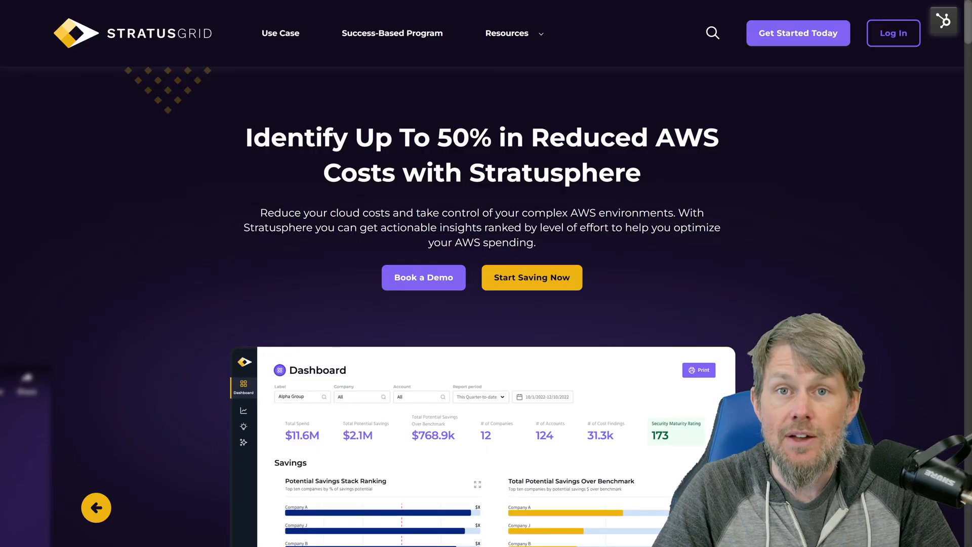
drag(469, 173, 645, 177)
click(645, 179)
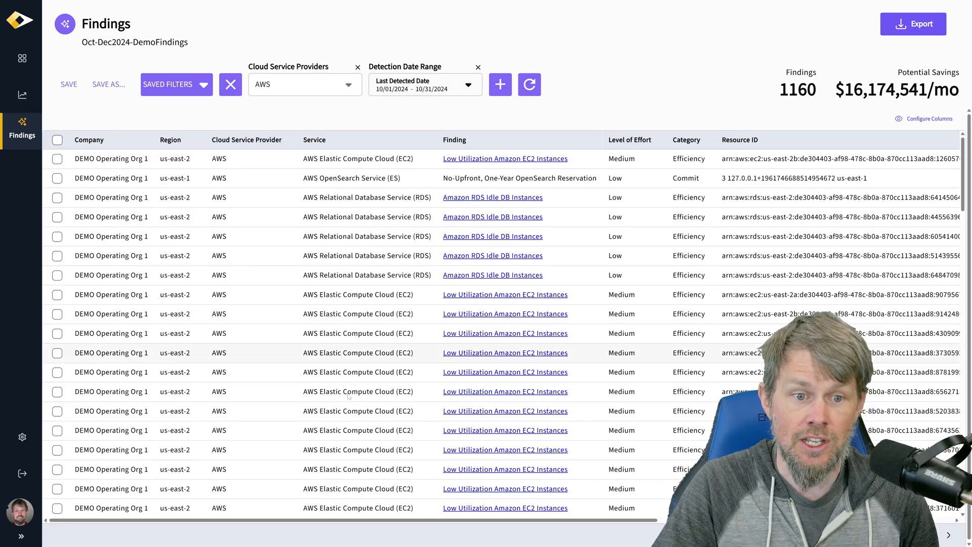
Review the AWS cost findings list and check which additional filters can be added to it
scroll(364, 241, down, 10)
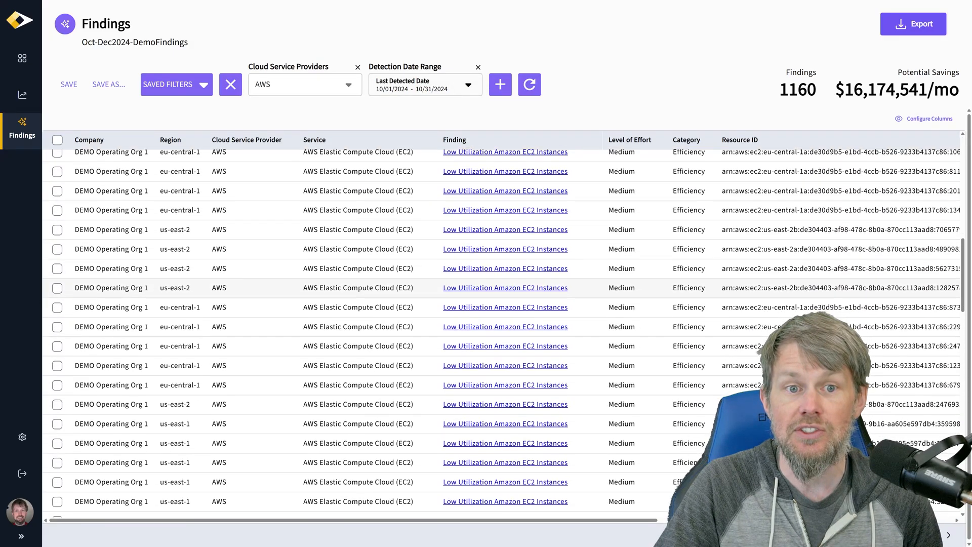
click(500, 84)
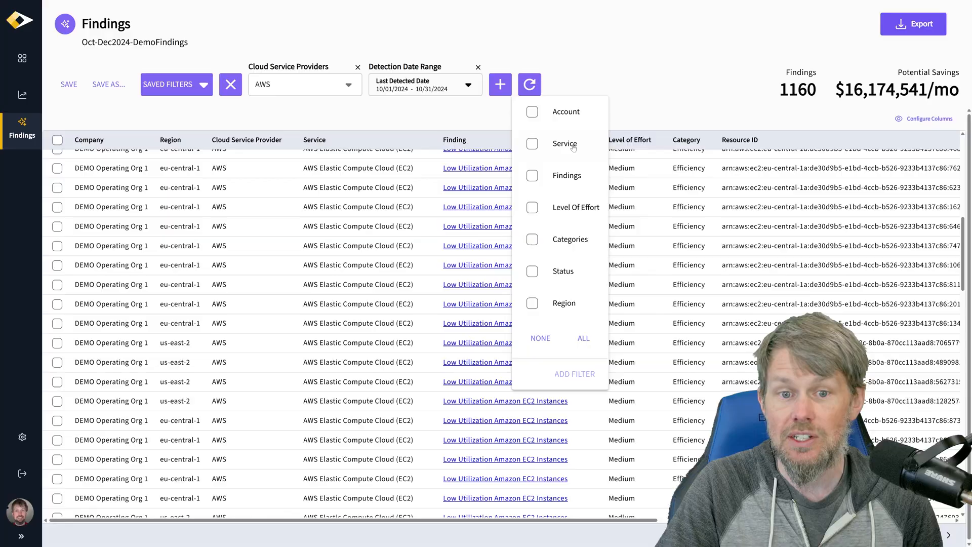
click(585, 87)
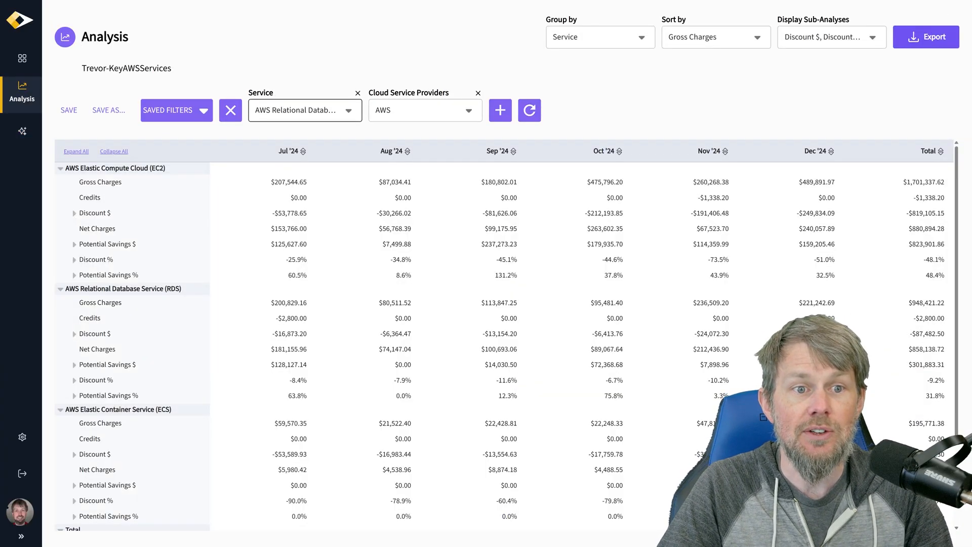
Check the Service filter and the available Group by options of the cost analysis
click(345, 110)
click(345, 111)
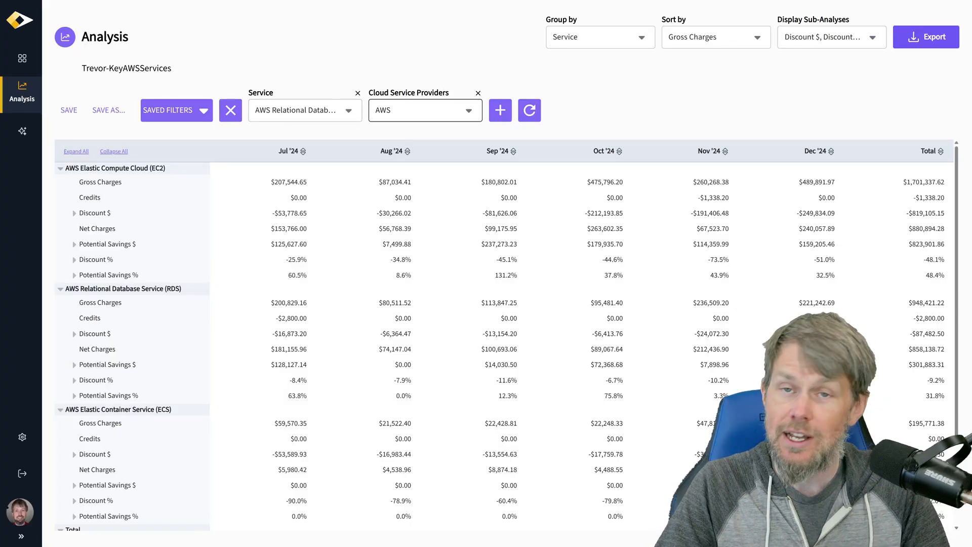
click(607, 41)
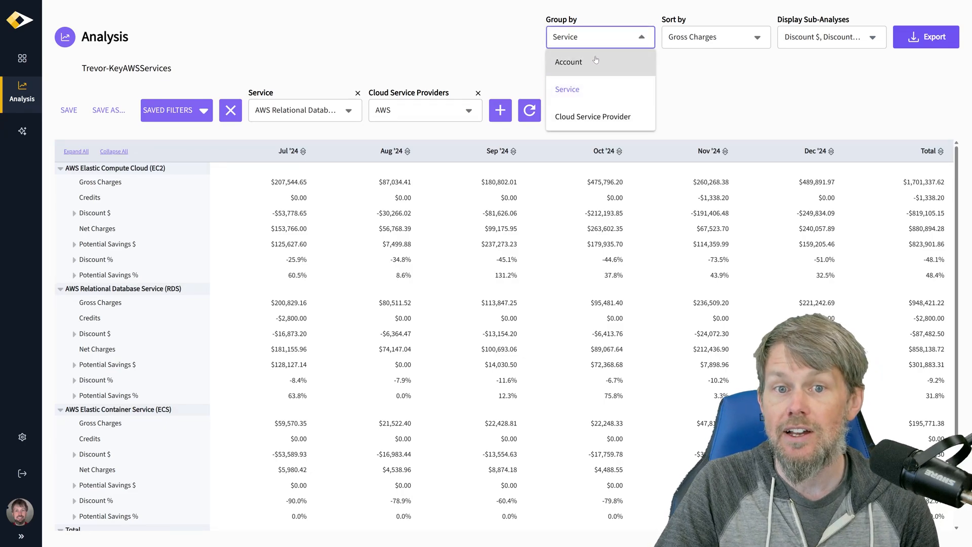
click(465, 79)
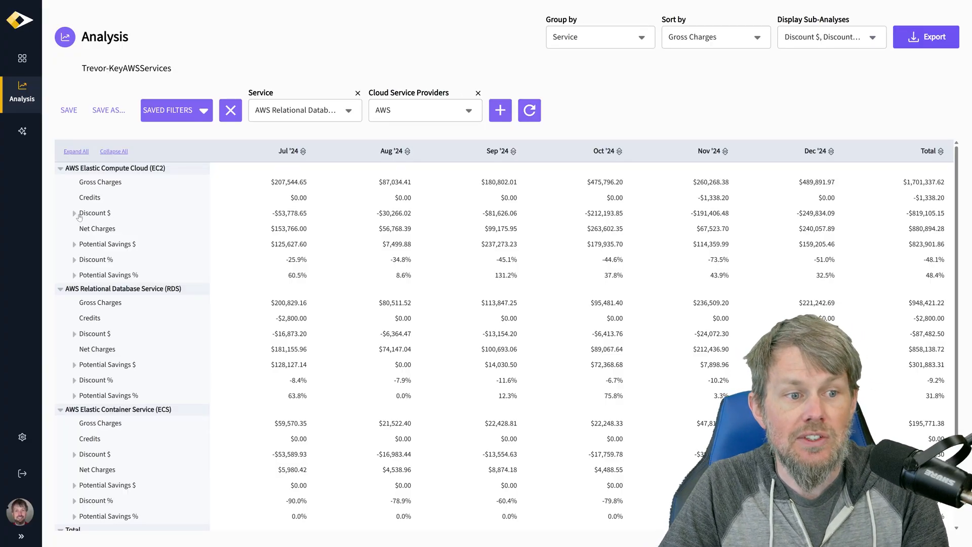
Expand the Discount $ and Discount % rows of AWS Elastic Compute Cloud (EC2) and review their breakdowns and the grouping choices
click(75, 213)
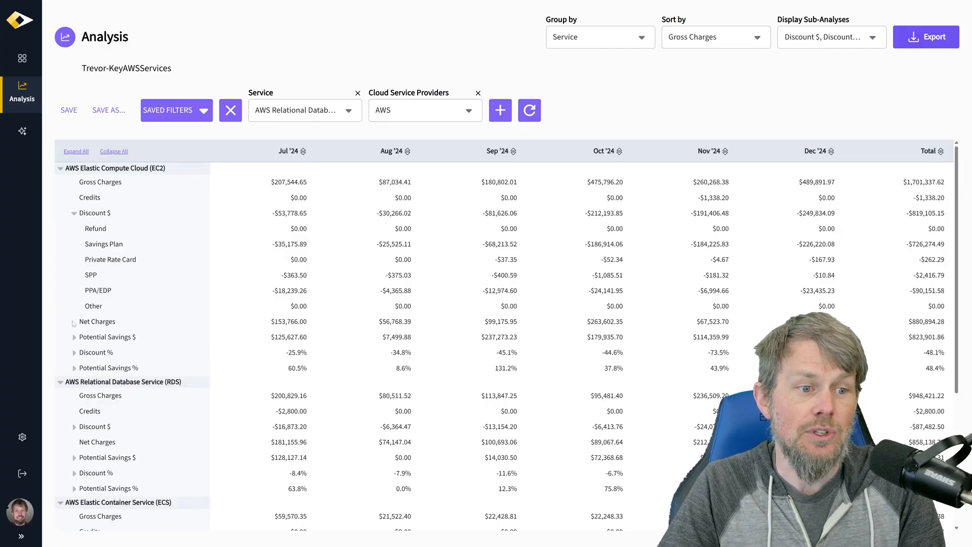
click(74, 352)
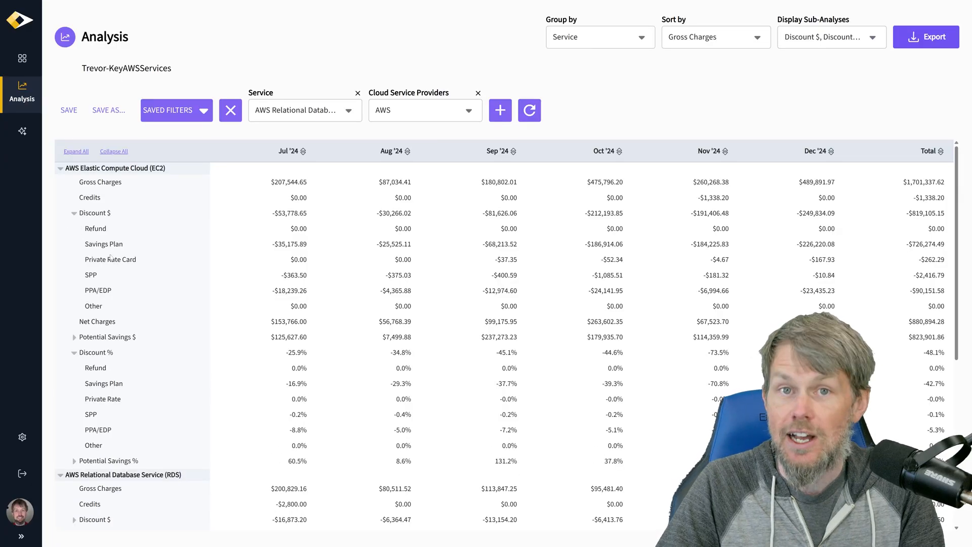
scroll(110, 257, down, 3)
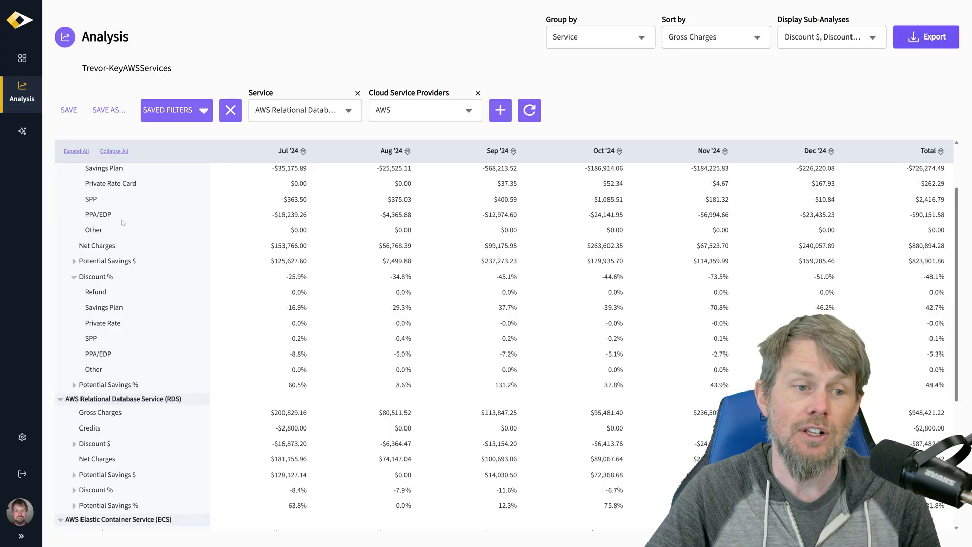
click(601, 34)
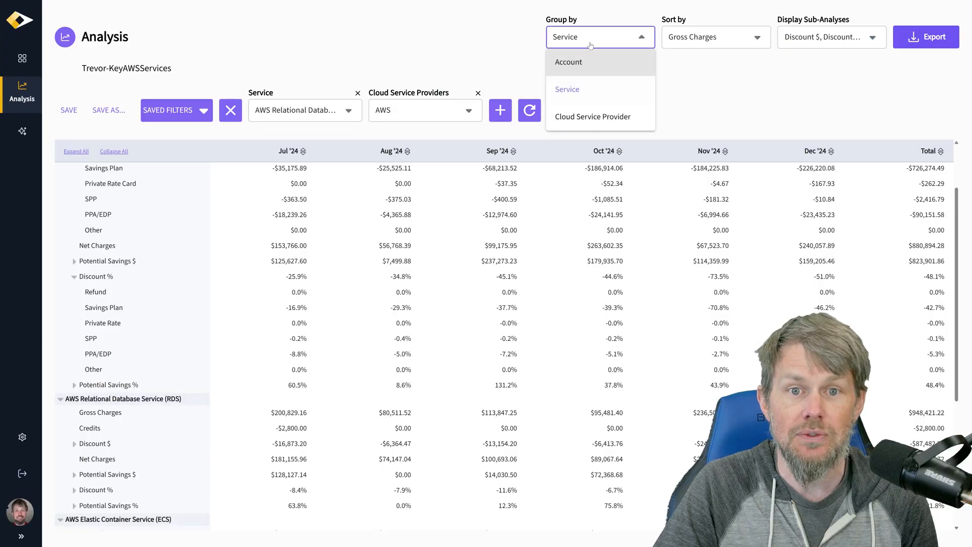
click(538, 40)
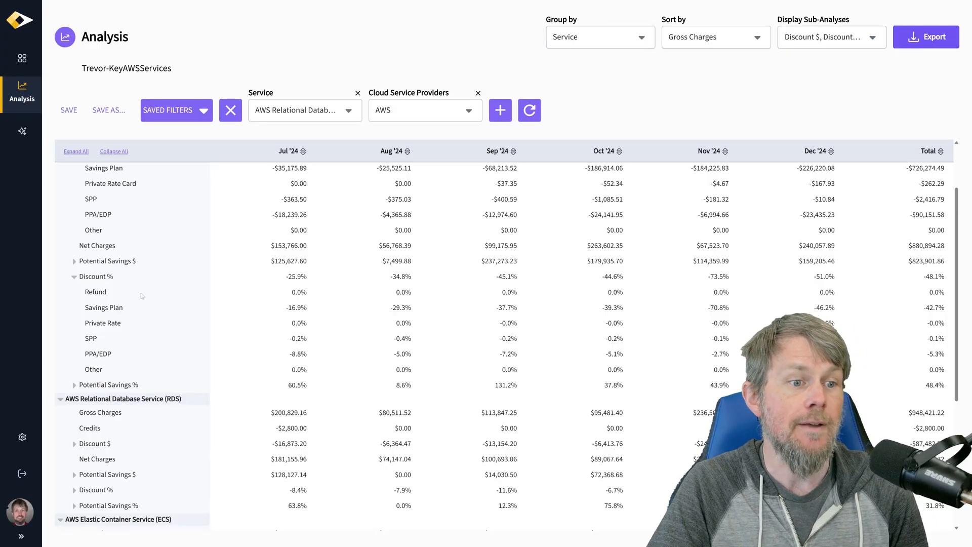
Expand the EC2 Potential Savings $ row and examine its Low Effort and Medium Effort amounts per month
click(75, 261)
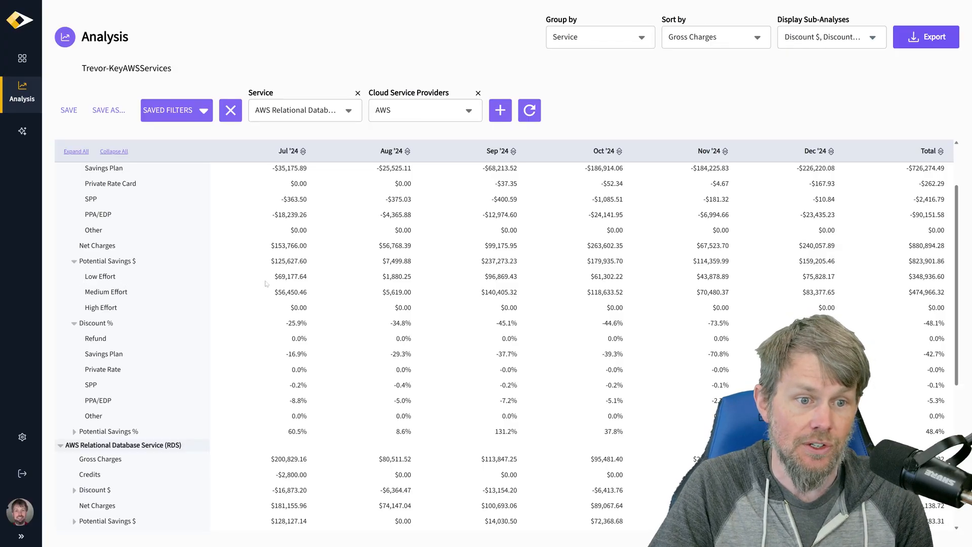
drag(257, 271, 739, 279)
drag(254, 292, 505, 293)
click(639, 290)
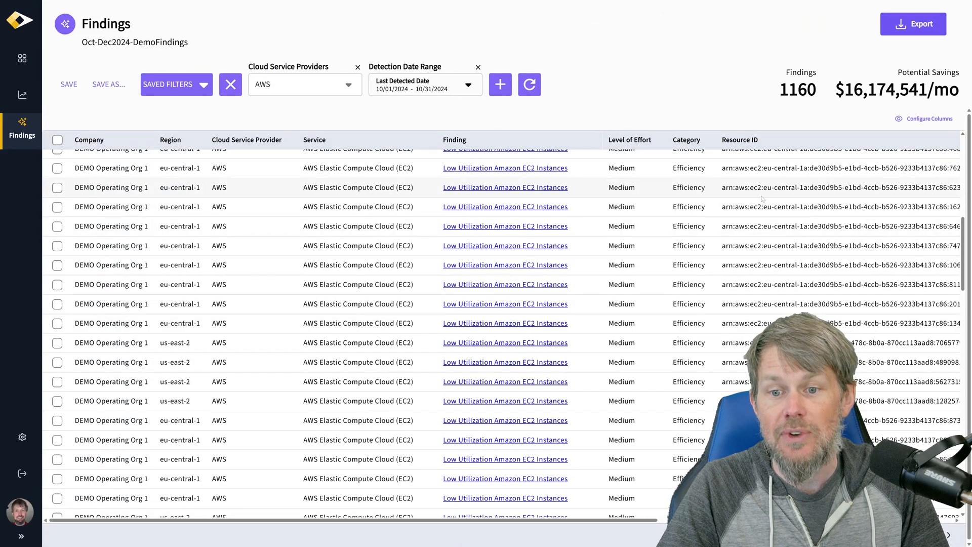
Start a status change for the first Amazon RDS Idle DB Instances finding and choose the status Resolved
scroll(763, 199, right, 10)
scroll(872, 204, up, 5)
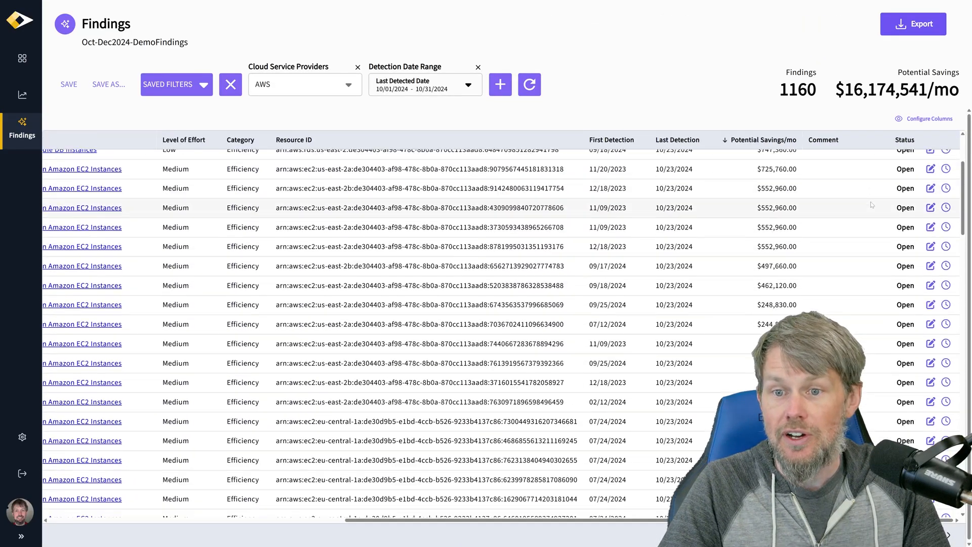
scroll(872, 204, up, 3)
click(932, 166)
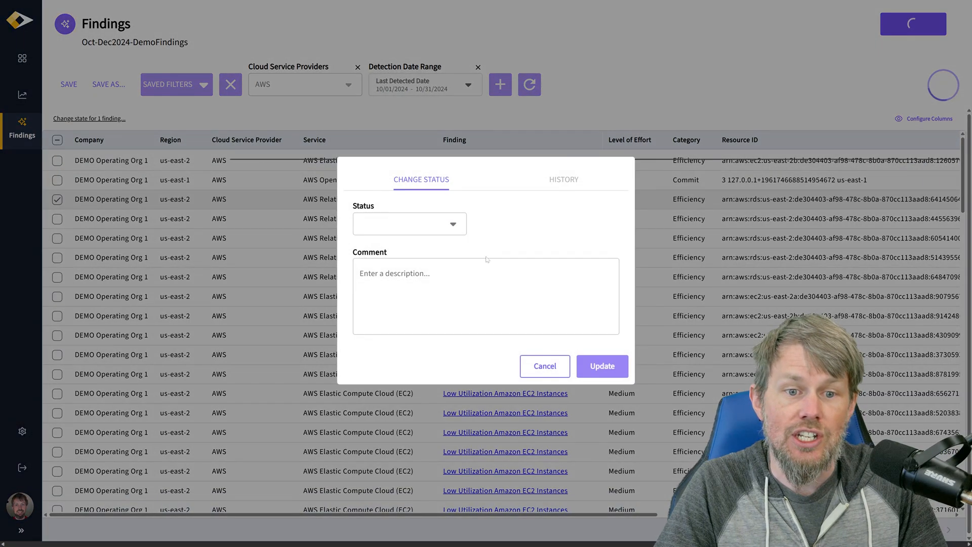
click(392, 223)
click(380, 330)
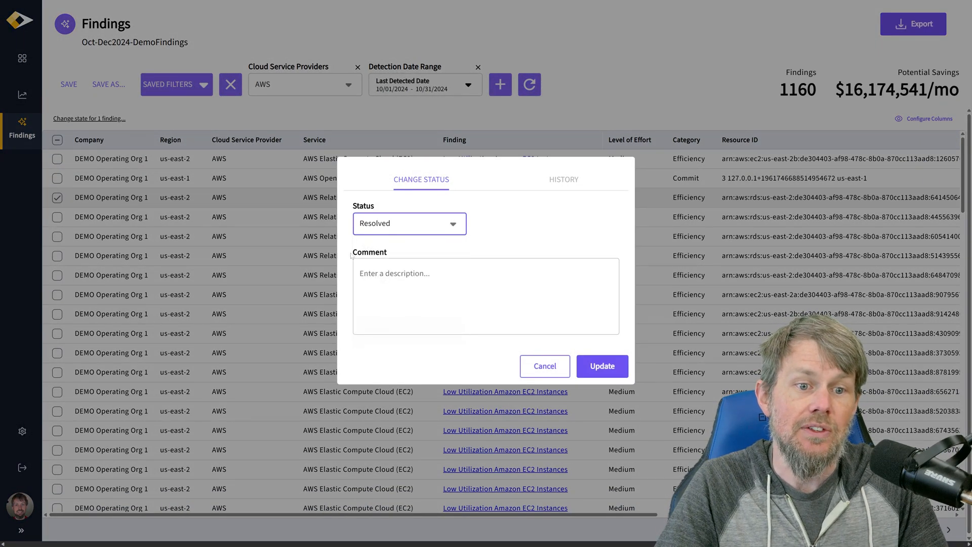
Switch the finding's status to Accepted with an acceptance end date of 04/30/2026
click(405, 227)
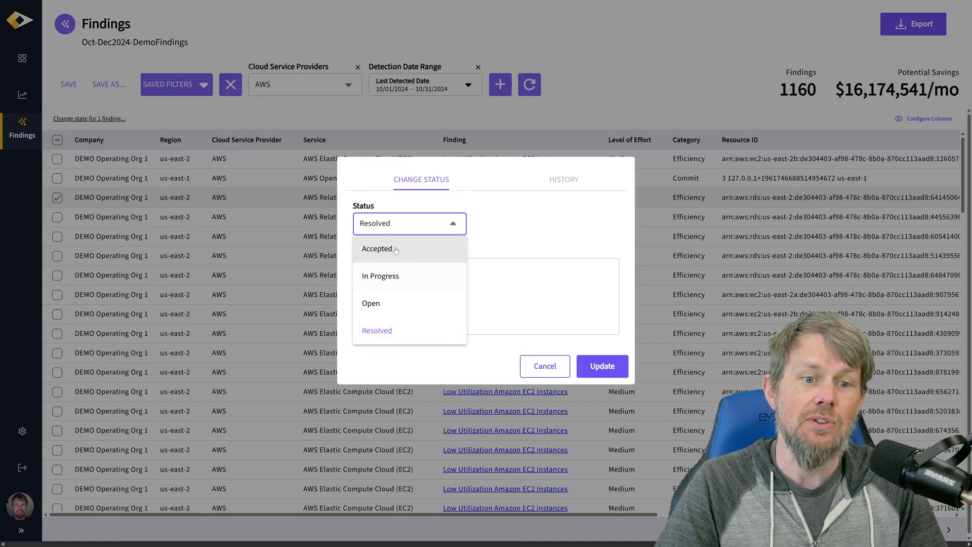
click(395, 250)
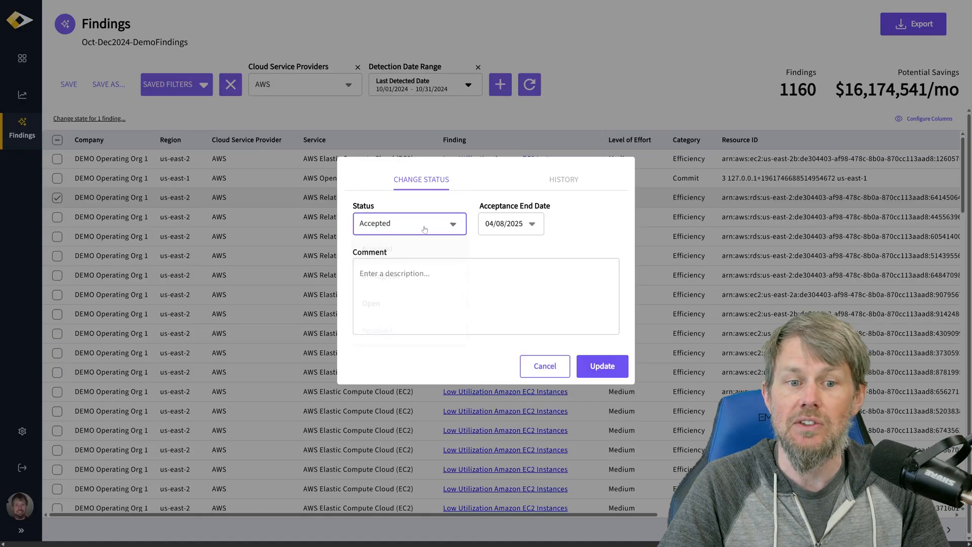
click(508, 228)
click(625, 254)
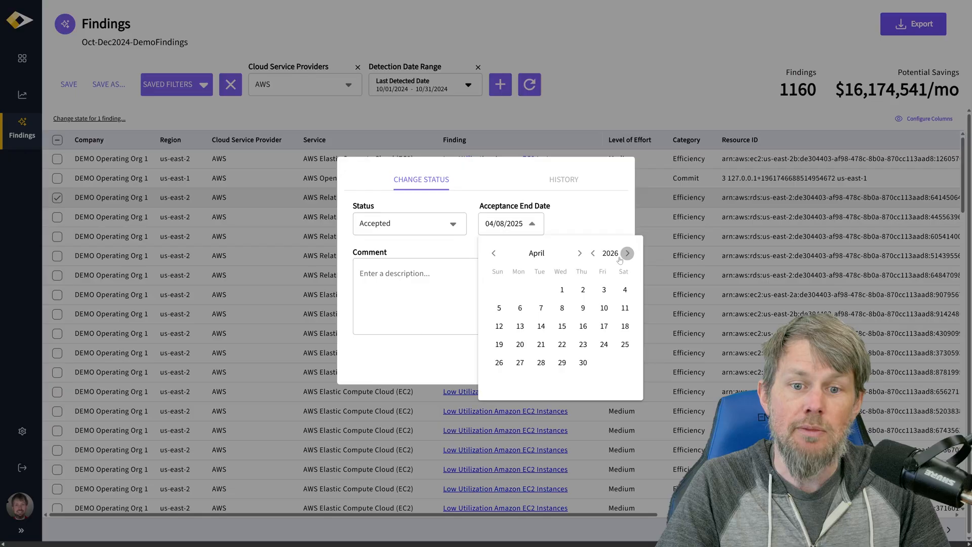
click(582, 363)
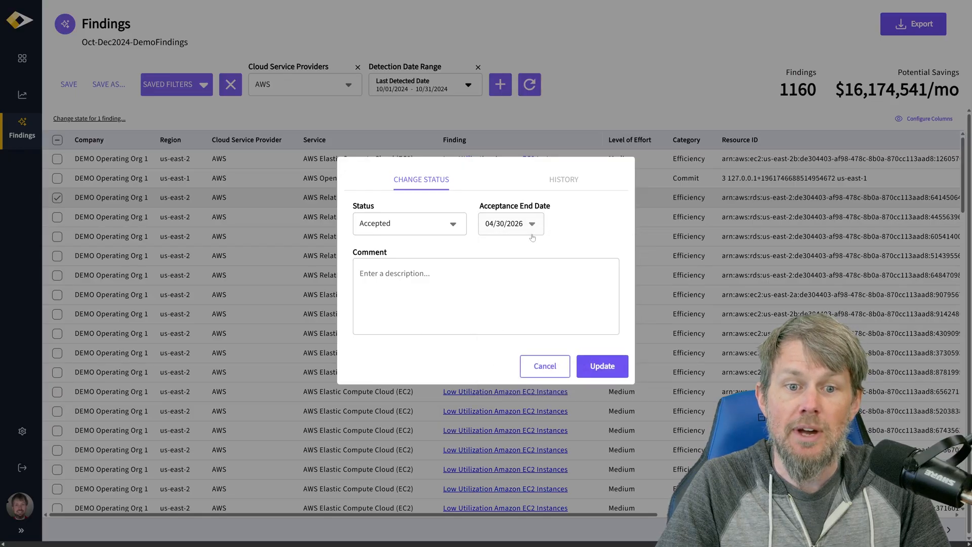
View the finding's status history, leaving the comment empty, and close the dialog without updating
click(360, 273)
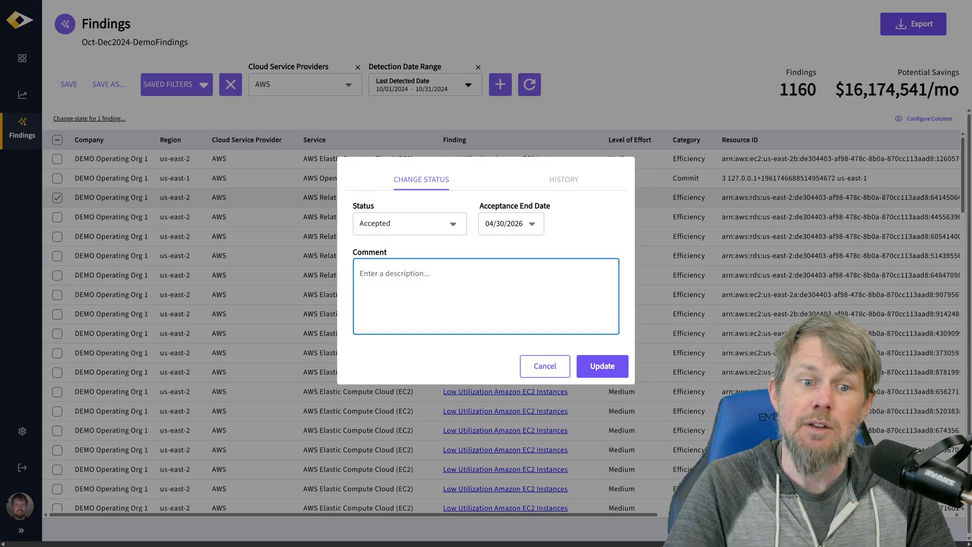
click(558, 181)
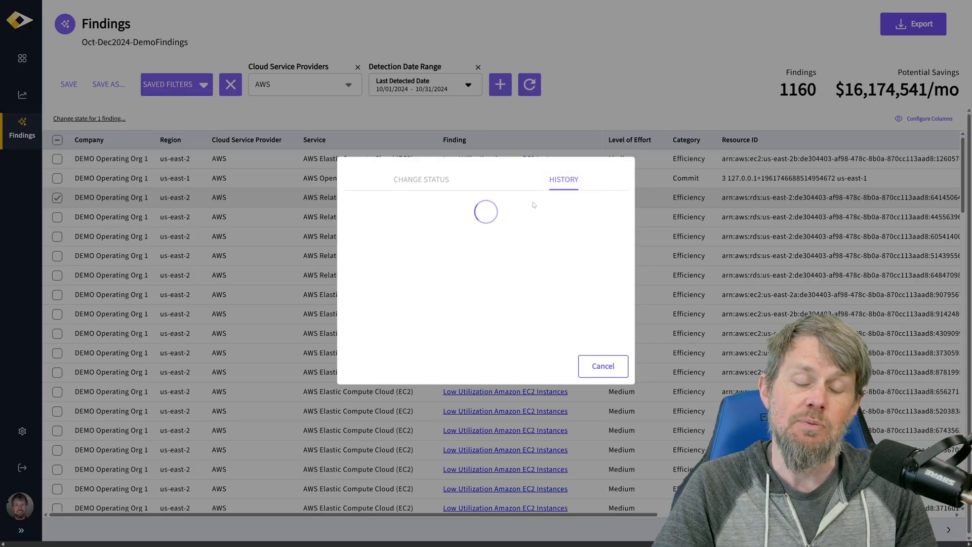
click(610, 368)
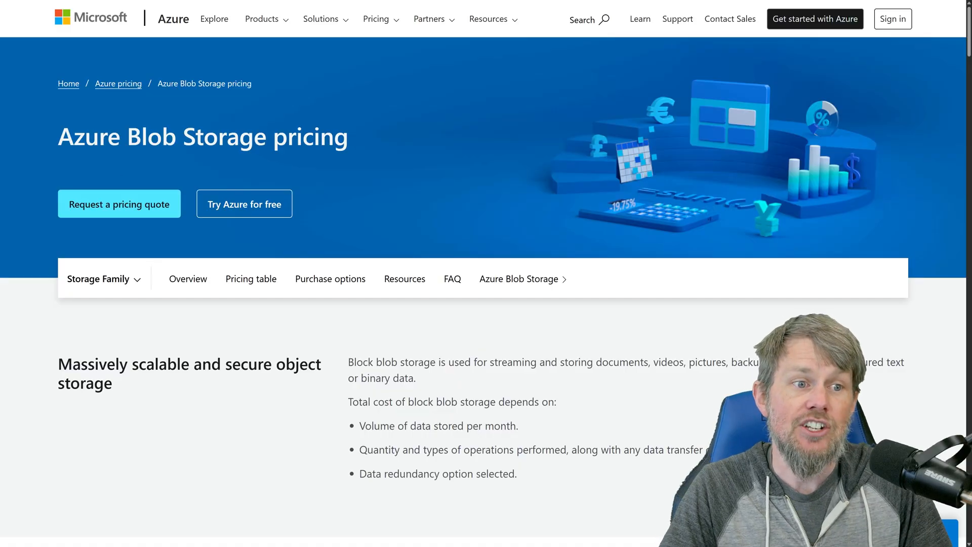
Read the Azure Blob Storage pricing overview, highlighting the service name and the block blob storage description
drag(75, 137, 267, 136)
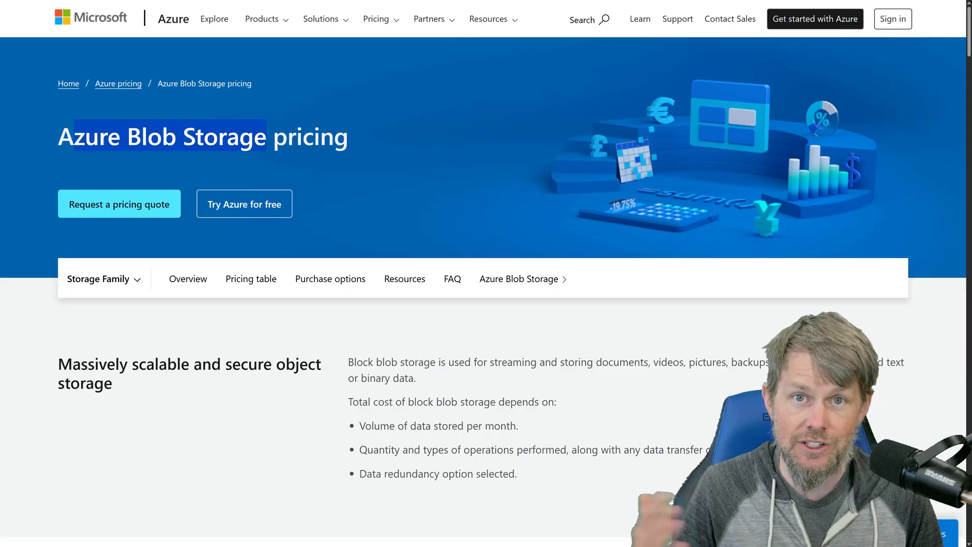
click(267, 138)
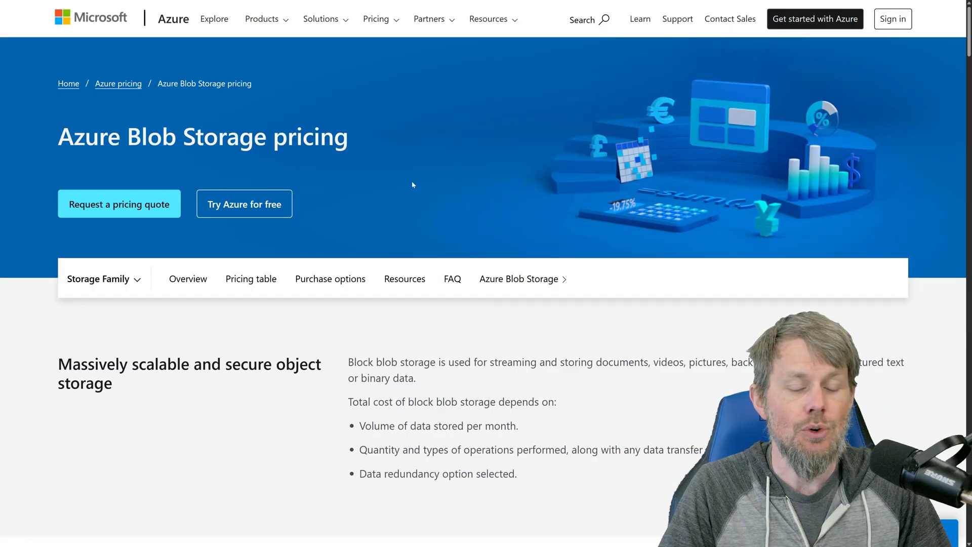
scroll(432, 178, down, 2)
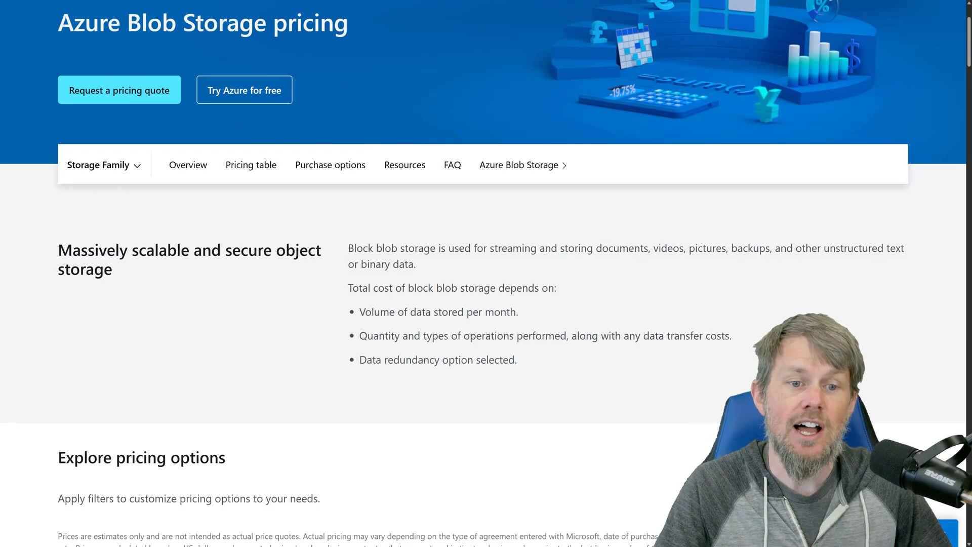
drag(357, 248, 418, 248)
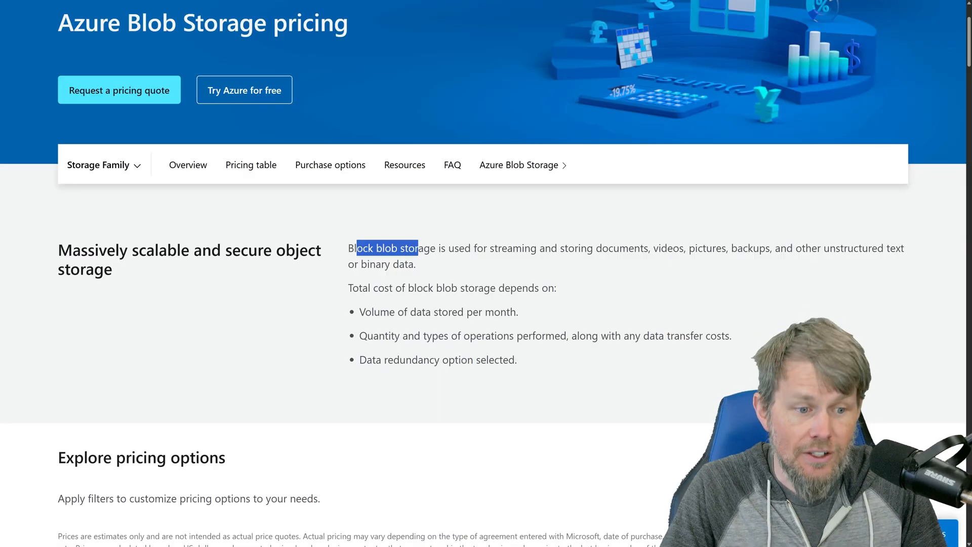
click(417, 249)
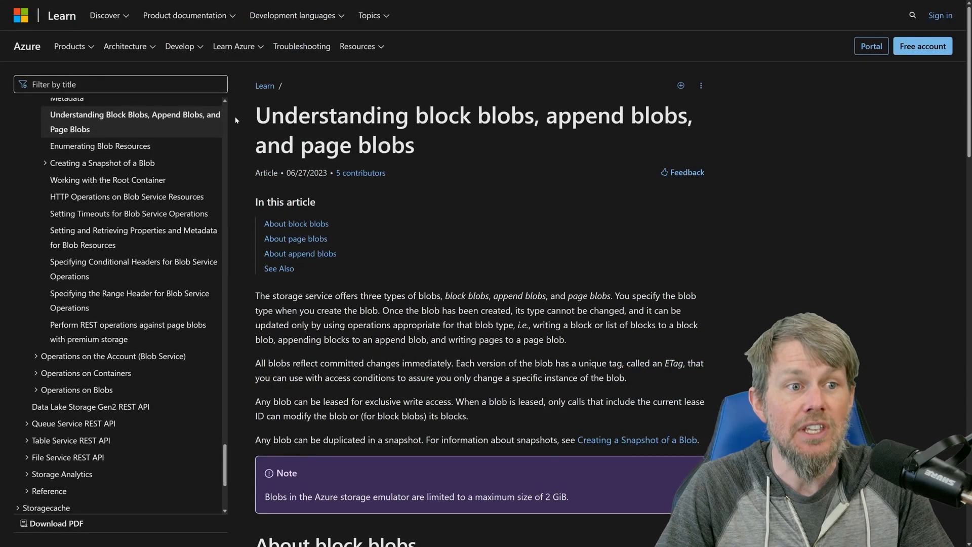
Examine the Microsoft Learn article on block, append and page blobs, reading through the section on each blob type
drag(256, 115, 444, 133)
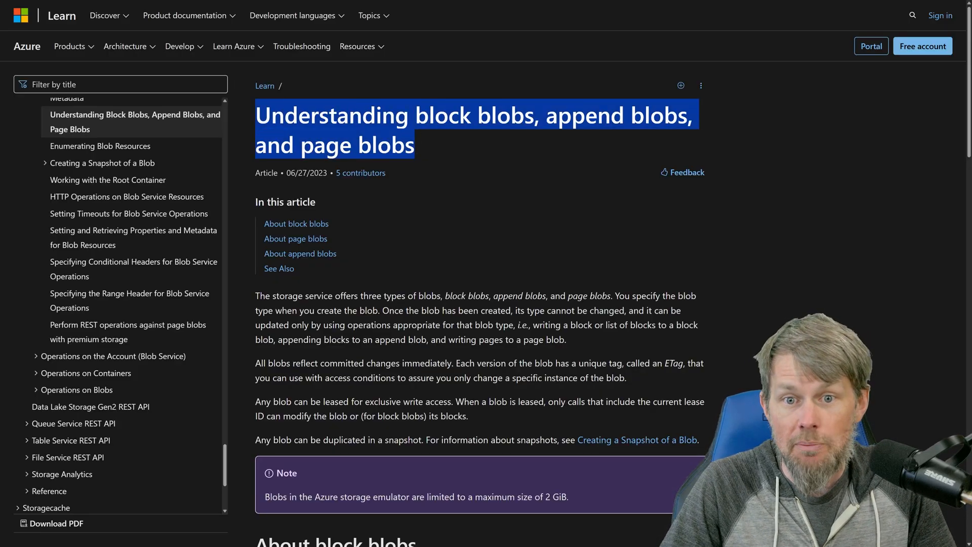
click(364, 158)
scroll(354, 157, down, 3)
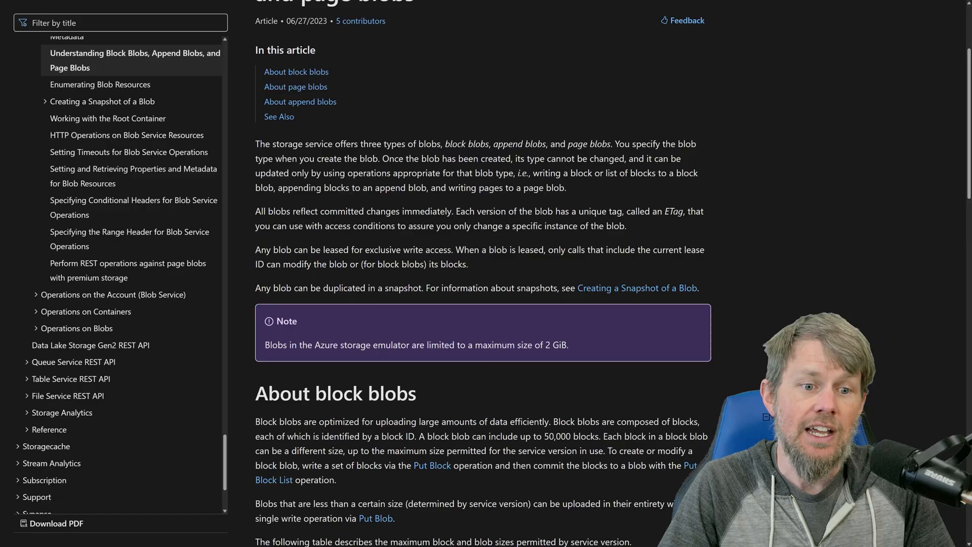
scroll(362, 163, down, 9)
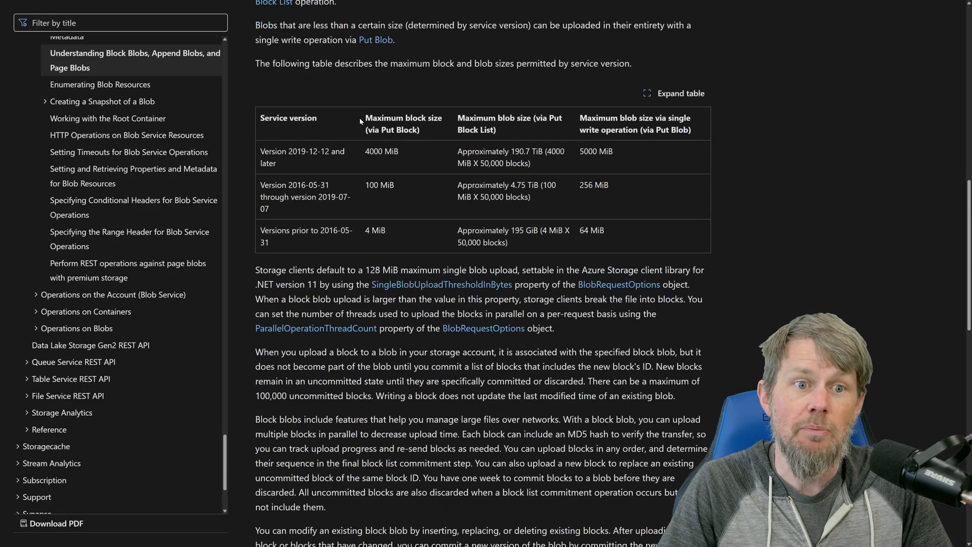
scroll(383, 148, up, 2)
scroll(399, 219, down, 9)
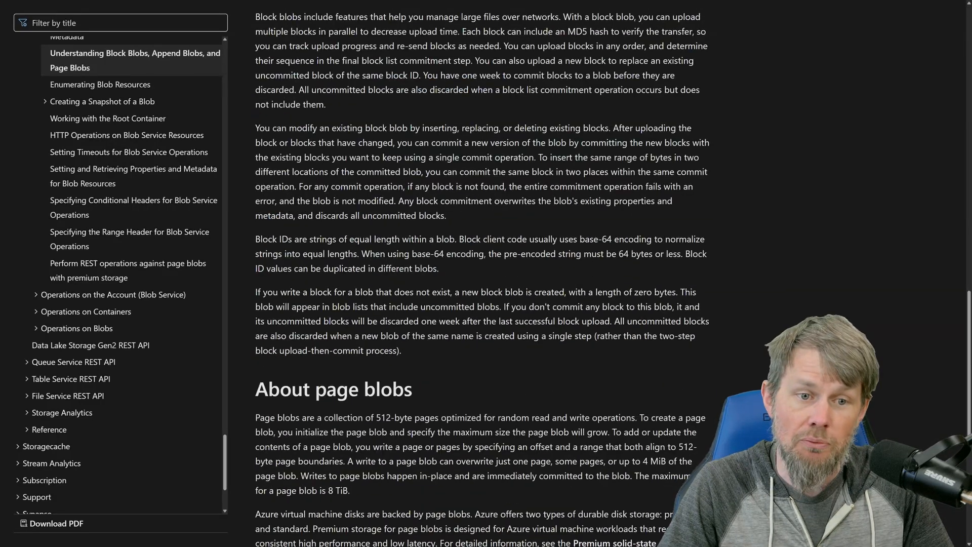
scroll(399, 215, down, 4)
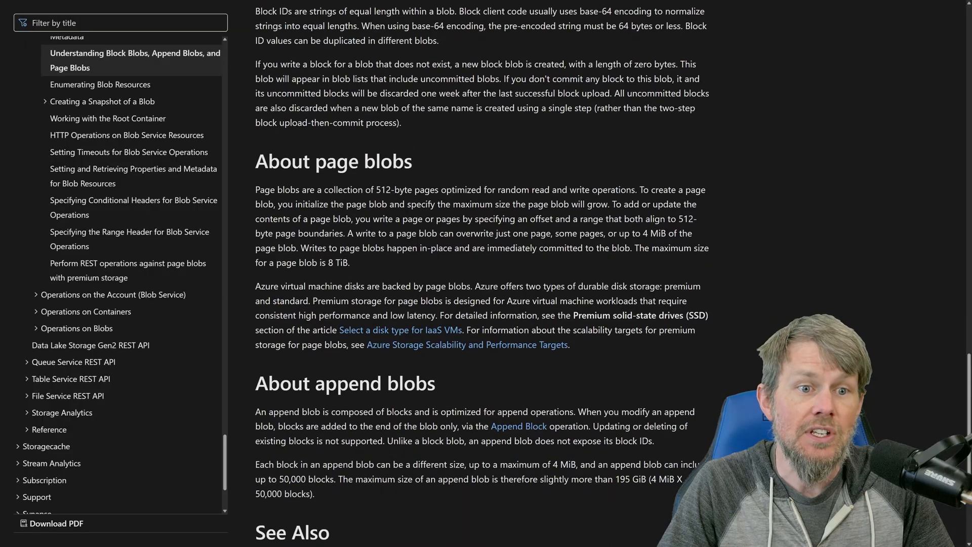
drag(293, 177, 437, 233)
click(436, 233)
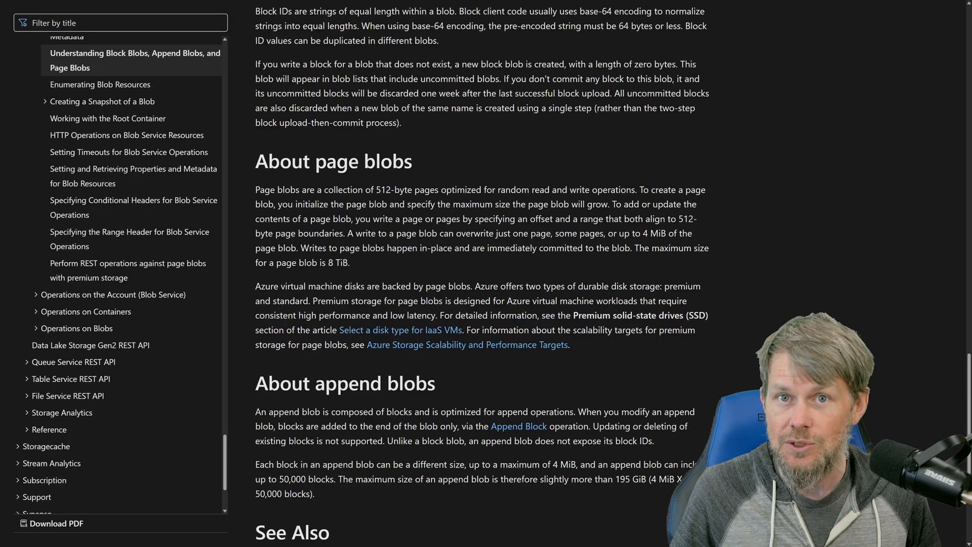
Return to the block blobs section of the article and highlight "block blobs" in its heading
scroll(443, 194, up, 15)
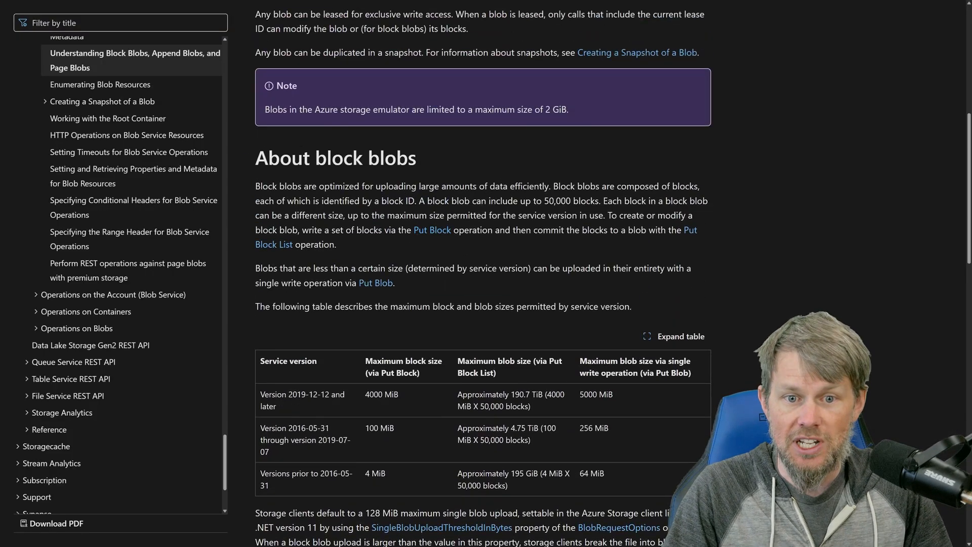
scroll(457, 274, up, 2)
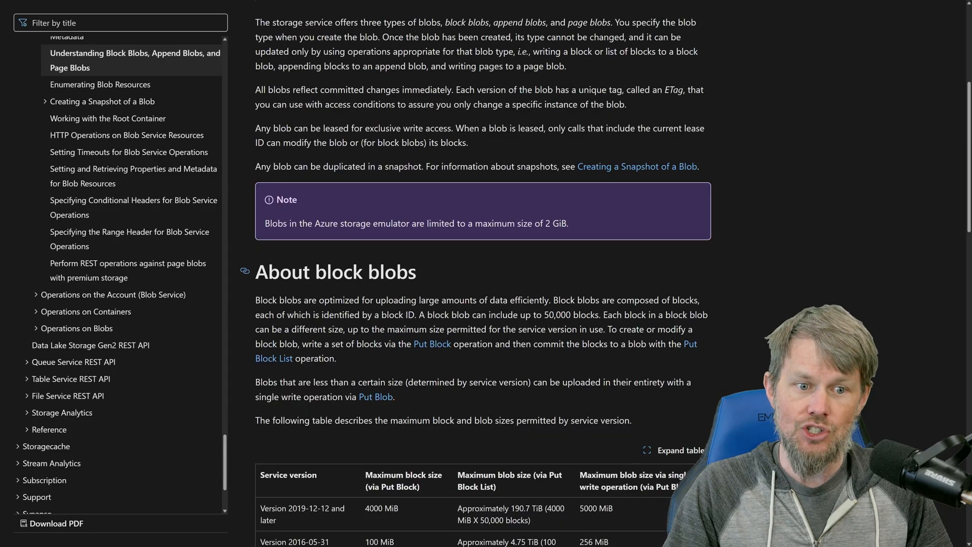
drag(314, 272, 421, 285)
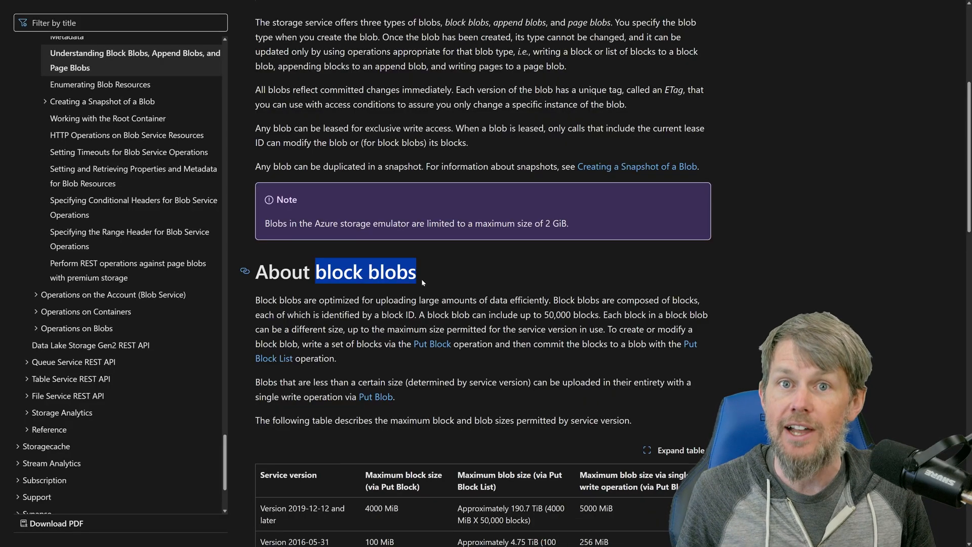
click(421, 280)
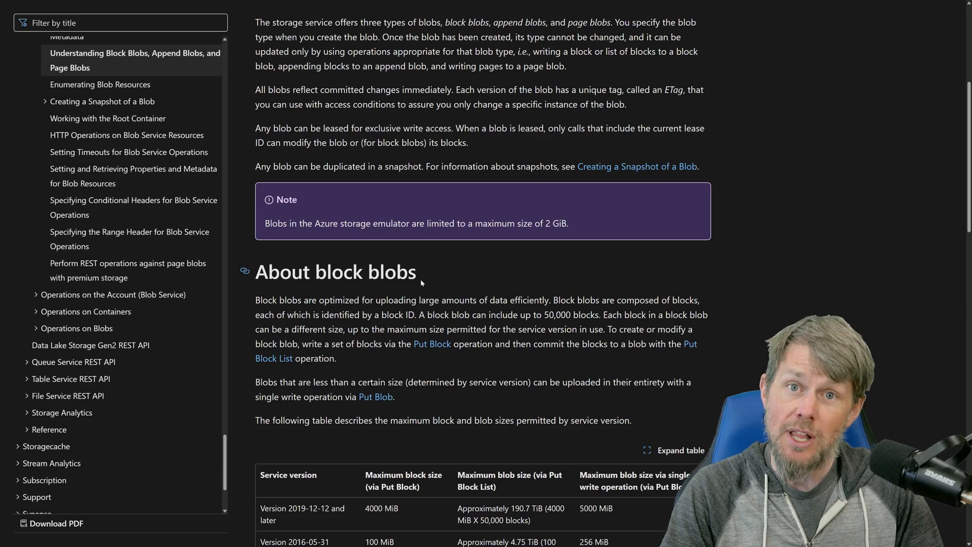
Review the article's page blobs and append blobs sections, highlighting text in the page blobs section
scroll(420, 278, down, 15)
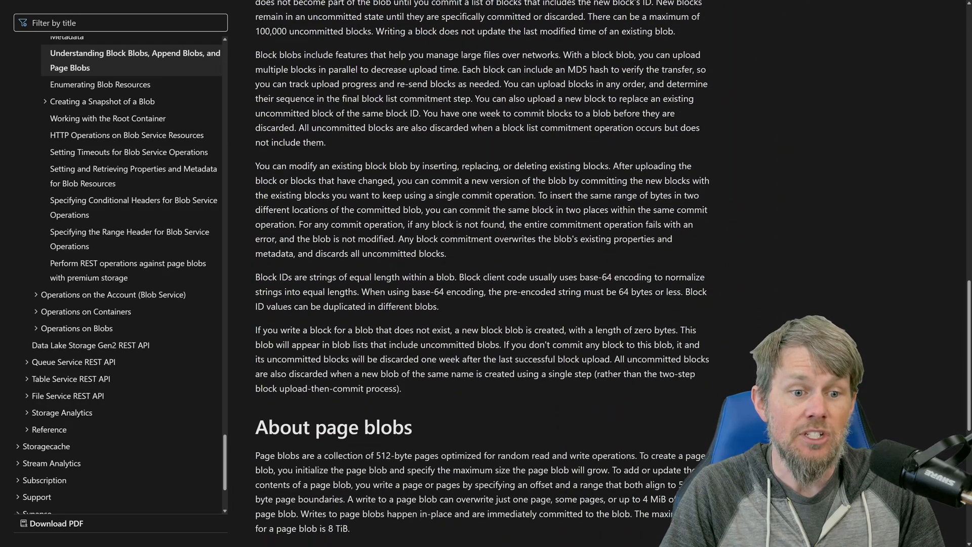
scroll(482, 273, down, 3)
drag(334, 302, 419, 399)
click(374, 377)
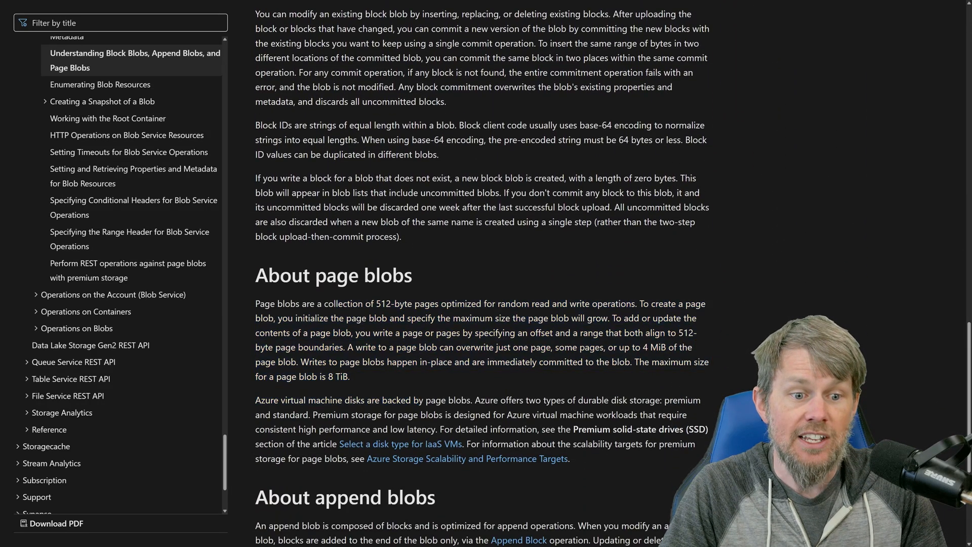
scroll(365, 363, down, 2)
drag(291, 286, 366, 286)
click(366, 286)
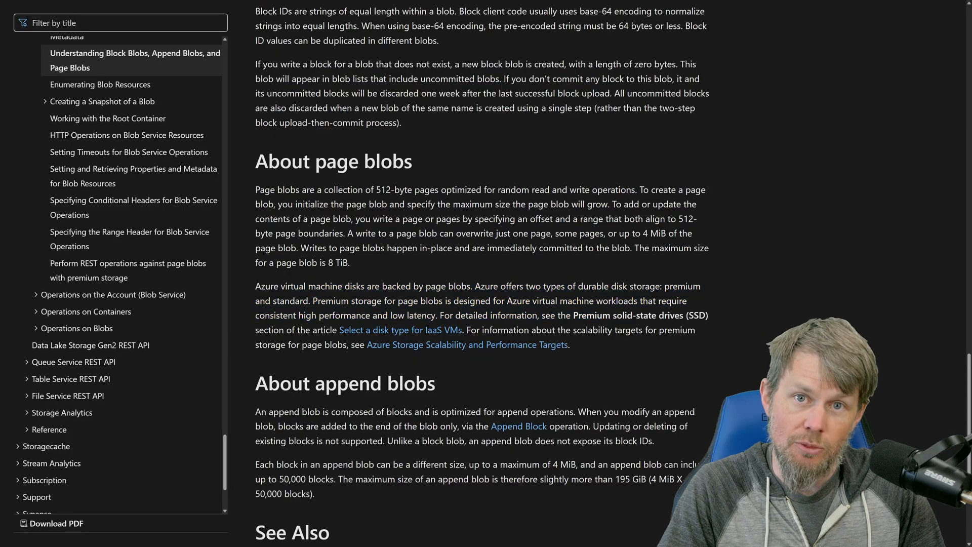
Revisit the block blobs heading, highlight its blob type, and return to the start of the article
scroll(329, 258, up, 18)
drag(323, 233, 416, 240)
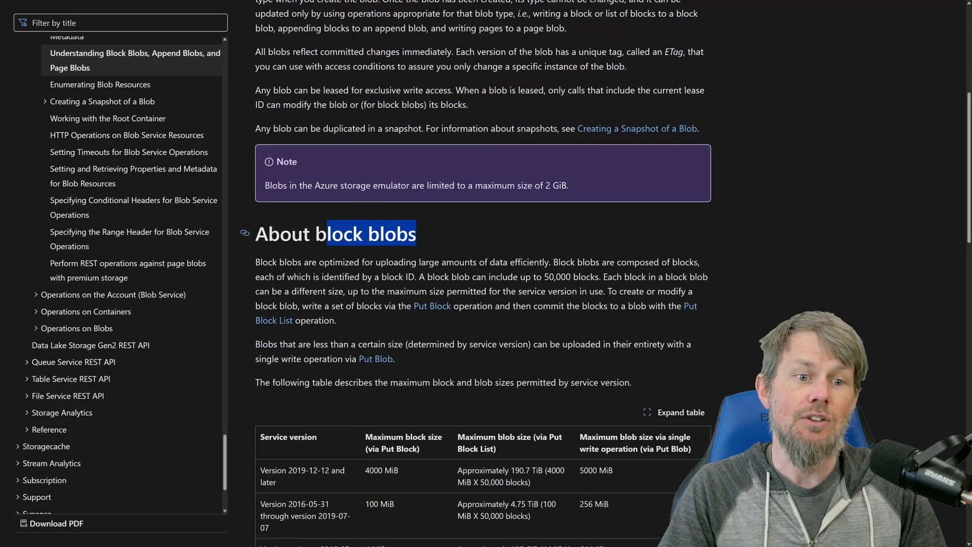
click(415, 241)
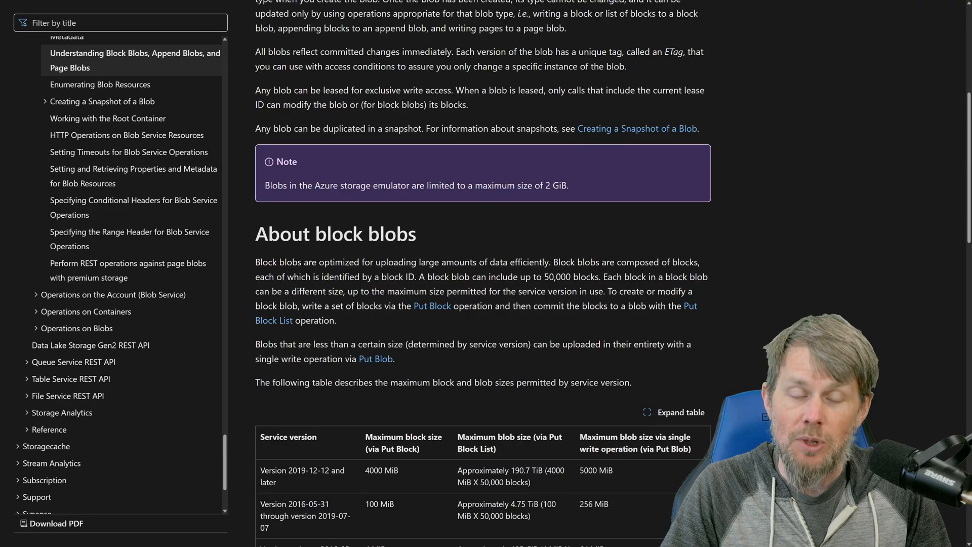
scroll(448, 248, up, 6)
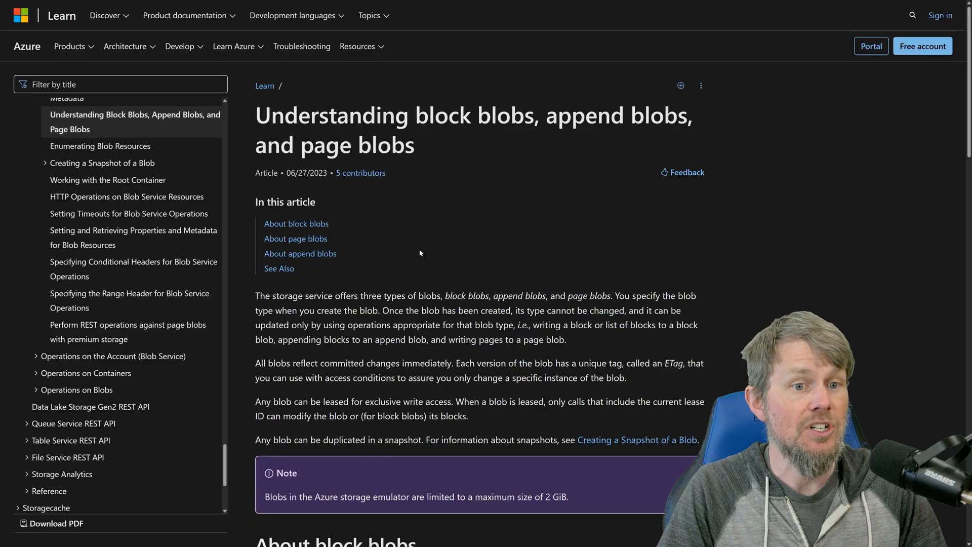
Switch to the Azure Blob Storage pricing page and review its overview and the file structure, redundancy, region and currency filters
key(ctrl+Tab)
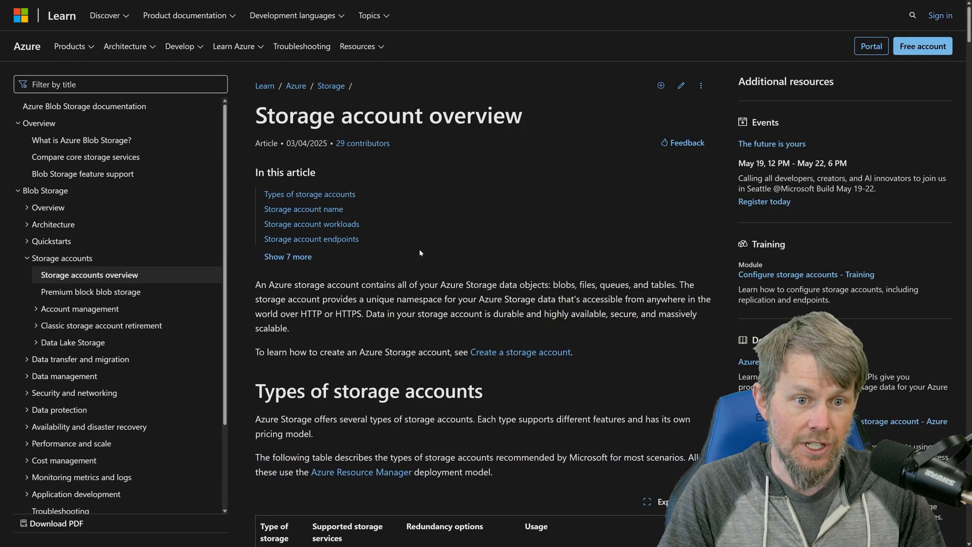
key(ctrl+Tab)
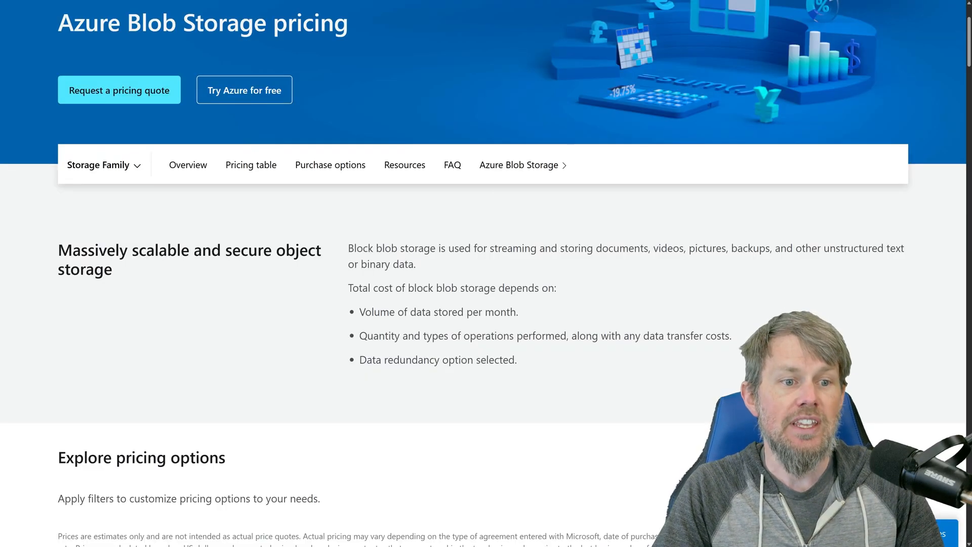
scroll(377, 258, up, 2)
scroll(239, 226, down, 9)
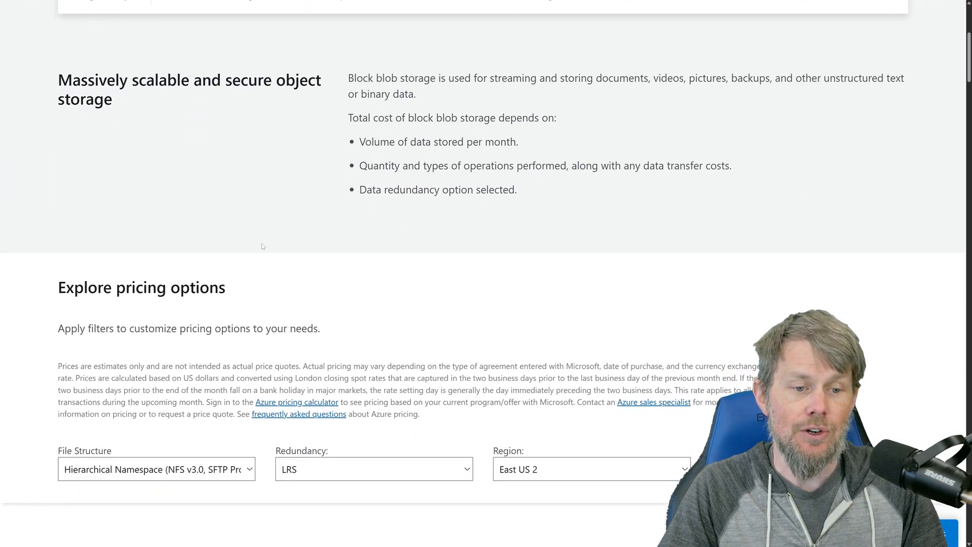
scroll(263, 247, down, 1)
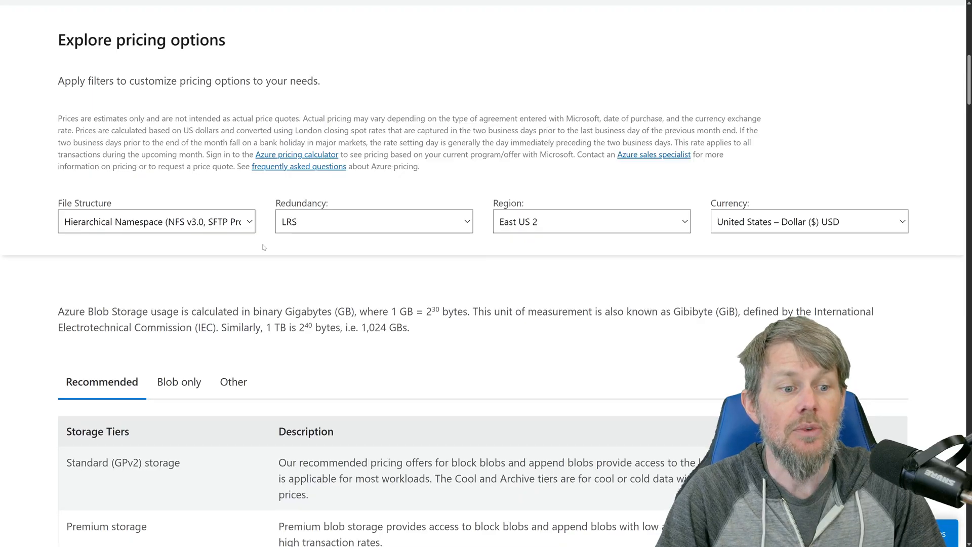
scroll(191, 89, up, 8)
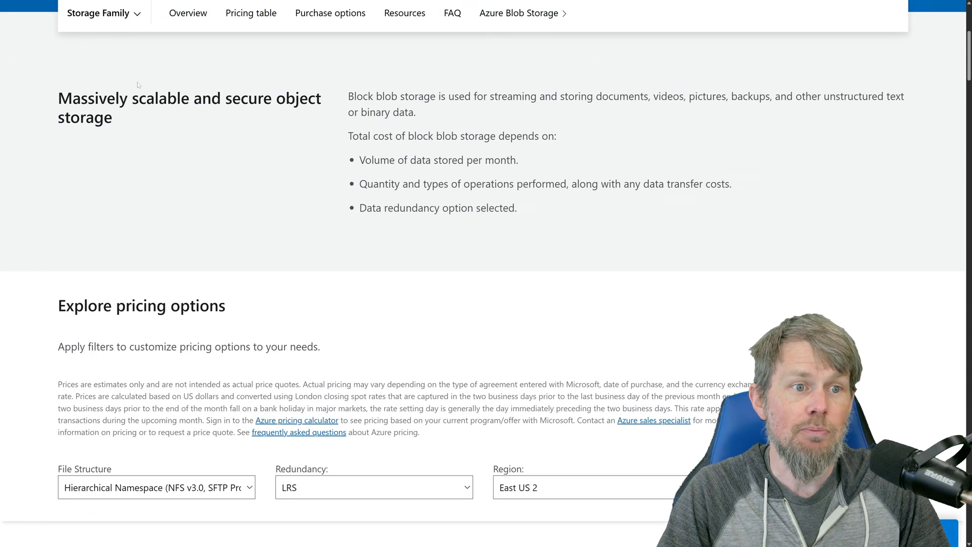
scroll(192, 89, up, 2)
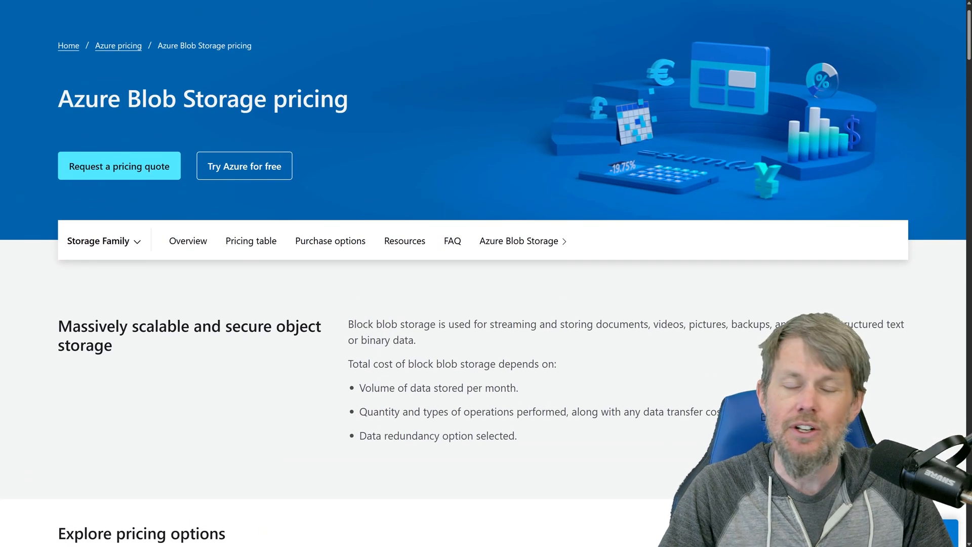
Compare the recommended storage tiers, highlighting Standard (GPv2) storage and Premium storage in the table
scroll(484, 274, down, 10)
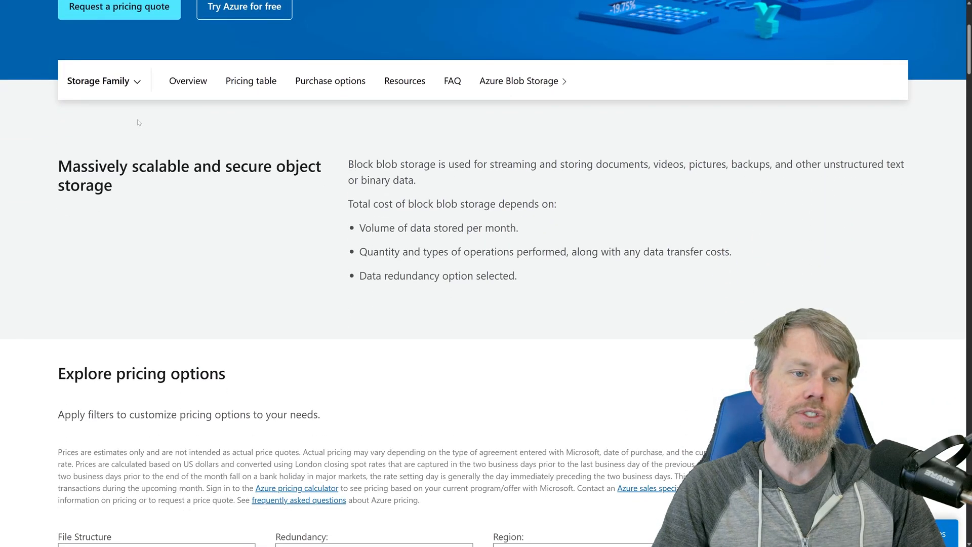
scroll(182, 218, down, 2)
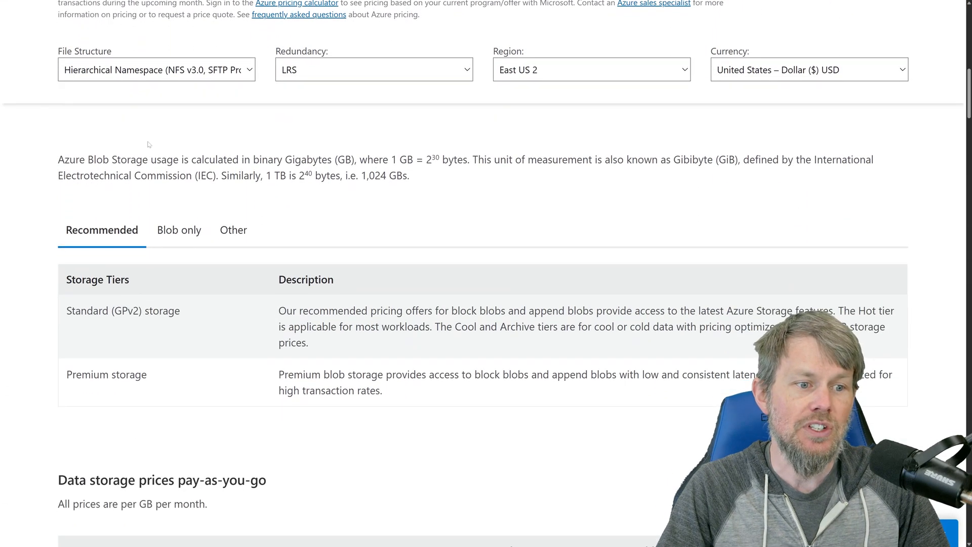
scroll(183, 218, down, 2)
scroll(182, 217, up, 2)
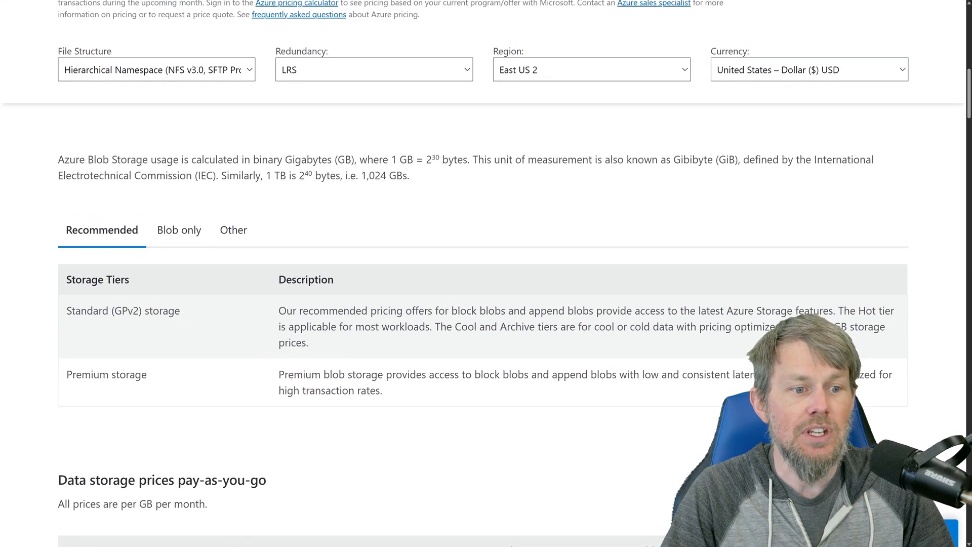
scroll(114, 332, down, 1)
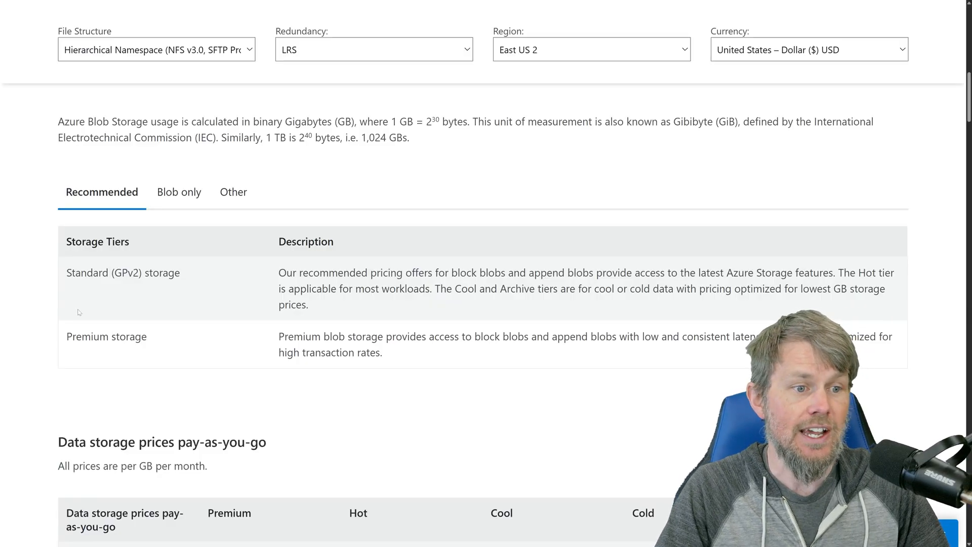
drag(64, 275, 182, 282)
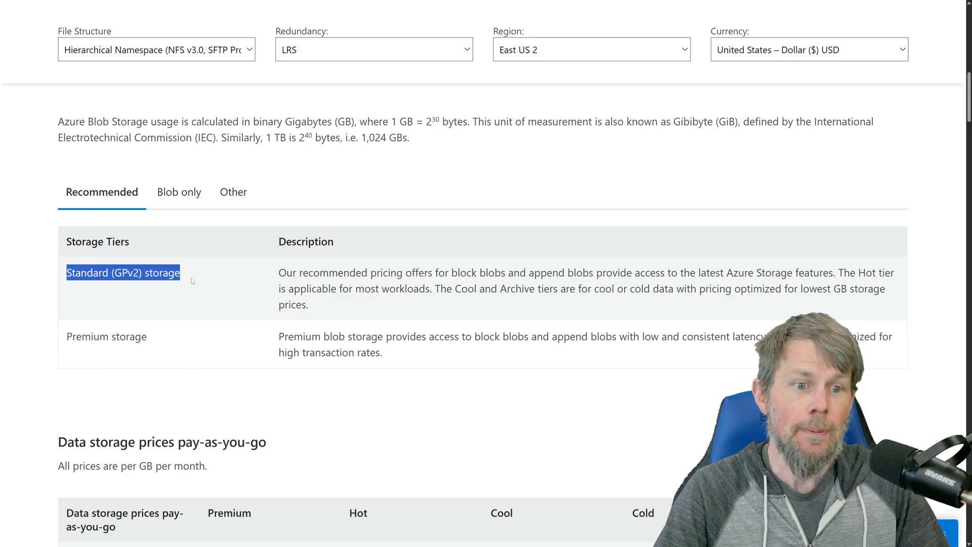
triple_click(195, 343)
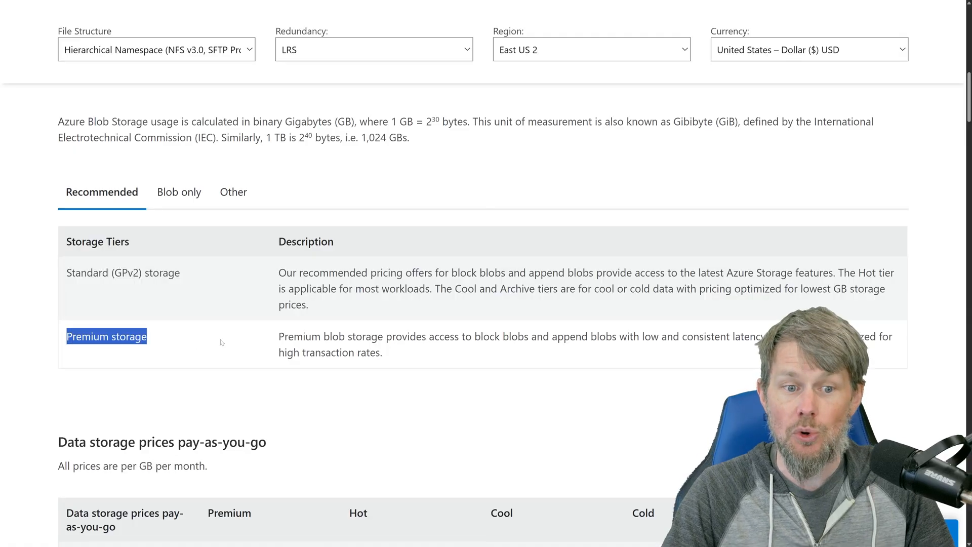
Read the Premium storage description, highlighting "low and consistent latency" and the text through "high transaction rates"
click(310, 347)
scroll(312, 347, down, 1)
drag(463, 299, 768, 299)
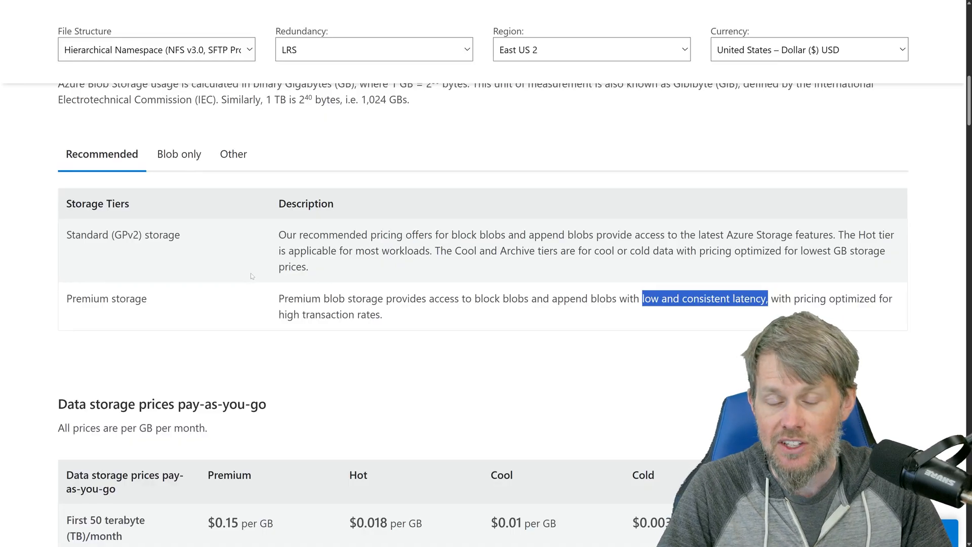
click(255, 245)
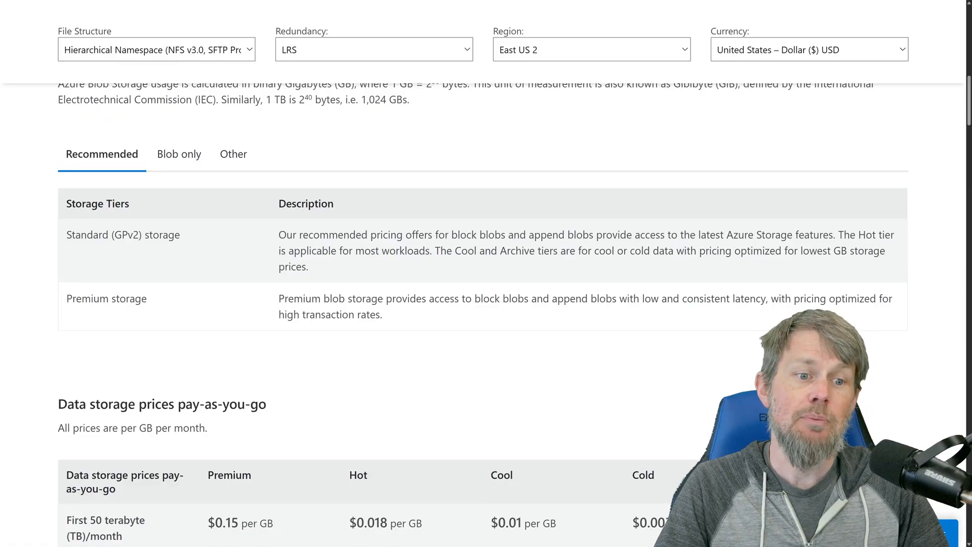
drag(284, 299, 381, 315)
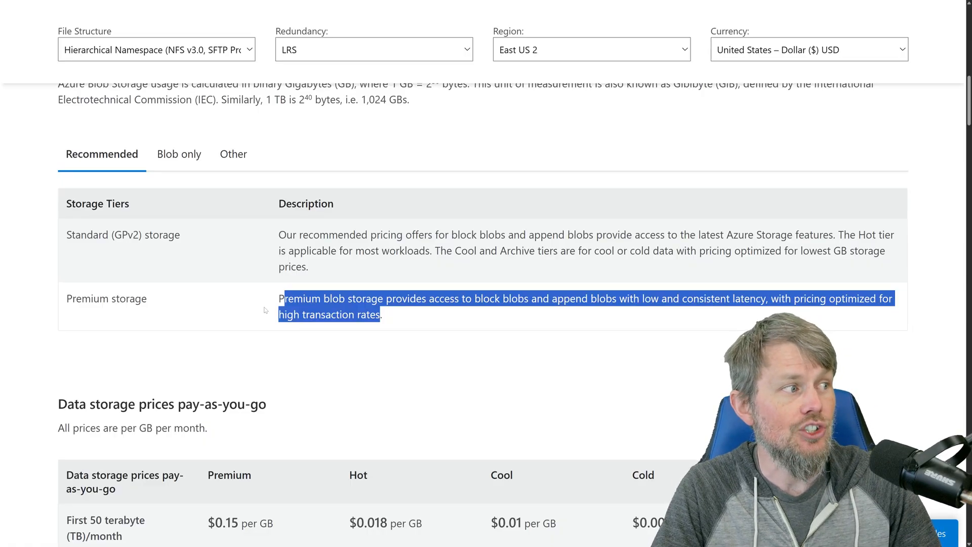
Examine the pay-as-you-go data storage prices, highlighting the Premium tier and its per-GB price for the first 50 TB per month
scroll(265, 310, down, 5)
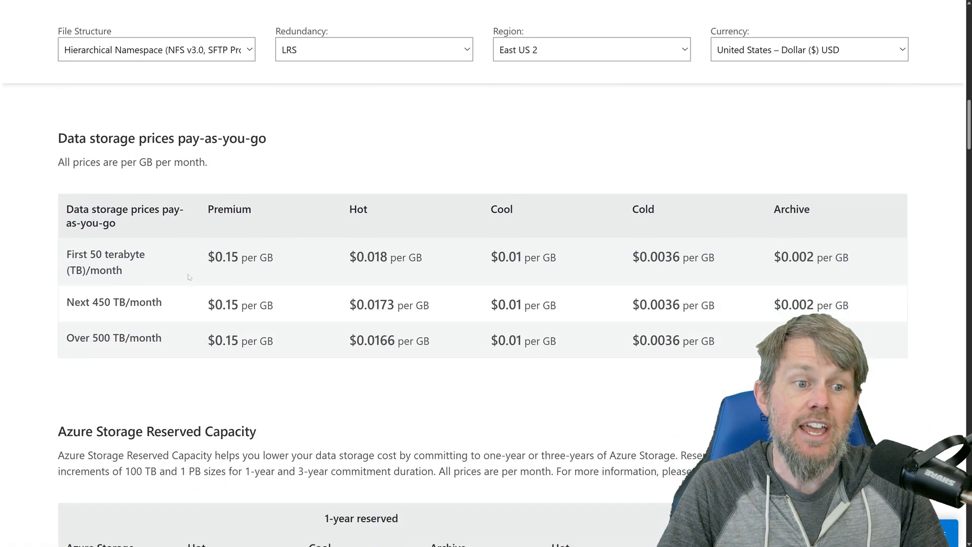
drag(189, 276, 299, 262)
click(288, 261)
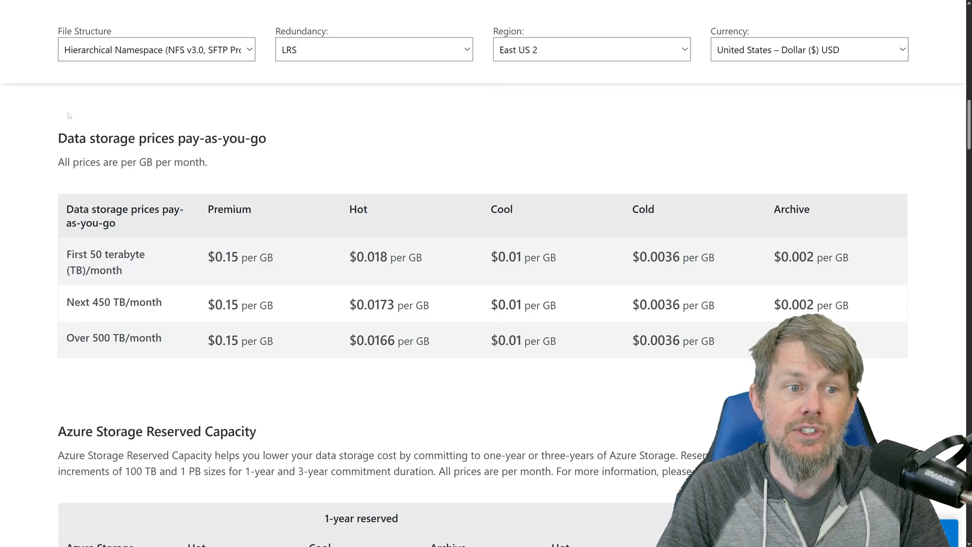
drag(205, 209, 251, 209)
click(247, 240)
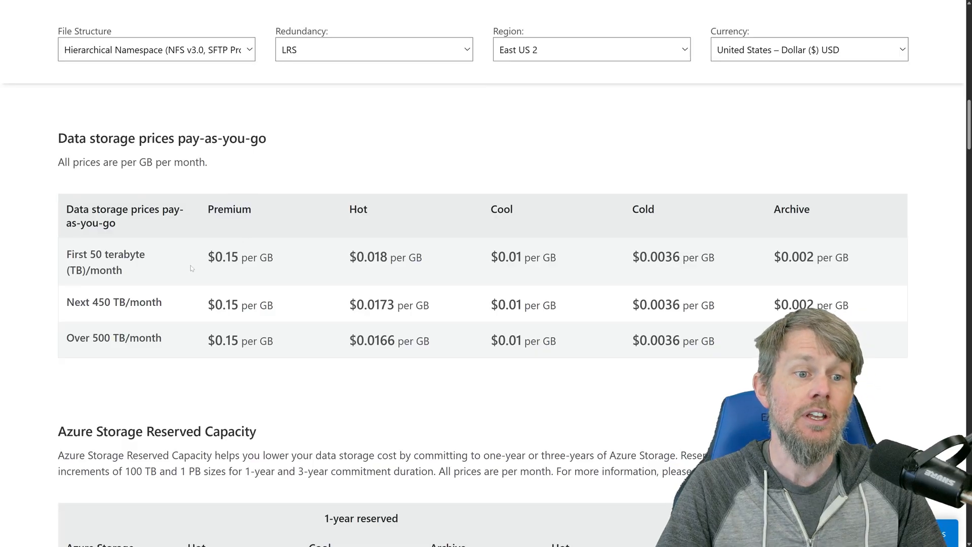
drag(201, 258, 322, 258)
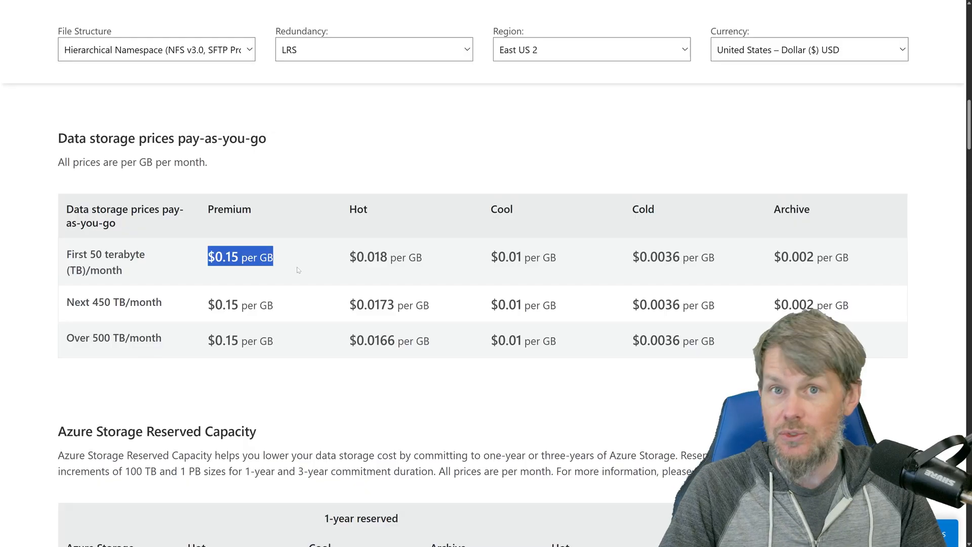
click(306, 269)
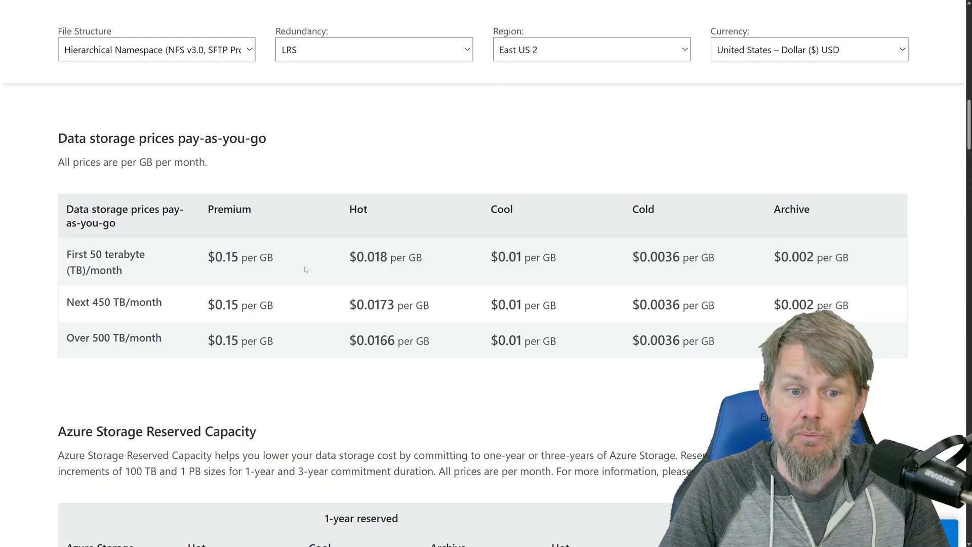
Highlight the Hot tier and its per-GB price for the first 50 TB per month
double_click(349, 211)
drag(346, 256, 422, 258)
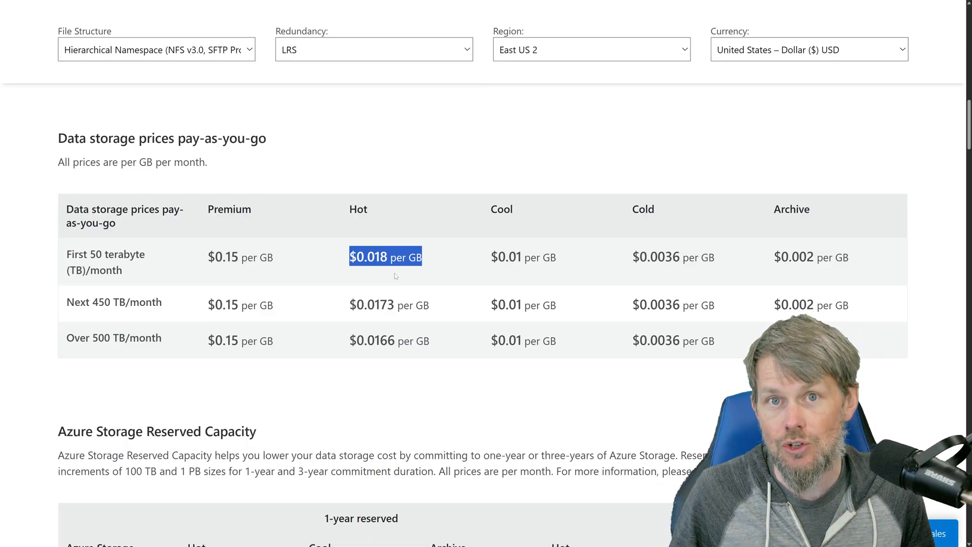
click(442, 304)
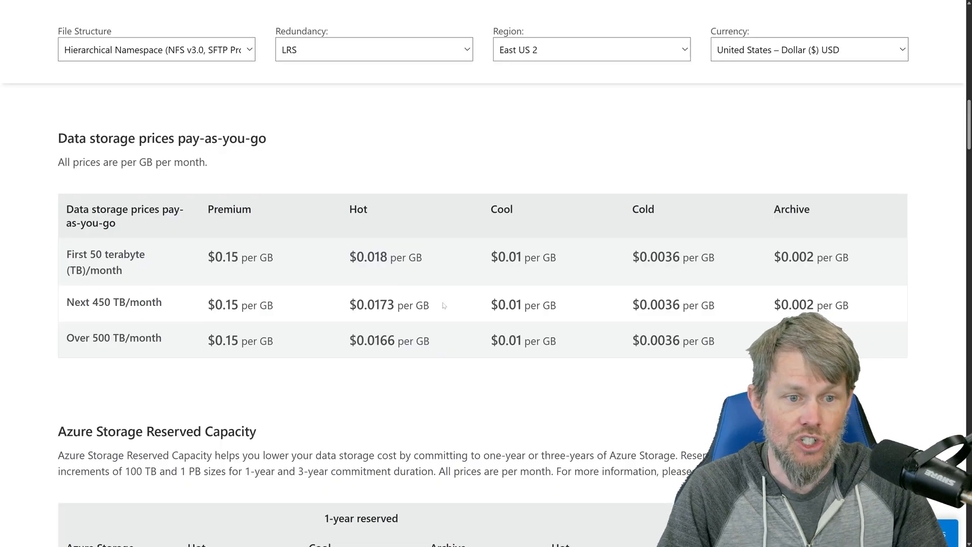
Look past the reserved capacity and early deletion penalty sections to the operations and data transfer prices, highlighting part of that heading
scroll(442, 303, down, 3)
scroll(442, 304, down, 8)
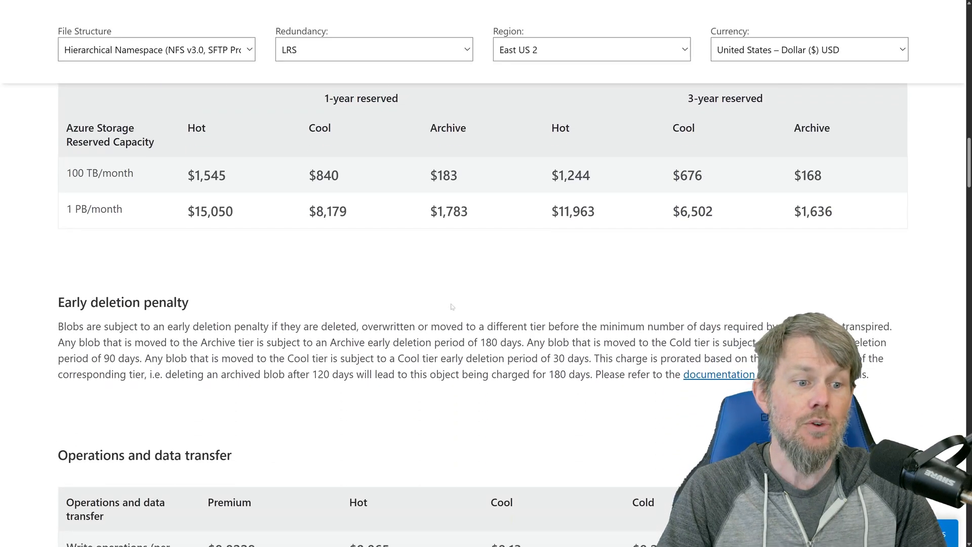
scroll(452, 307, down, 3)
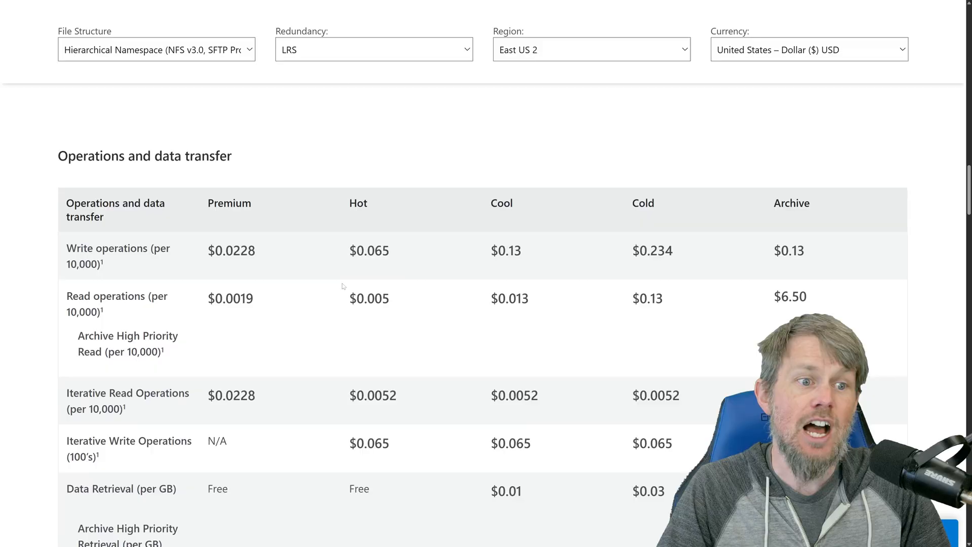
drag(68, 154, 120, 155)
click(132, 158)
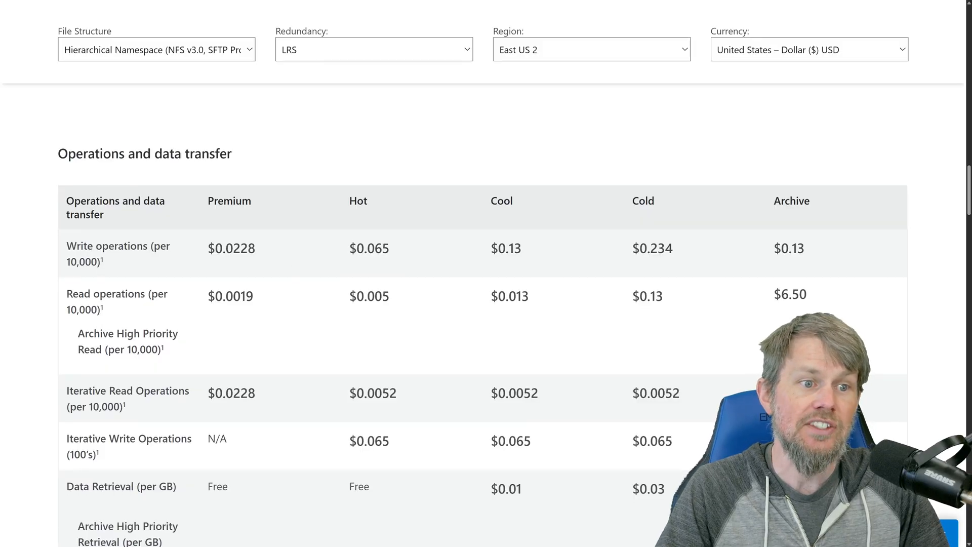
Examine the Hot tier's write and read operation prices, highlighting parts of both along with the per-10,000 unit of write operations
scroll(205, 180, down, 1)
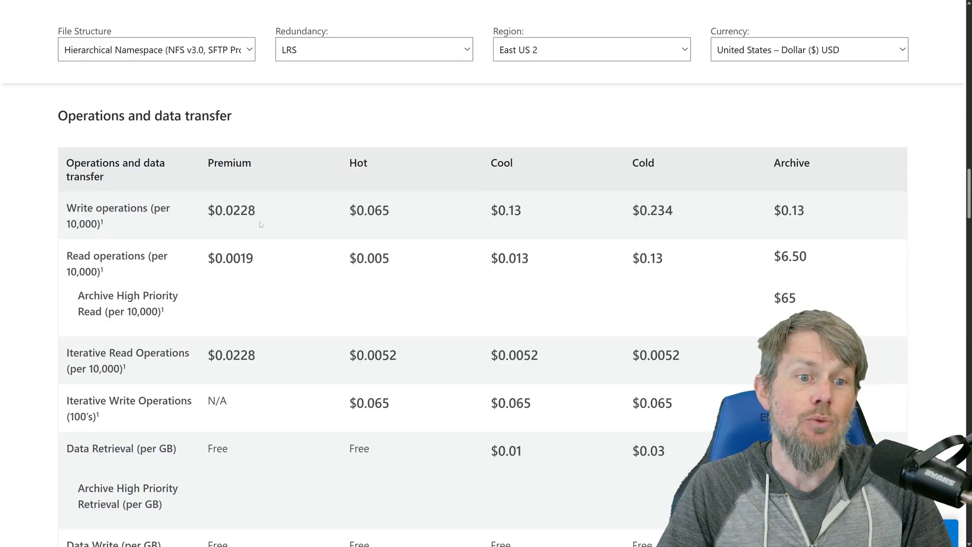
double_click(358, 162)
drag(368, 210, 375, 210)
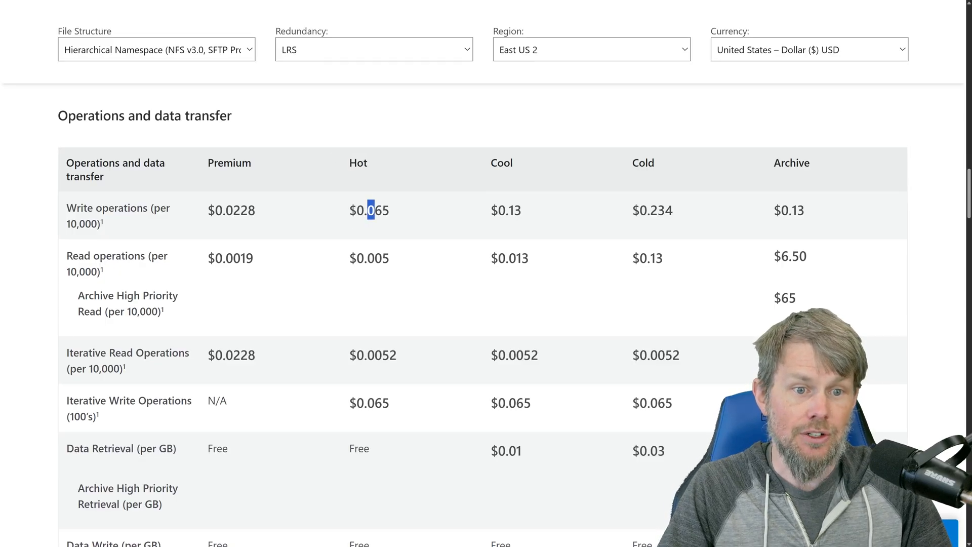
click(360, 222)
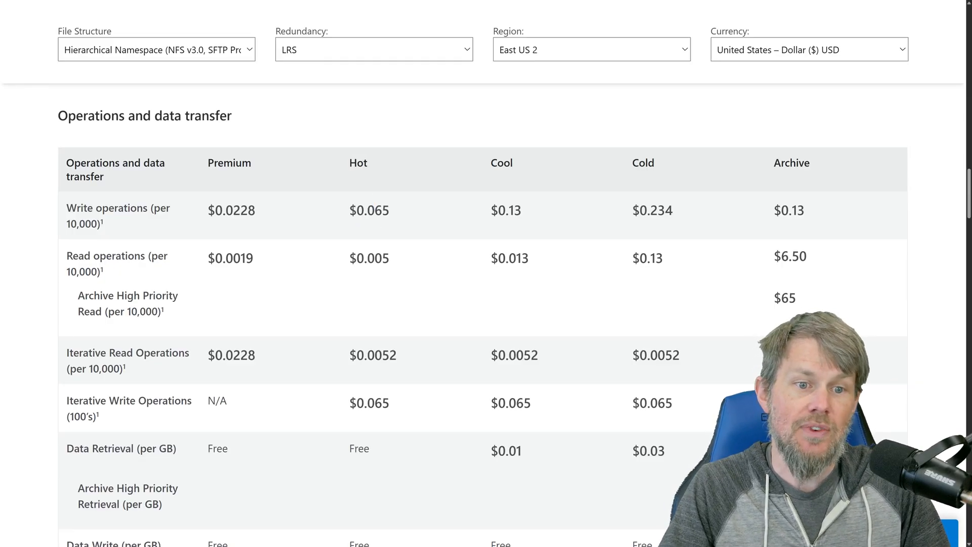
drag(66, 223, 161, 222)
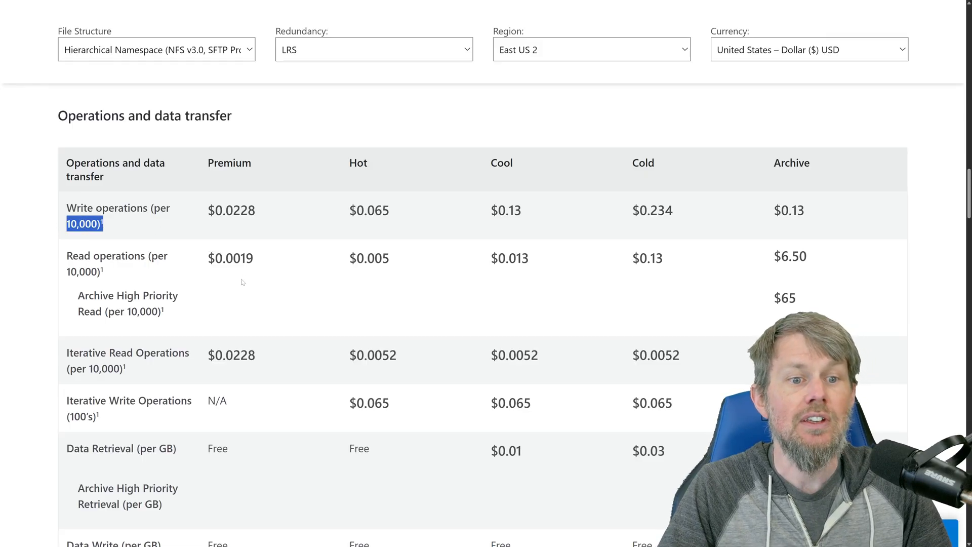
drag(344, 262, 393, 262)
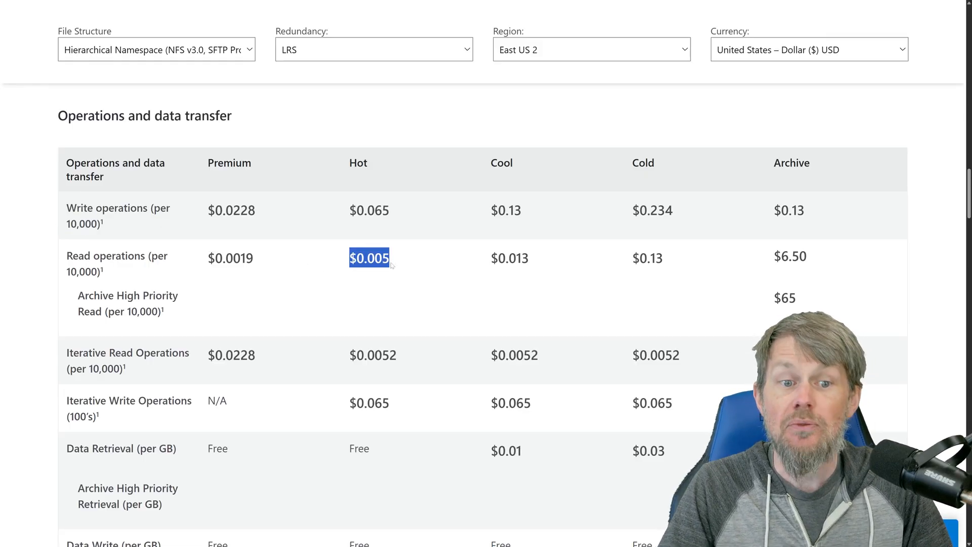
click(390, 265)
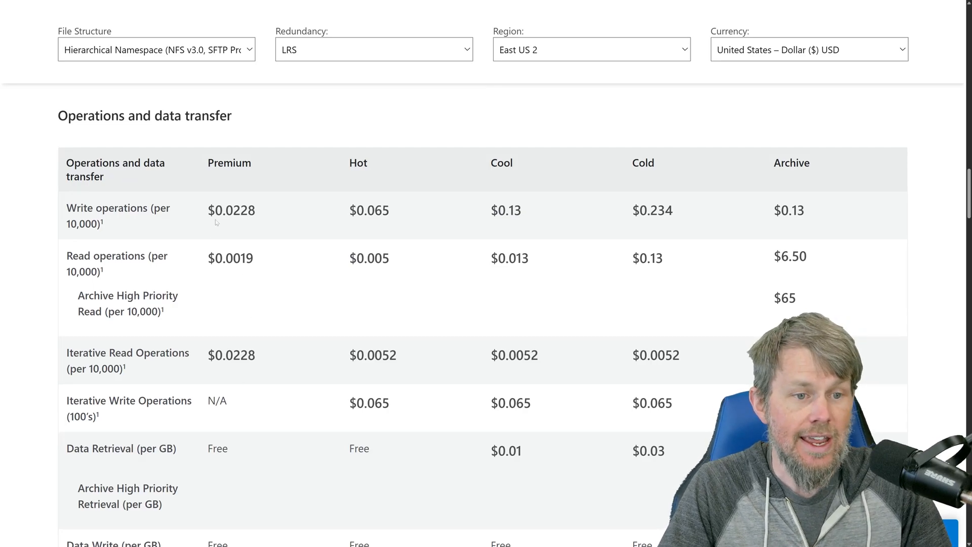
Highlight the Premium tier's prices for write and read operations per 10,000 for comparison with Hot
drag(223, 210, 255, 210)
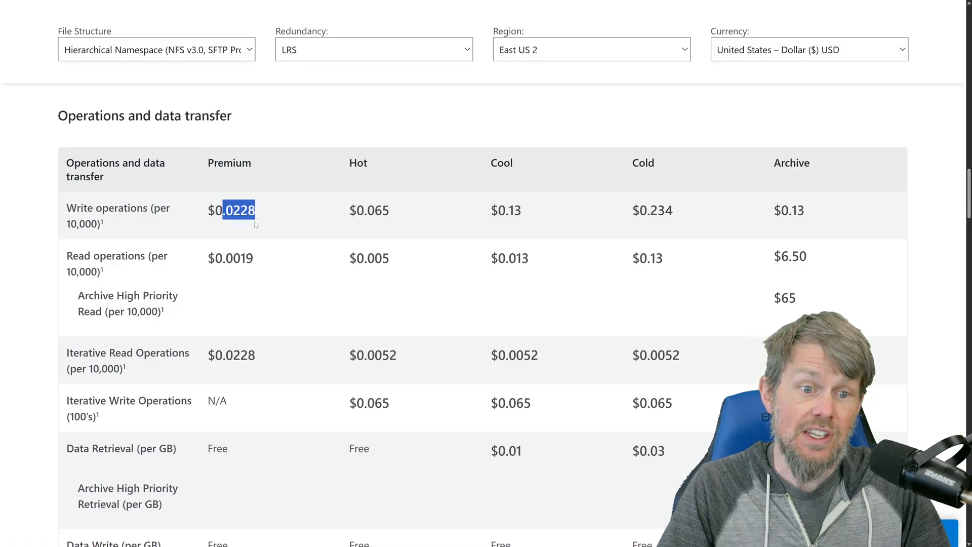
click(234, 281)
drag(205, 261, 240, 258)
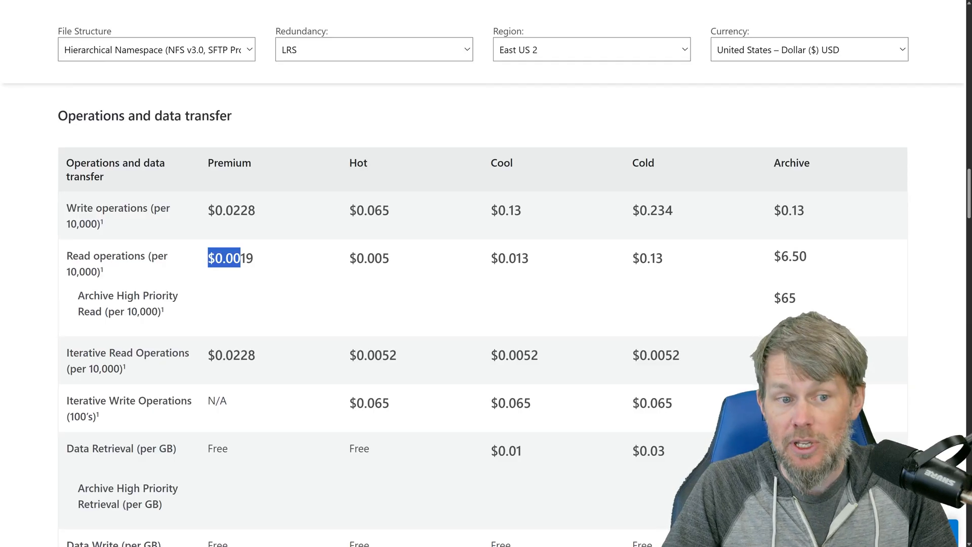
click(255, 274)
drag(198, 212, 255, 211)
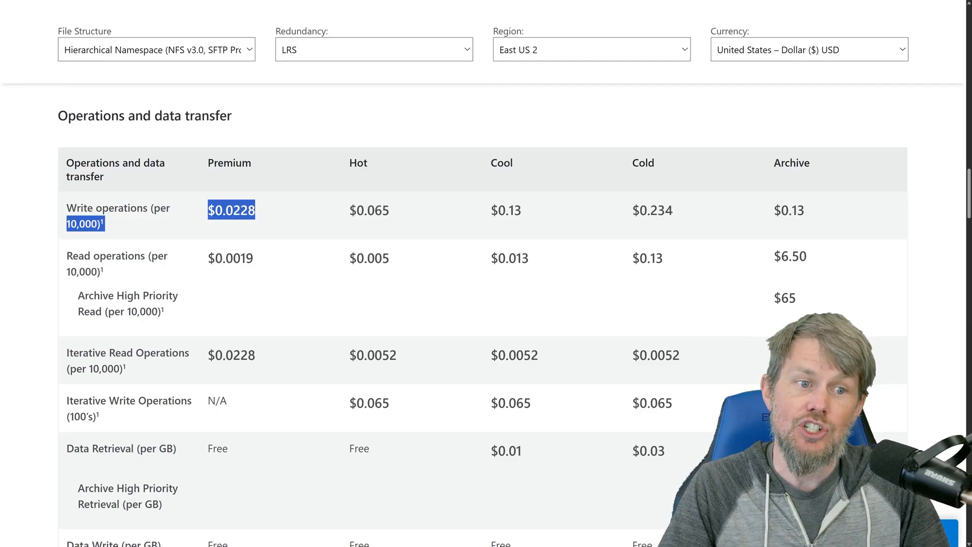
click(236, 202)
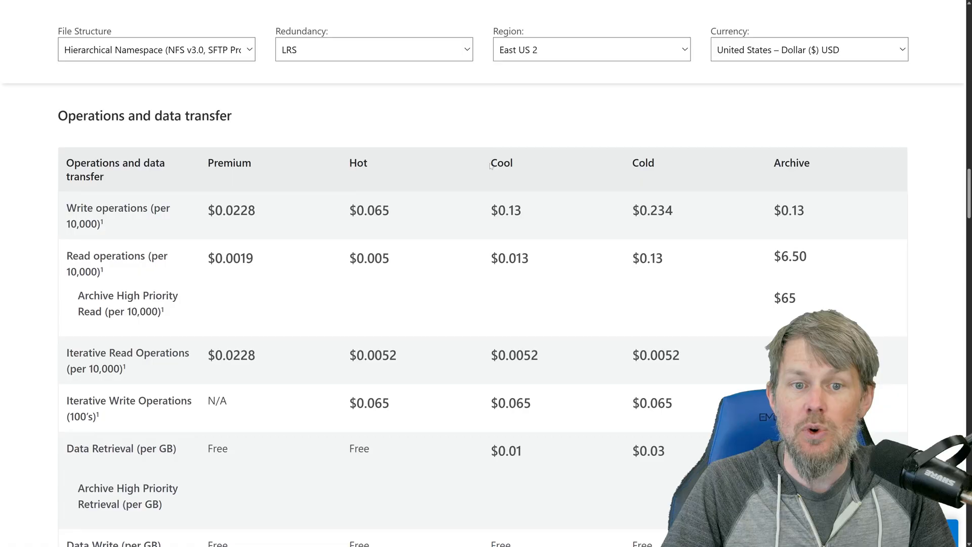
Highlight the Cool and Archive column headings in the operations and data transfer table, then clear the selection
drag(490, 166, 526, 166)
drag(772, 164, 811, 164)
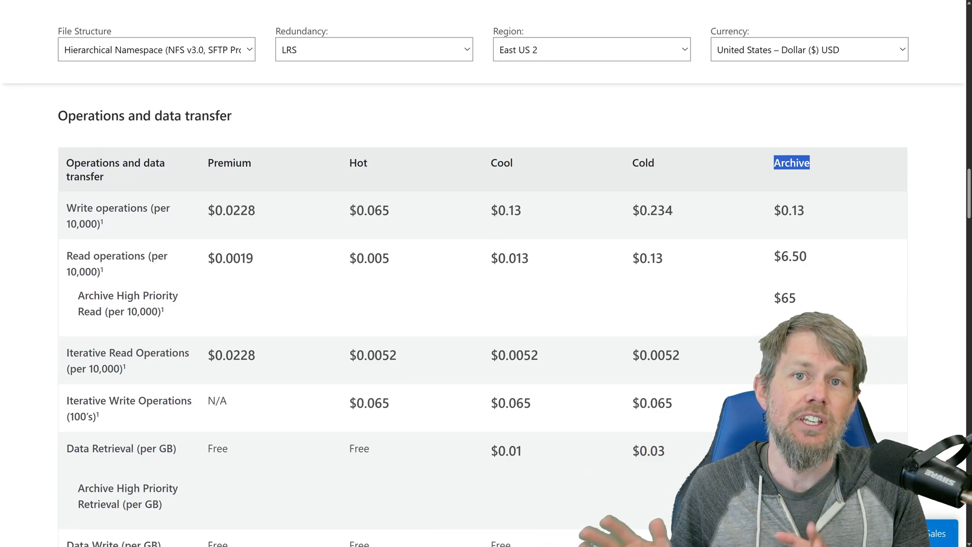
click(452, 160)
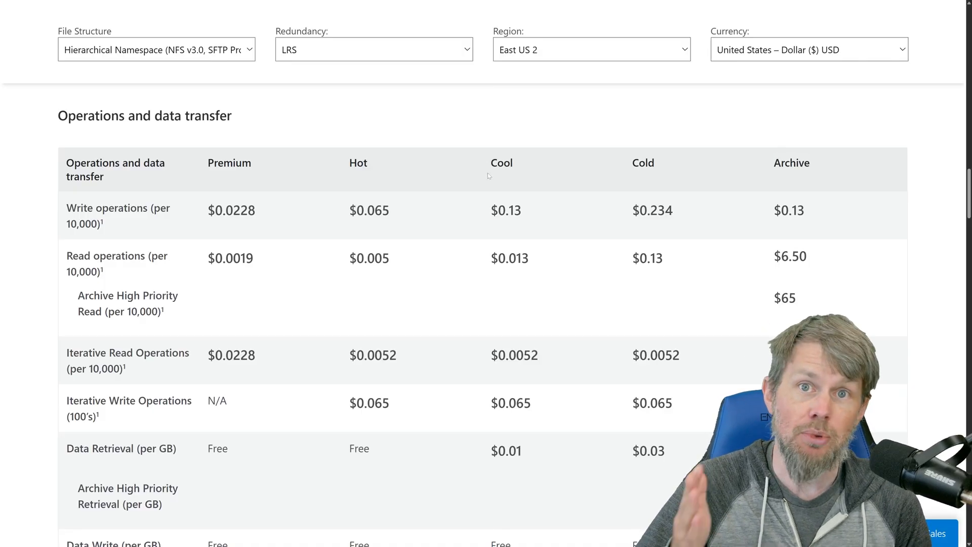
Highlight the Cool, Cold and Archive column headings in turn, checking the notes below the operations and data transfer table
drag(363, 163, 368, 163)
drag(364, 163, 513, 163)
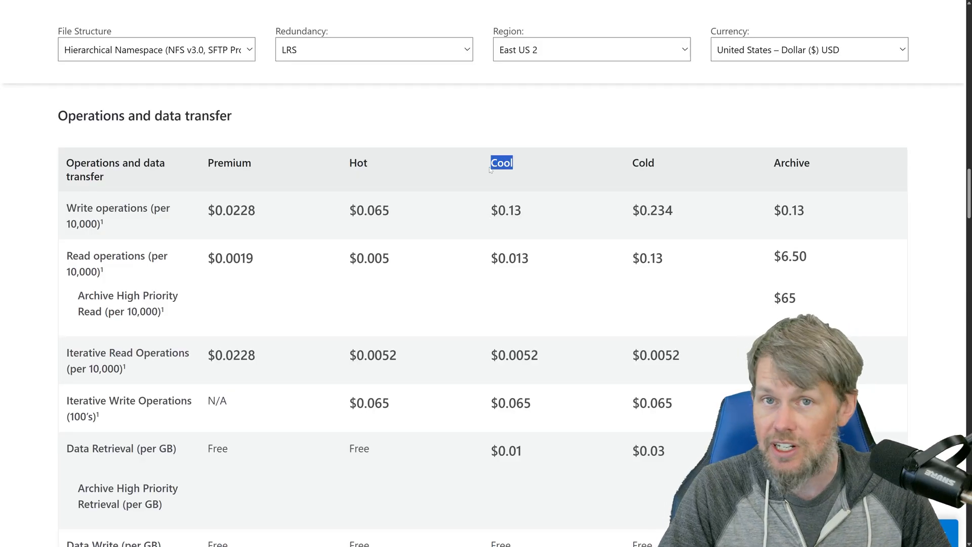
drag(593, 163, 679, 159)
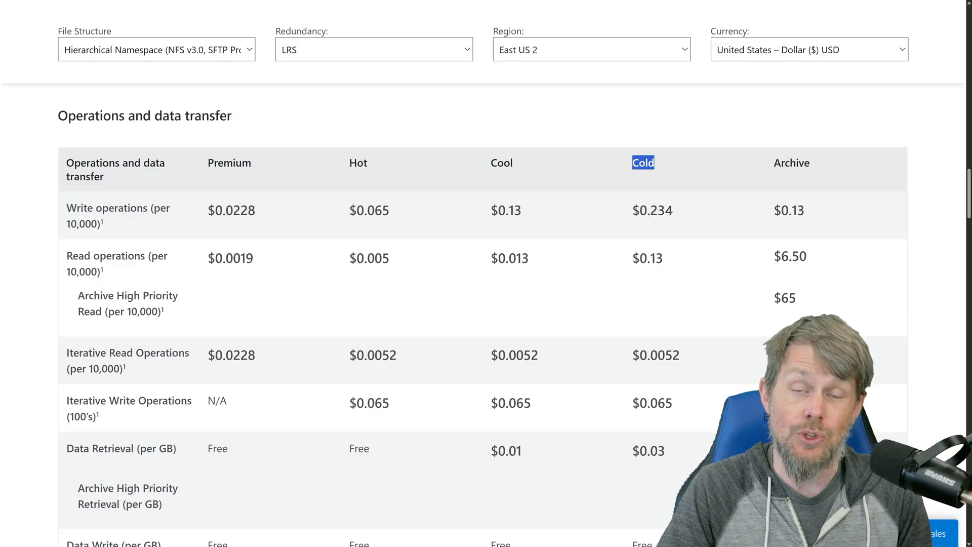
scroll(649, 173, down, 10)
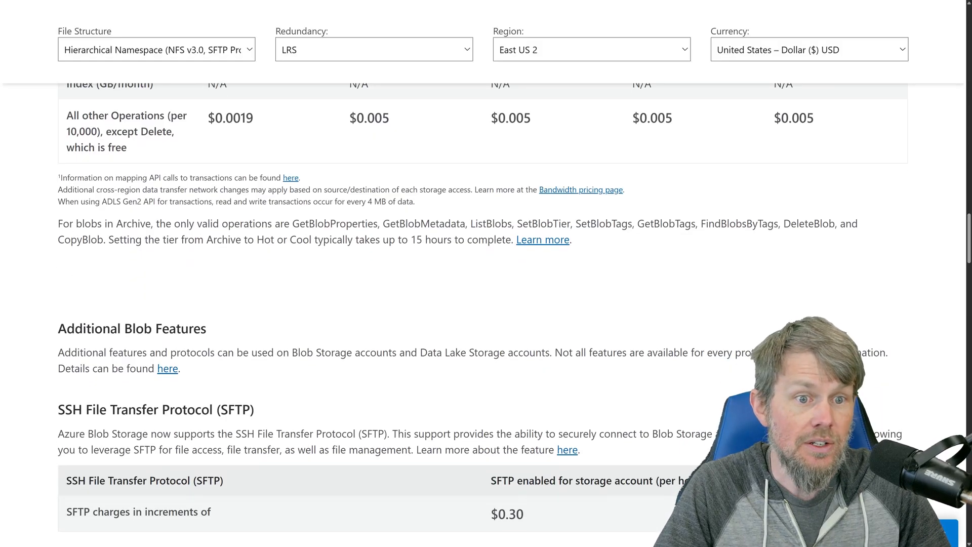
scroll(483, 314, up, 9)
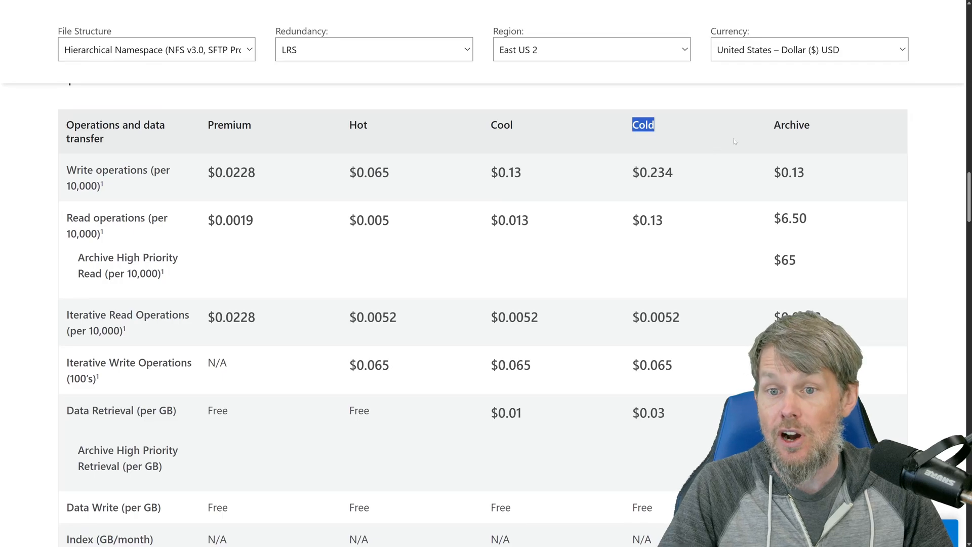
drag(780, 125, 821, 127)
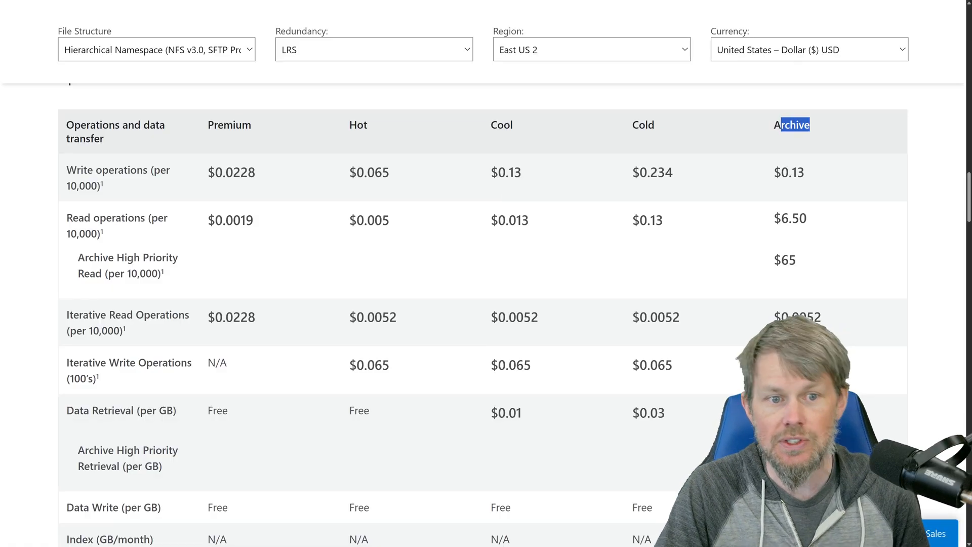
Compare the pay-as-you-go storage prices for the first 50 TB, highlighting the Hot, Cool, Cold and Archive per-GB prices and the Hot heading
scroll(410, 244, up, 9)
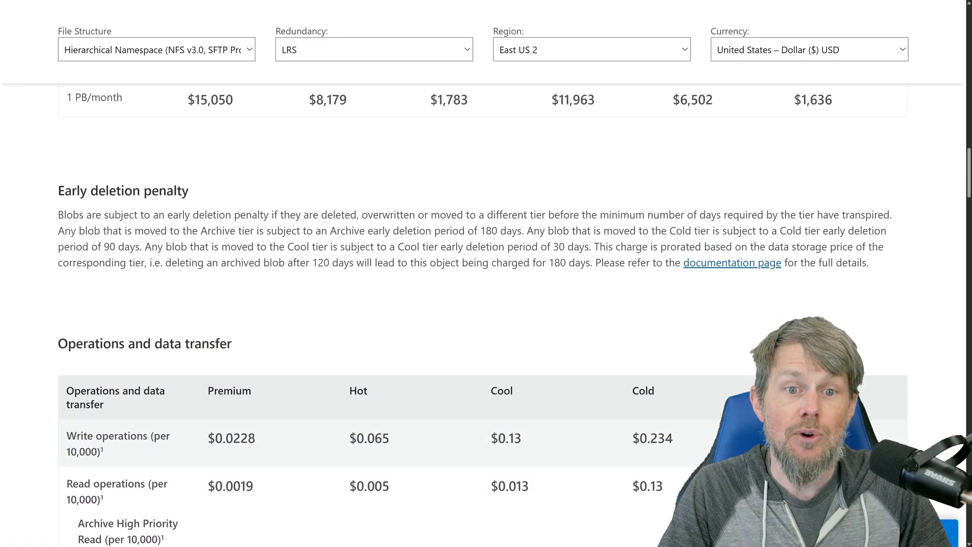
scroll(490, 262, up, 5)
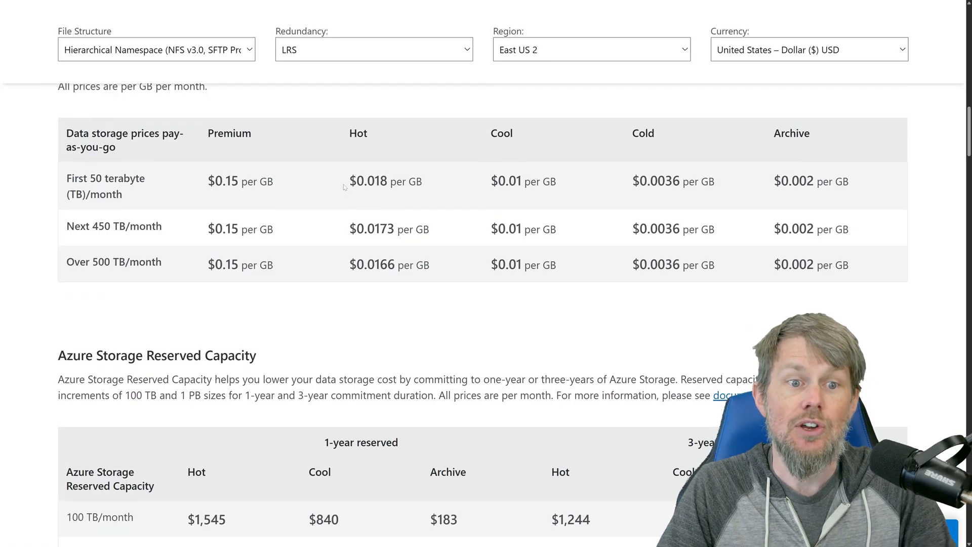
drag(344, 188, 415, 183)
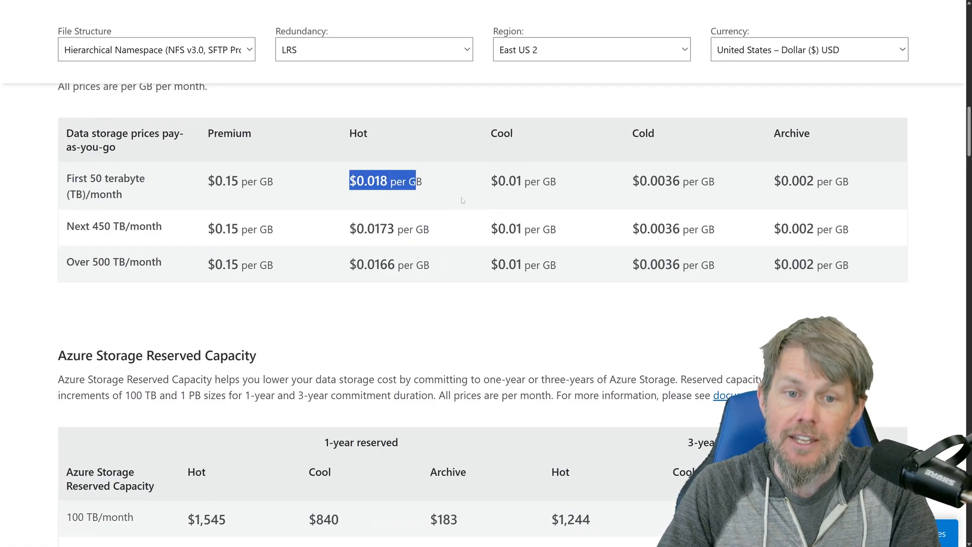
drag(488, 185, 577, 184)
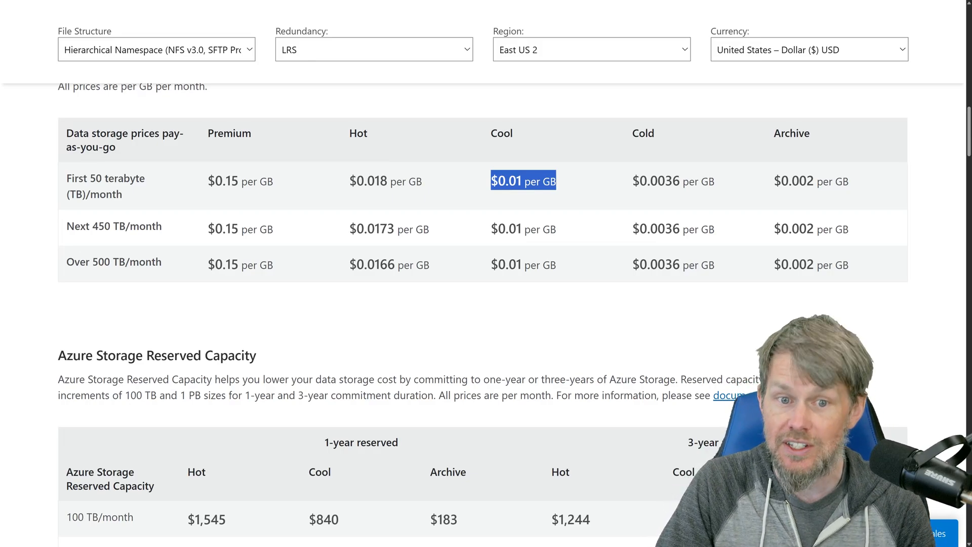
drag(615, 182, 715, 182)
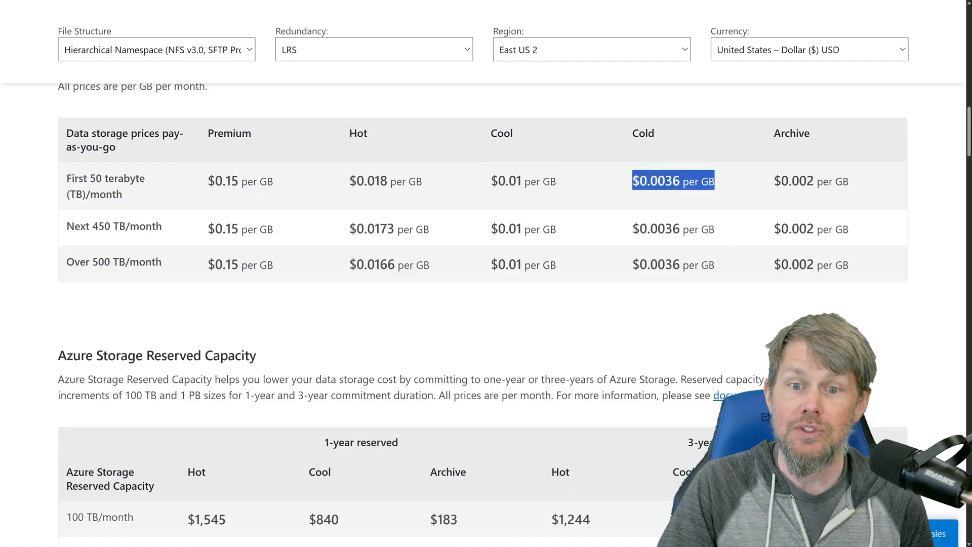
click(732, 184)
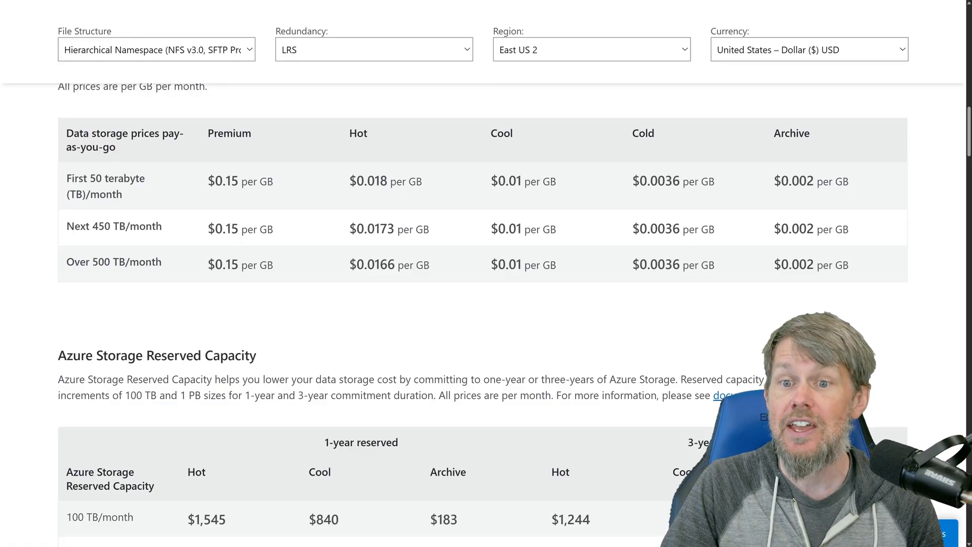
drag(781, 182, 851, 187)
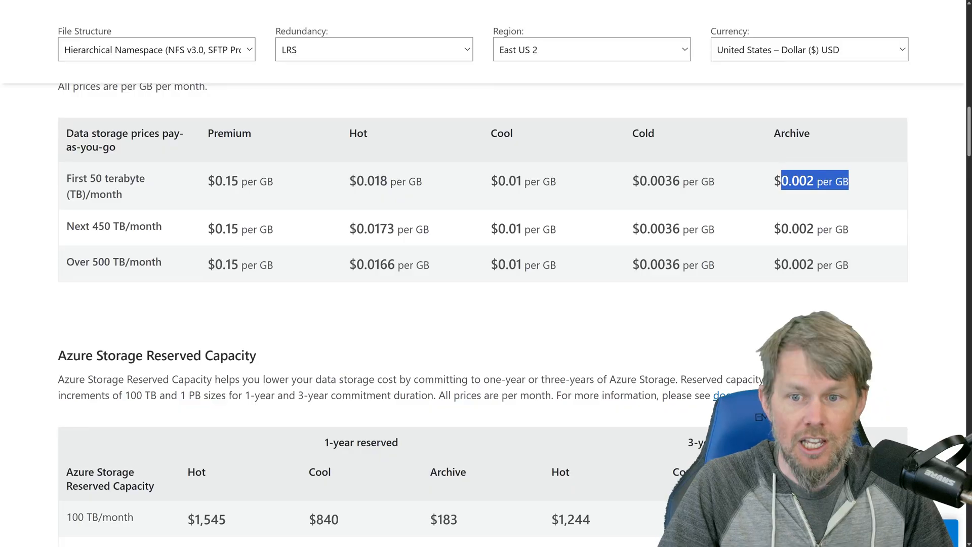
drag(774, 181, 852, 187)
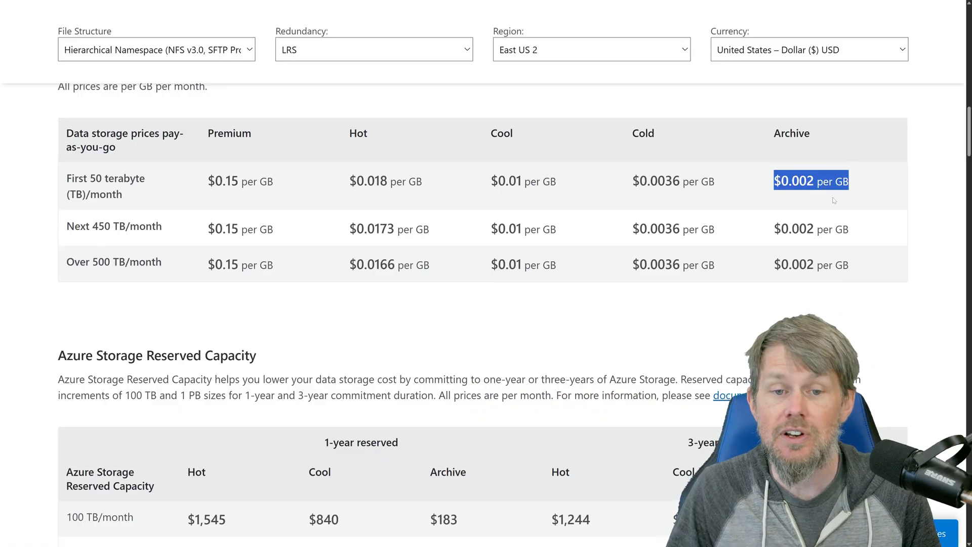
drag(348, 133, 478, 133)
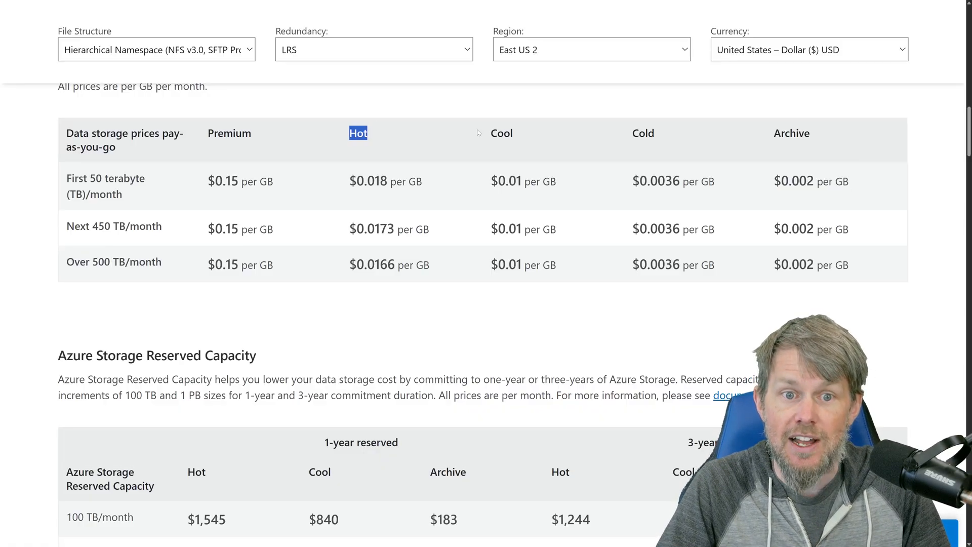
click(478, 133)
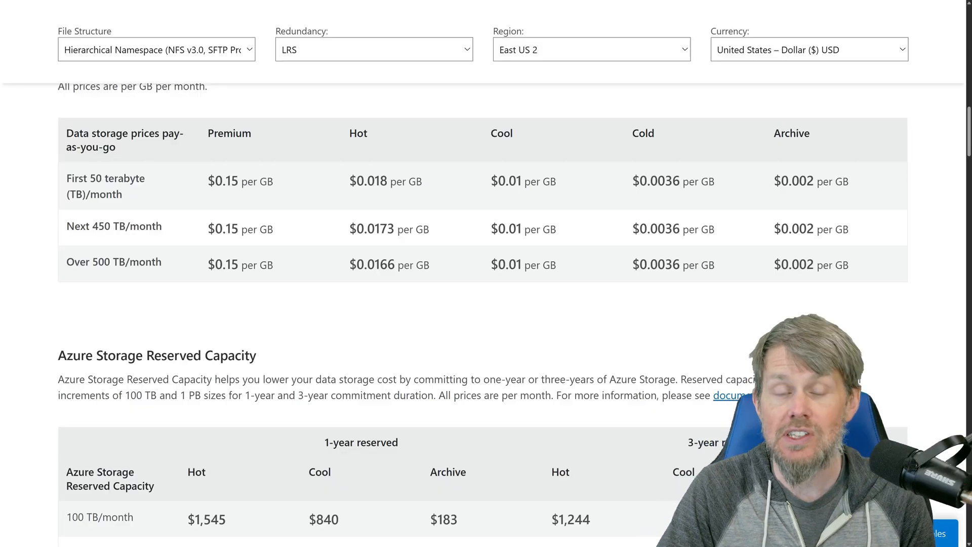
Compare the data retrieval prices per GB in the operations and data transfer table, highlighting the Hot, Cool and Archive values
scroll(628, 236, down, 8)
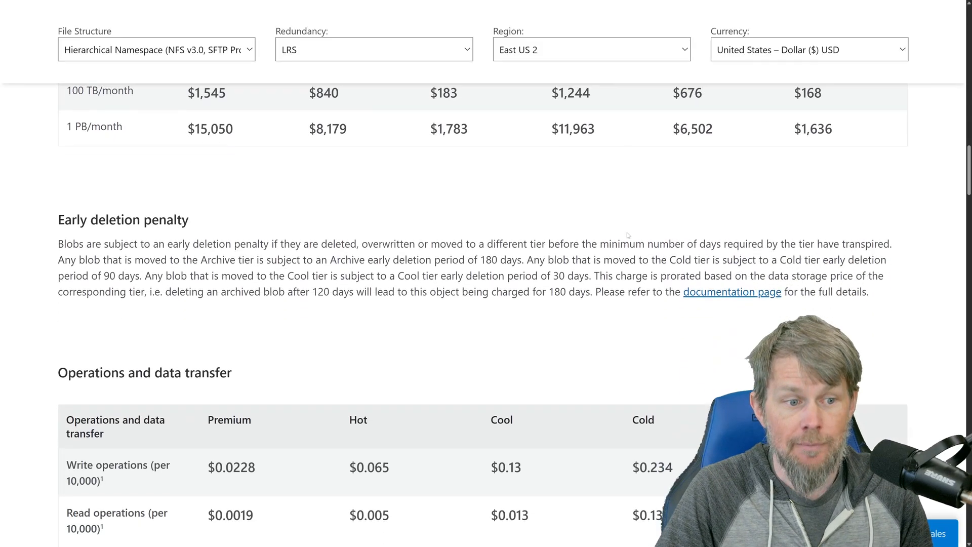
scroll(628, 236, down, 3)
scroll(628, 235, down, 1)
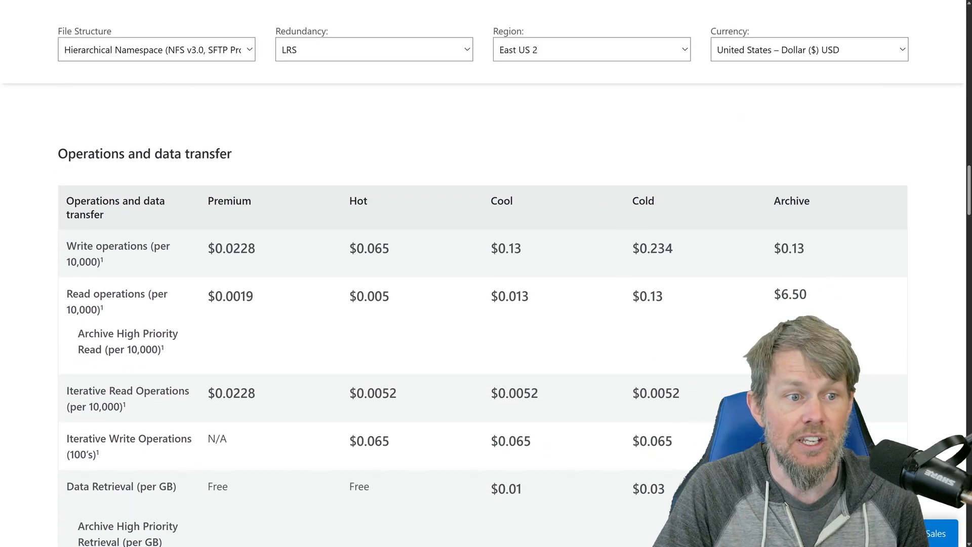
scroll(123, 377, down, 1)
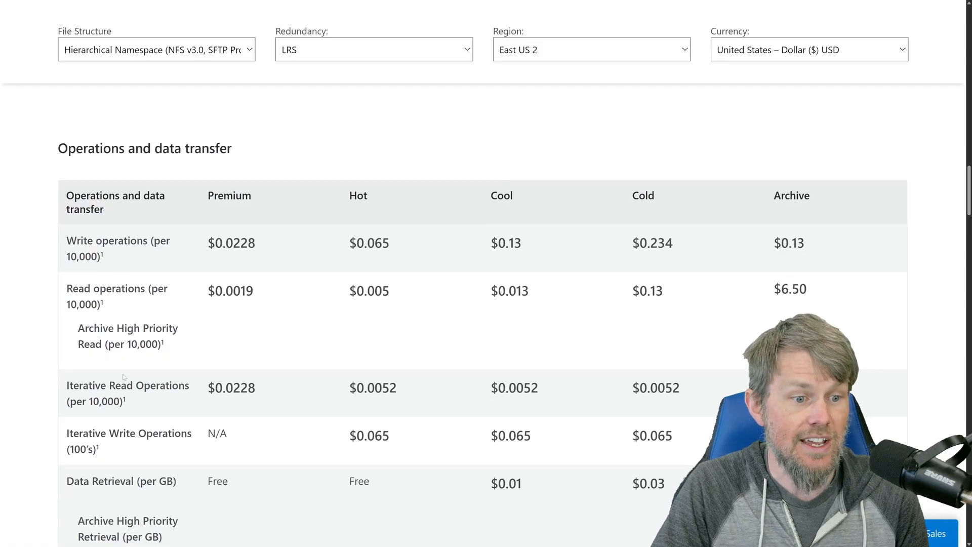
scroll(123, 377, down, 1)
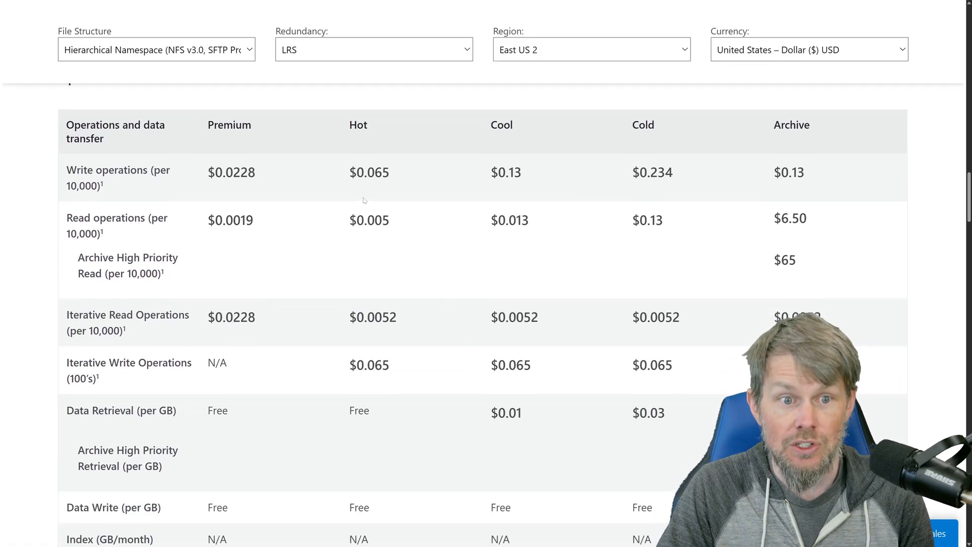
scroll(277, 448, down, 1)
drag(348, 373, 398, 374)
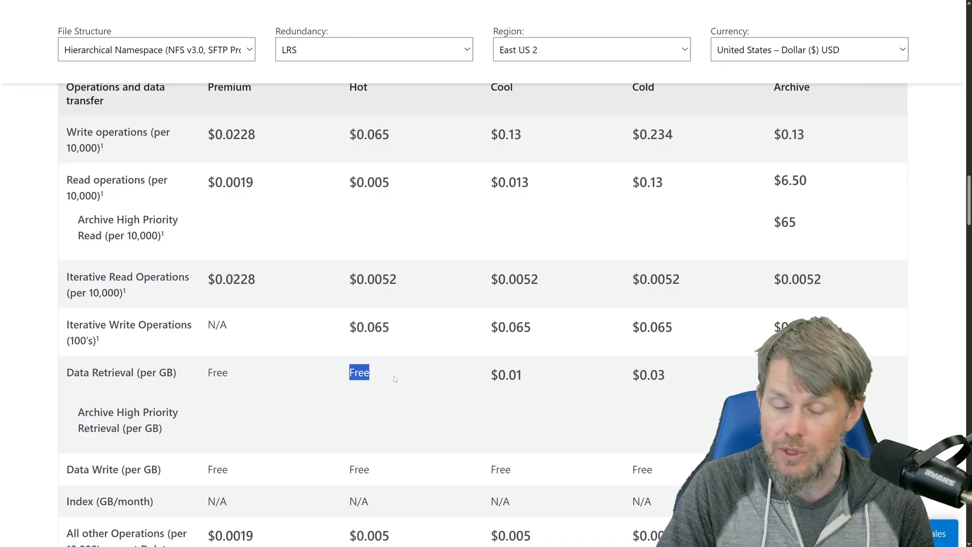
click(406, 375)
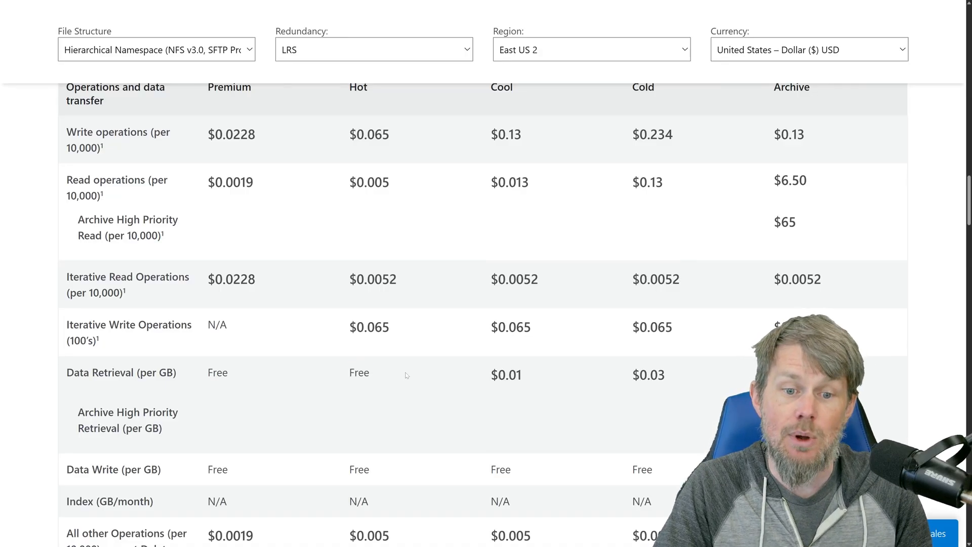
drag(490, 375, 535, 376)
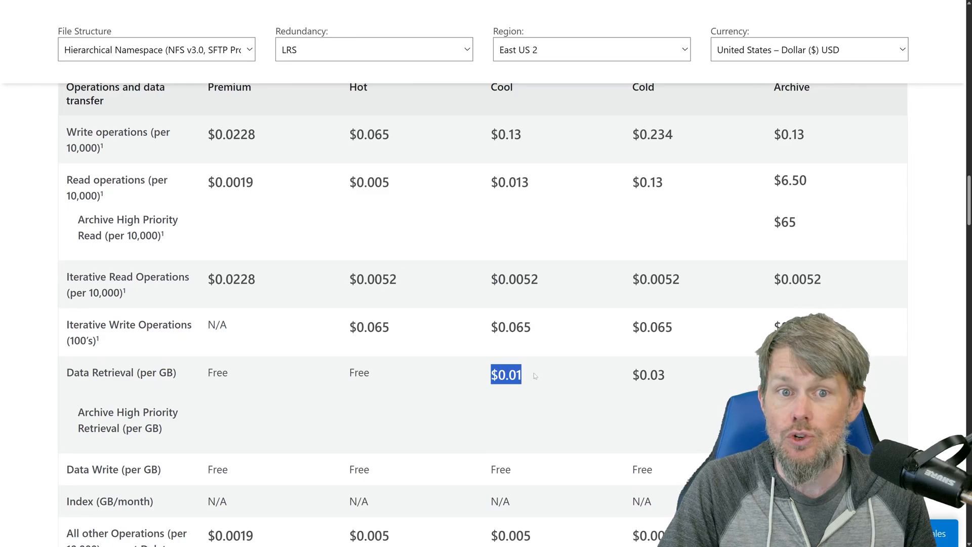
scroll(713, 384, down, 2)
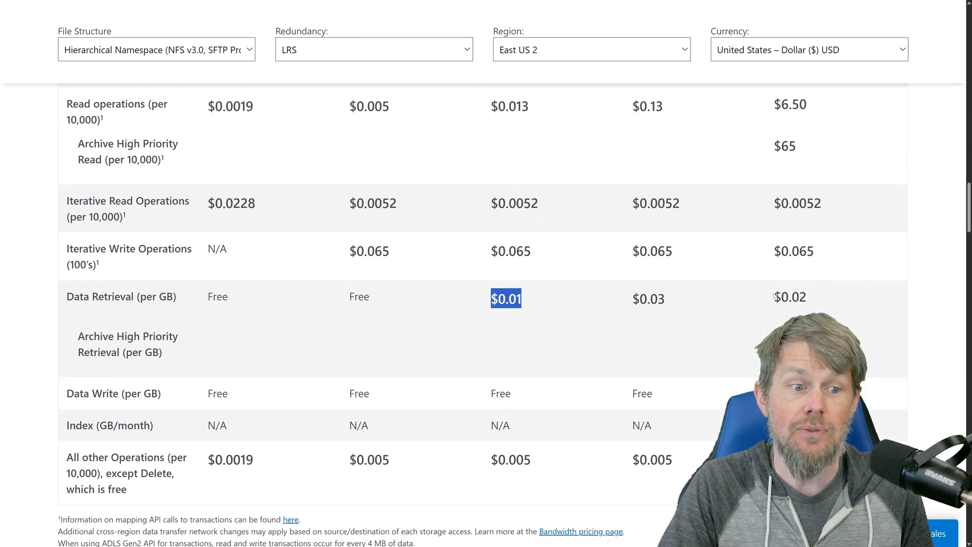
drag(773, 296, 808, 298)
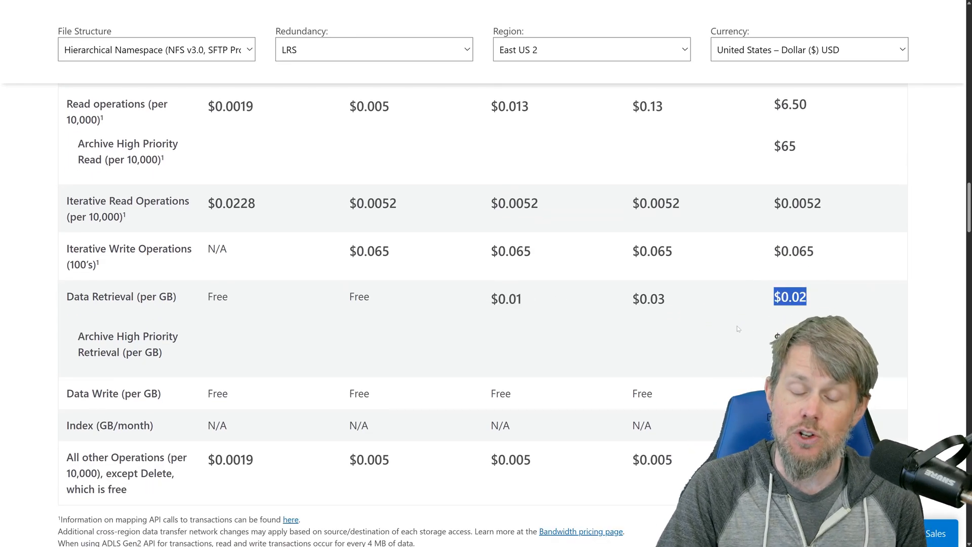
Highlight the write and read operations rows in the operations and data transfer table, then clear the selection
scroll(740, 342, up, 3)
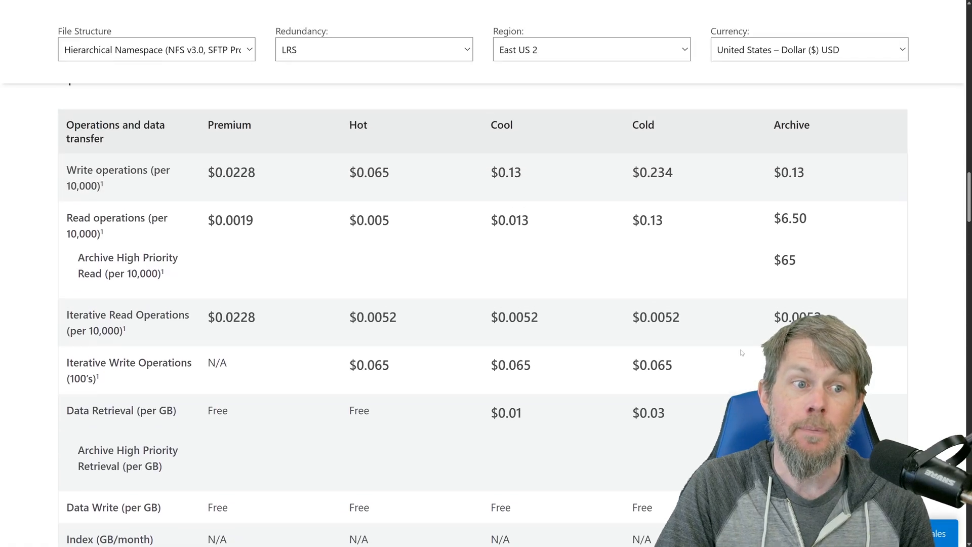
scroll(742, 352, up, 1)
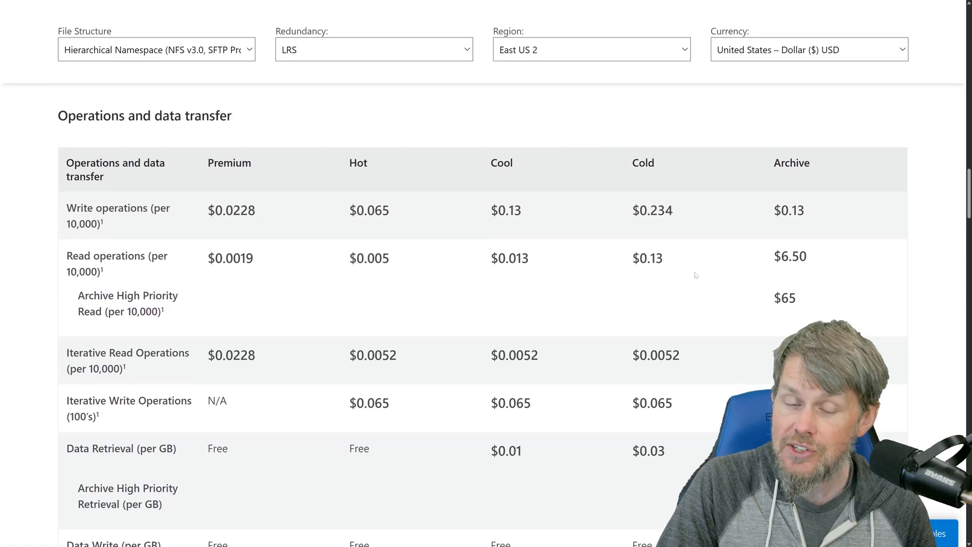
drag(65, 205, 111, 282)
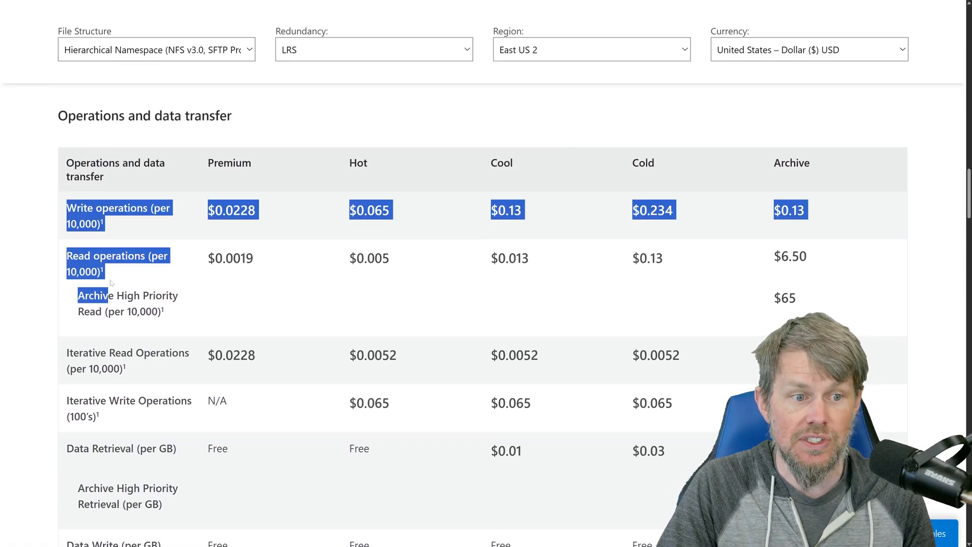
click(111, 282)
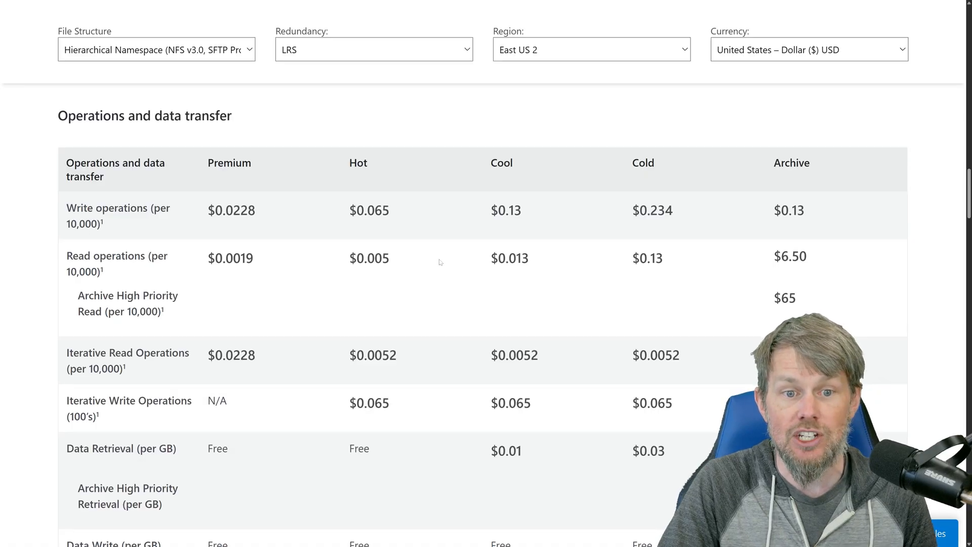
Highlight the Hot tier's write and read operation prices and the Cool tier's read price for comparison, then clear the selection
triple_click(358, 219)
triple_click(407, 262)
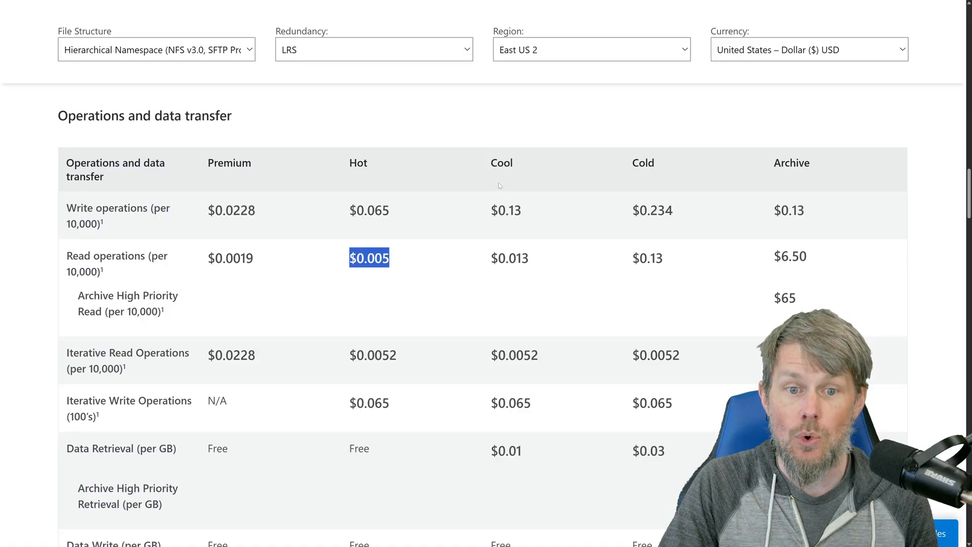
drag(489, 259, 536, 267)
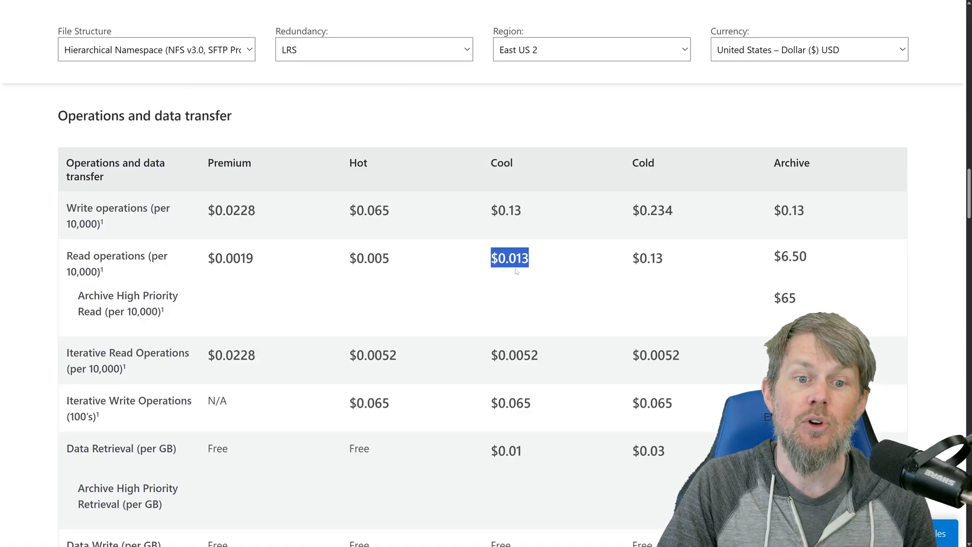
click(502, 279)
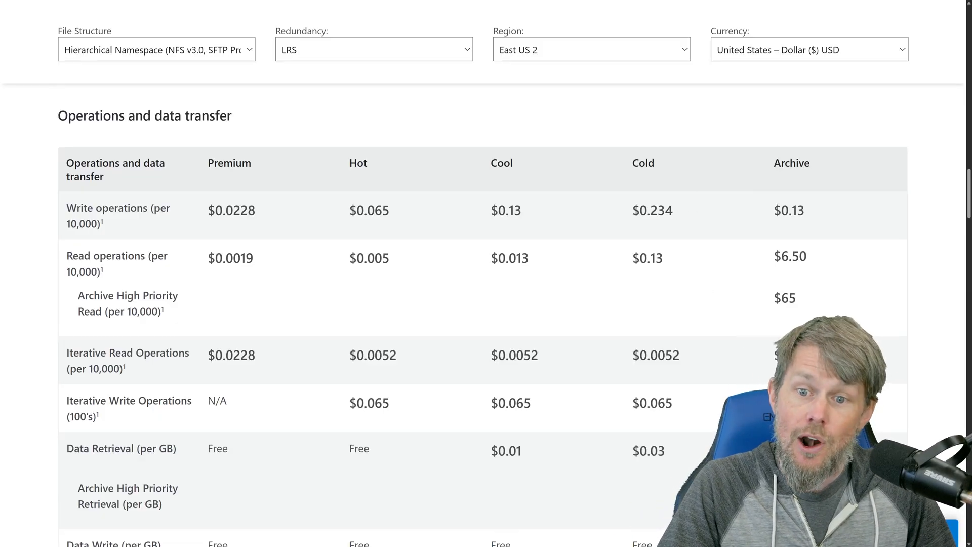
Compare the Cold and Archive read operation prices per 10,000 by highlighting each in turn, then clear the selection
drag(773, 255, 816, 259)
drag(623, 275, 665, 260)
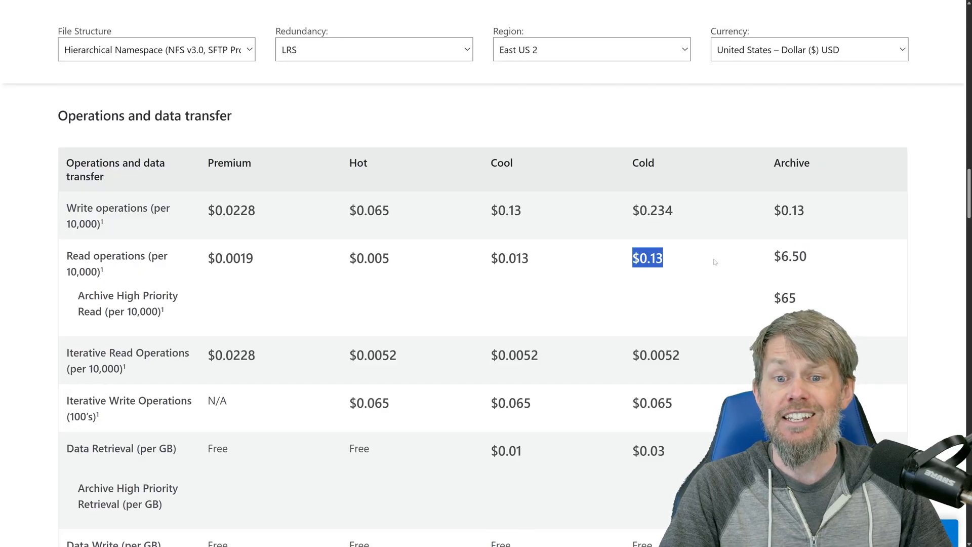
drag(773, 256, 820, 262)
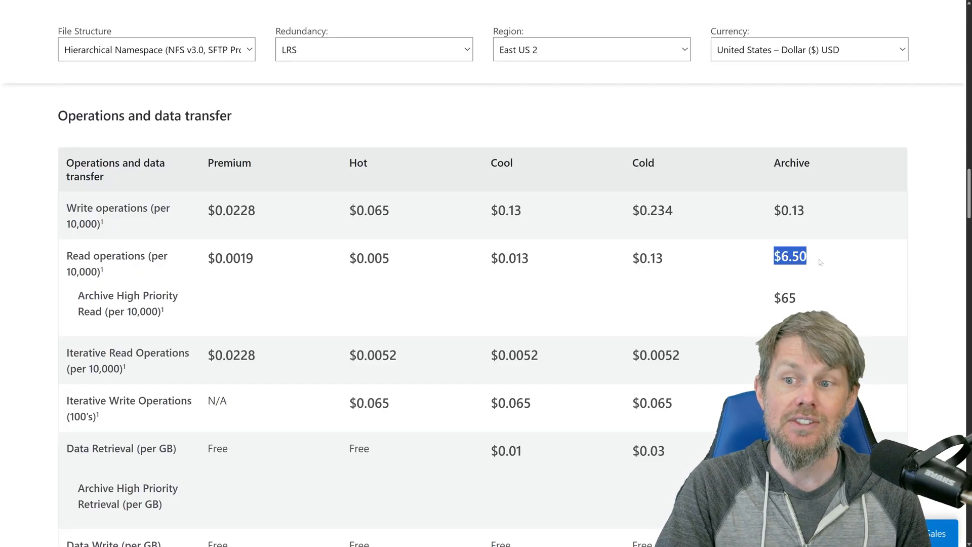
click(673, 257)
drag(627, 259, 667, 257)
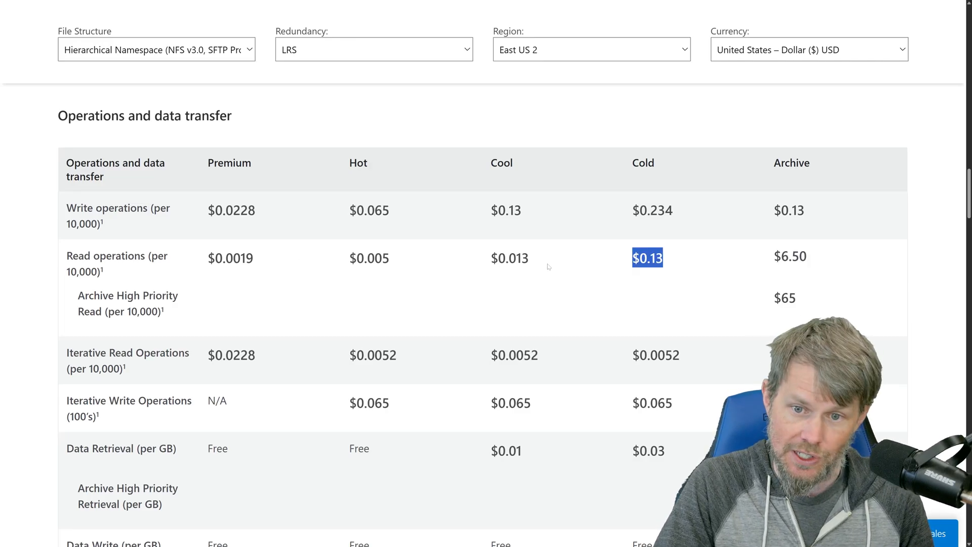
drag(756, 259, 820, 254)
drag(773, 255, 817, 257)
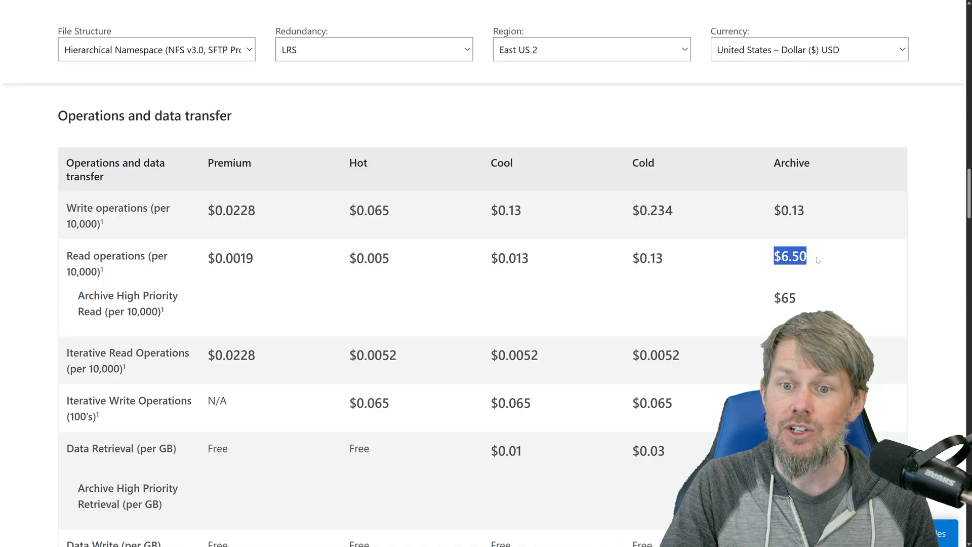
click(818, 260)
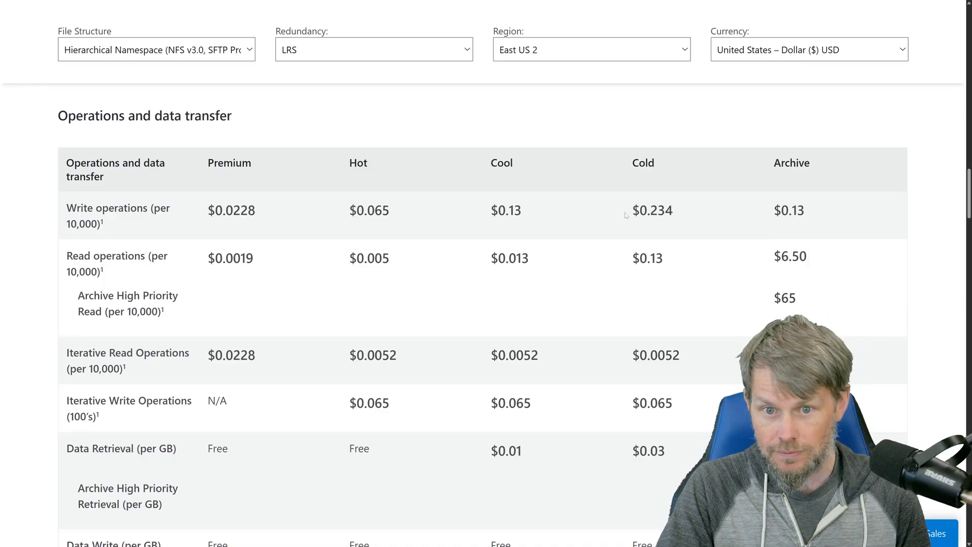
Highlight the Cold and Archive write operation prices, followed by the write operations and read operations row labels
drag(632, 209, 675, 214)
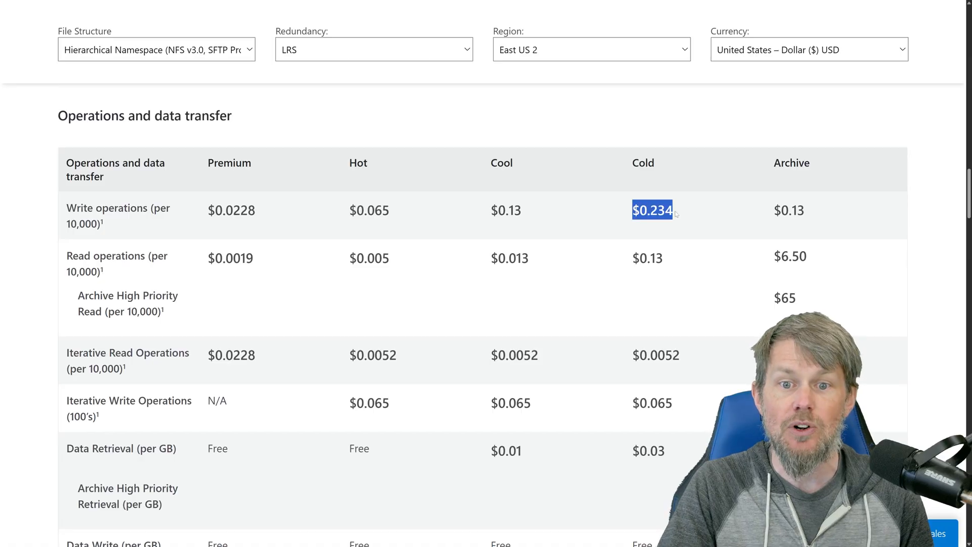
drag(773, 209, 808, 214)
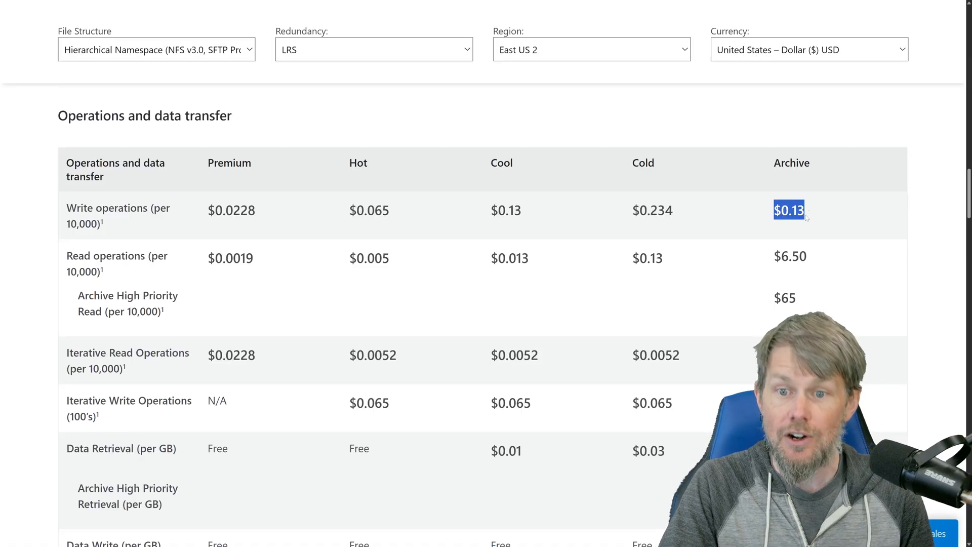
drag(67, 208, 111, 228)
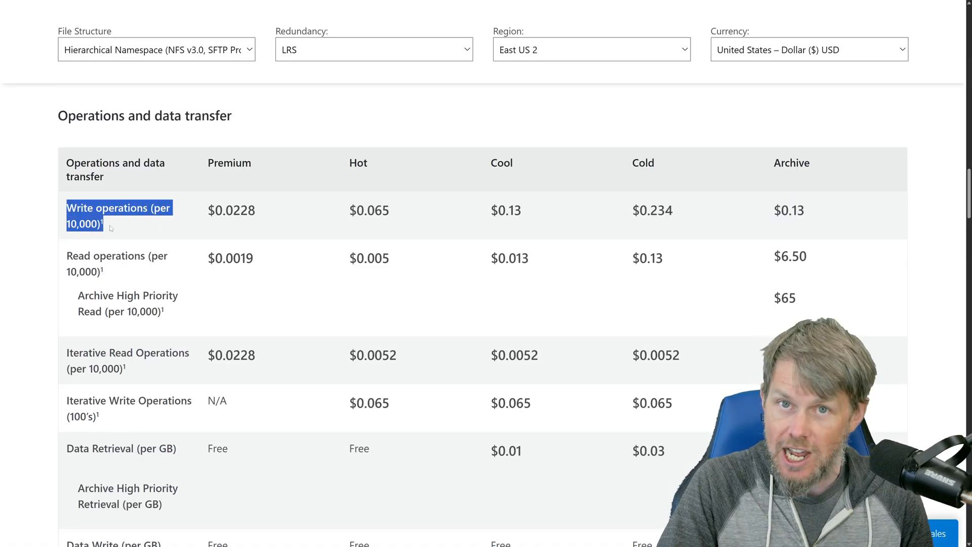
click(111, 229)
drag(64, 258, 115, 276)
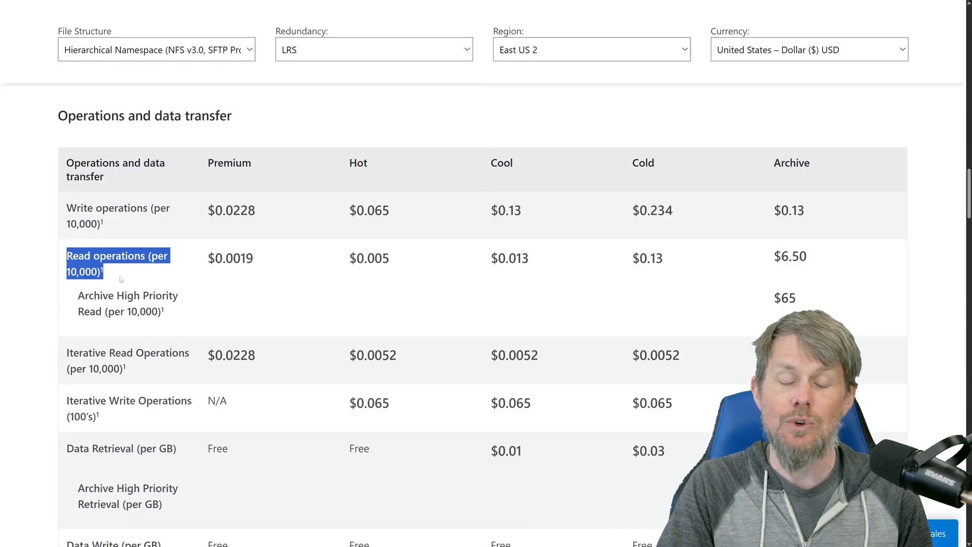
Find the data retrieval rows and highlight the Archive High Priority Retrieval (per GB) label, then clear the selection
scroll(751, 245, down, 2)
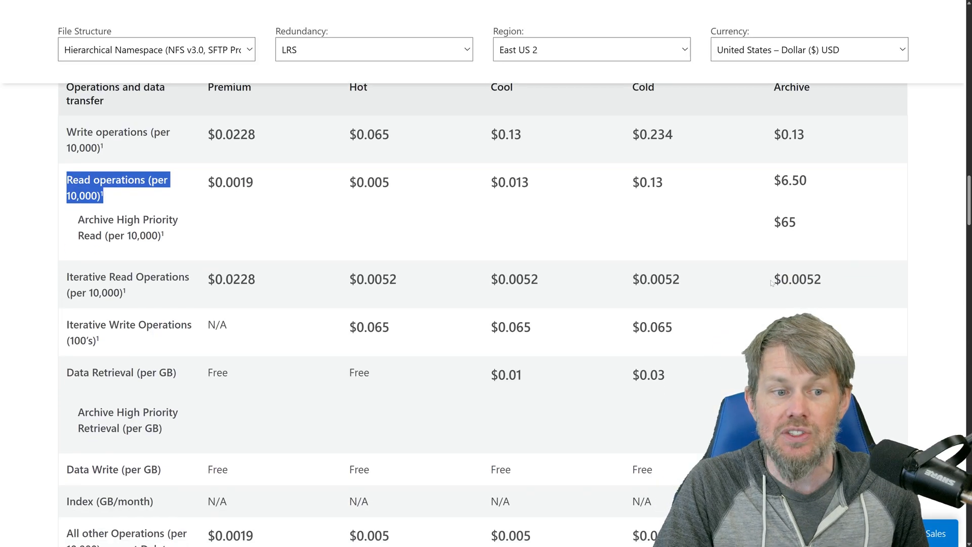
scroll(764, 245, down, 2)
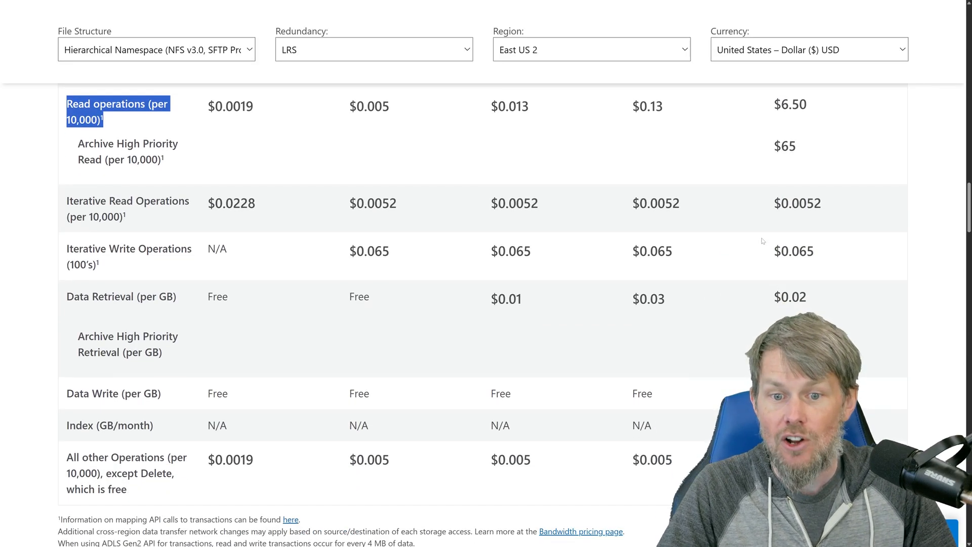
scroll(763, 239, down, 2)
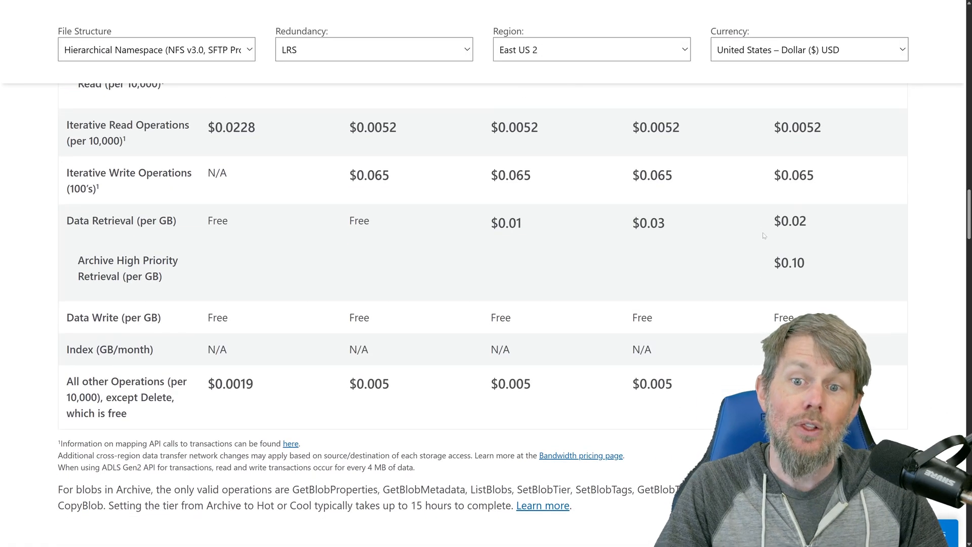
drag(78, 259, 162, 277)
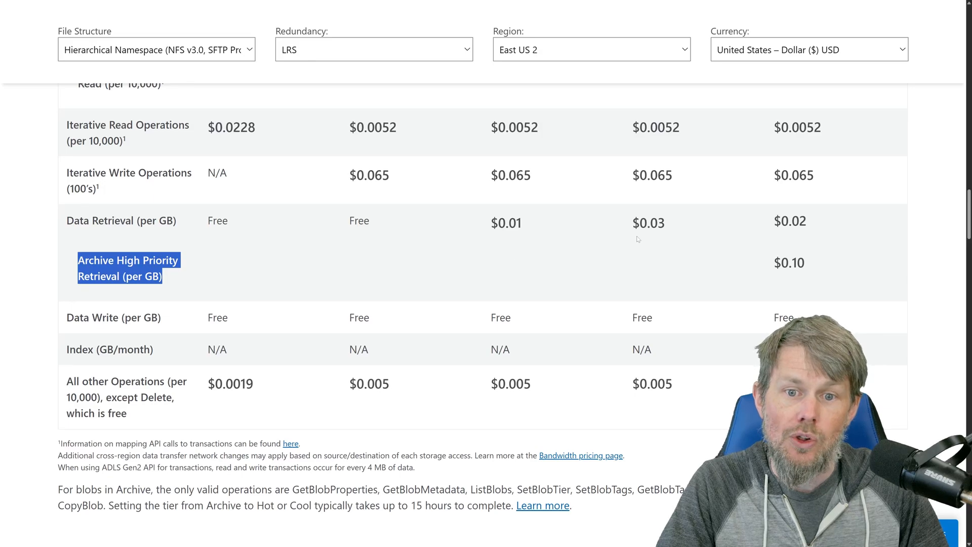
click(697, 293)
Highlight the Archive tier's standard and high-priority data retrieval prices per GB in turn, then clear the selection
scroll(725, 296, down, 1)
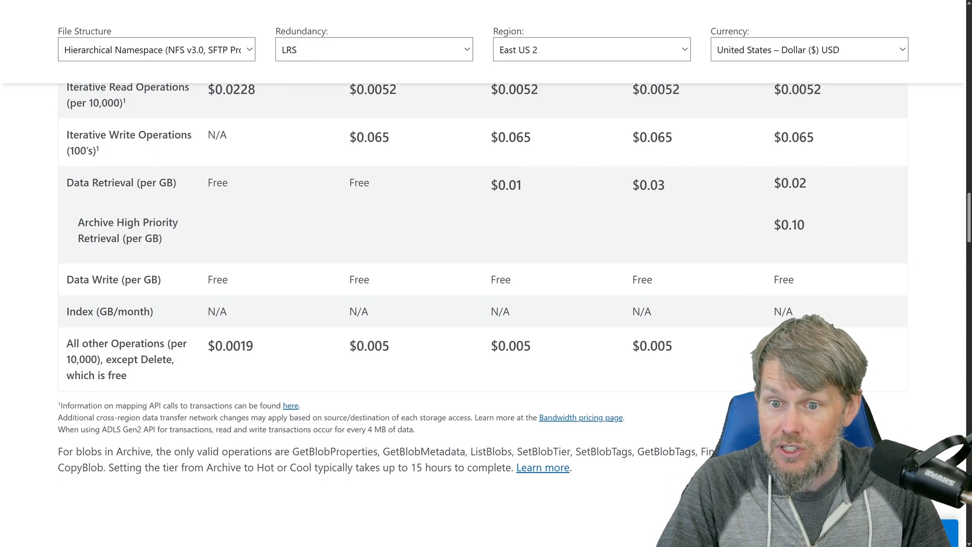
drag(772, 183, 809, 192)
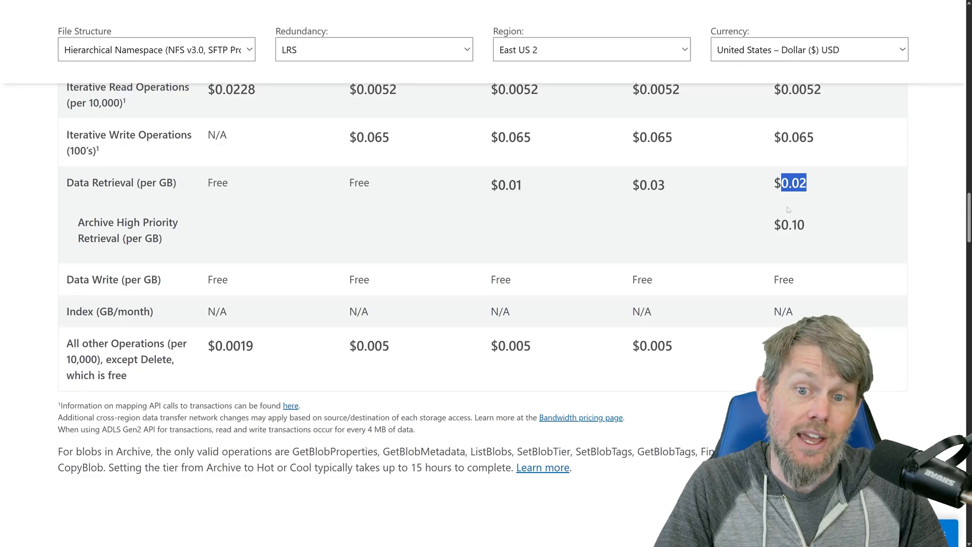
click(793, 202)
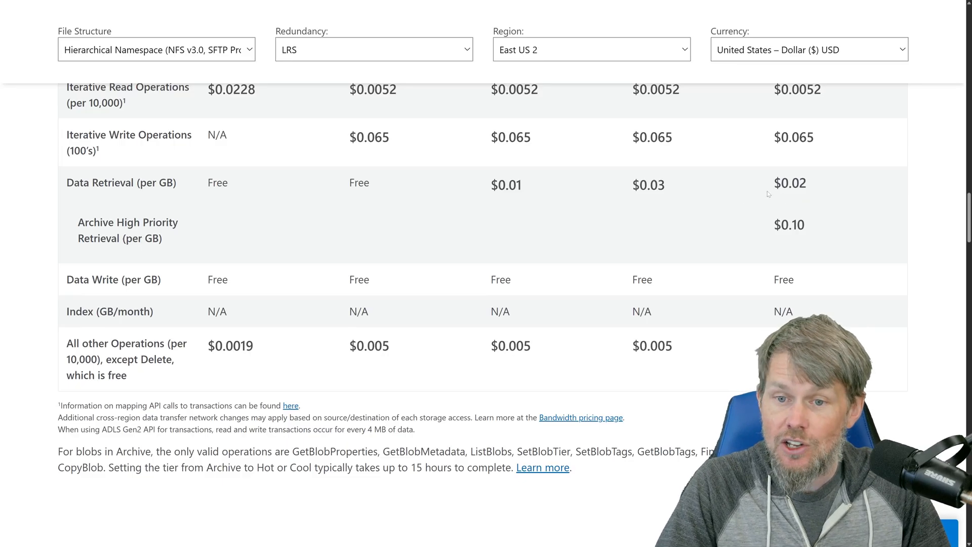
drag(772, 226, 818, 234)
click(818, 234)
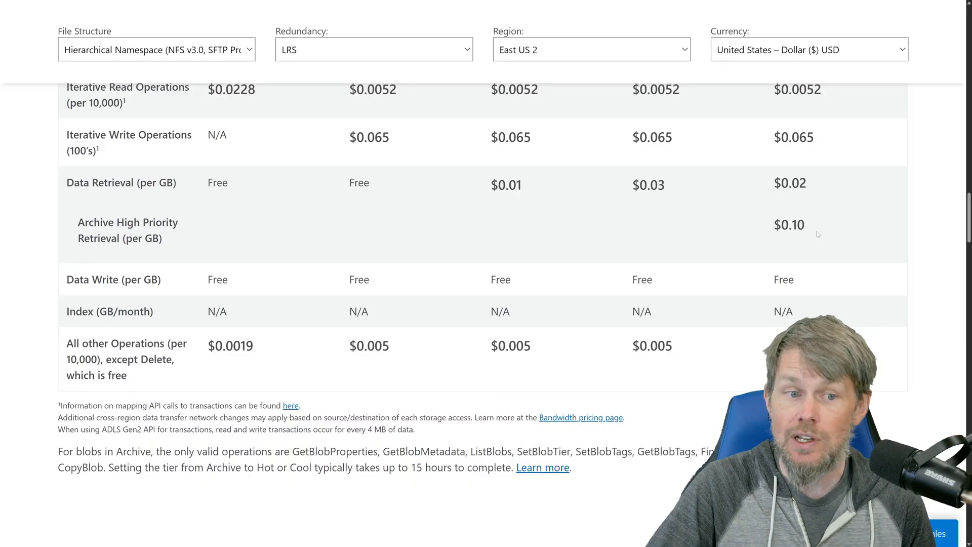
Highlight the Archive High Priority Retrieval label again along with its per-GB price, then clear the selection
drag(60, 205, 174, 237)
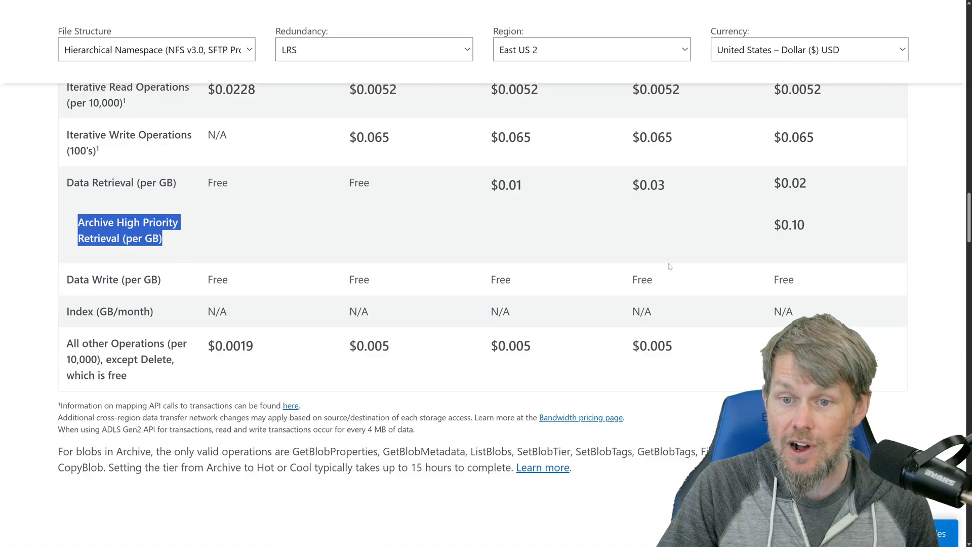
drag(765, 231, 810, 227)
click(810, 227)
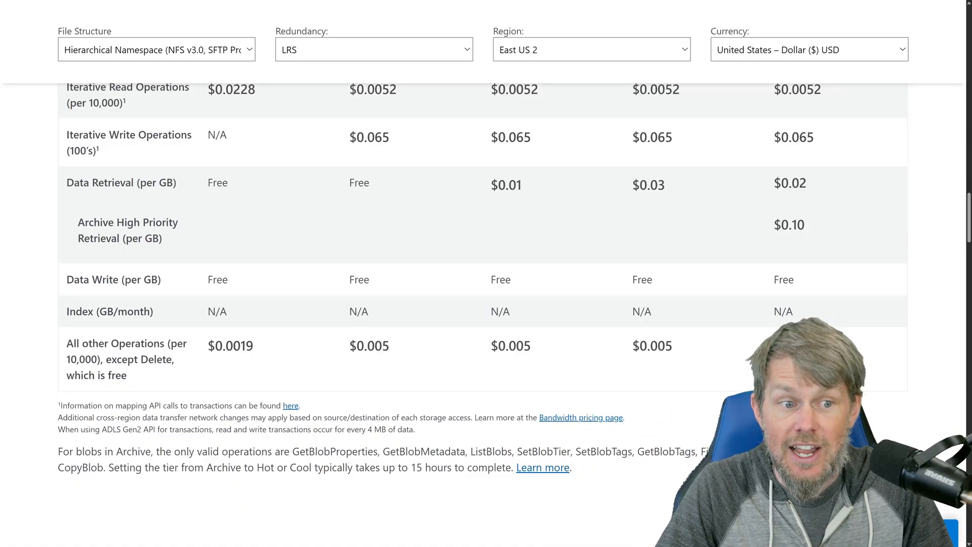
Highlight the Archive High Priority Retrieval label, then both Archive data retrieval prices together, and clear the selection
drag(111, 238, 161, 242)
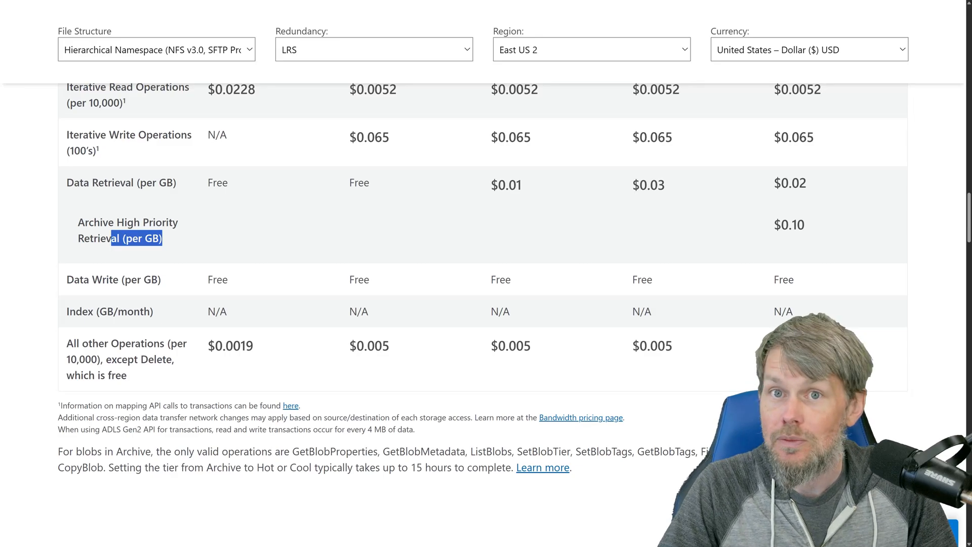
click(612, 238)
drag(775, 183, 806, 226)
click(809, 228)
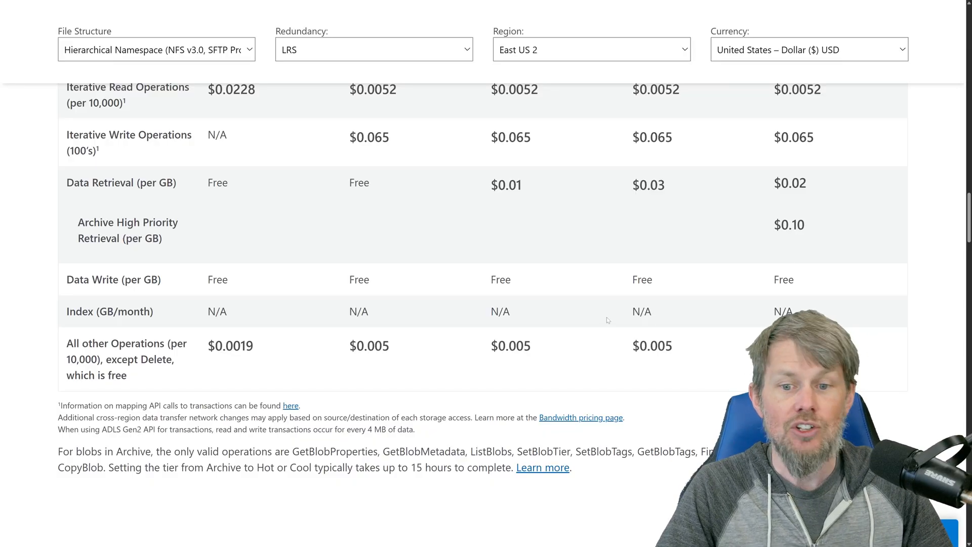
Return through the reserved capacity prices, switch to the Storage account overview article, highlight its title and clear the selection
scroll(599, 311, up, 5)
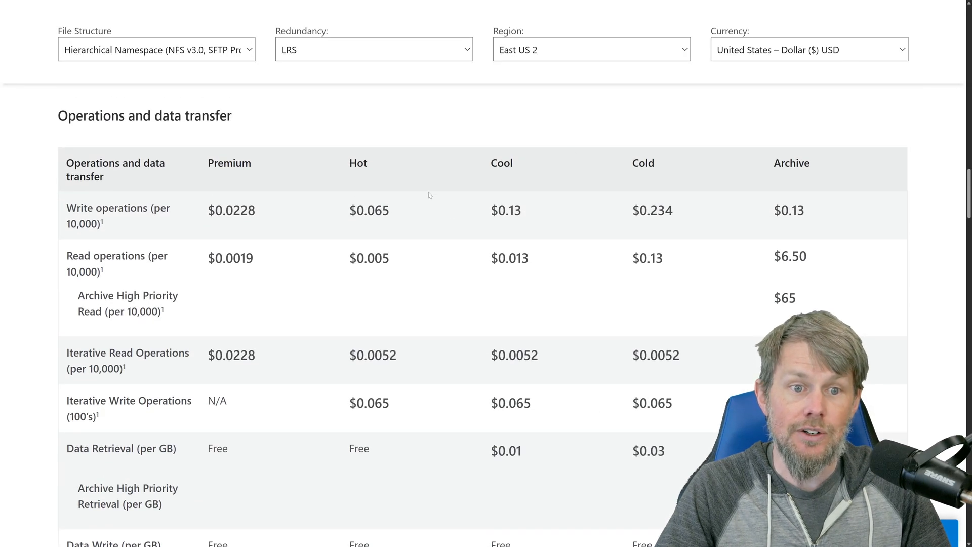
scroll(515, 278, up, 14)
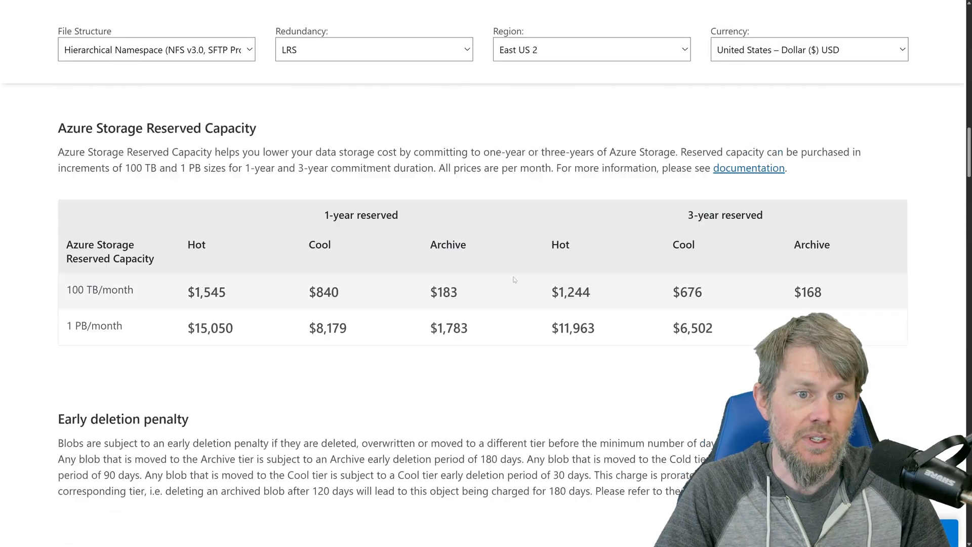
scroll(514, 283, up, 12)
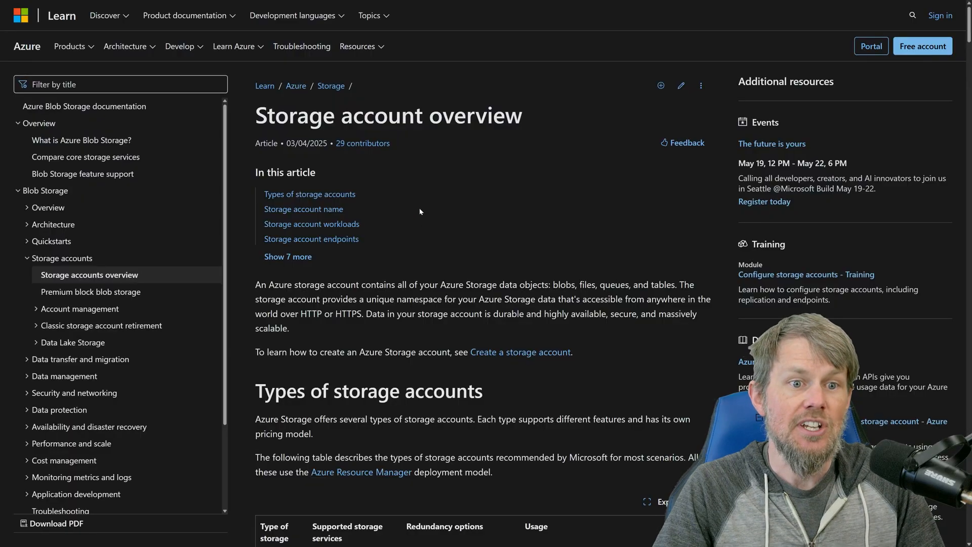
drag(323, 117, 476, 117)
click(357, 152)
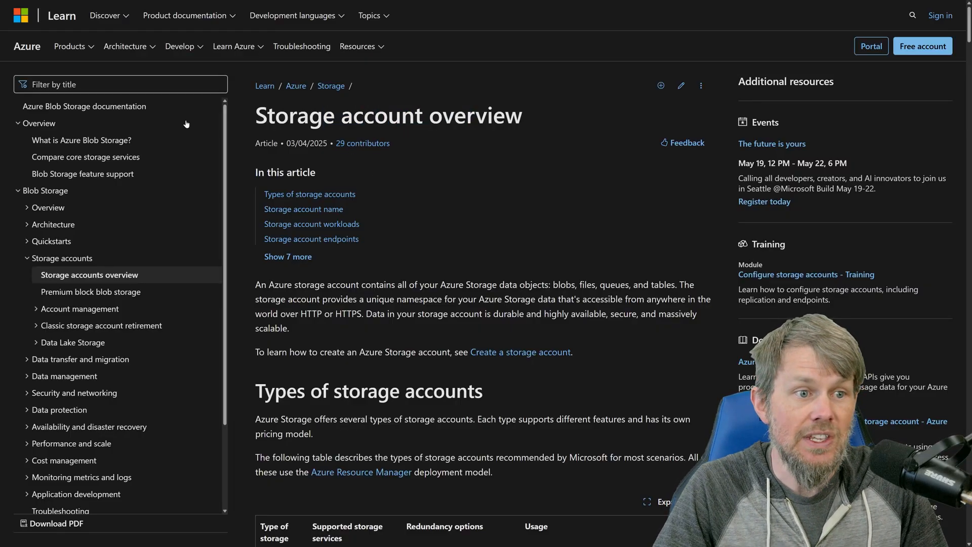
Highlight each storage account type in turn, from Standard general-purpose v2 through Premium block blobs, file shares and page blobs, then clear the selection
scroll(318, 266, down, 7)
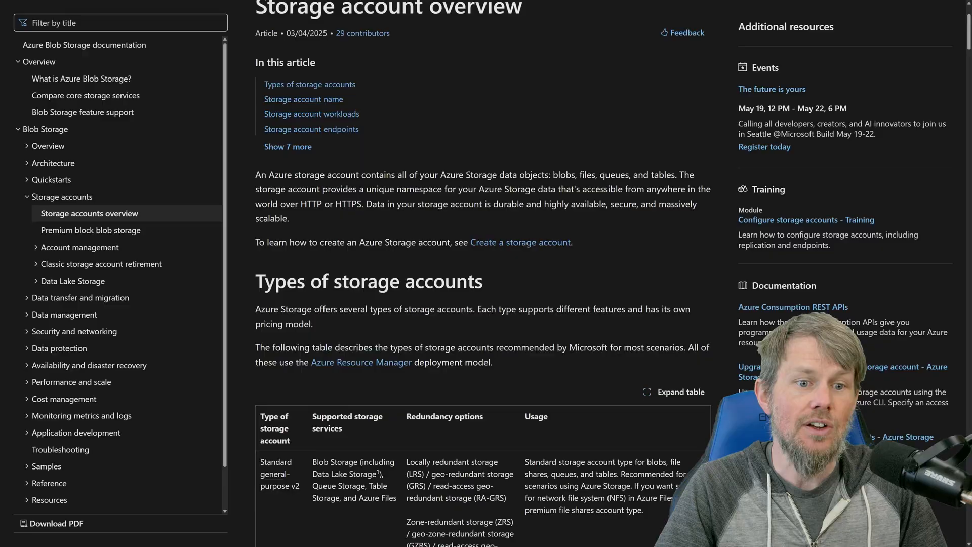
drag(260, 190, 300, 229)
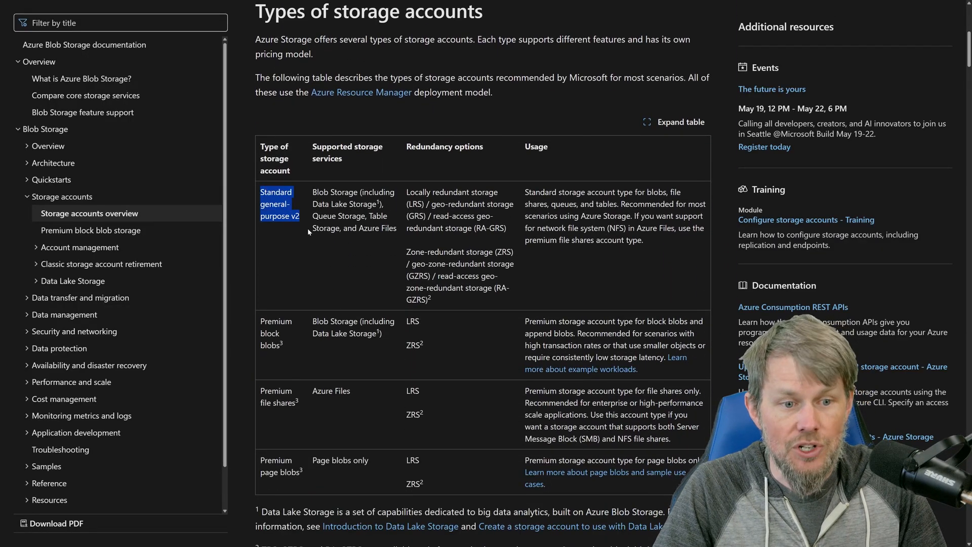
scroll(309, 229, down, 2)
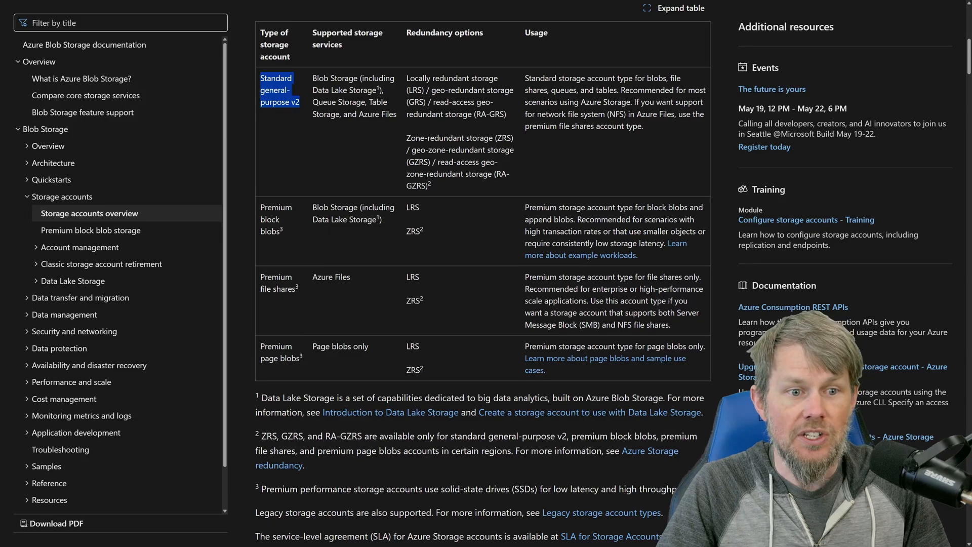
drag(260, 207, 280, 232)
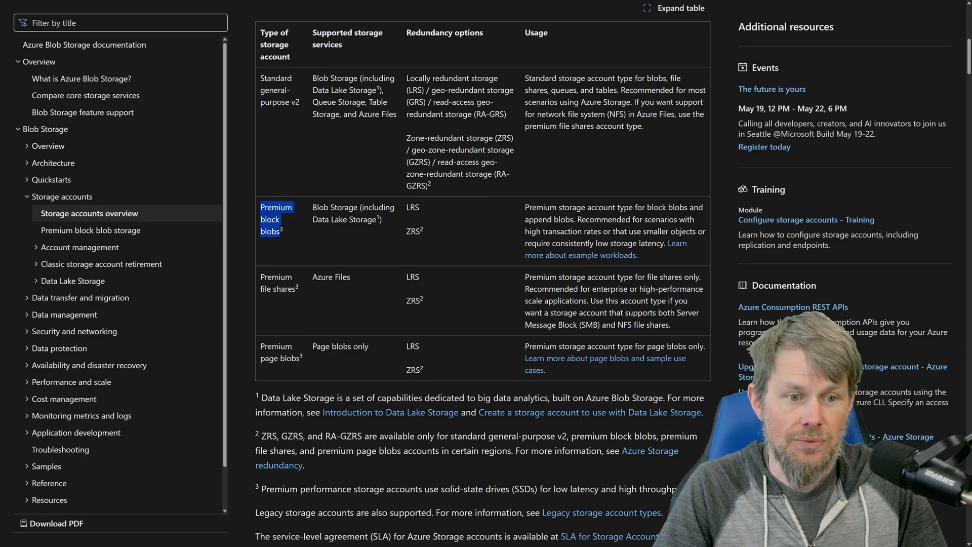
drag(267, 276, 297, 305)
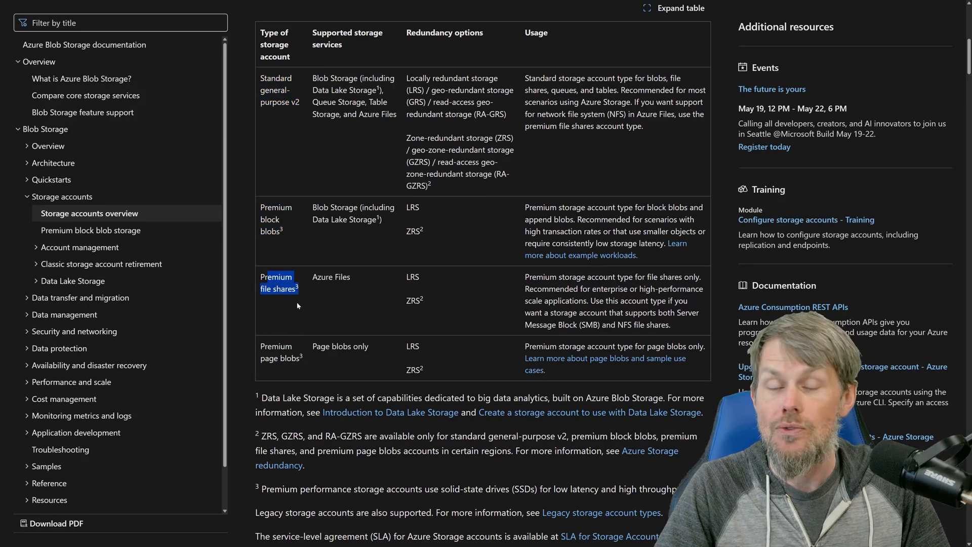
drag(272, 346, 287, 359)
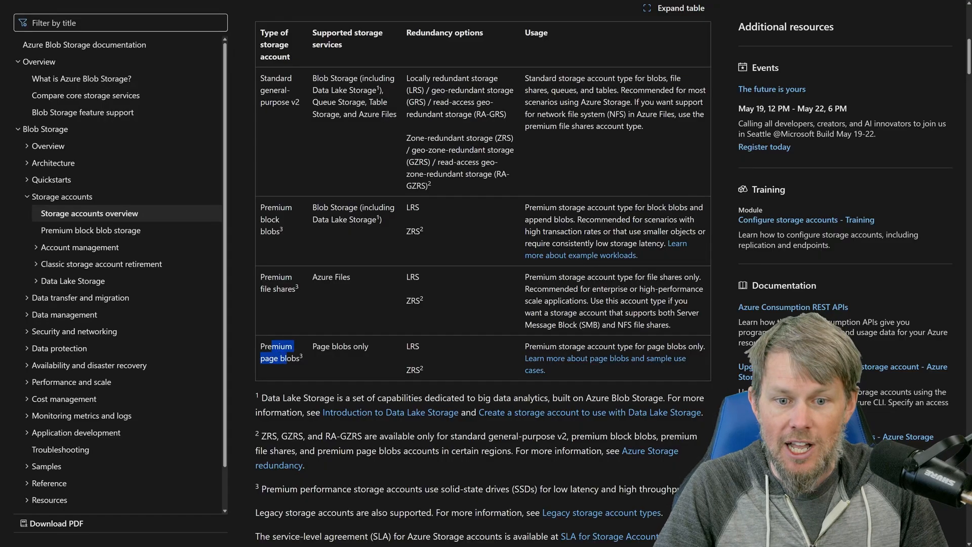
click(315, 233)
Skim the article's footnotes, account naming rules and workload sections, and return to the storage account types table
scroll(354, 273, down, 2)
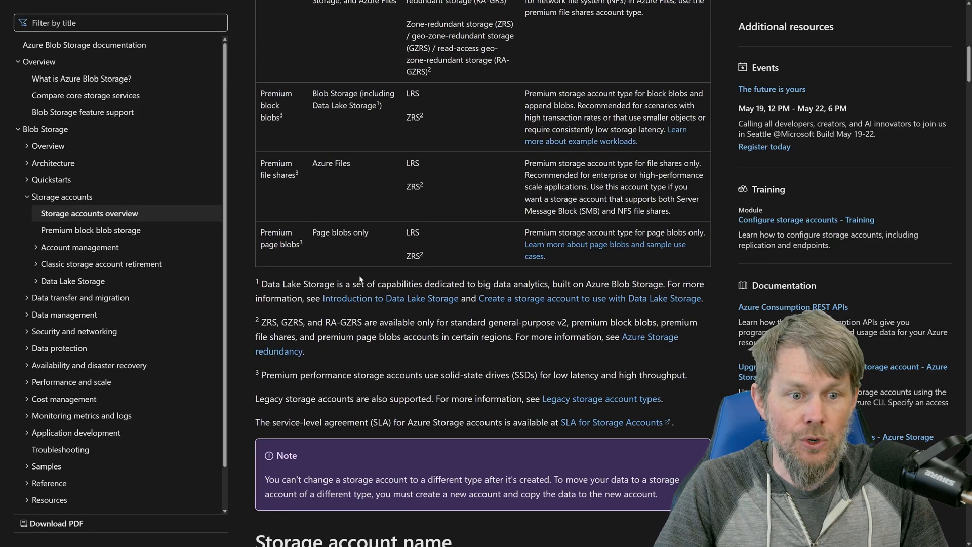
scroll(450, 289, down, 1)
scroll(451, 288, up, 5)
scroll(450, 287, down, 12)
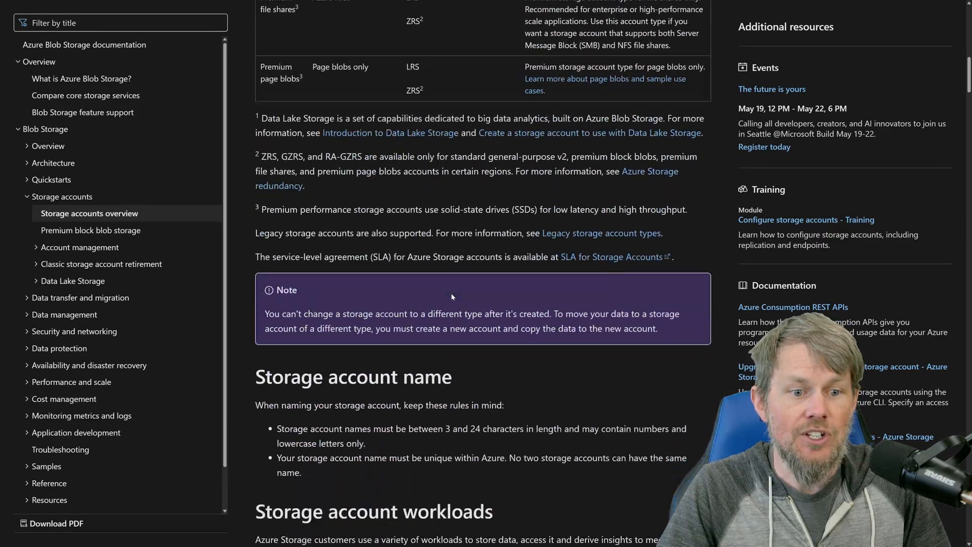
scroll(452, 297, down, 5)
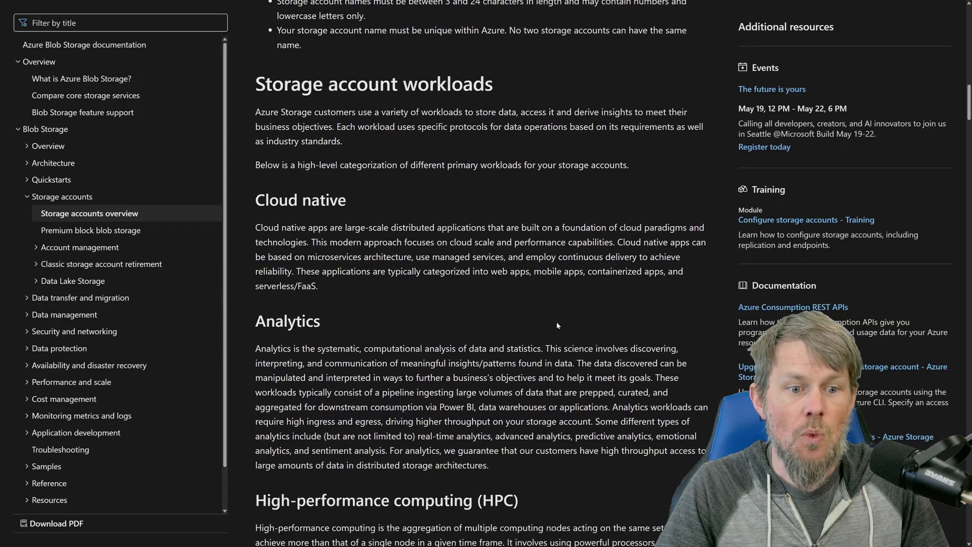
scroll(477, 328, down, 4)
scroll(477, 328, up, 20)
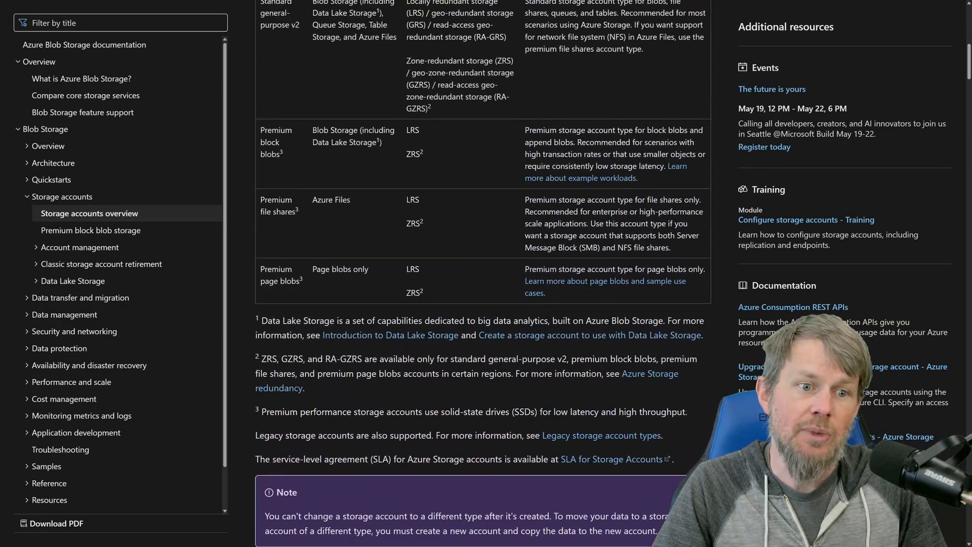
scroll(469, 324, up, 2)
Highlight the Standard general-purpose v2 account type and the Blob Storage entry among its supported services
drag(260, 191, 289, 217)
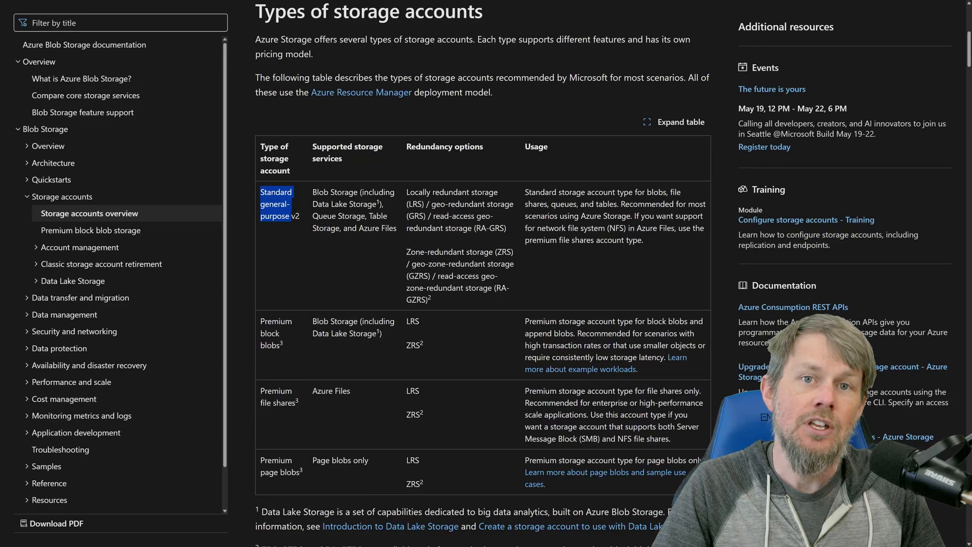
scroll(483, 274, up, 2)
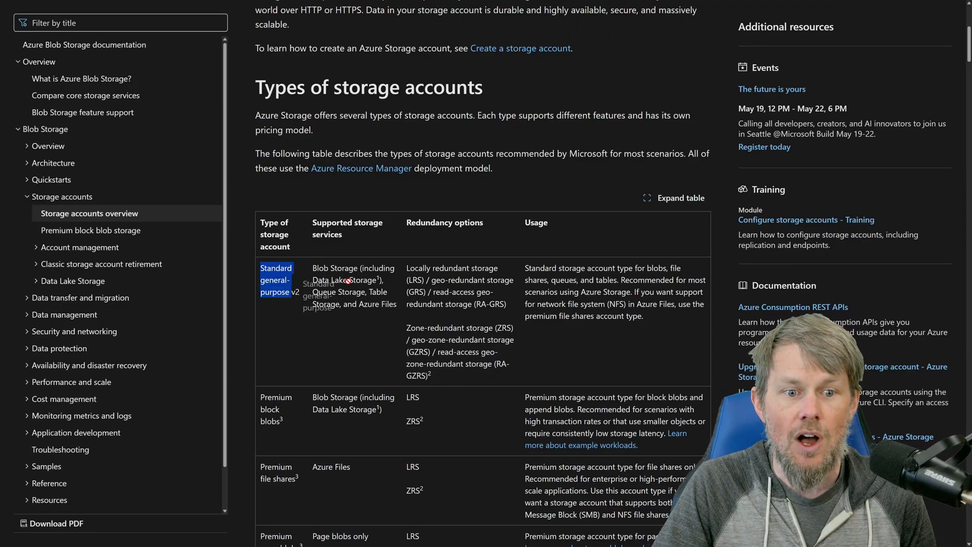
drag(317, 269, 362, 280)
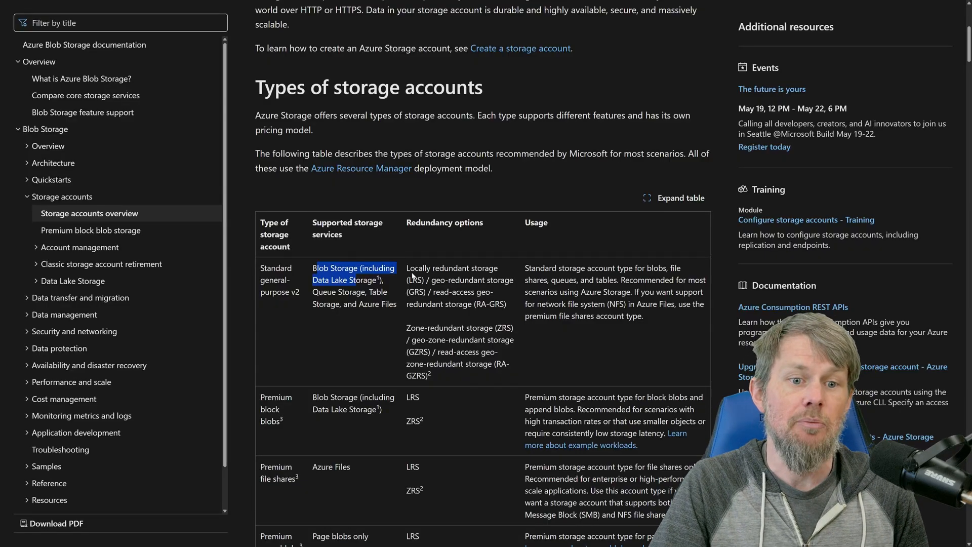
Highlight the LRS, GRS and RA-GRS redundancy options for Standard general-purpose v2, then geo-redundant storage alone, and clear the selection
drag(409, 268, 469, 321)
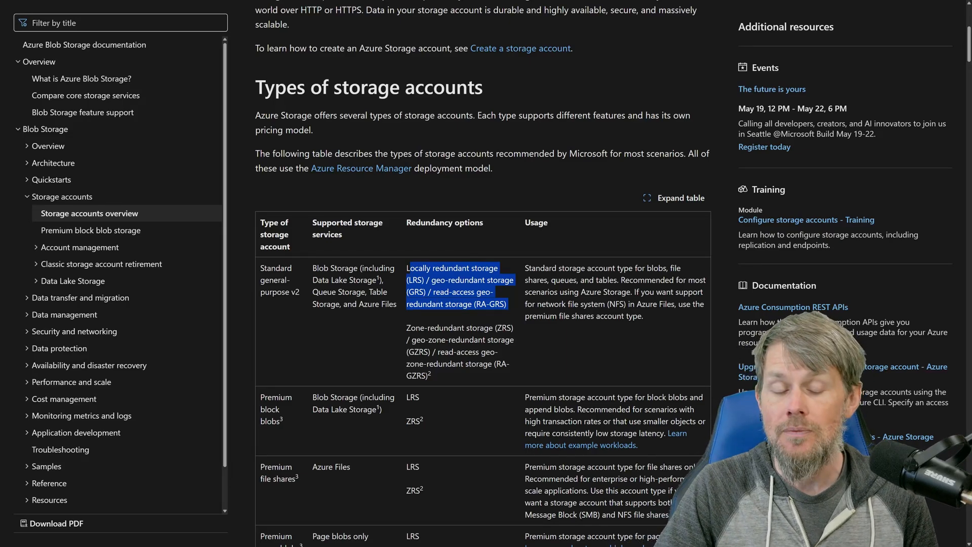
click(469, 320)
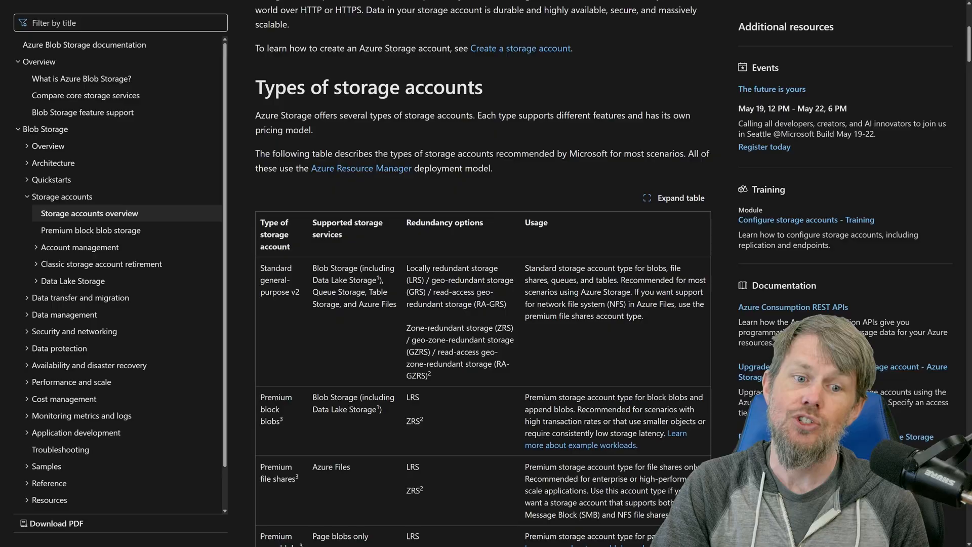
mouse_move(431, 280)
mouse_down()
mouse_move(414, 304)
mouse_move(425, 292)
mouse_up()
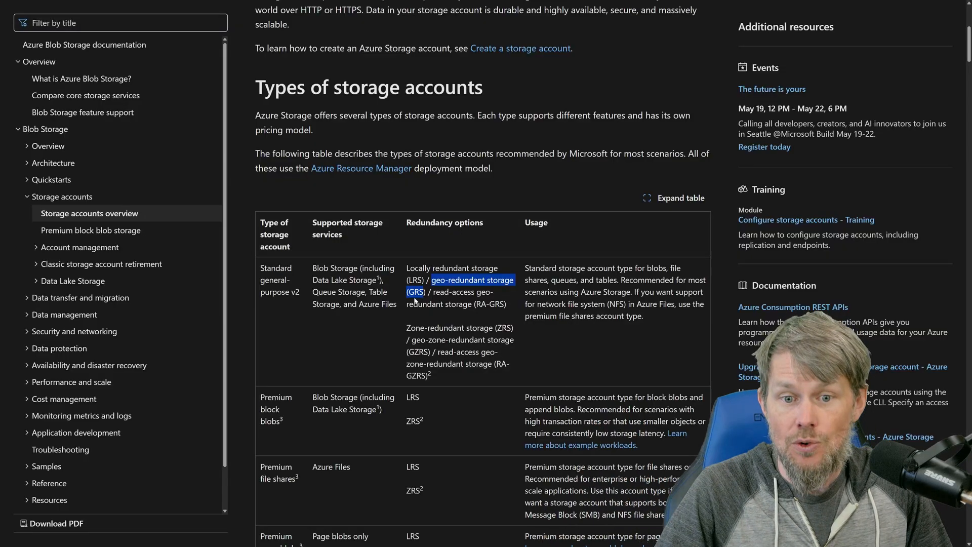
click(456, 313)
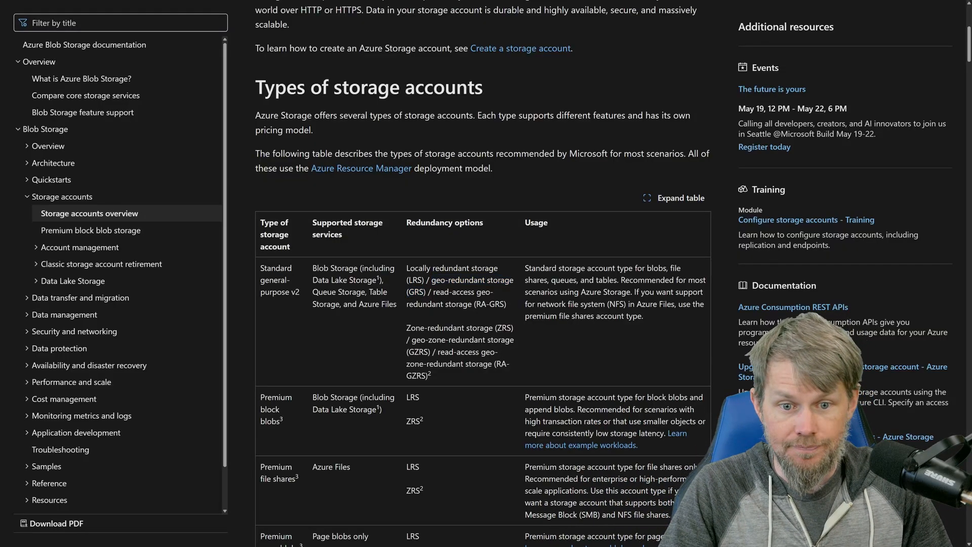
Return to the article's beginning and highlight the end of the Storage account overview title, then clear the selection
scroll(456, 314, up, 6)
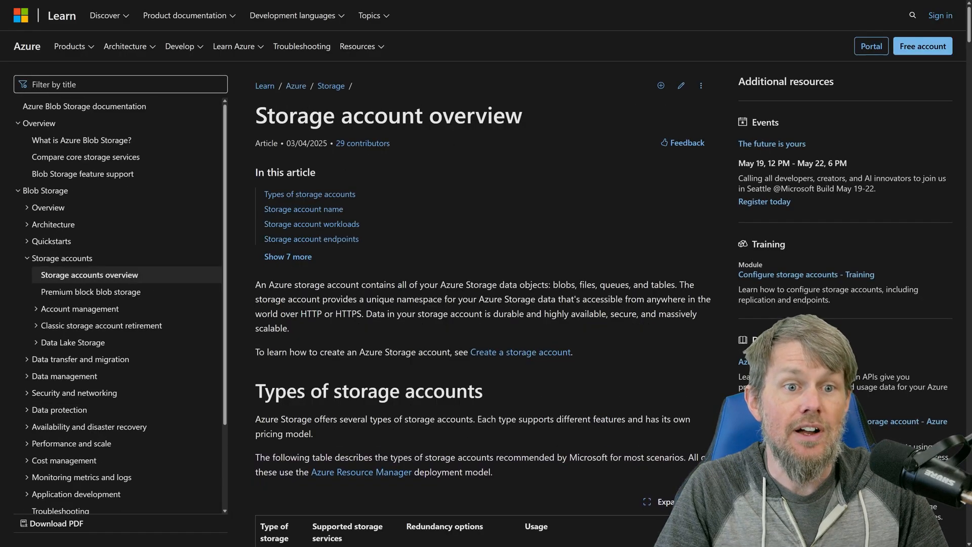
drag(442, 115, 536, 117)
click(443, 134)
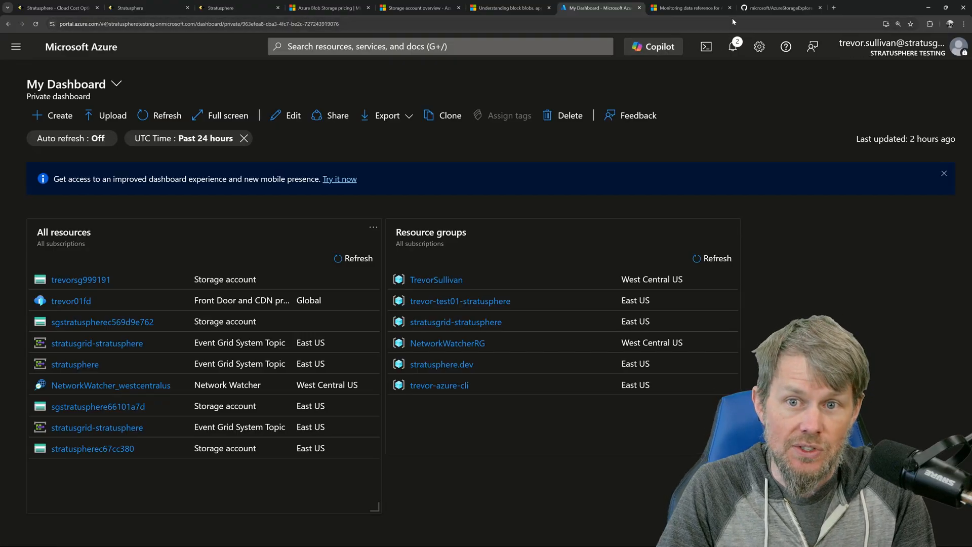
Check the Blob Storage monitoring data reference, then show the Azure portal dashboard in full screen and dismiss its new-experience banner
click(704, 8)
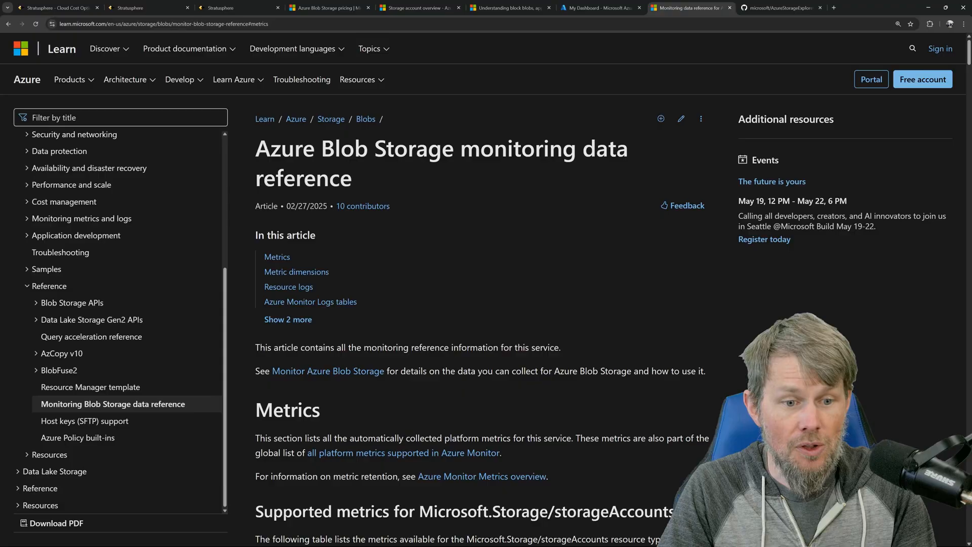
click(591, 8)
key(F11)
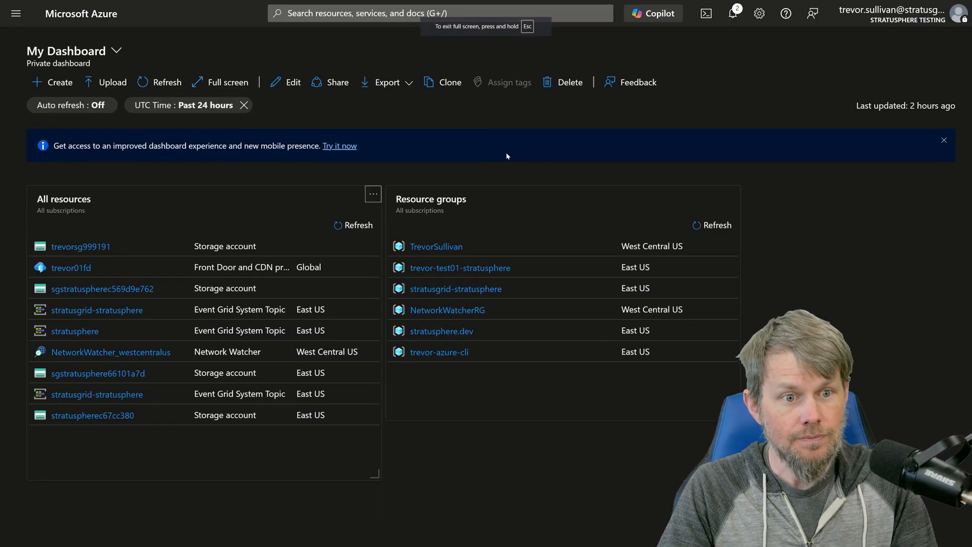
click(943, 140)
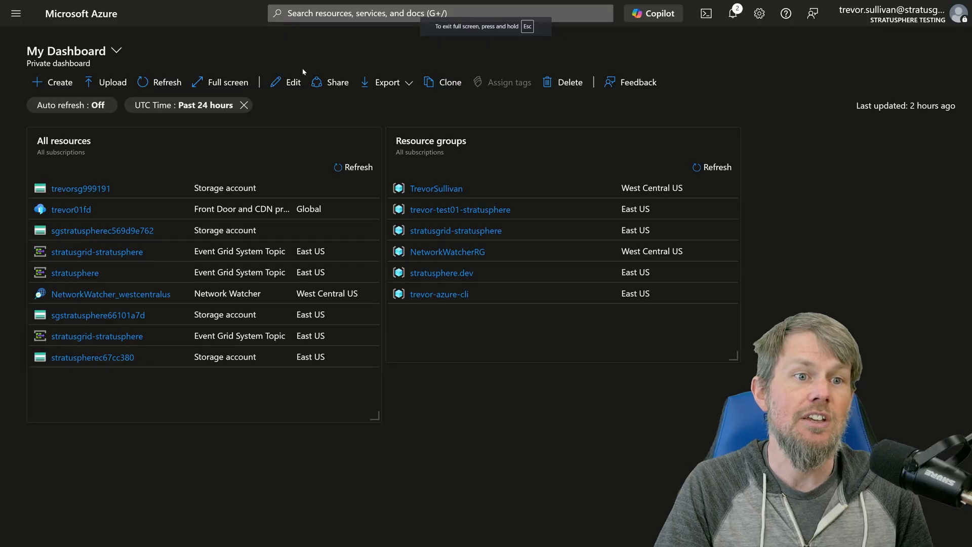
Find the Resource groups service in the Azure portal and start creating a new resource group
click(306, 16)
text(resou)
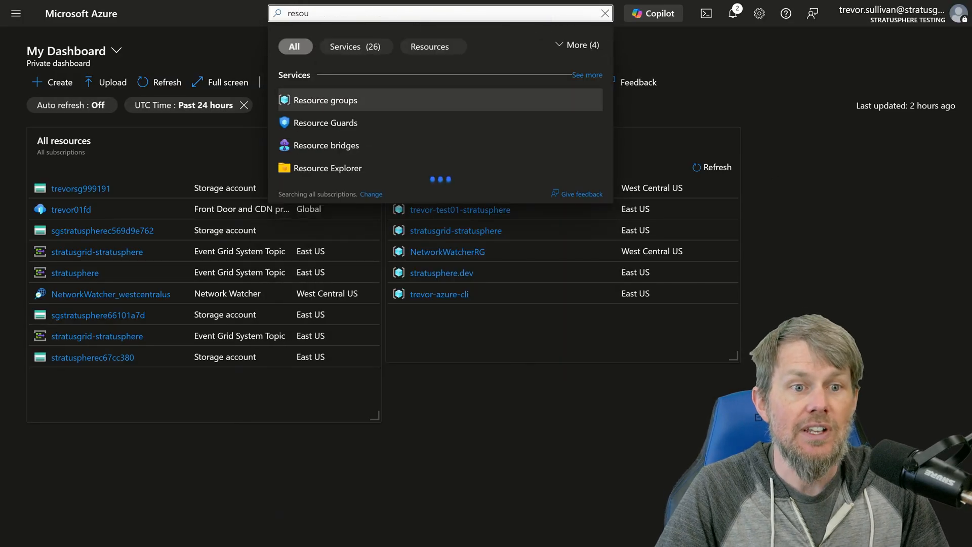
click(333, 100)
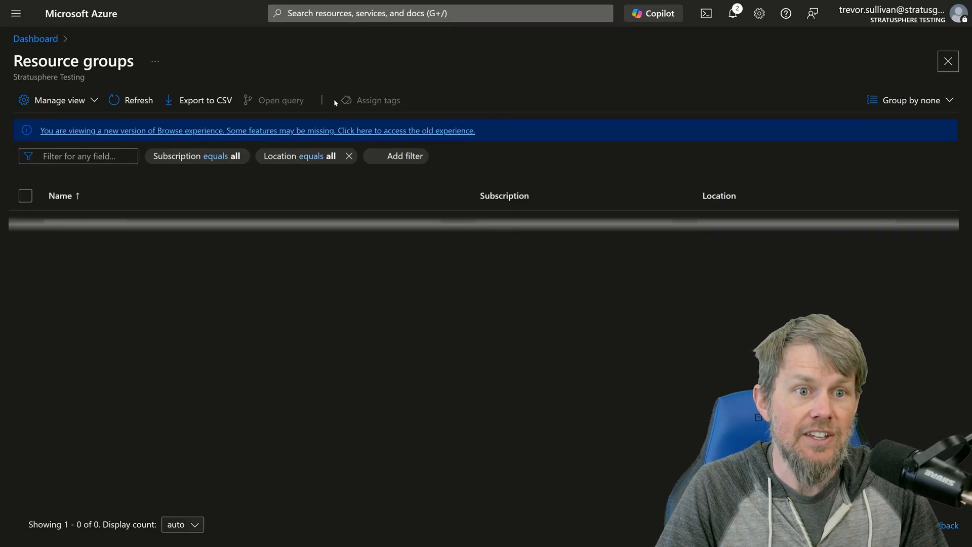
click(41, 100)
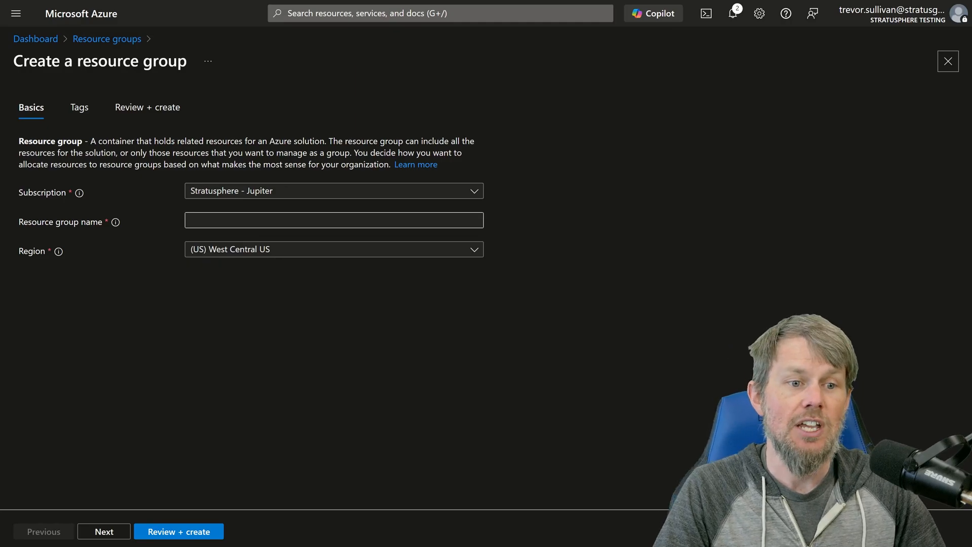
Name the resource group with the owner's first name followed by "-Video-DeleteMe" and proceed to its tags
click(335, 220)
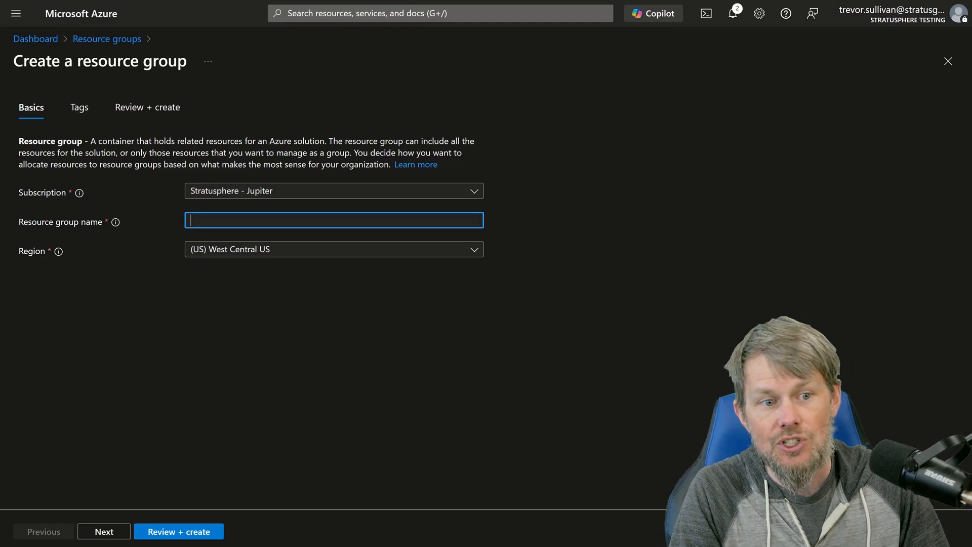
text(Trevor-Video)
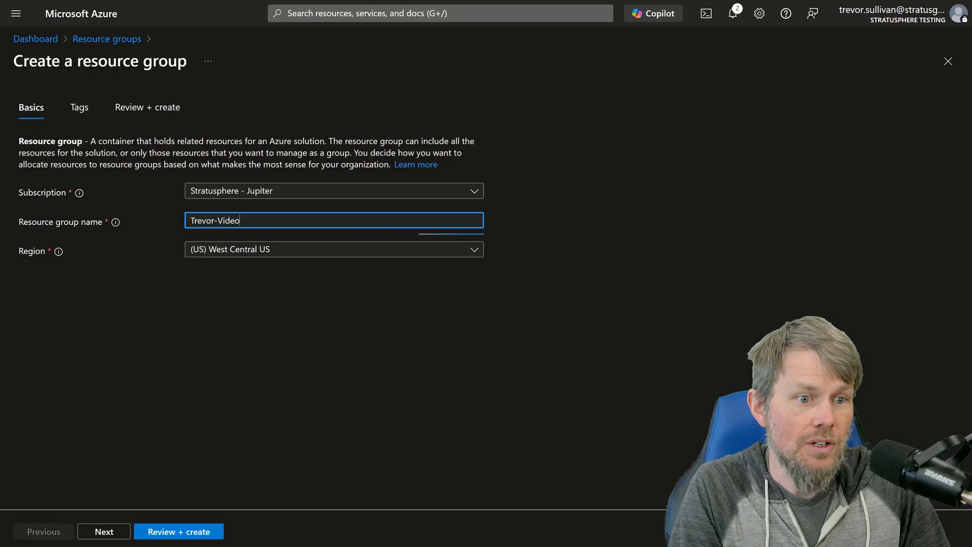
text(-DeleteMe)
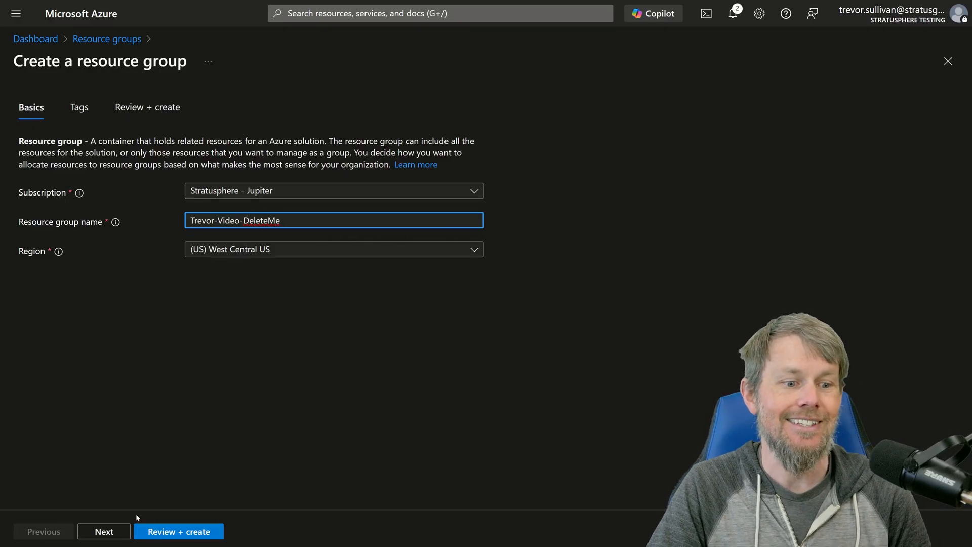
click(115, 533)
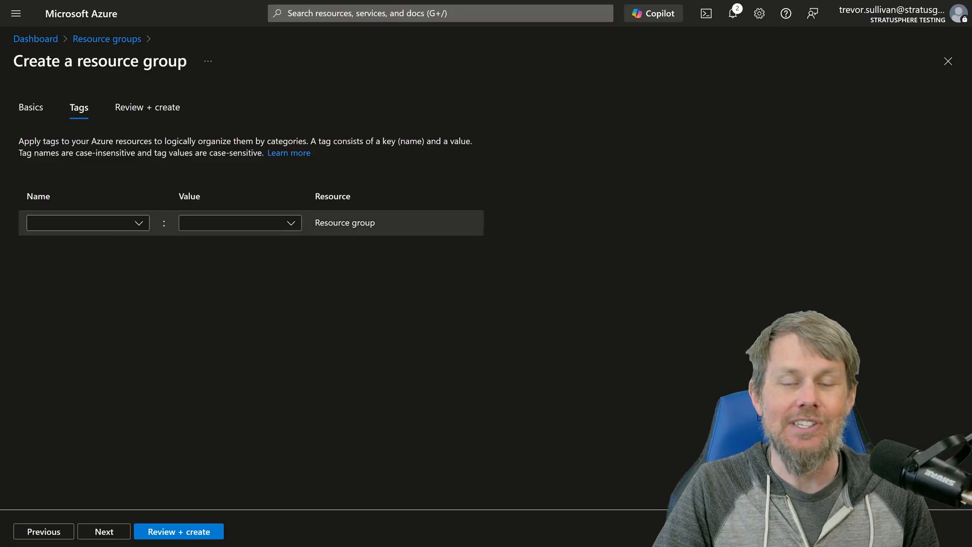
Tag the resource group with Owner set to the owner's full name, create the group, and dismiss the creation notification
click(133, 228)
click(57, 268)
click(290, 223)
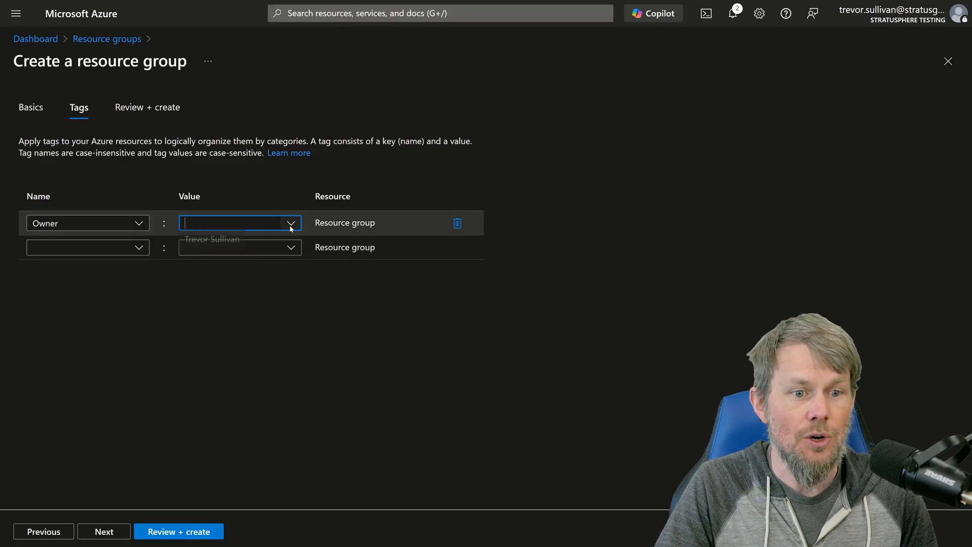
click(217, 244)
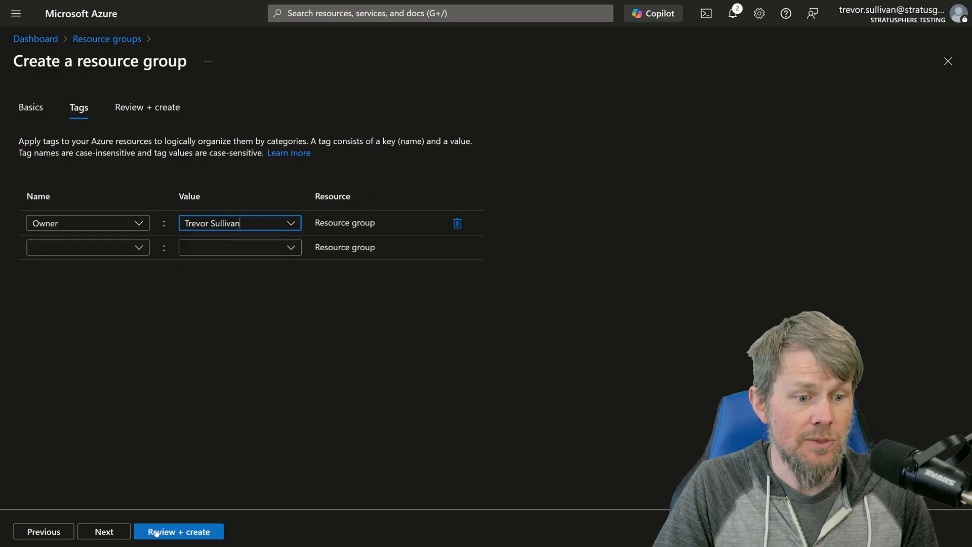
click(120, 535)
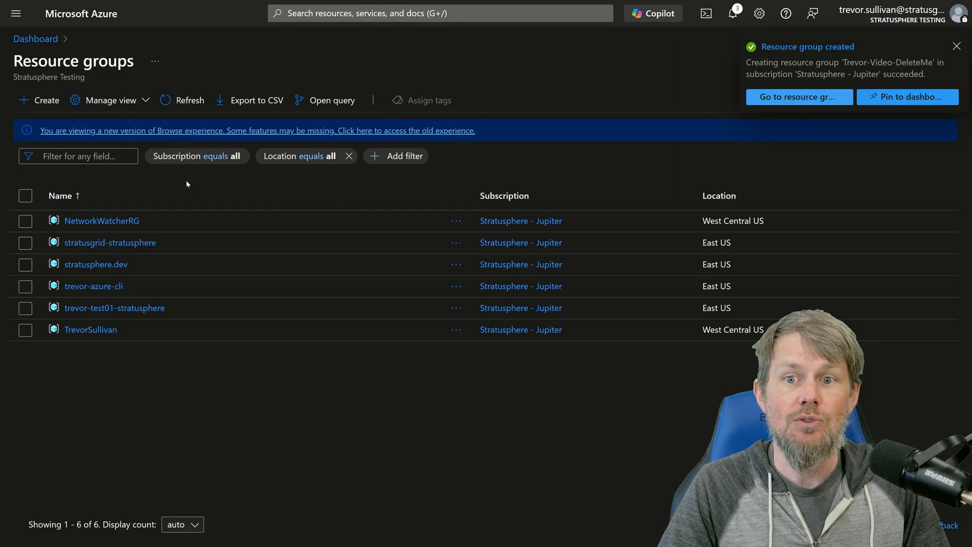
click(959, 47)
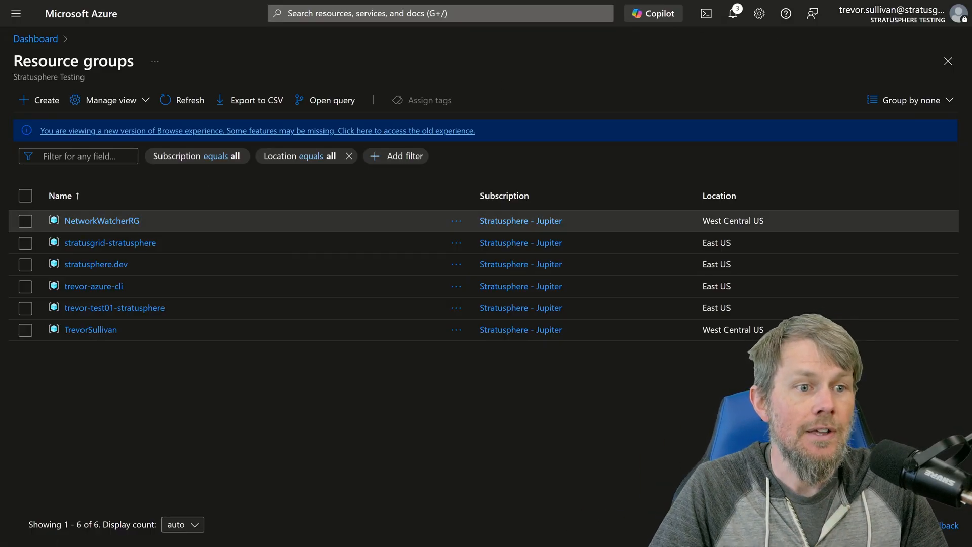
Refresh the resource groups list, open the new Video-DeleteMe group's overview, and collapse the list beside it
click(182, 104)
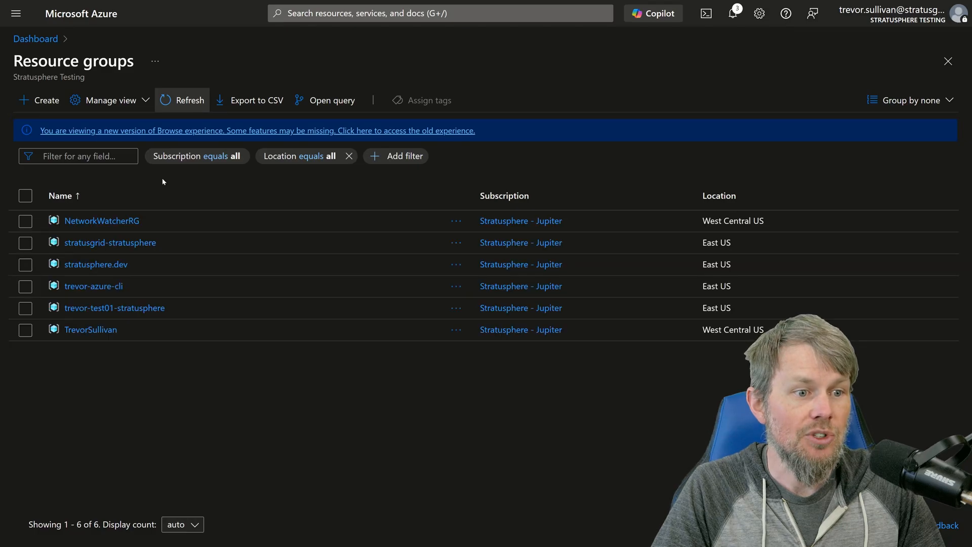
click(185, 103)
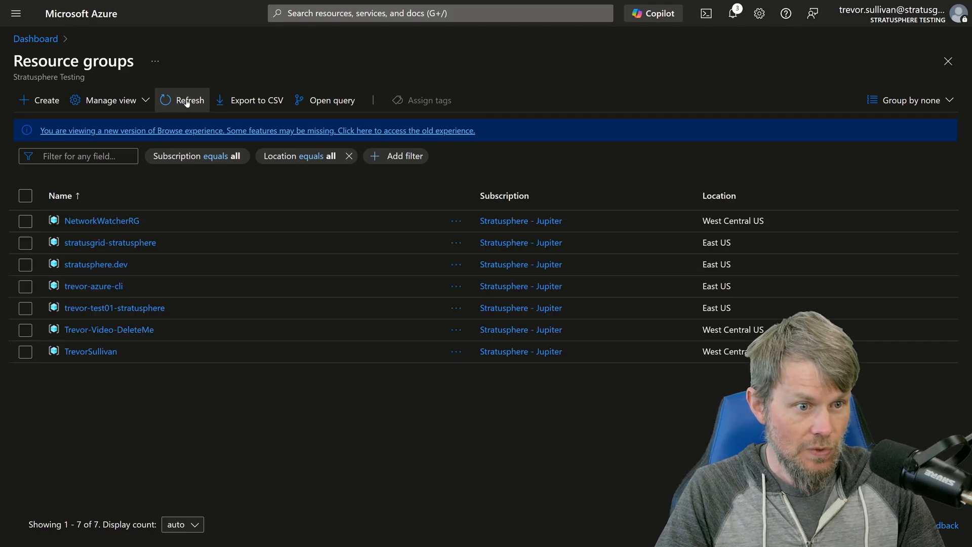
click(96, 330)
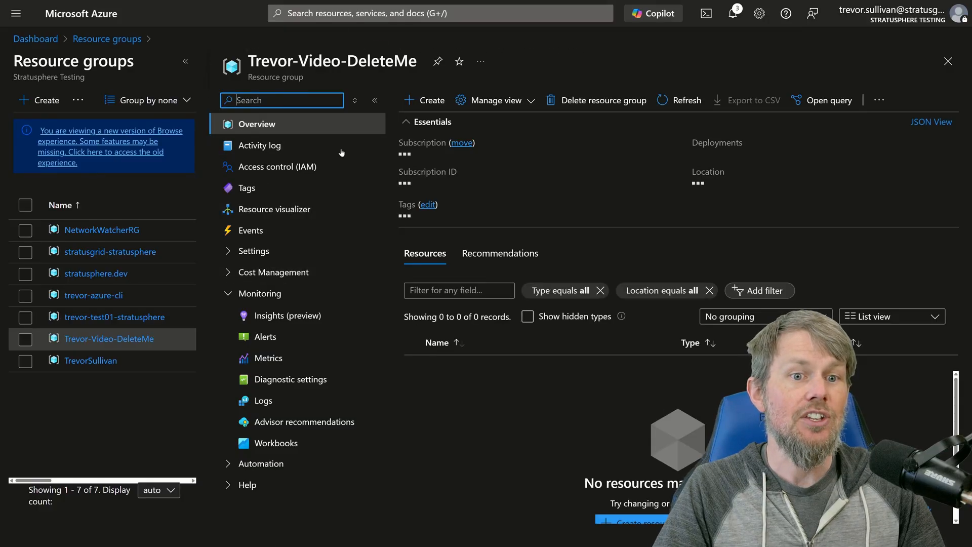
click(185, 61)
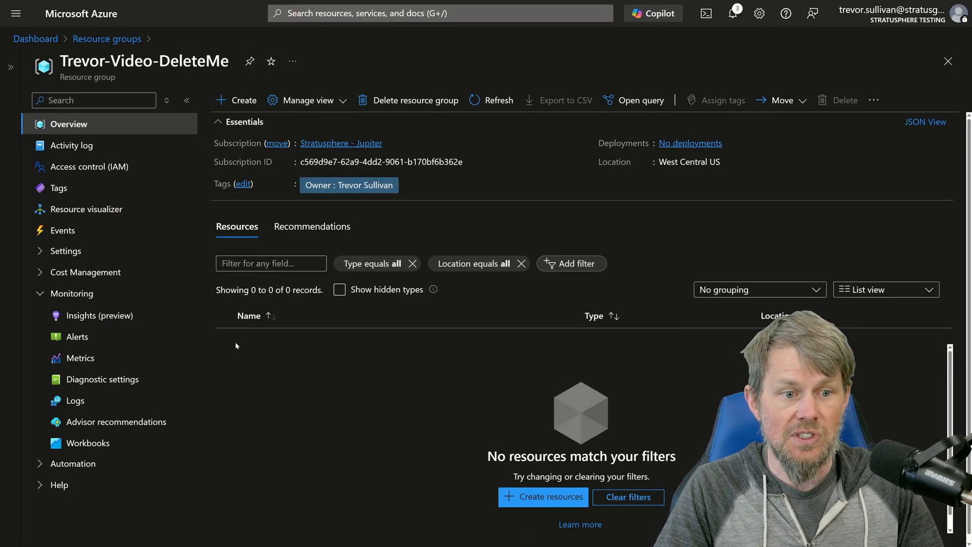
Start creating a new storage account from the Storage accounts service and assign it to the new Video-DeleteMe resource group
click(314, 14)
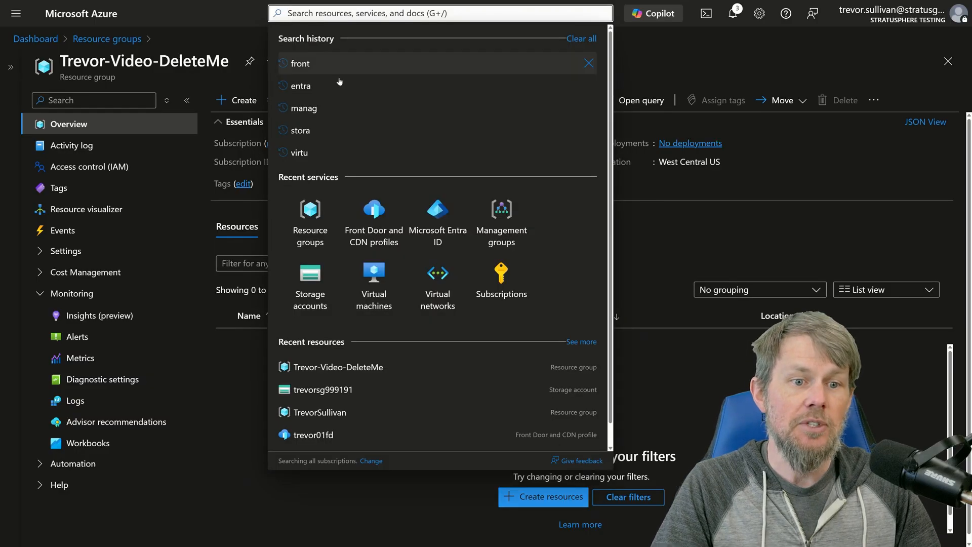
click(311, 286)
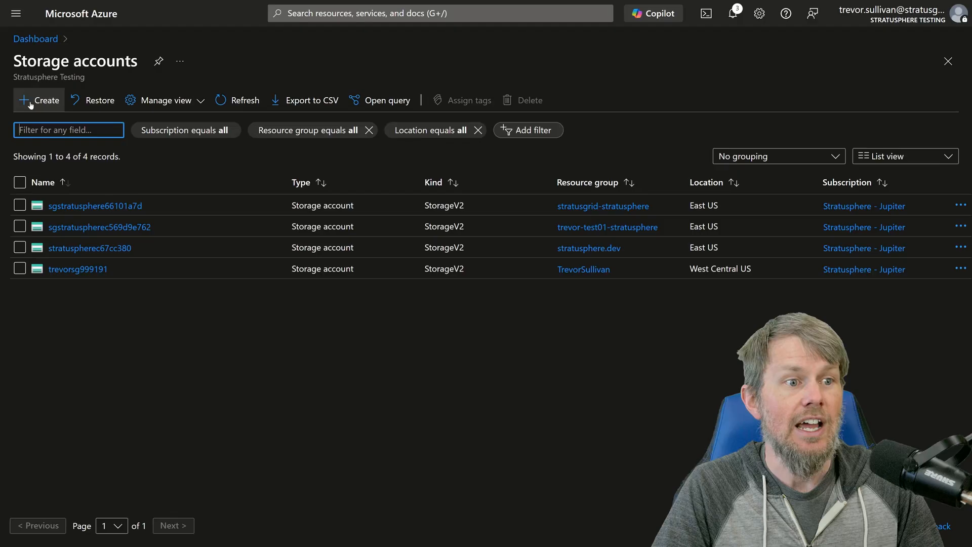
click(30, 102)
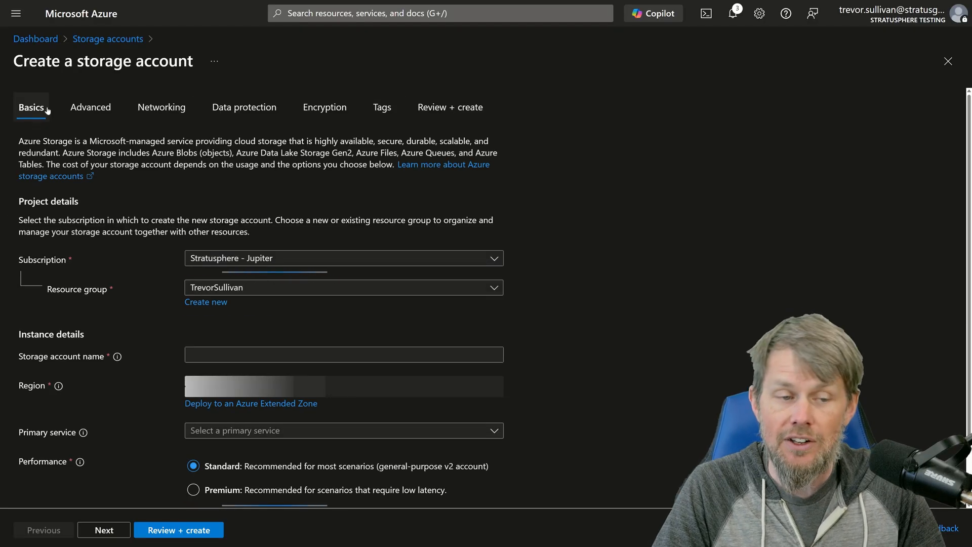
click(367, 288)
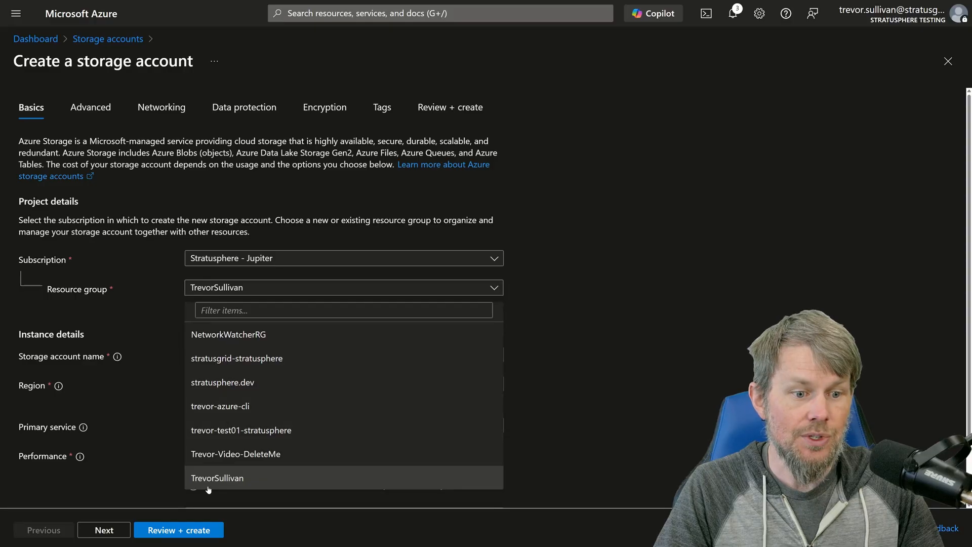
click(219, 454)
Name the storage account with the owner's first name followed by "sgvideo05" and choose the (US) West Central US region
scroll(160, 314, down, 1)
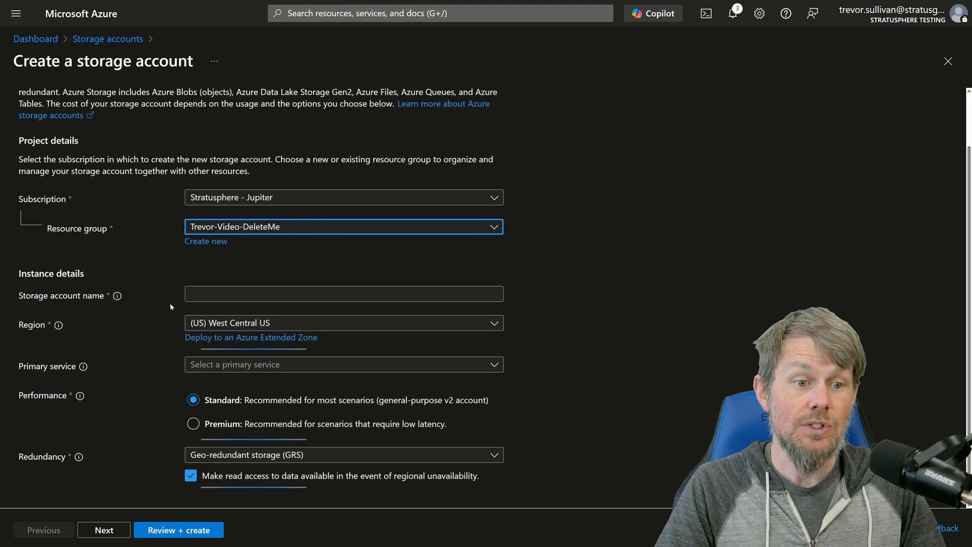
click(243, 294)
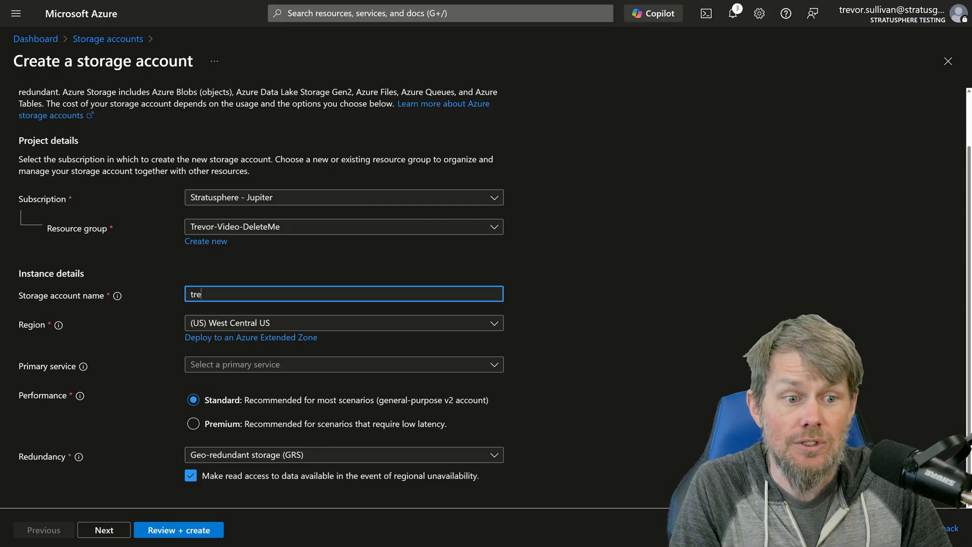
text(trevorsgvideo05)
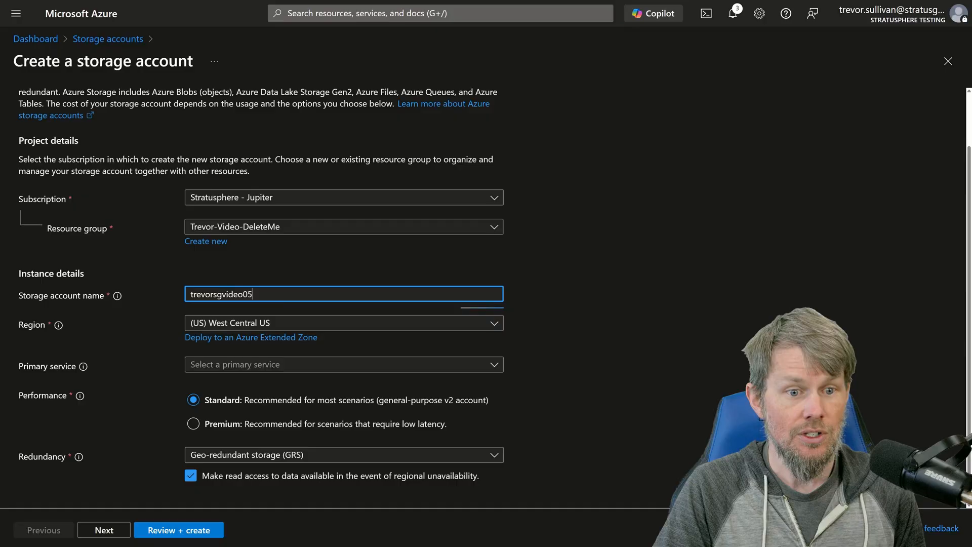
click(604, 276)
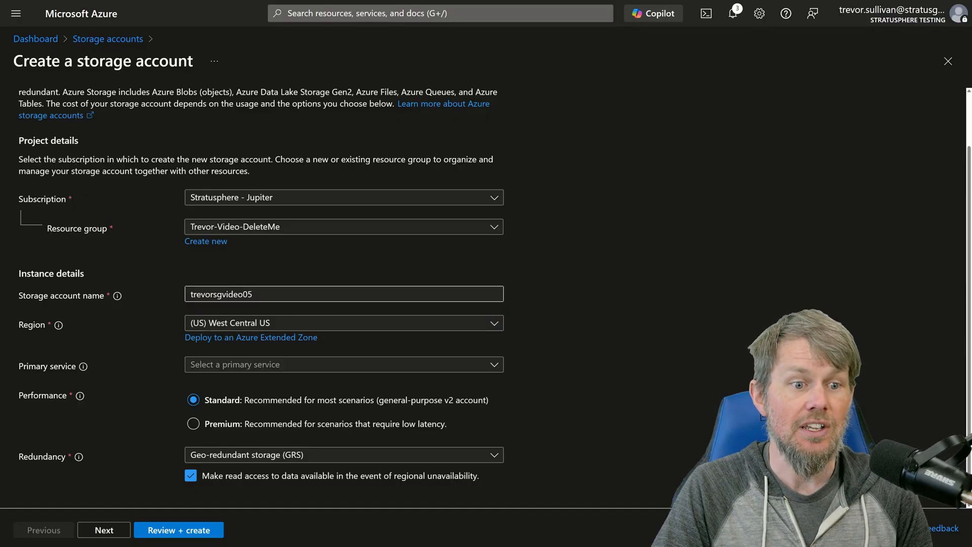
click(289, 323)
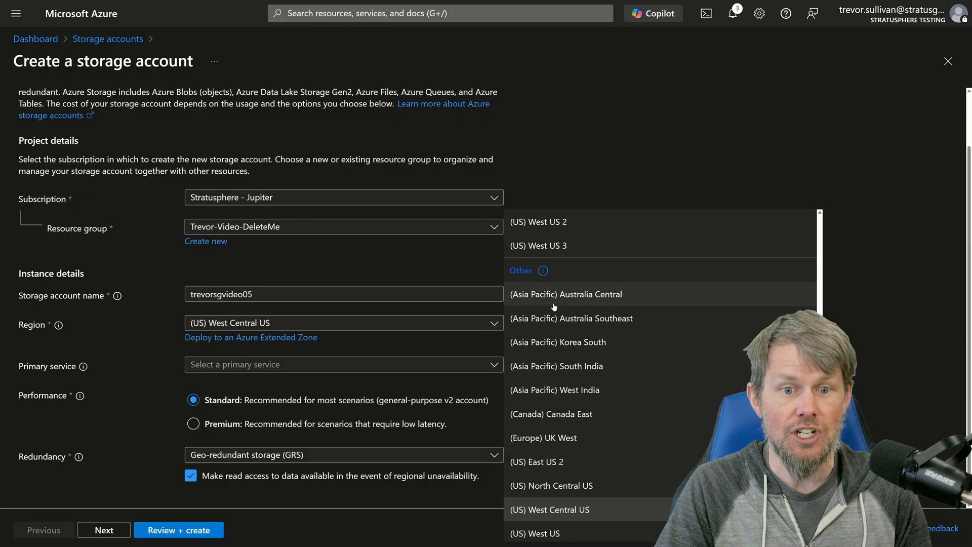
click(547, 510)
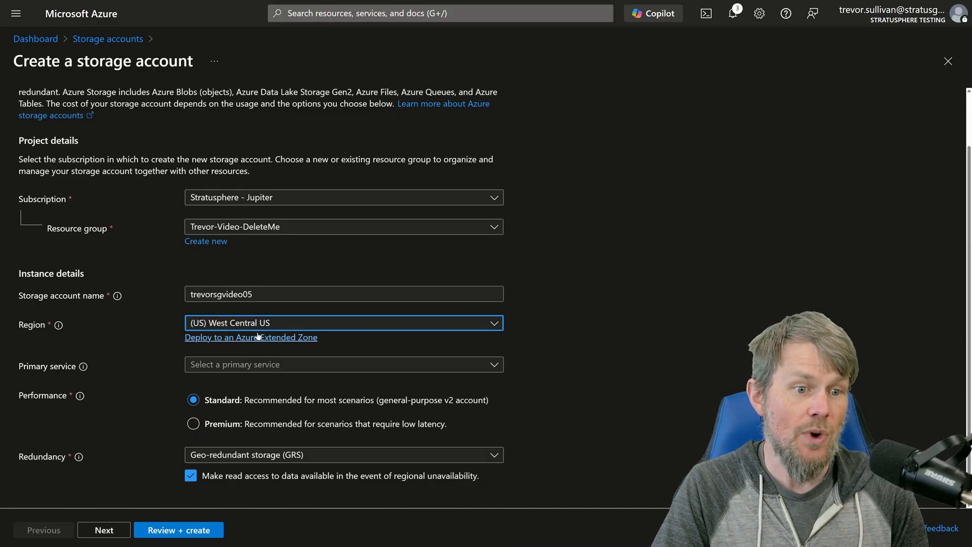
Review the primary service choices and their explanation without picking one, and point out the Performance setting
click(259, 373)
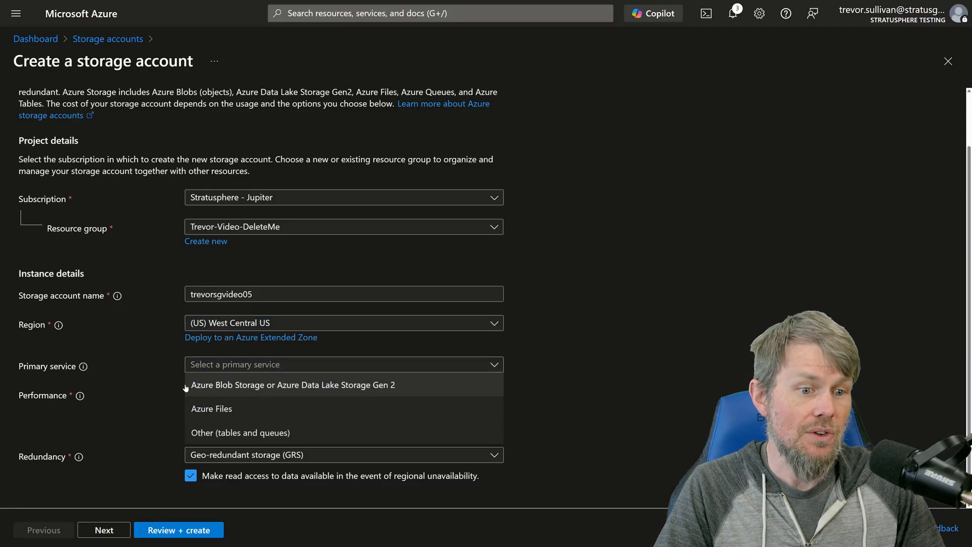
click(244, 363)
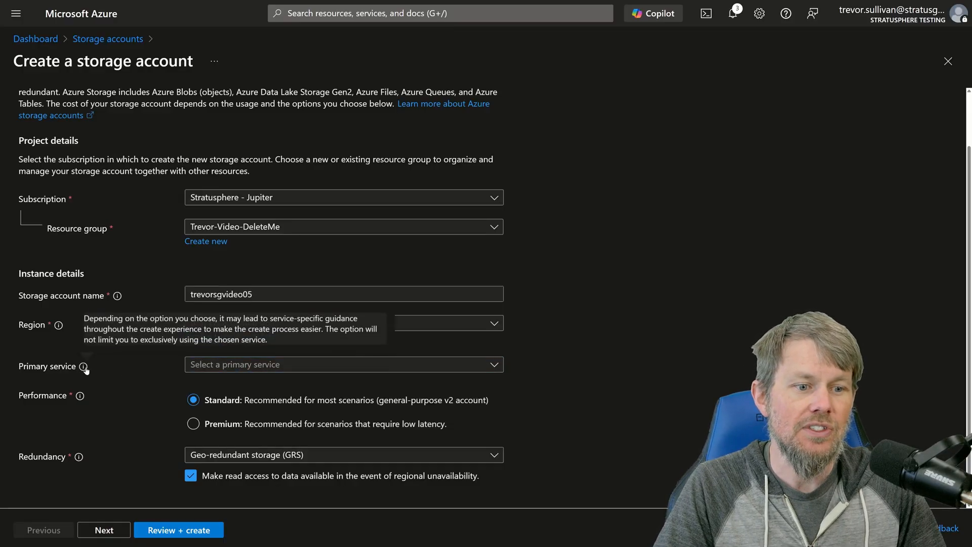
click(223, 365)
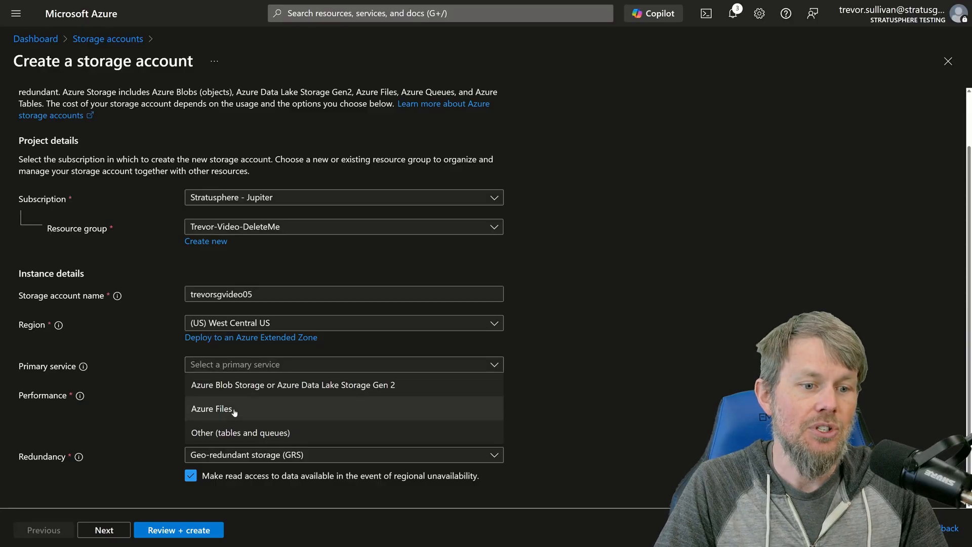
click(284, 371)
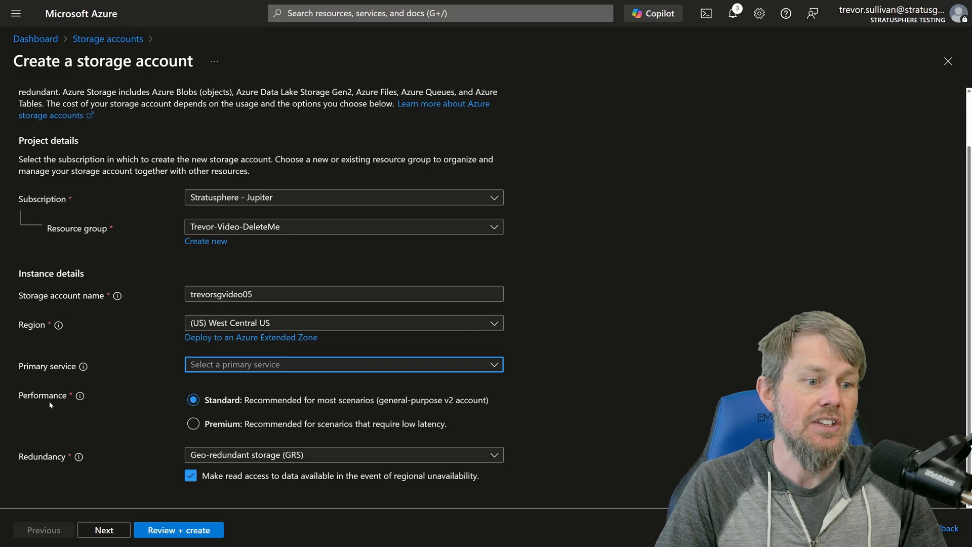
drag(42, 397, 68, 396)
click(122, 406)
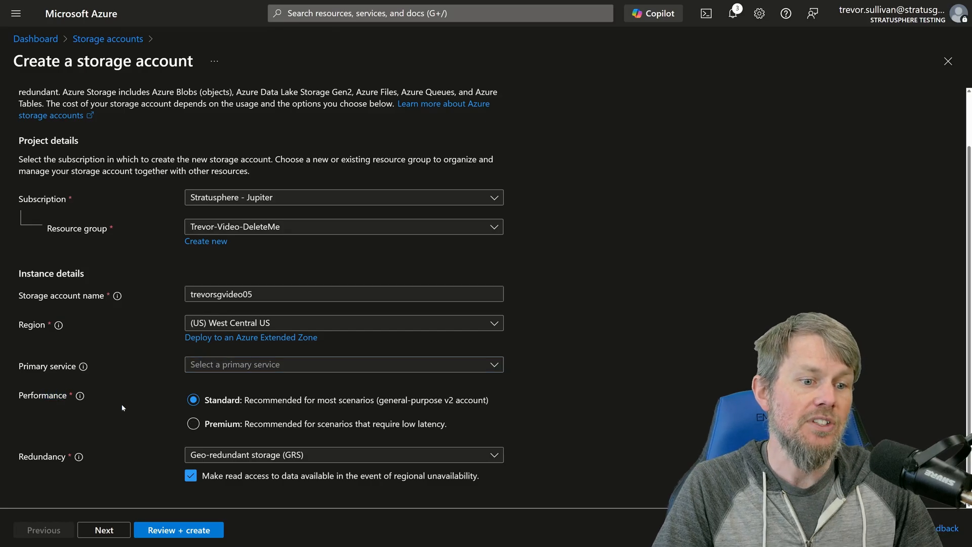
Switch the performance to Premium and examine the available premium account types
click(197, 428)
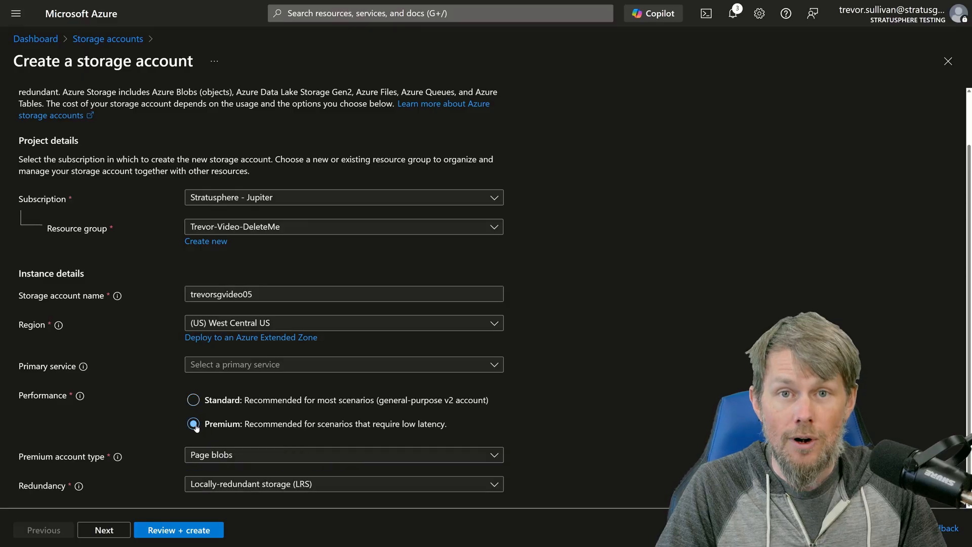
scroll(203, 440, down, 1)
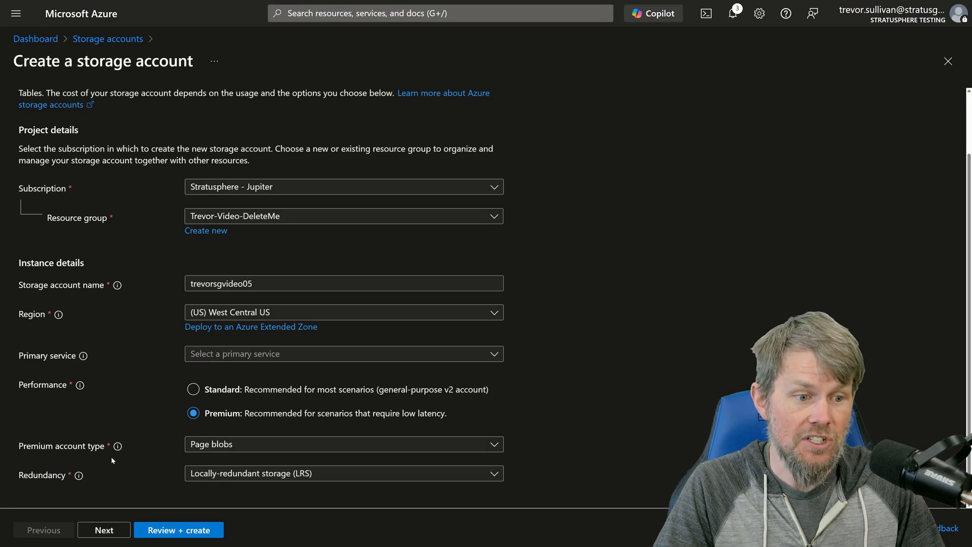
click(222, 445)
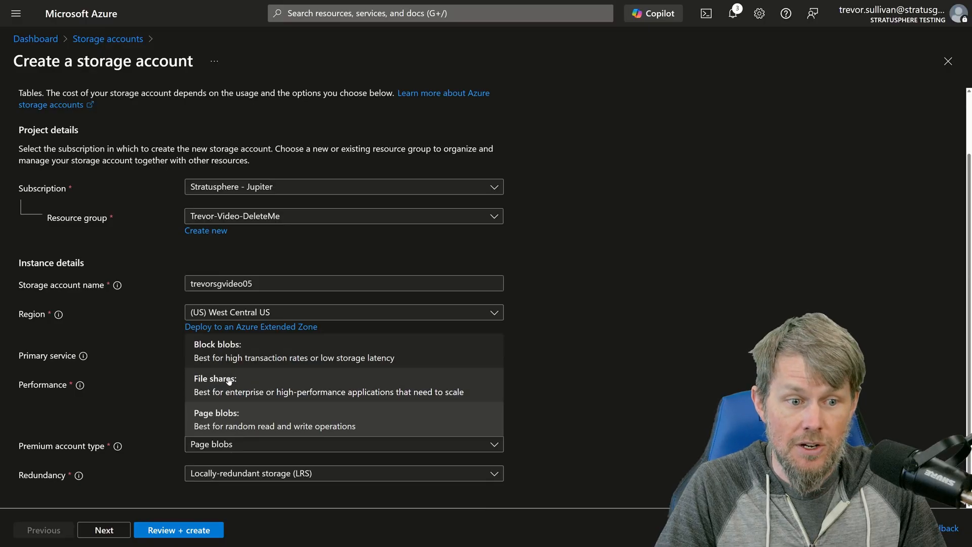
click(233, 351)
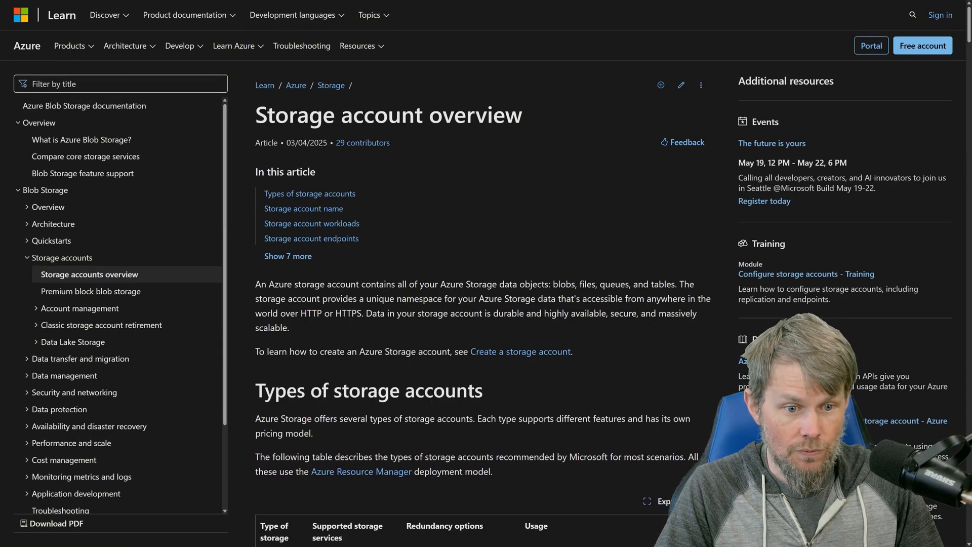
Check the storage account types table in the Microsoft Learn overview, highlighting the premium block blobs, premium file shares and premium page blobs rows in turn
scroll(415, 313, down, 6)
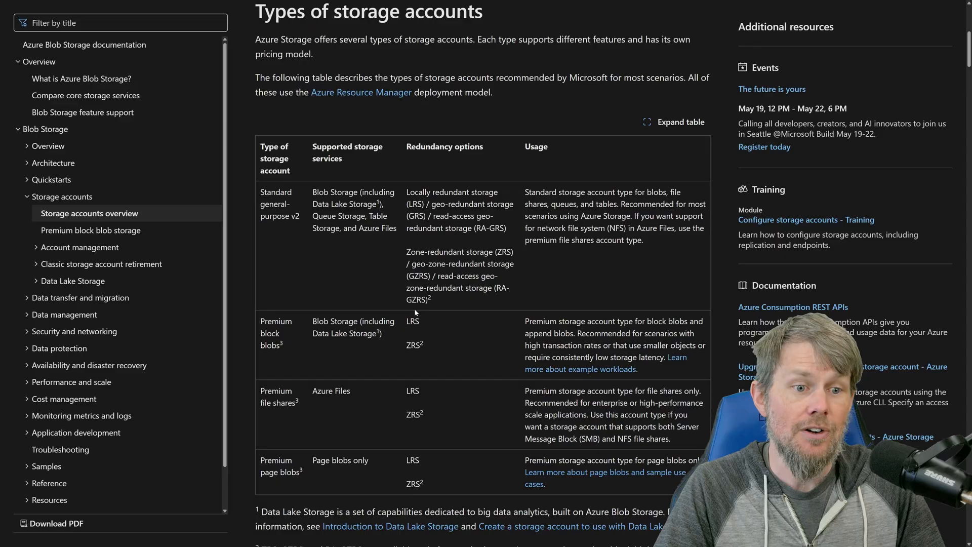
scroll(284, 272, down, 1)
drag(259, 245, 310, 259)
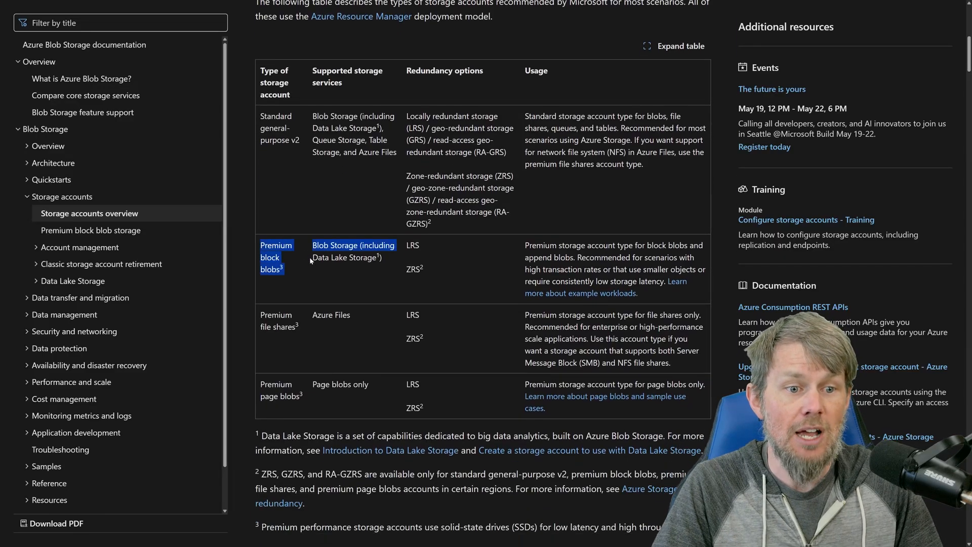
click(266, 306)
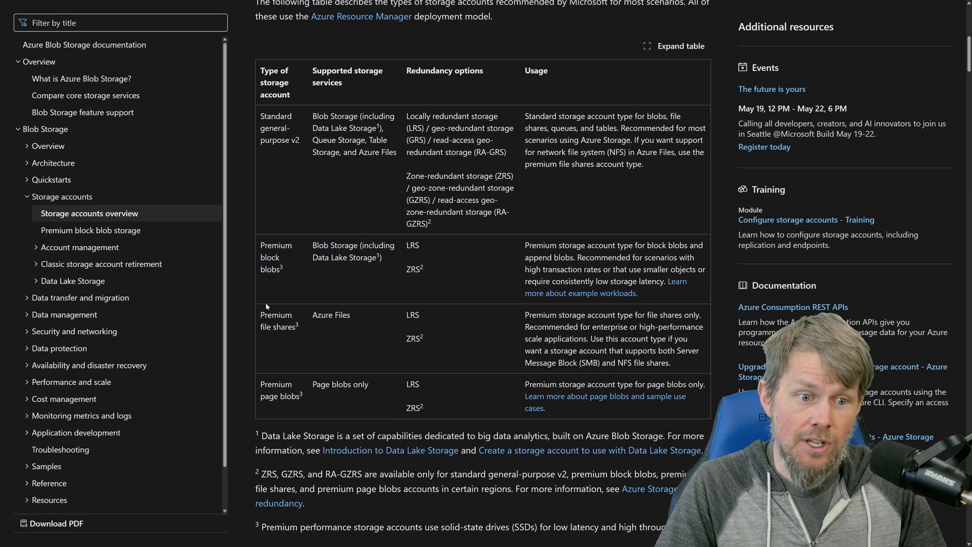
drag(260, 310, 348, 324)
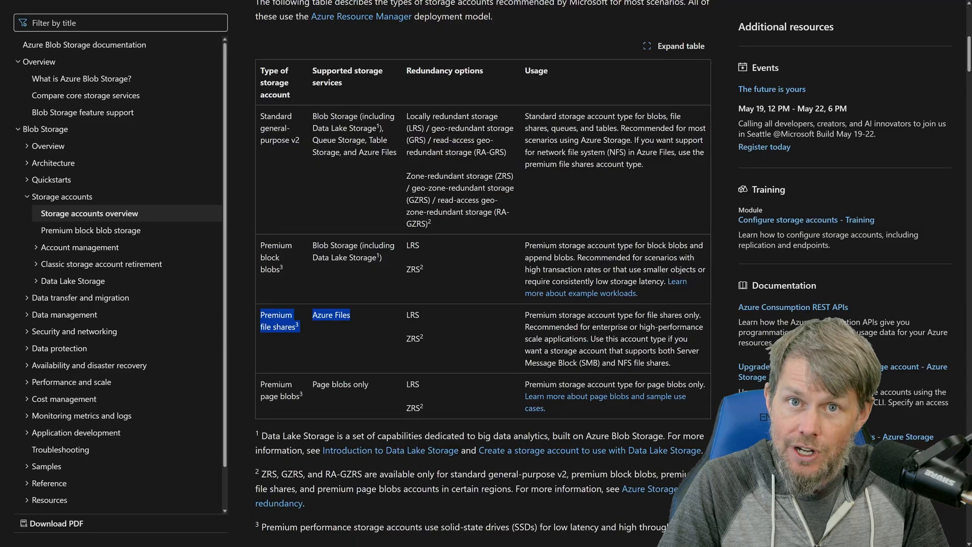
click(348, 334)
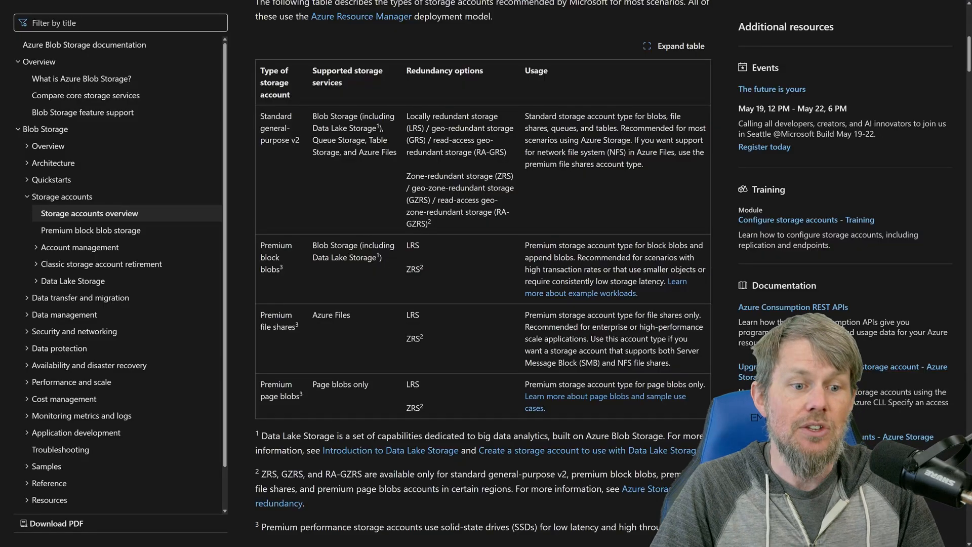
drag(260, 381, 308, 394)
click(359, 391)
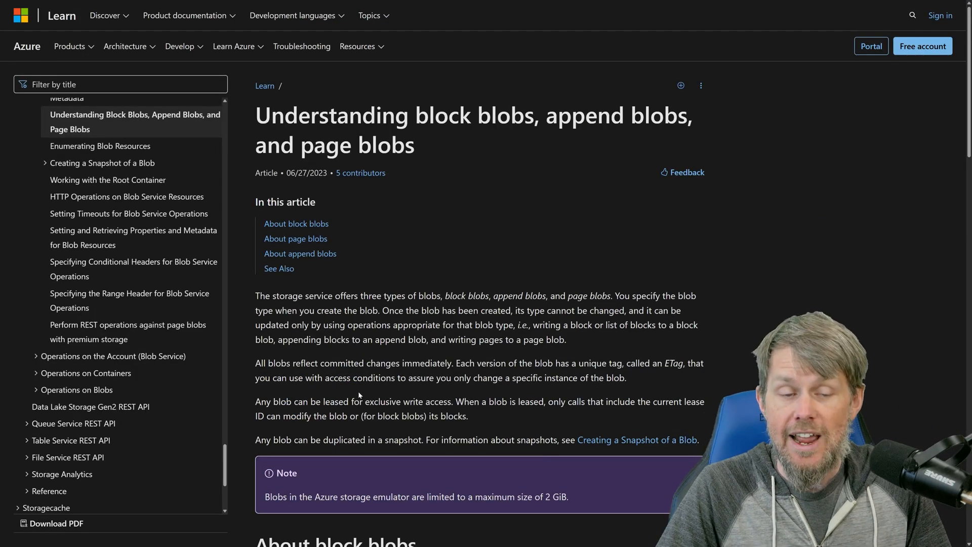
Return to the storage account form, set performance to Standard, and compare Geo-redundant storage (GRS) before choosing Locally-redundant storage (LRS)
key(ctrl+shift+Tab)
click(193, 388)
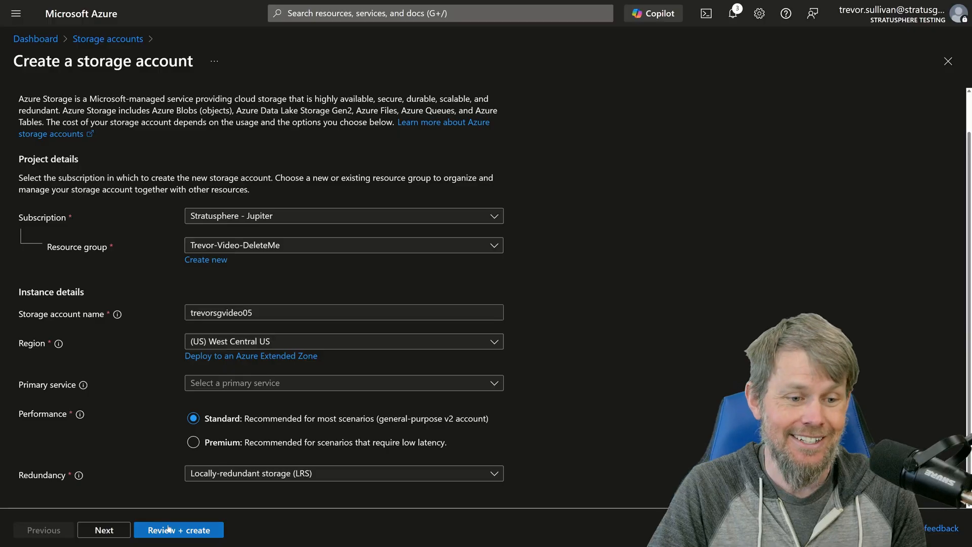
click(191, 471)
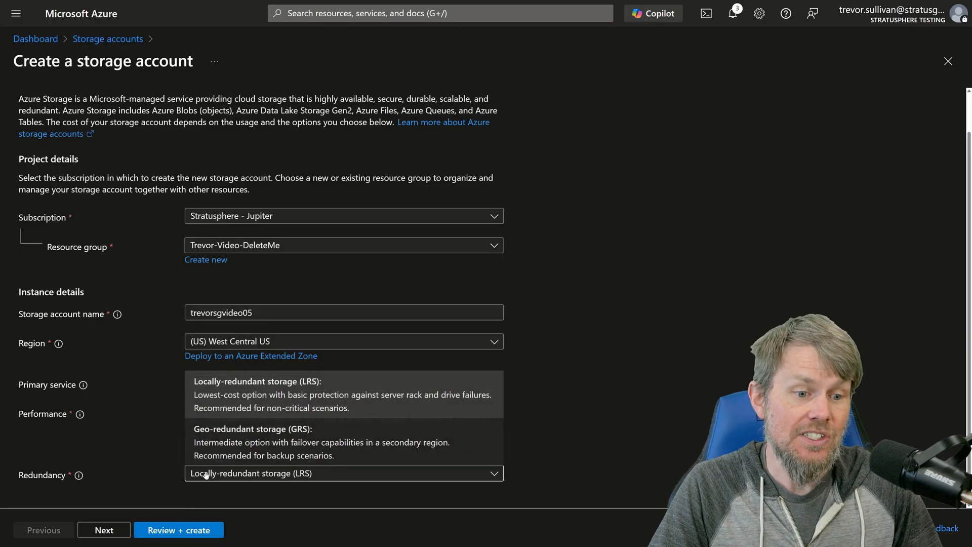
click(219, 440)
scroll(141, 447, down, 1)
click(228, 475)
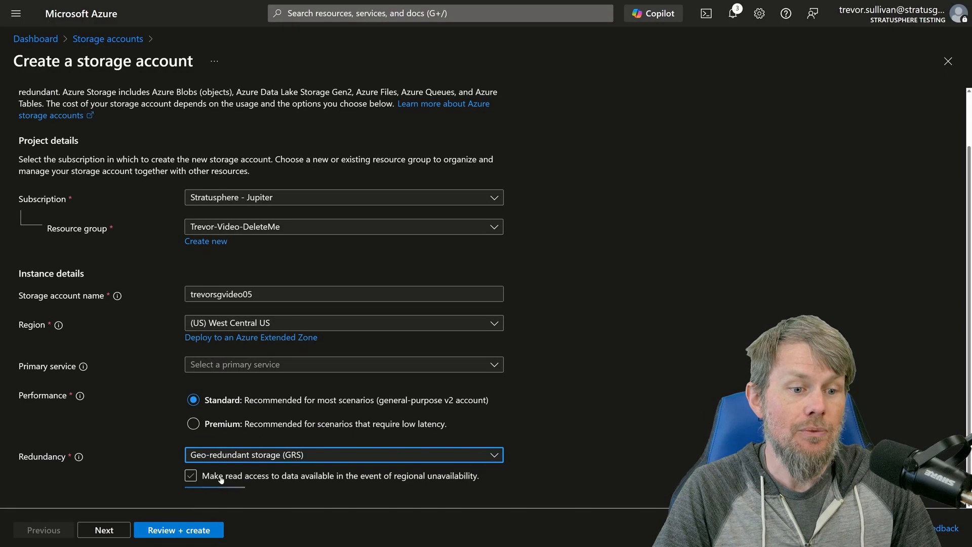
click(279, 457)
click(246, 385)
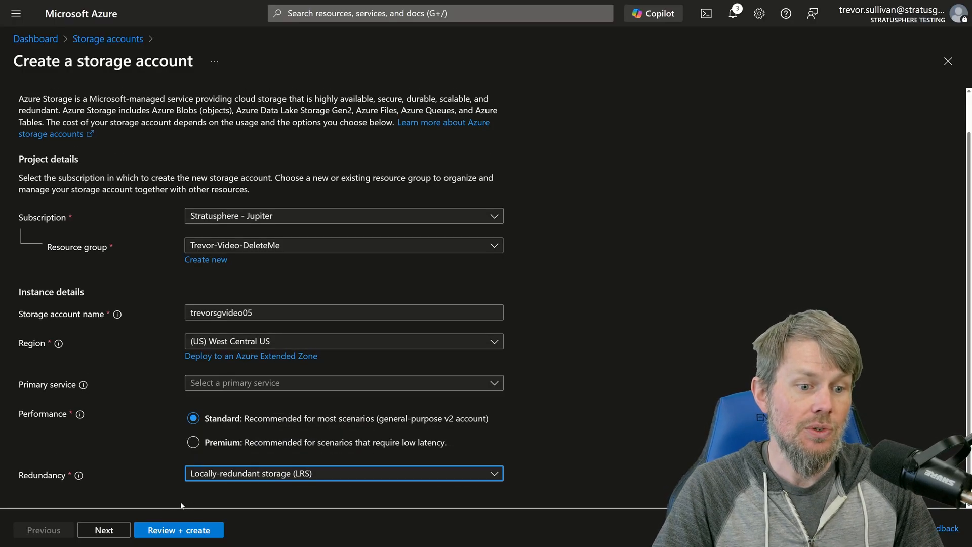
Continue to the advanced settings and examine the options for anonymous access on individual containers and storage account key access
click(117, 529)
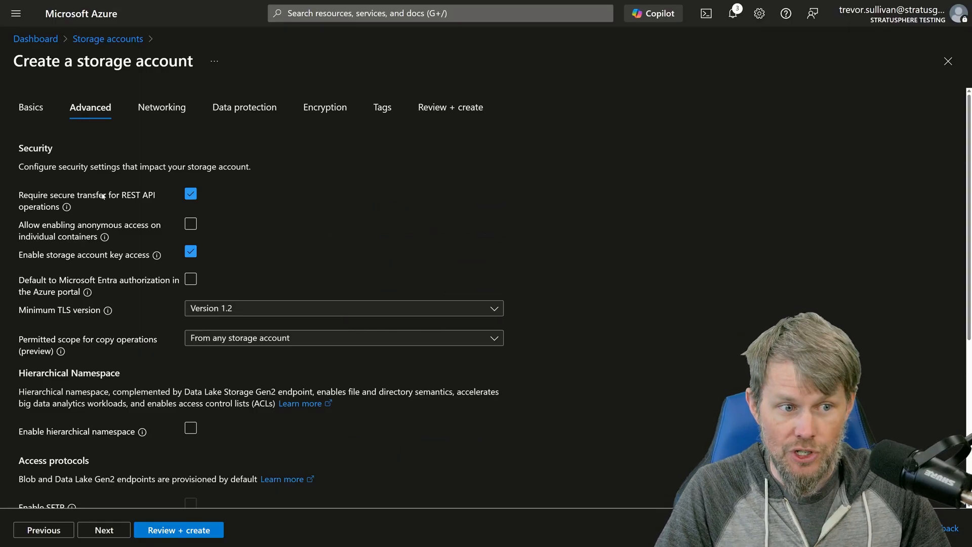
triple_click(37, 230)
click(85, 239)
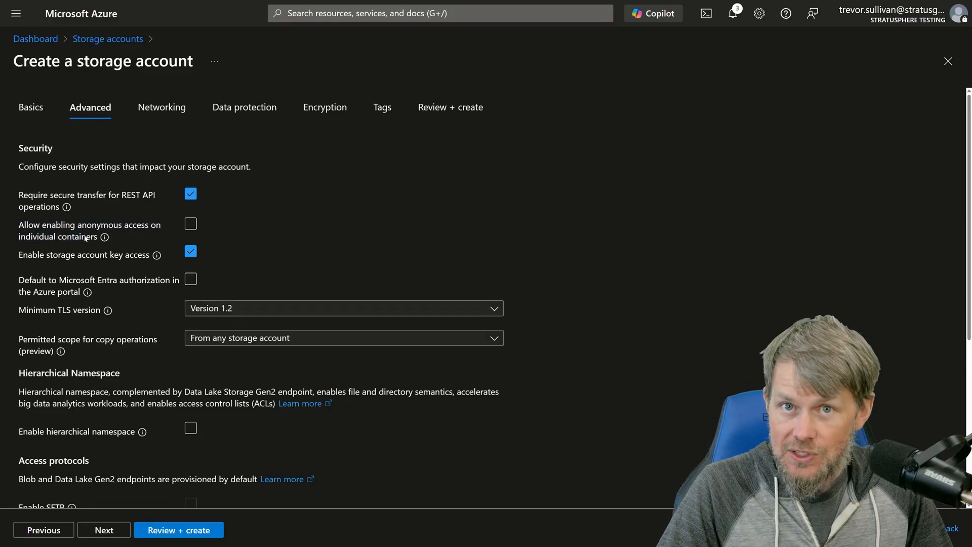
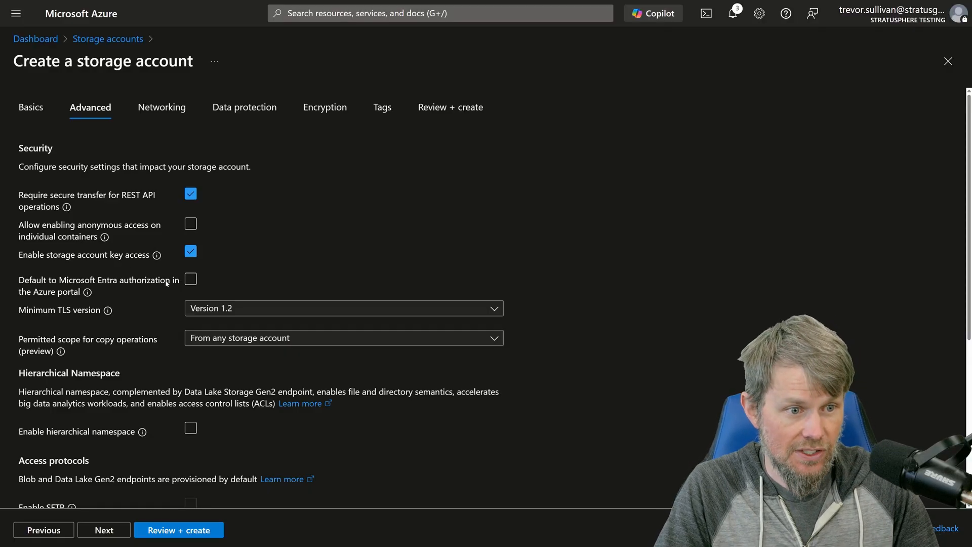
drag(15, 260, 129, 263)
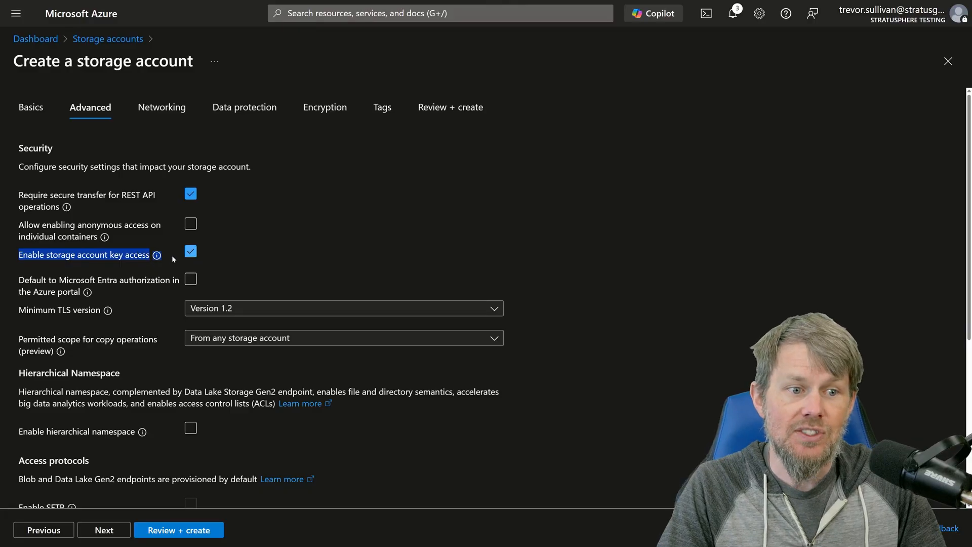
click(226, 250)
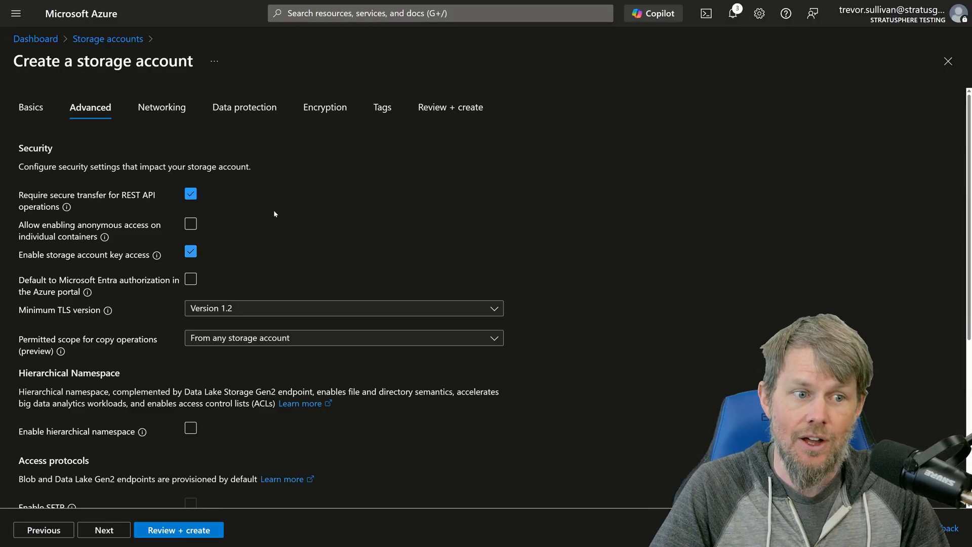
Examine the secure transfer requirement for REST API operations and the available minimum TLS versions
scroll(695, 229, down, 1)
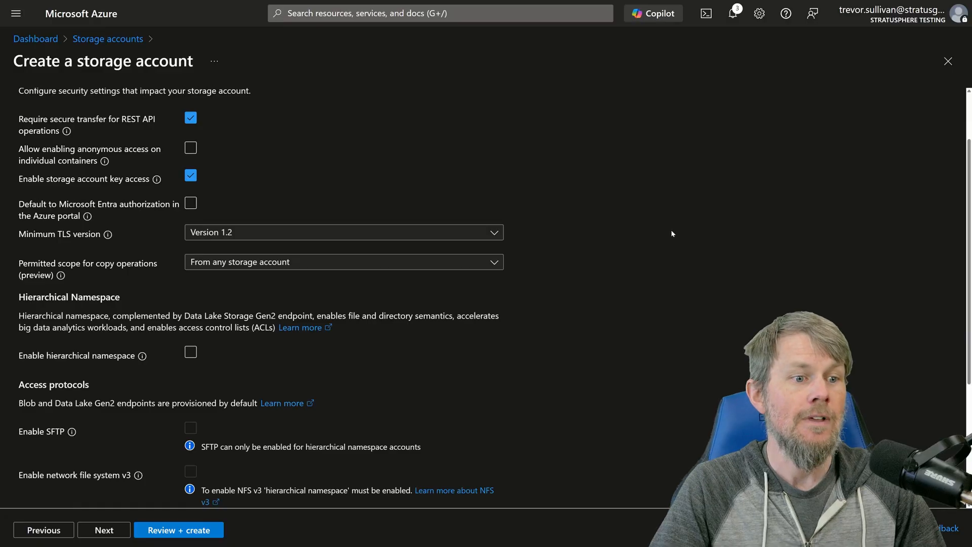
drag(34, 120, 115, 131)
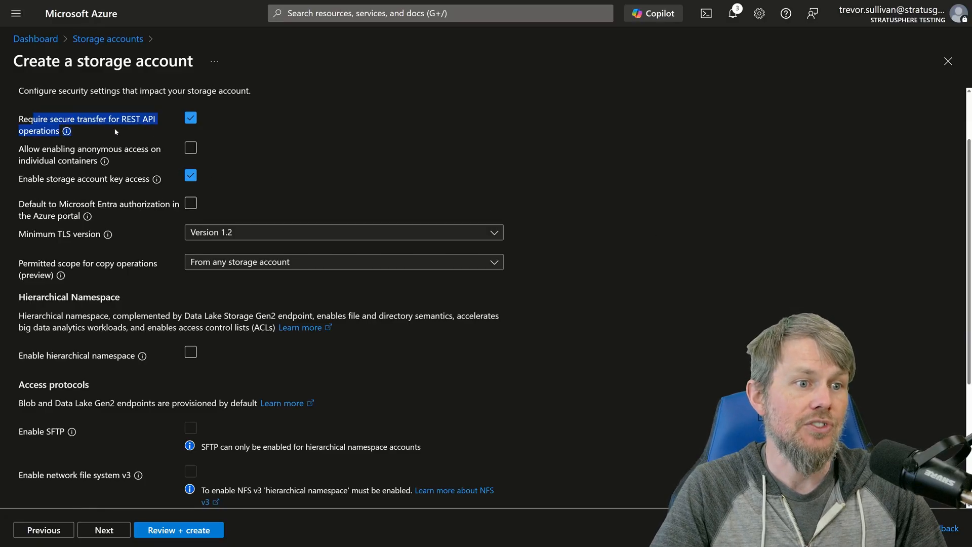
click(68, 132)
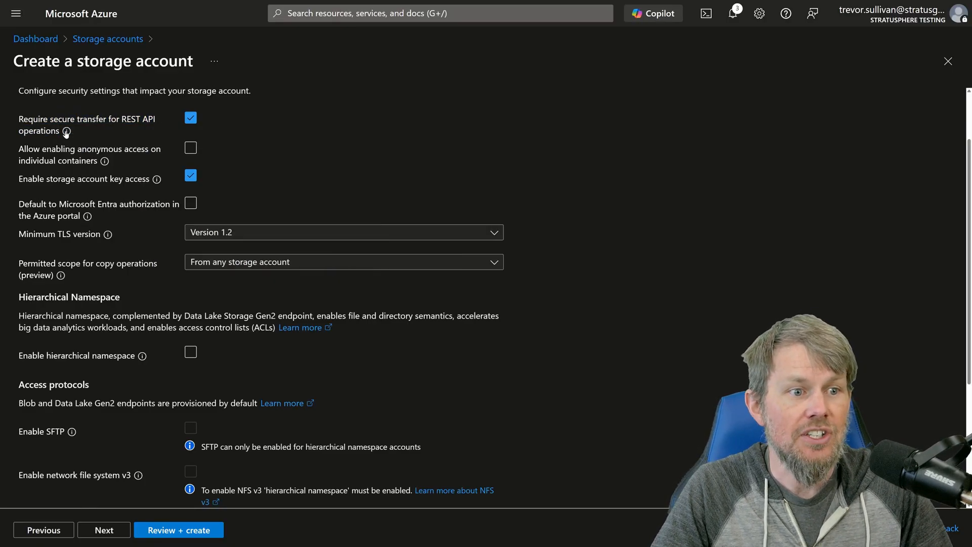
mouse_move(66, 132)
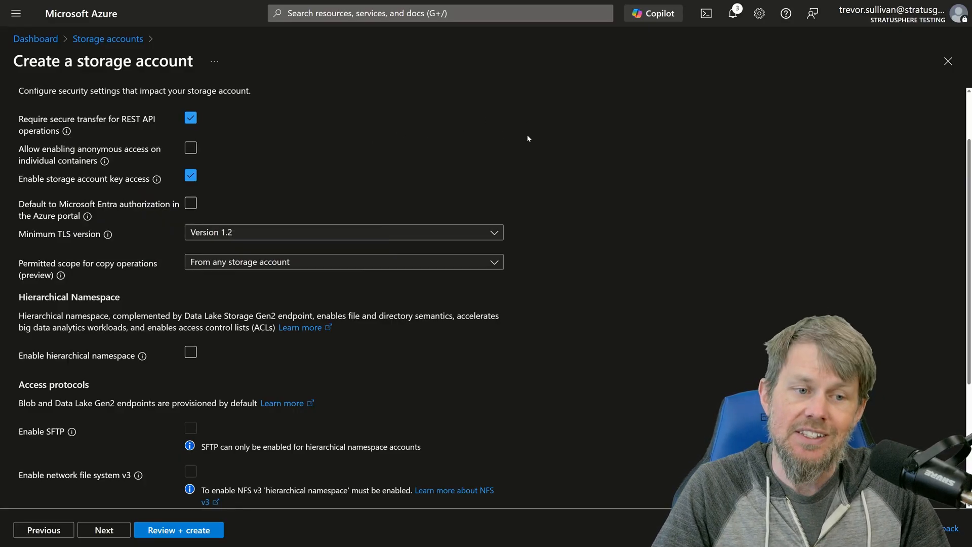
click(247, 233)
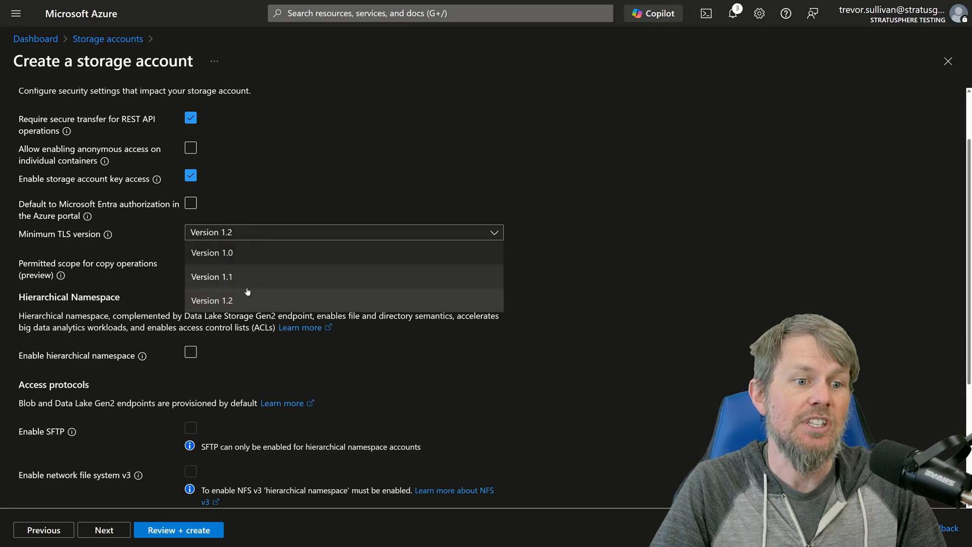
click(258, 238)
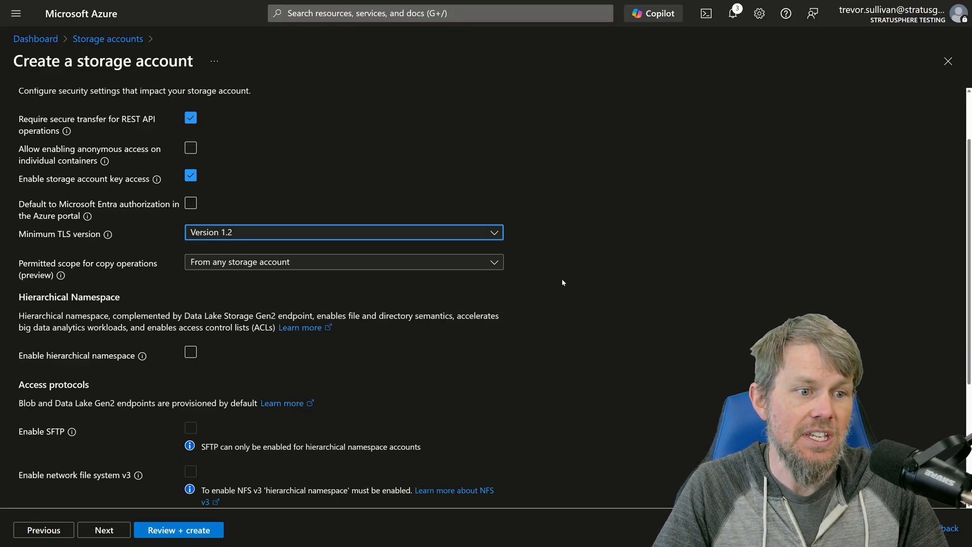
Review the hierarchical namespace, network file system v3, blob access tier and Azure Files options
scroll(438, 304, down, 3)
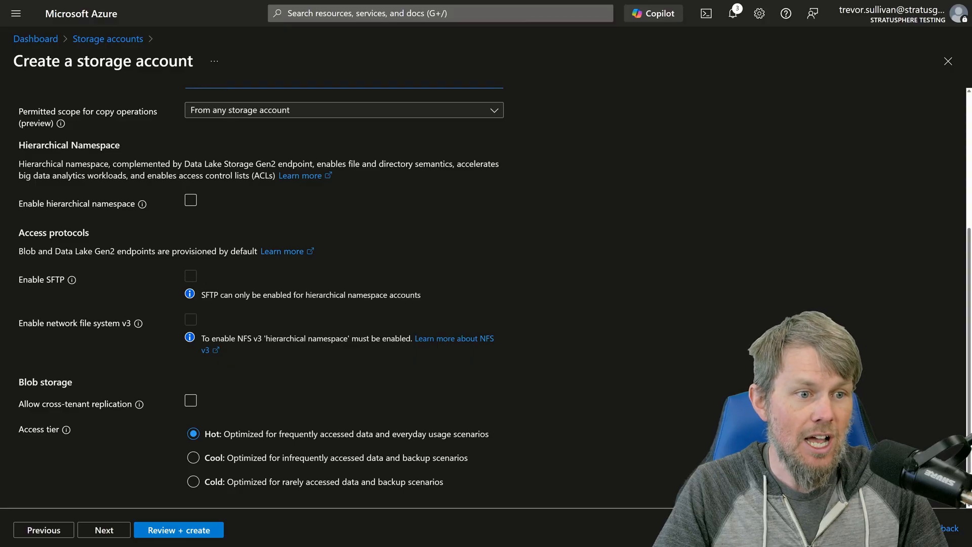
drag(27, 205, 113, 205)
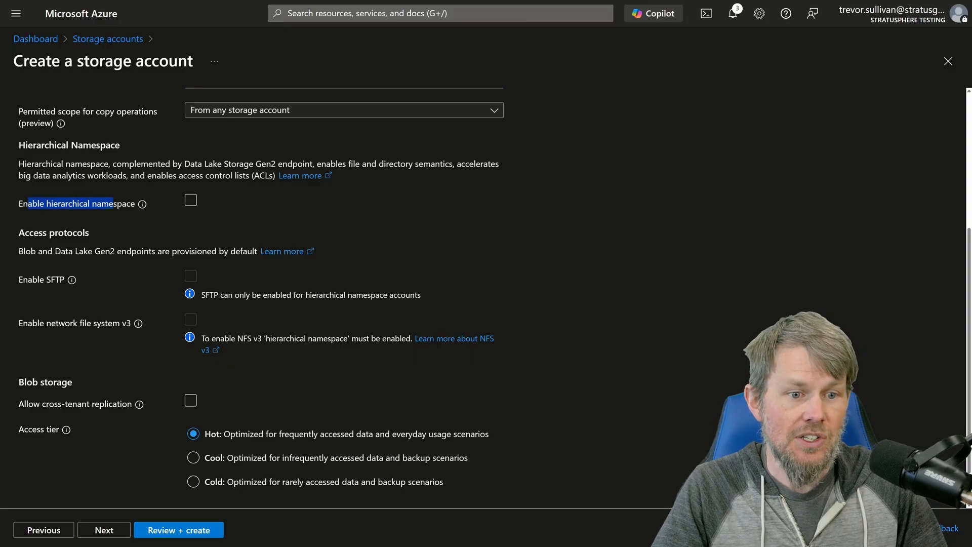
click(150, 191)
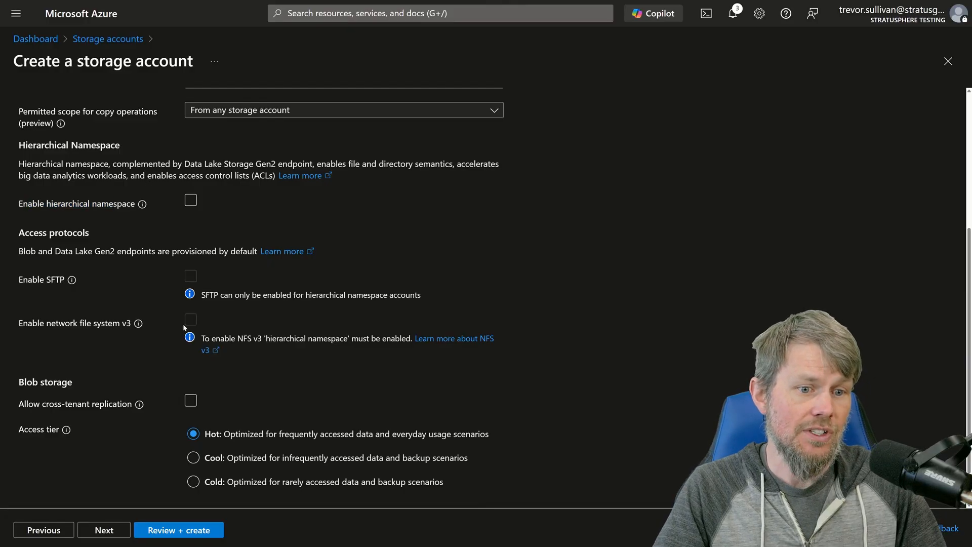
drag(20, 324, 115, 325)
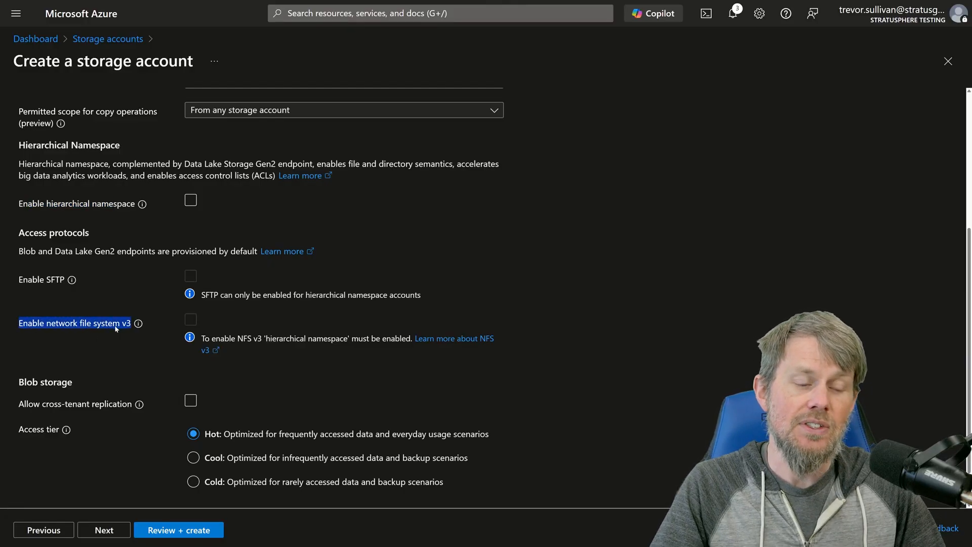
click(160, 331)
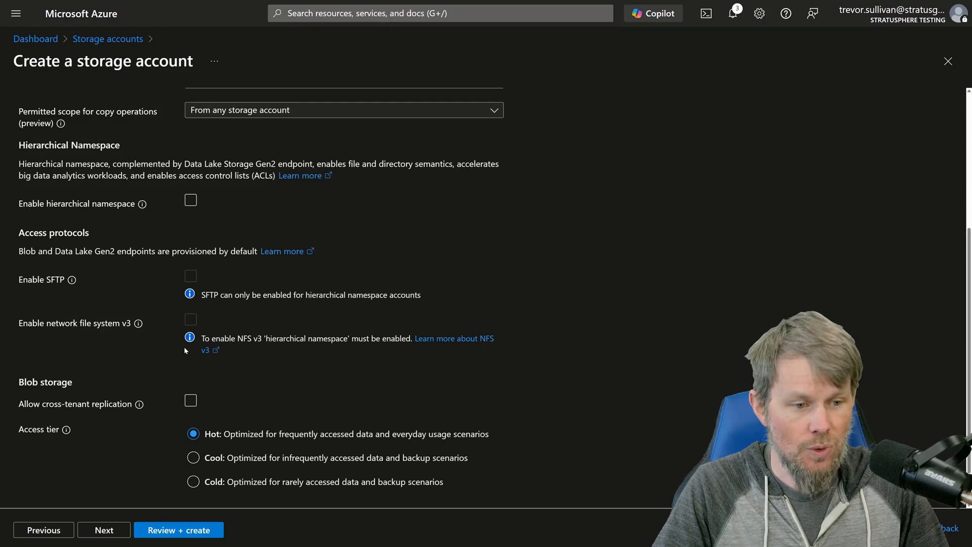
scroll(148, 390, down, 1)
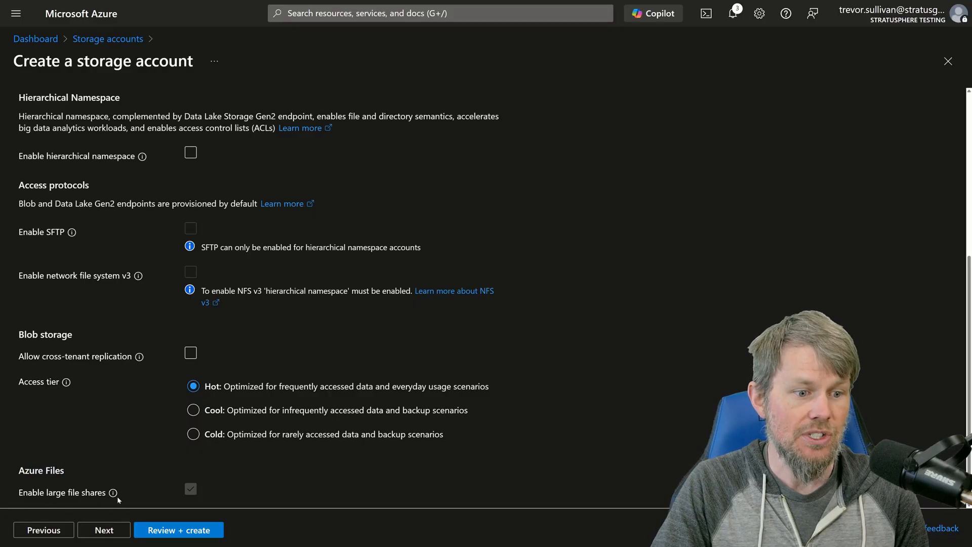
Keep public access from all networks and Microsoft network routing in the networking settings, and continue to data protection
click(104, 529)
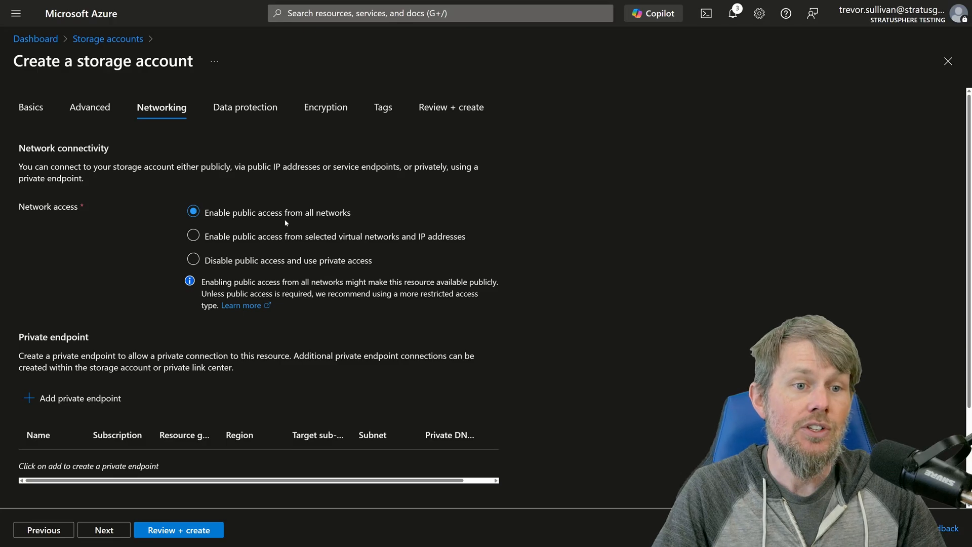
scroll(217, 290, down, 3)
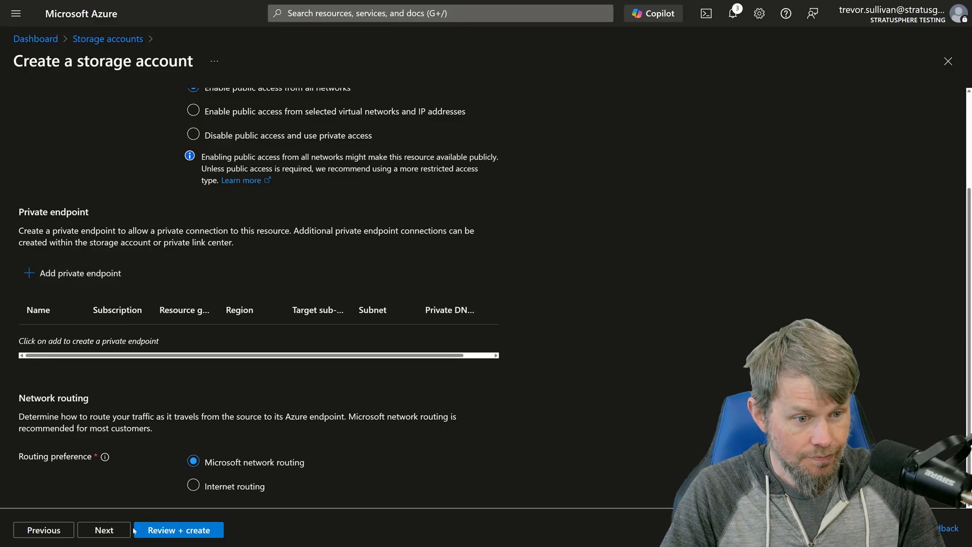
click(107, 532)
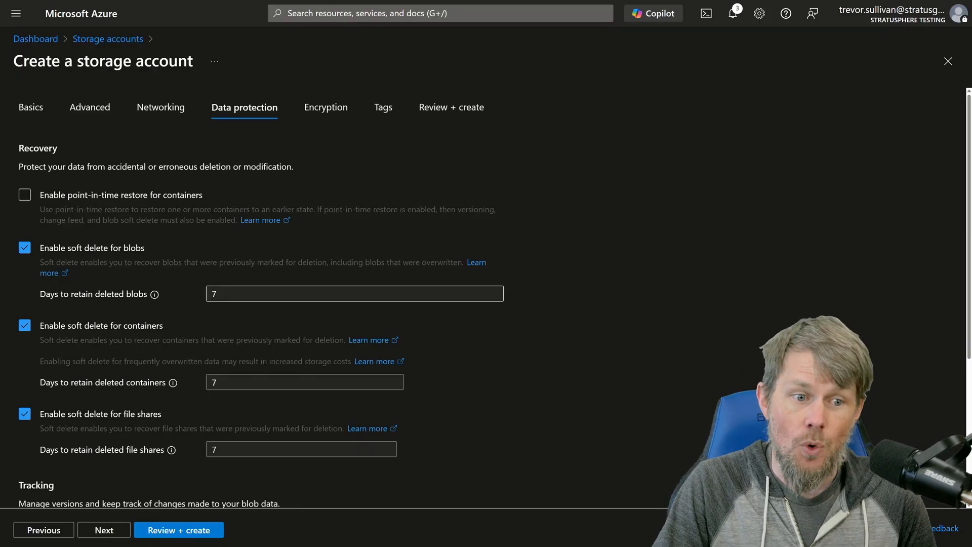
Examine the soft delete options for blobs, containers and file shares and their retention periods
drag(236, 262, 322, 263)
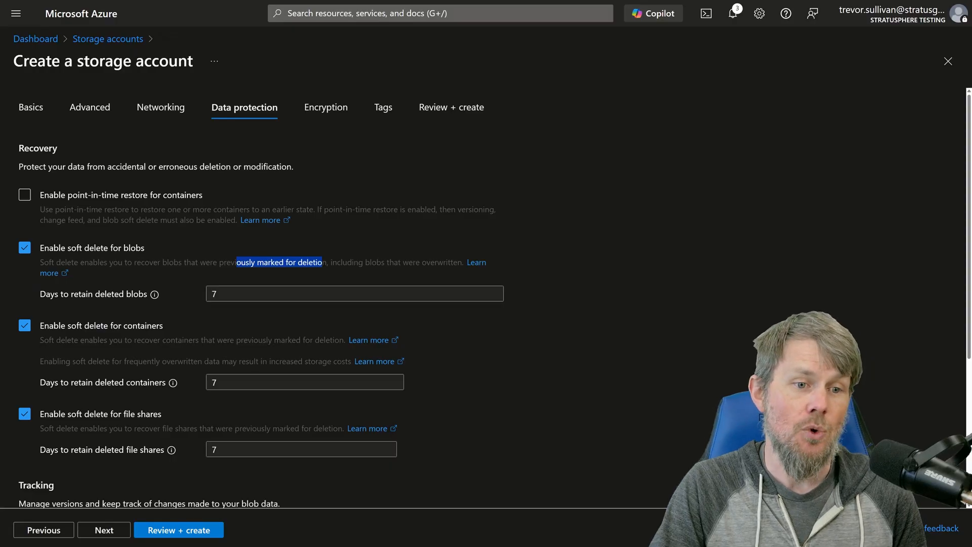
click(322, 262)
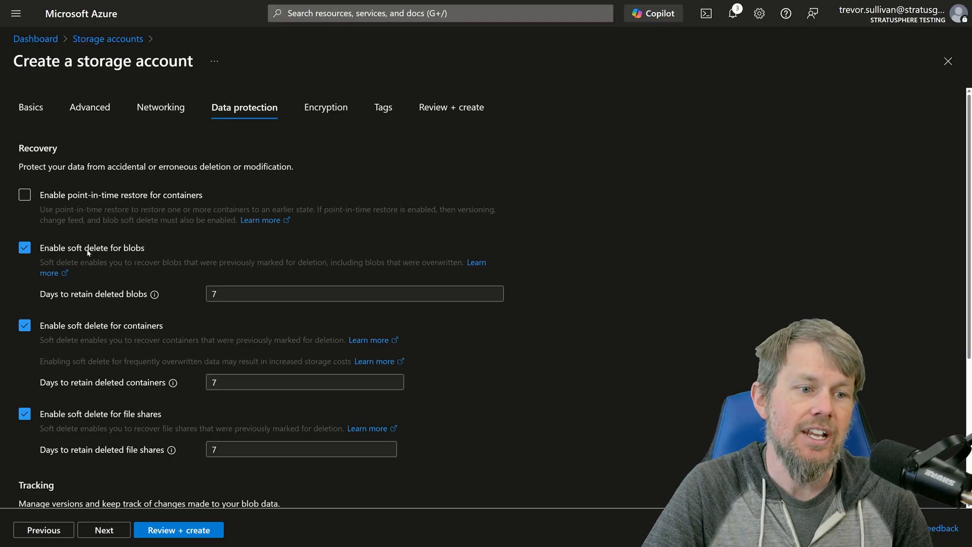
double_click(130, 250)
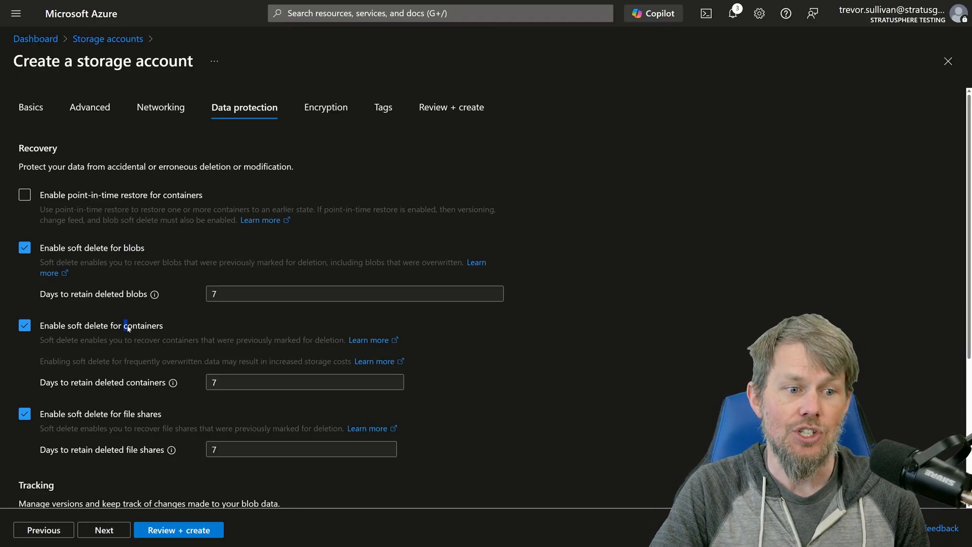
drag(127, 326, 165, 330)
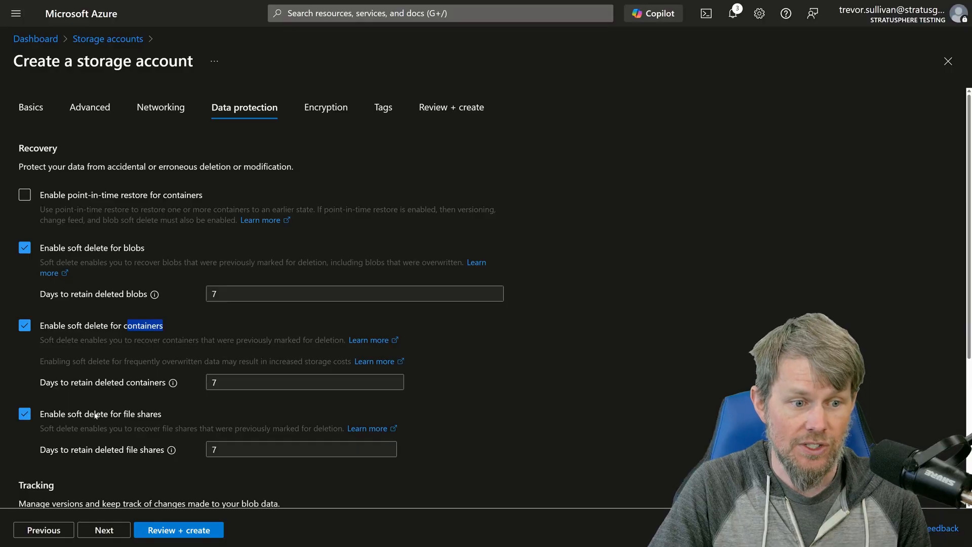
click(123, 382)
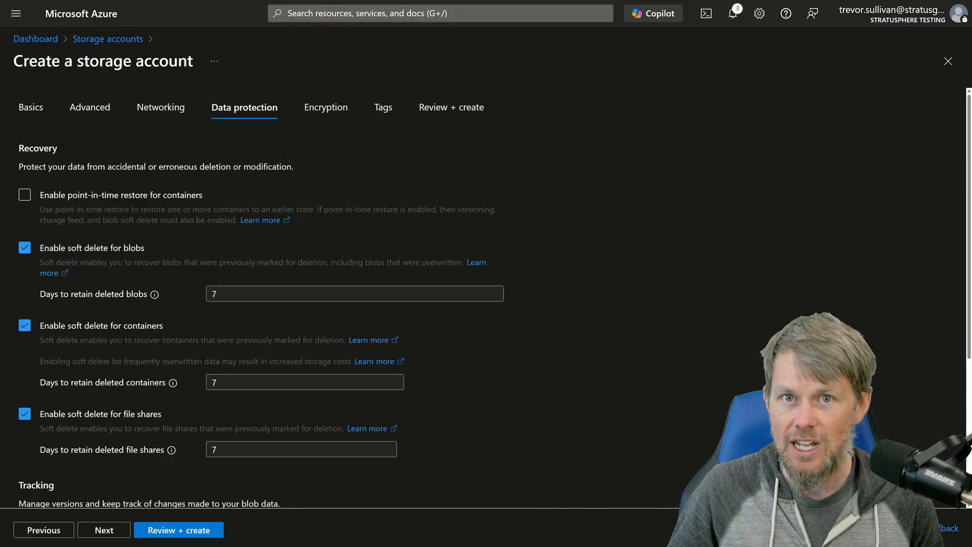
Try enabling versioning for blobs in the tracking settings
scroll(160, 458, down, 2)
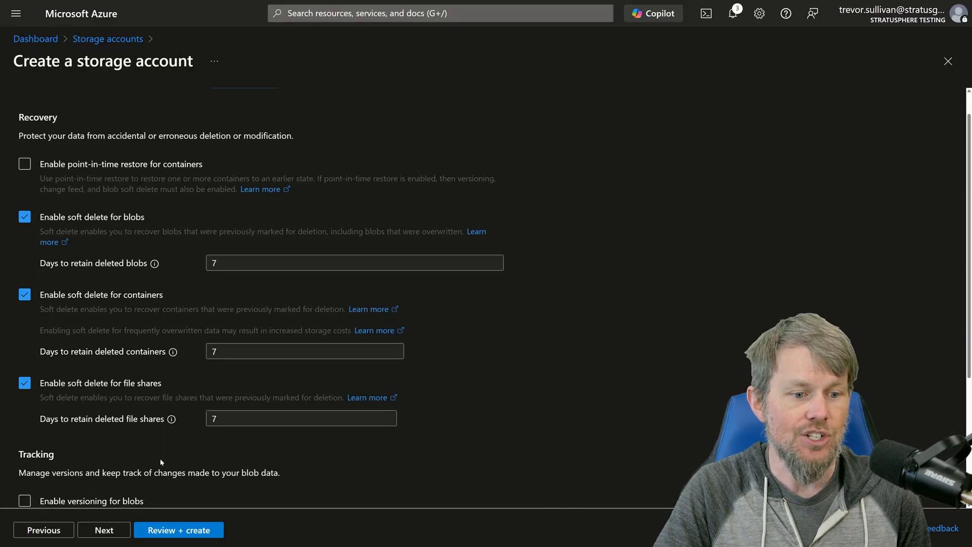
scroll(160, 458, down, 3)
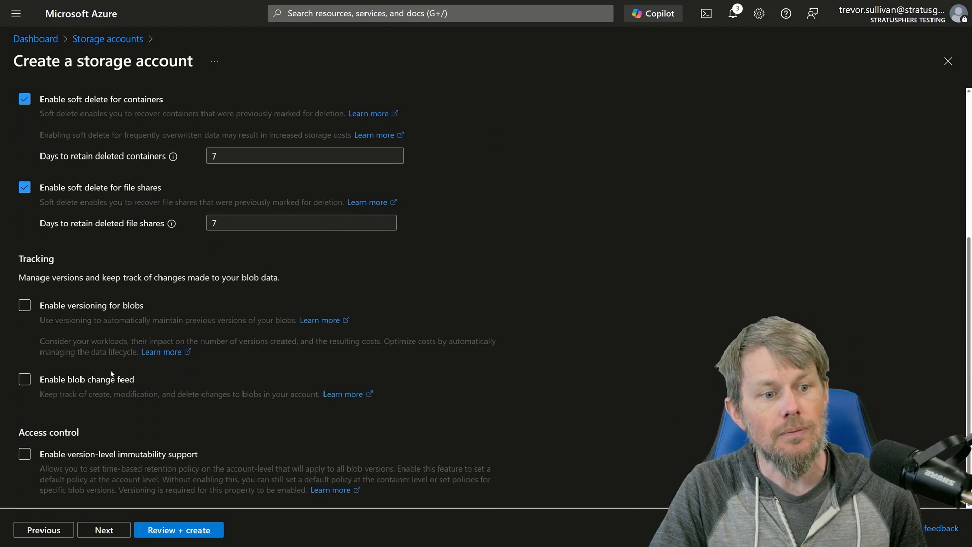
click(24, 308)
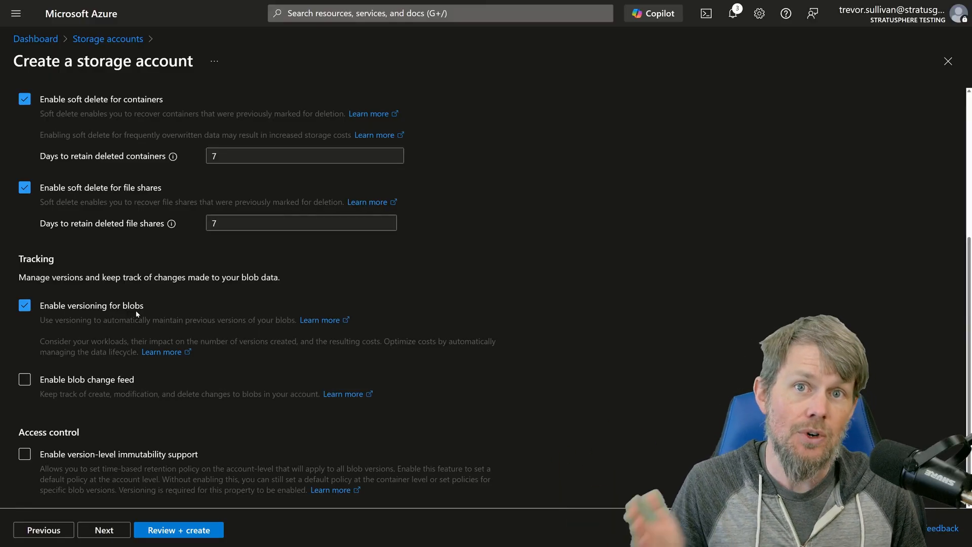
click(24, 305)
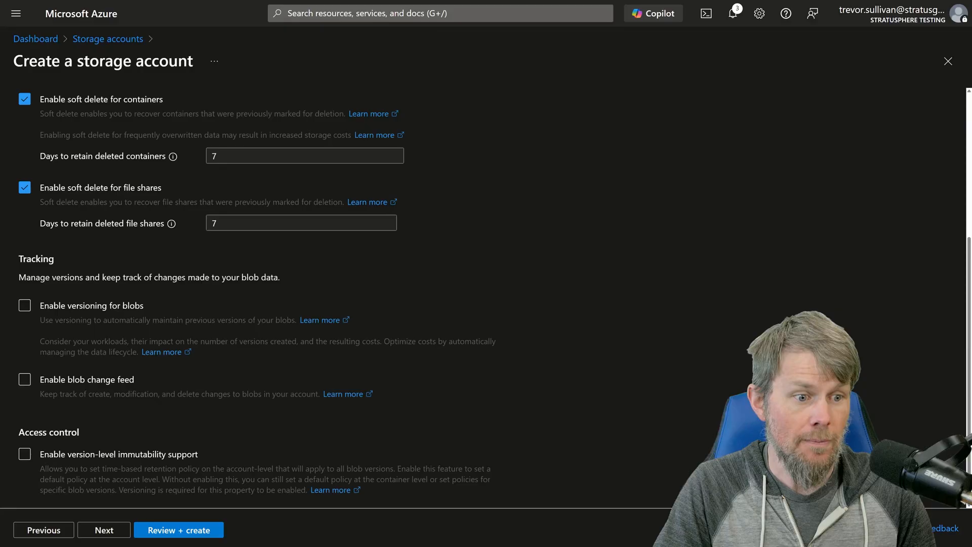
Continue to the encryption settings and examine customer-managed keys with a key vault store, keeping Microsoft-managed keys for the account
click(104, 529)
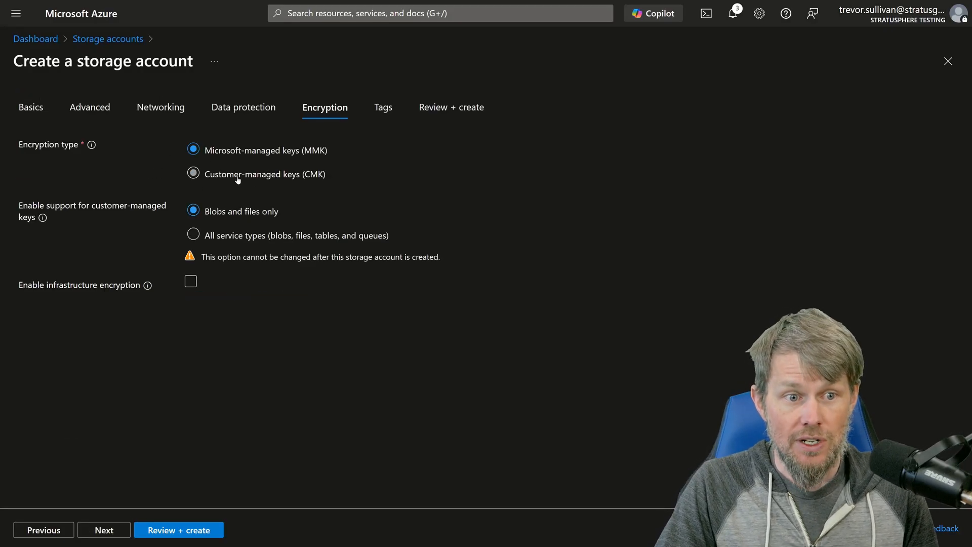
click(194, 176)
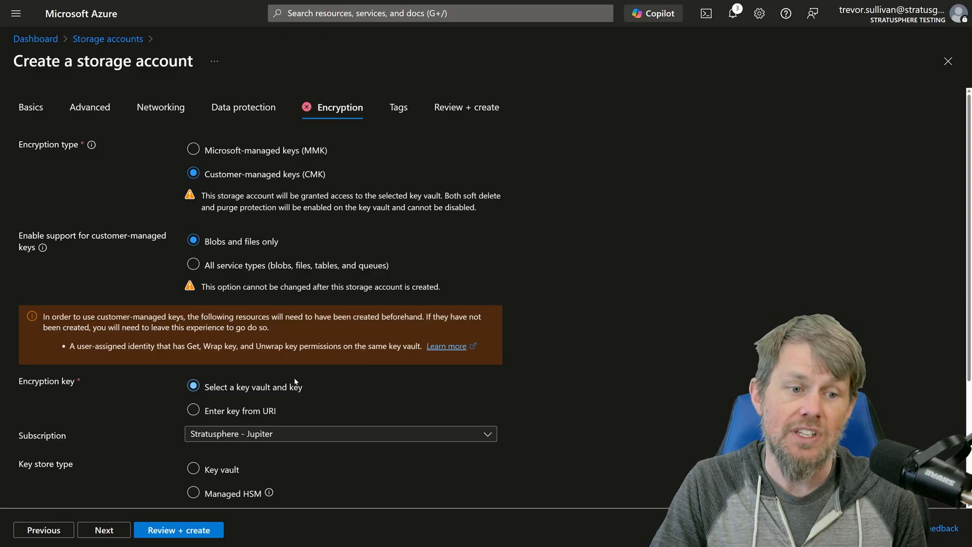
scroll(263, 329, down, 2)
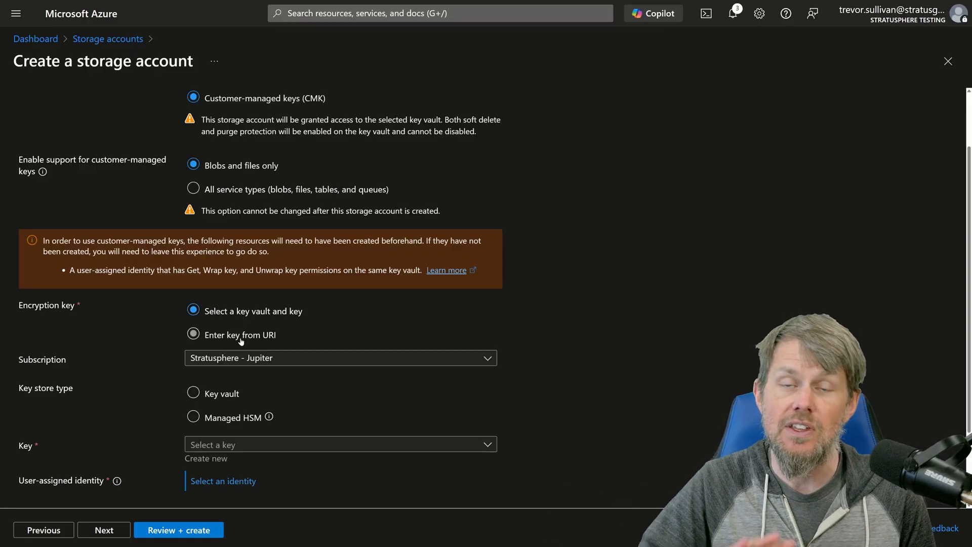
click(203, 390)
scroll(230, 226, up, 2)
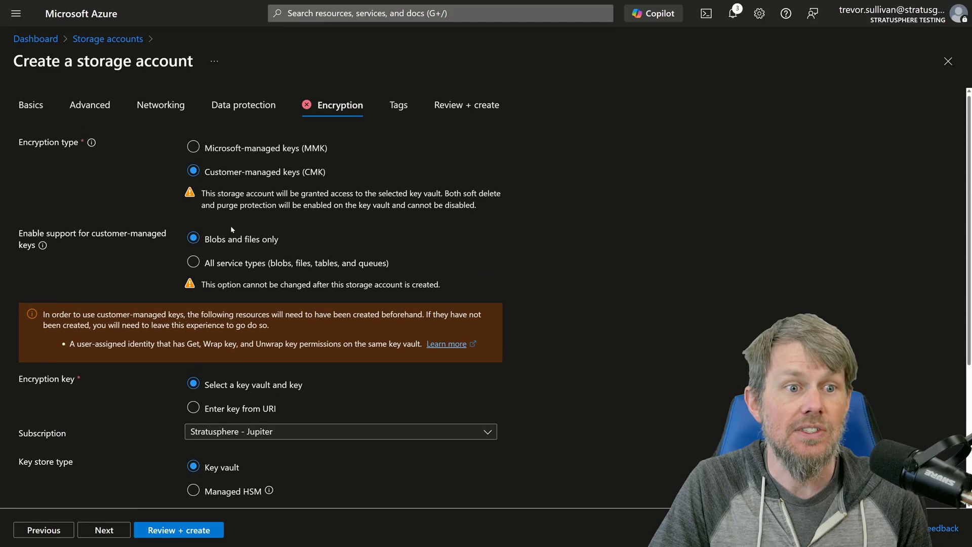
click(203, 148)
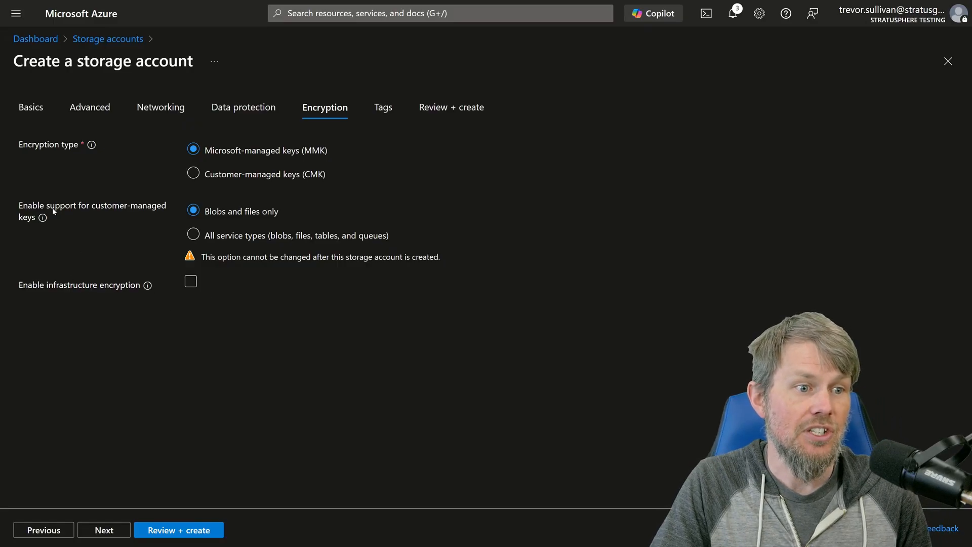
drag(80, 206, 127, 213)
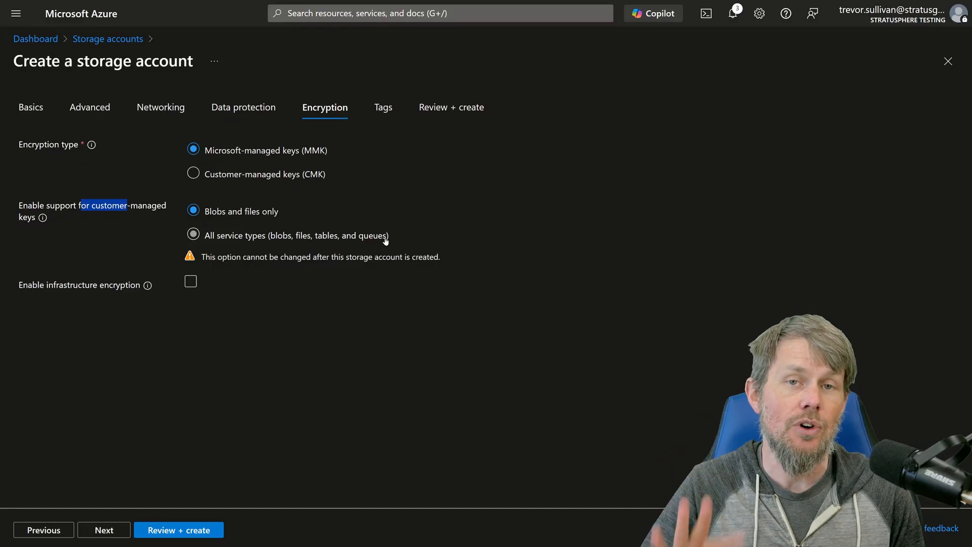
Continue to the tags and add an Owner tag with the owner's full name for all resources
click(119, 531)
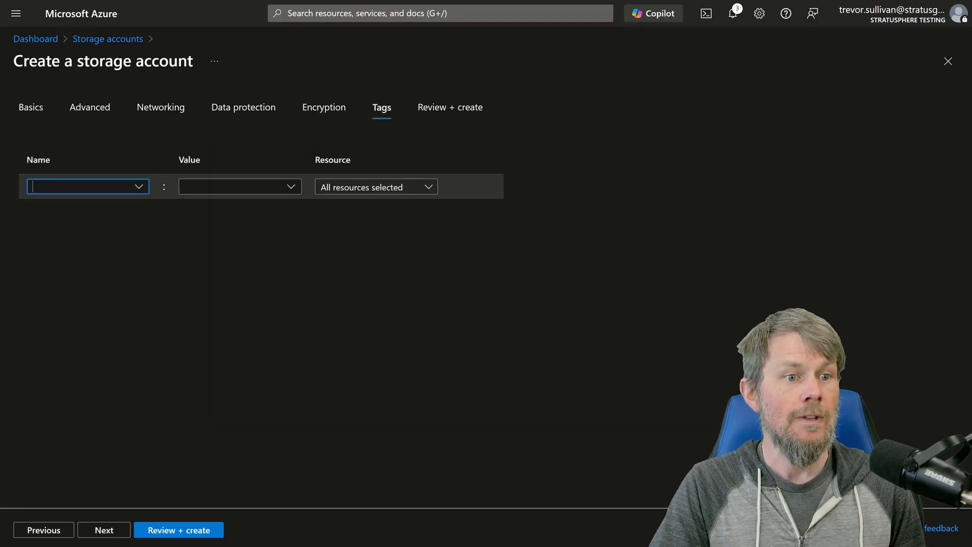
click(135, 187)
click(76, 228)
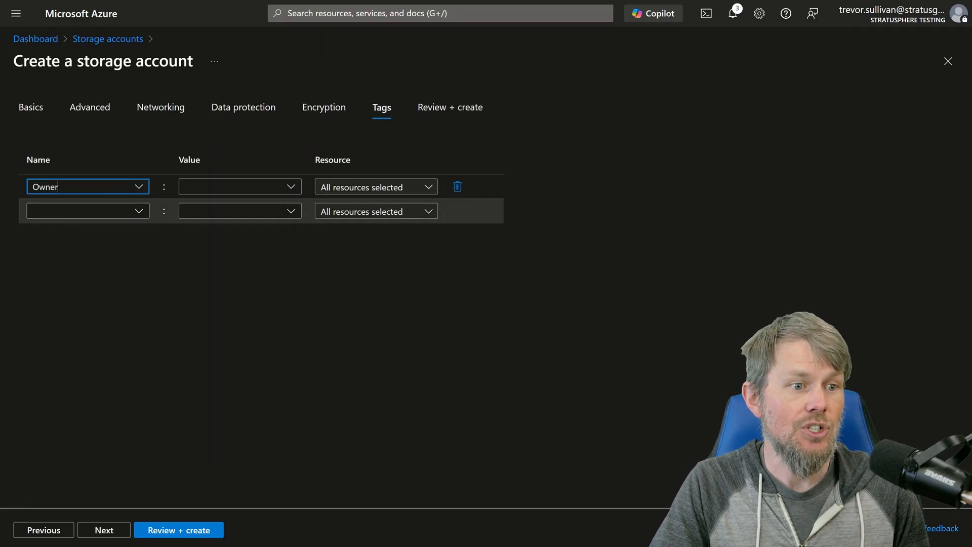
key(Tab)
click(233, 216)
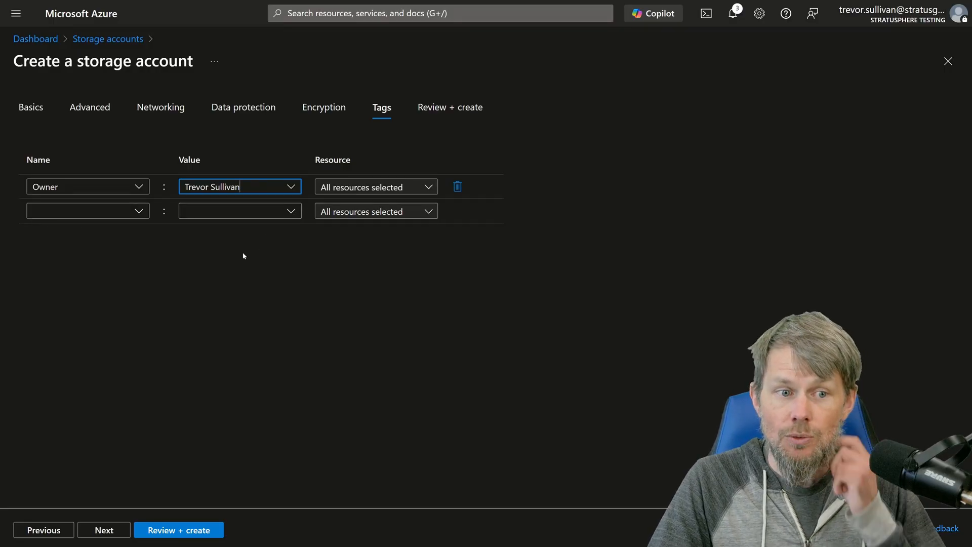
Validate the storage account configuration and deploy the account
click(163, 529)
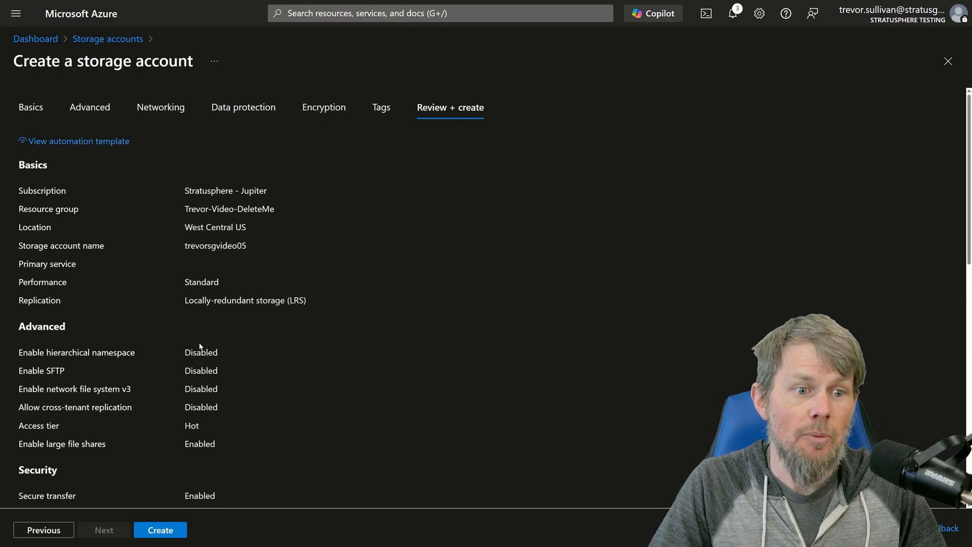
click(146, 536)
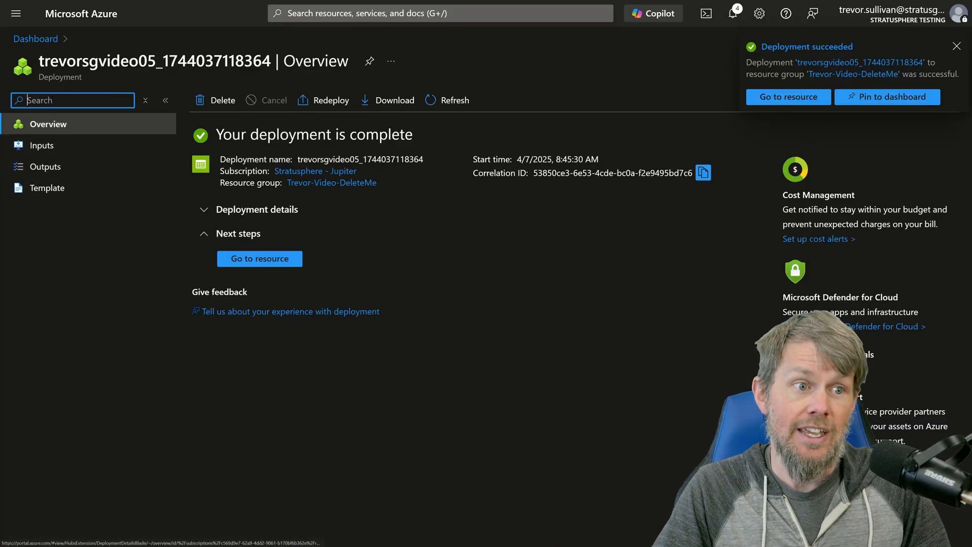
Open the trevorsgvideo05 storage account in the Trevor-Video-DeleteMe resource group, after narrowing the resource list's columns
click(72, 19)
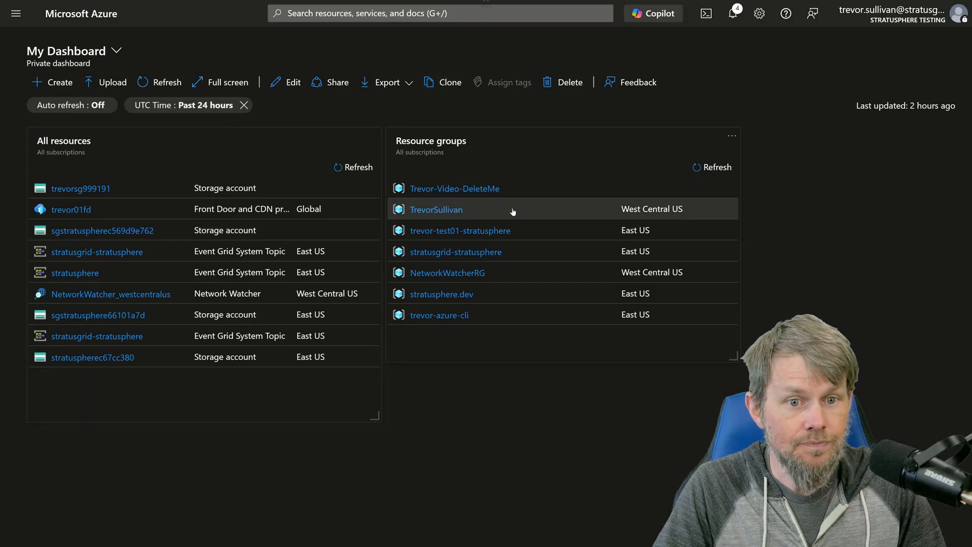
click(440, 190)
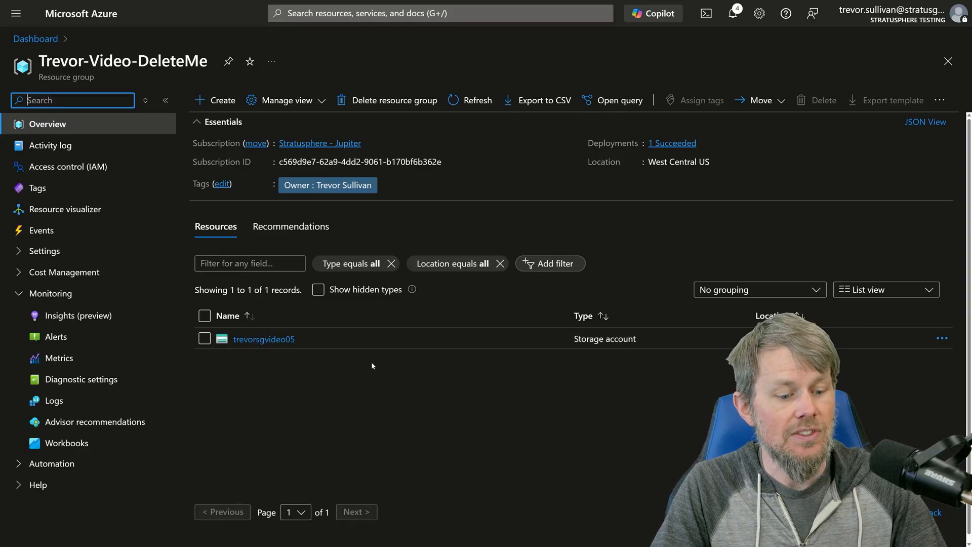
drag(572, 318, 405, 318)
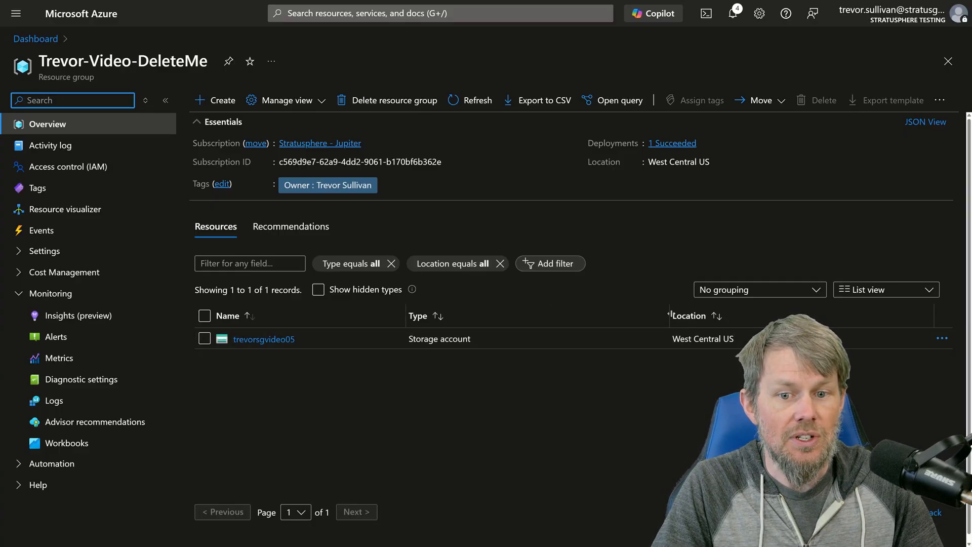
drag(670, 318, 509, 321)
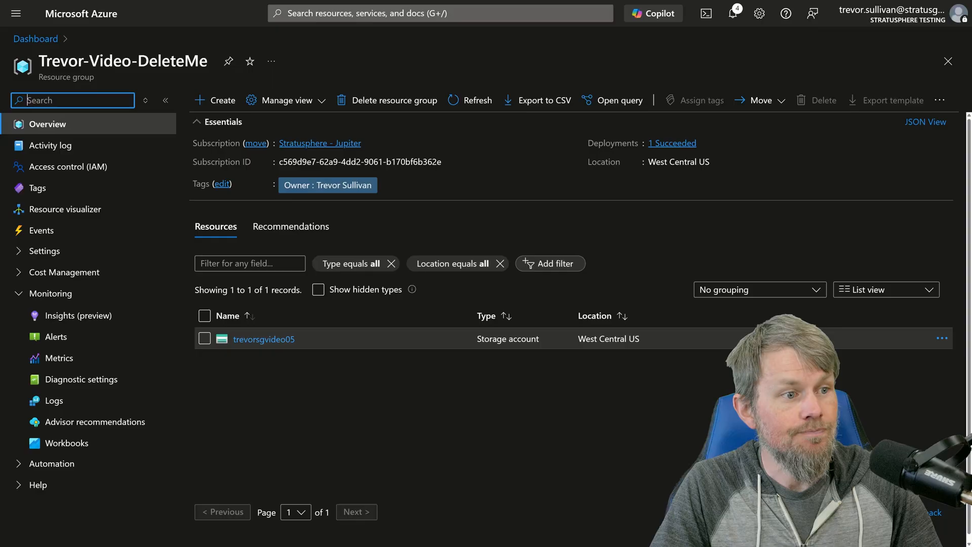
click(274, 339)
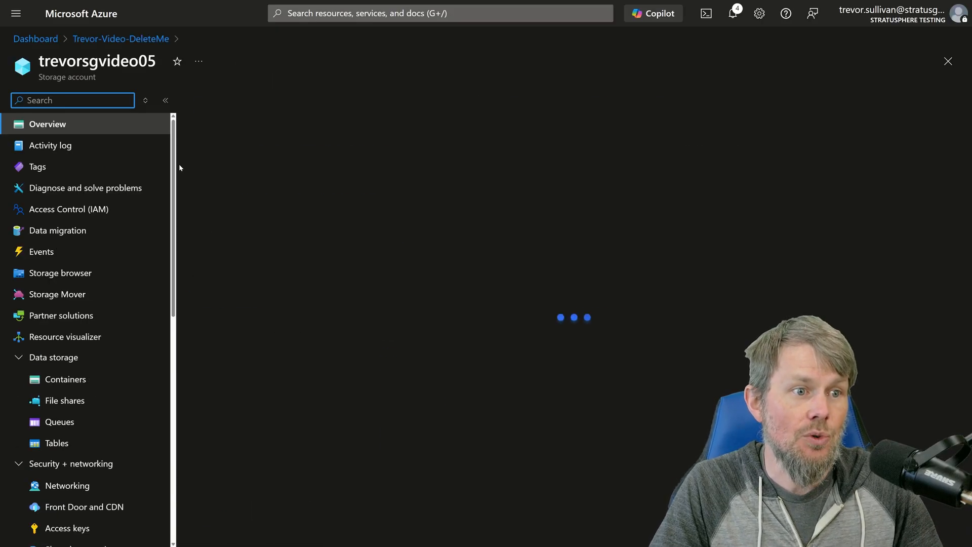
drag(43, 77, 96, 80)
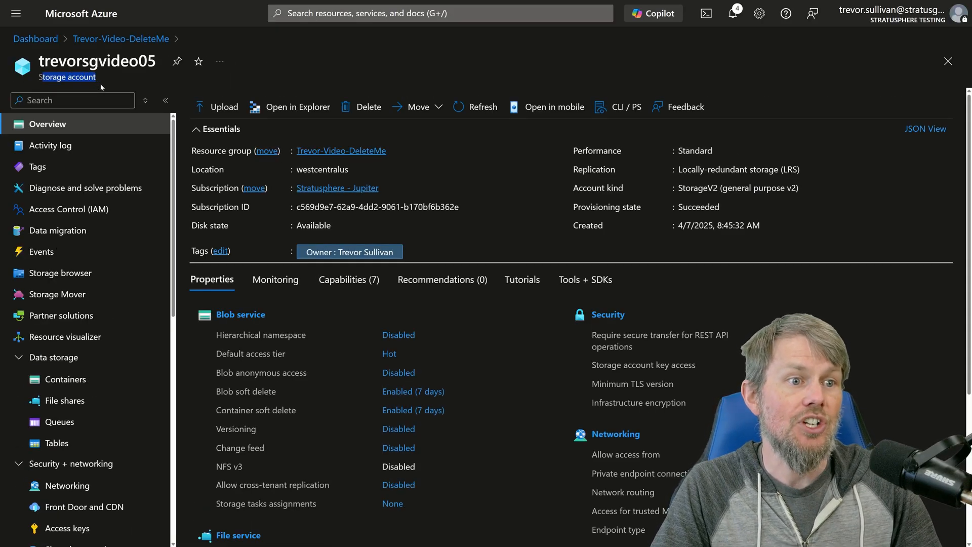
click(96, 80)
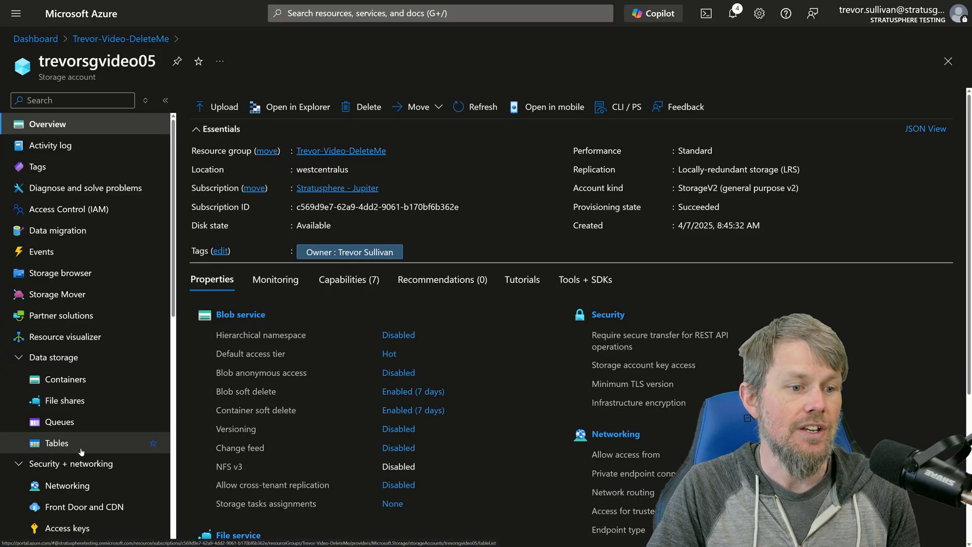
Begin a new blob container in the storage account and name it trevor-images
click(58, 385)
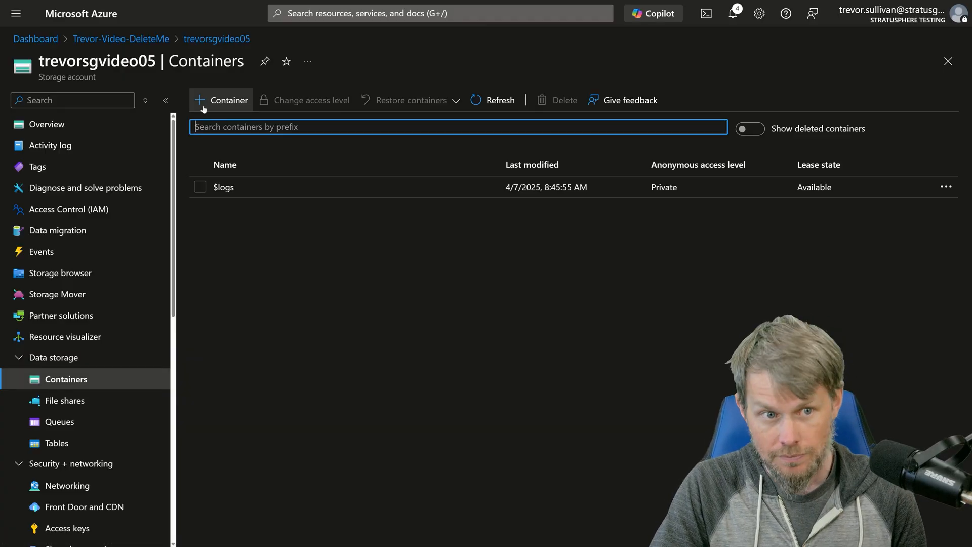
click(229, 101)
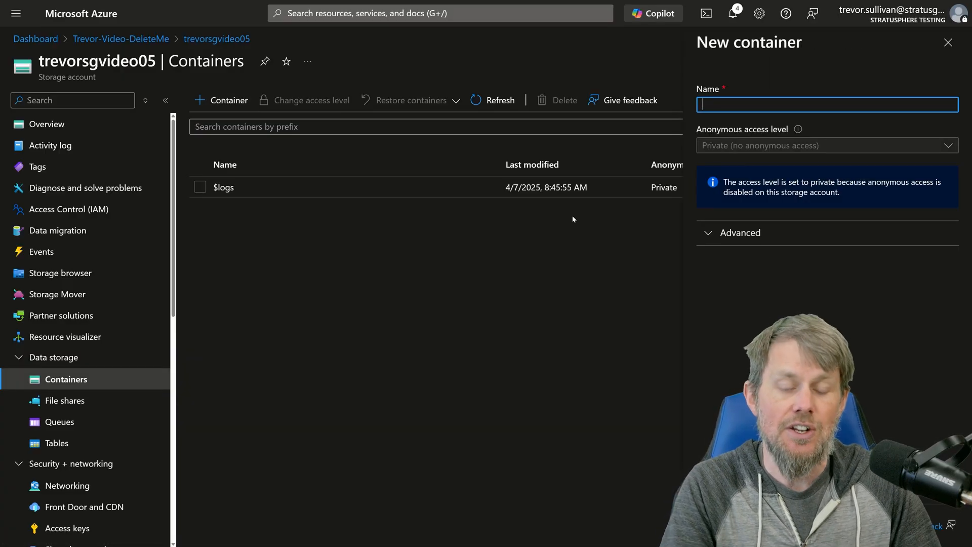
text(trevor)
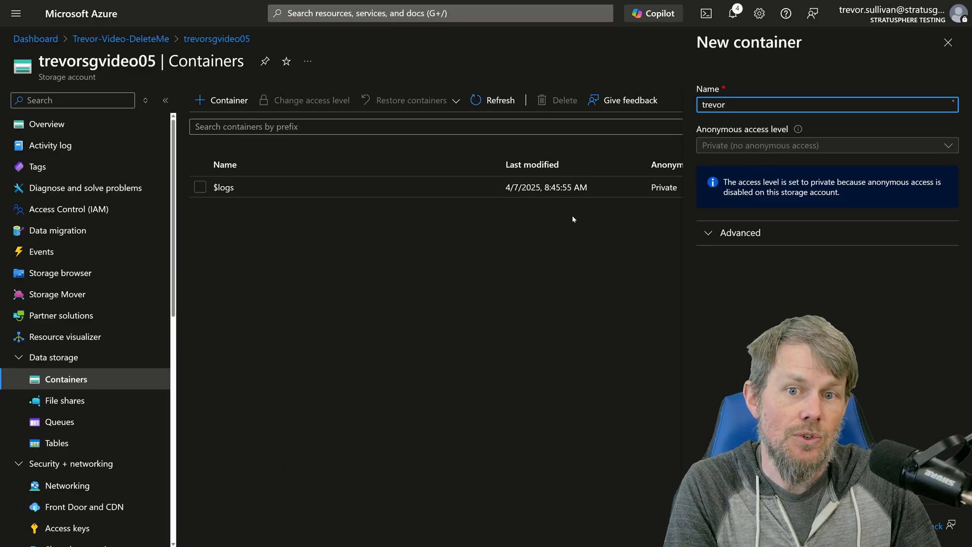
text(-images)
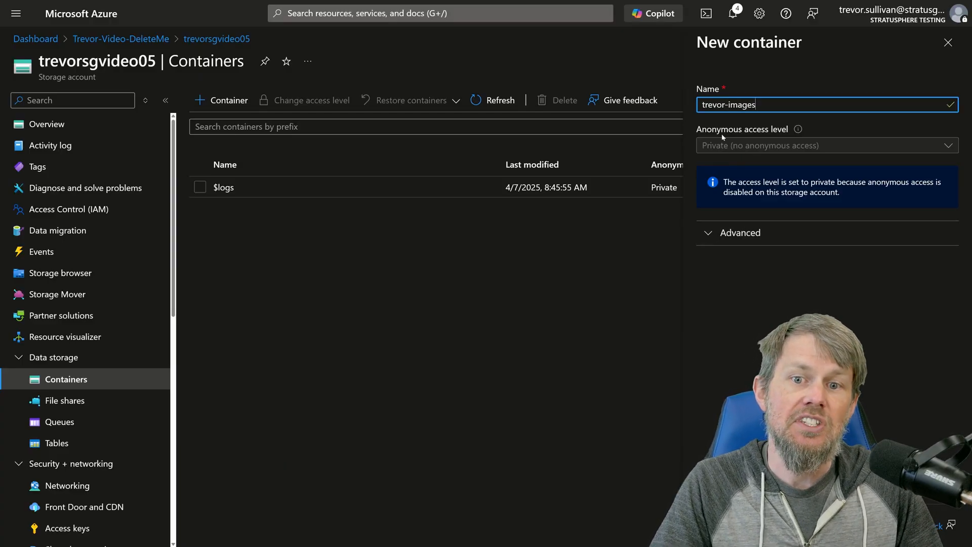
drag(708, 131, 783, 133)
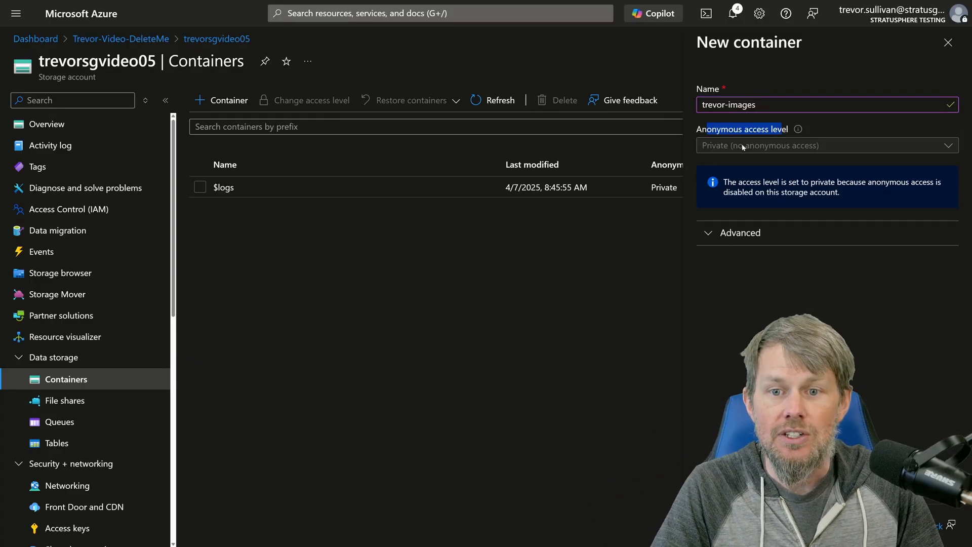
click(740, 131)
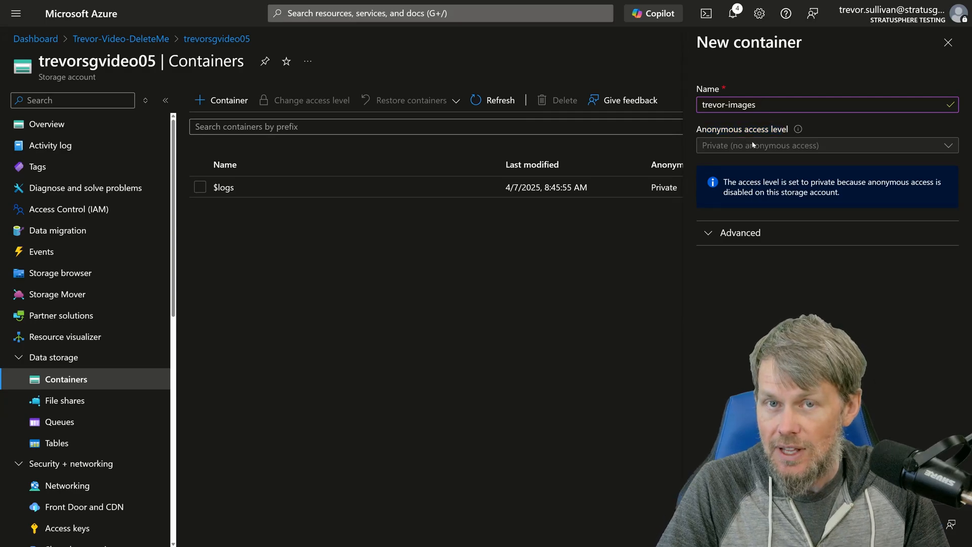
drag(759, 105, 677, 111)
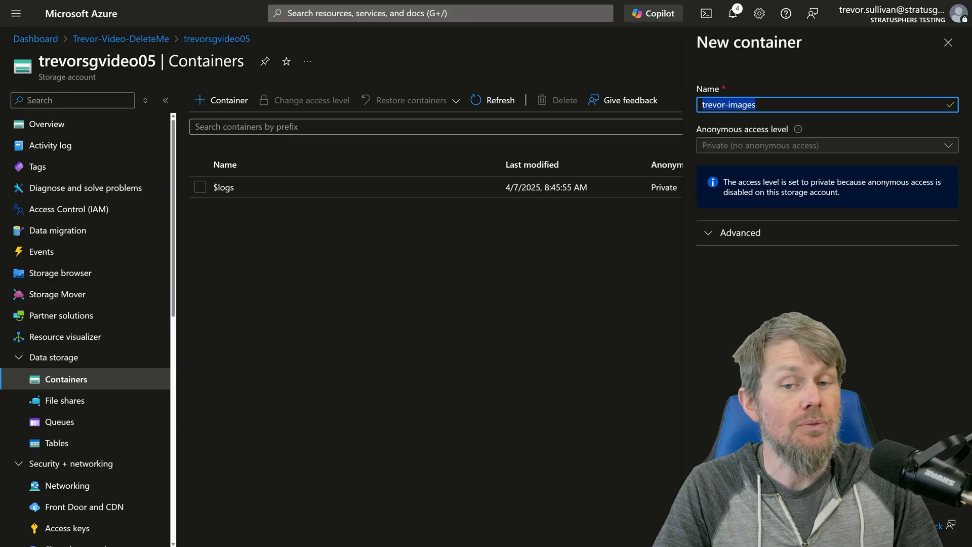
Check the encryption scope choices in the advanced options and create the trevor-images container with default settings
click(755, 251)
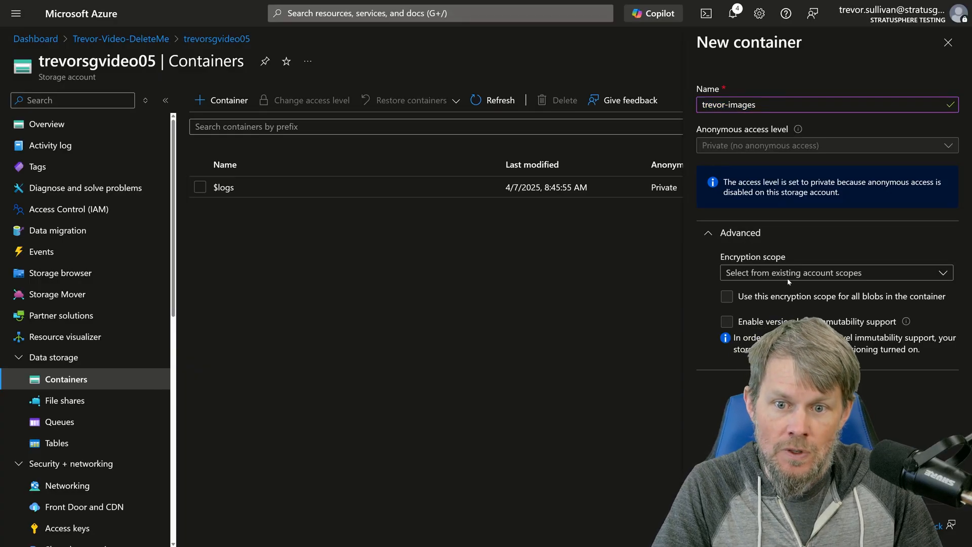
click(757, 273)
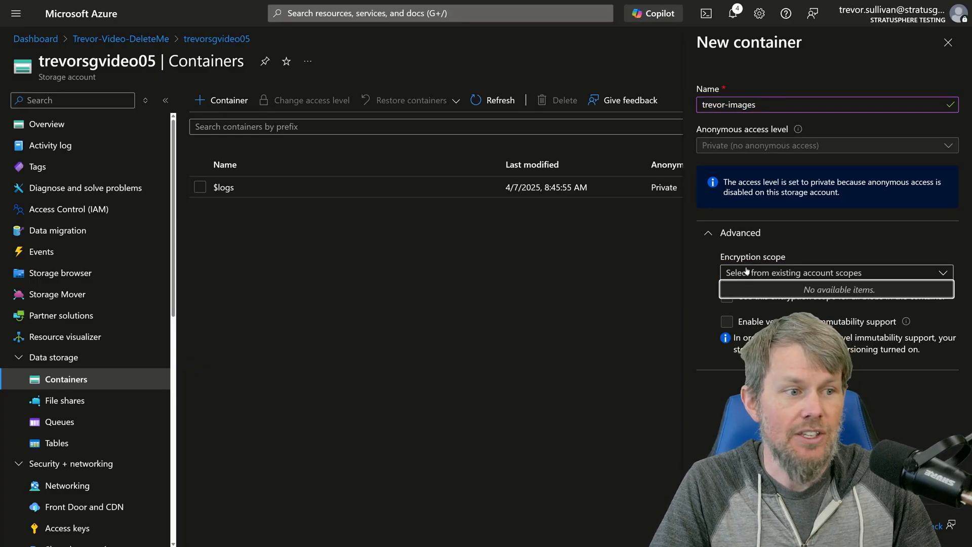
click(764, 274)
click(717, 235)
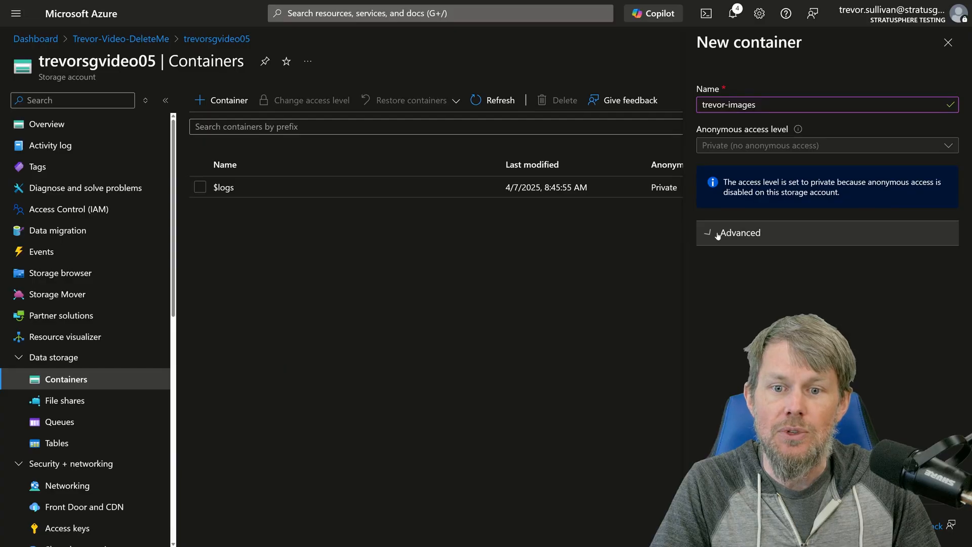
drag(708, 129, 686, 121)
click(716, 524)
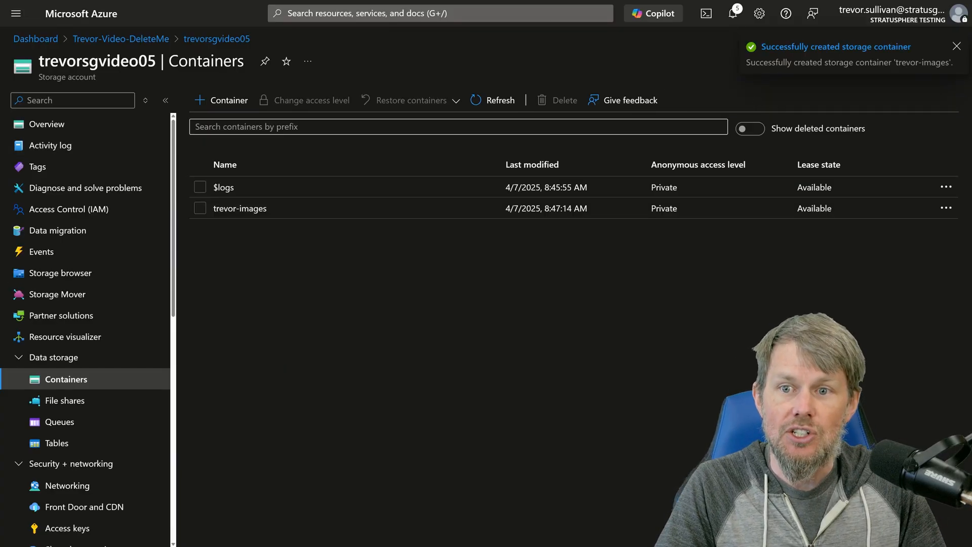
Create two more containers in the storage account, named videos and logs
click(223, 100)
text(videos)
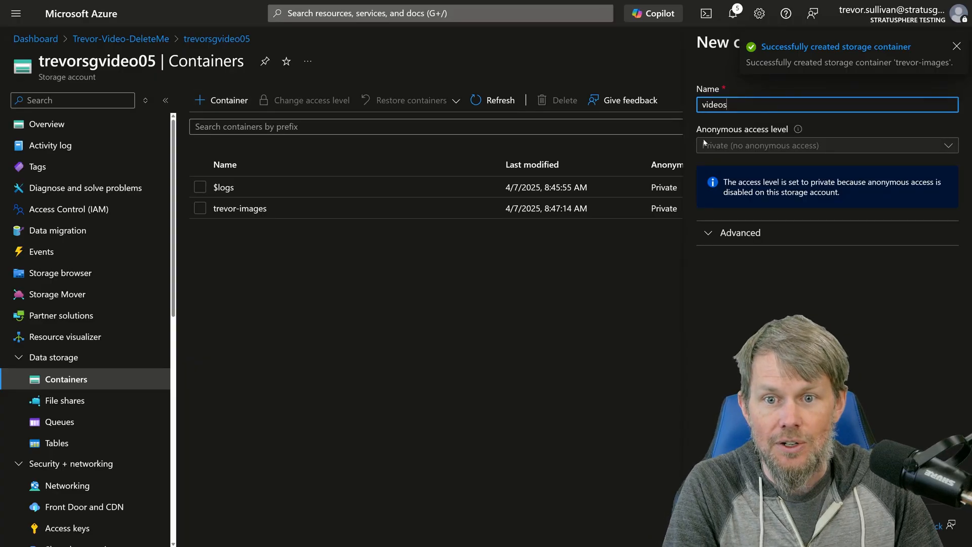
key(Return)
click(223, 100)
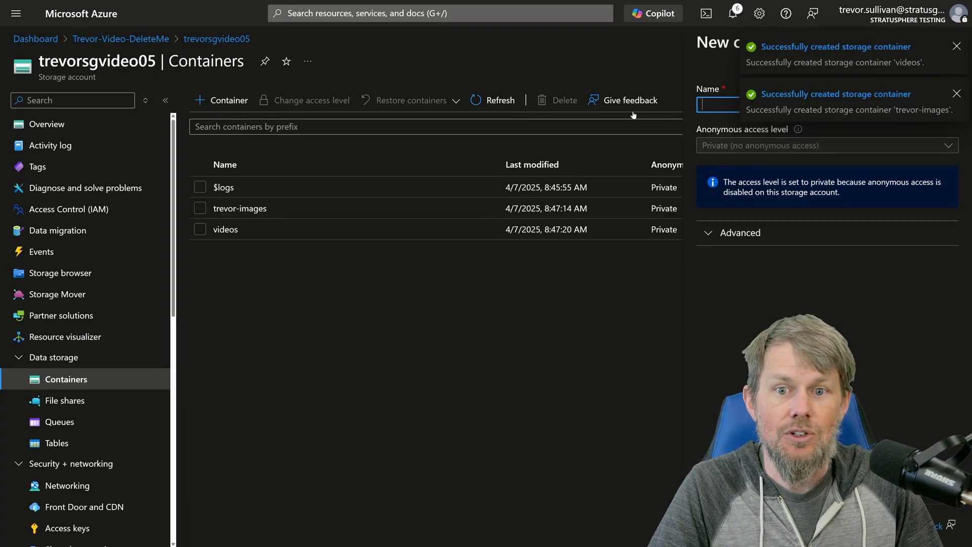
text(logs)
key(Return)
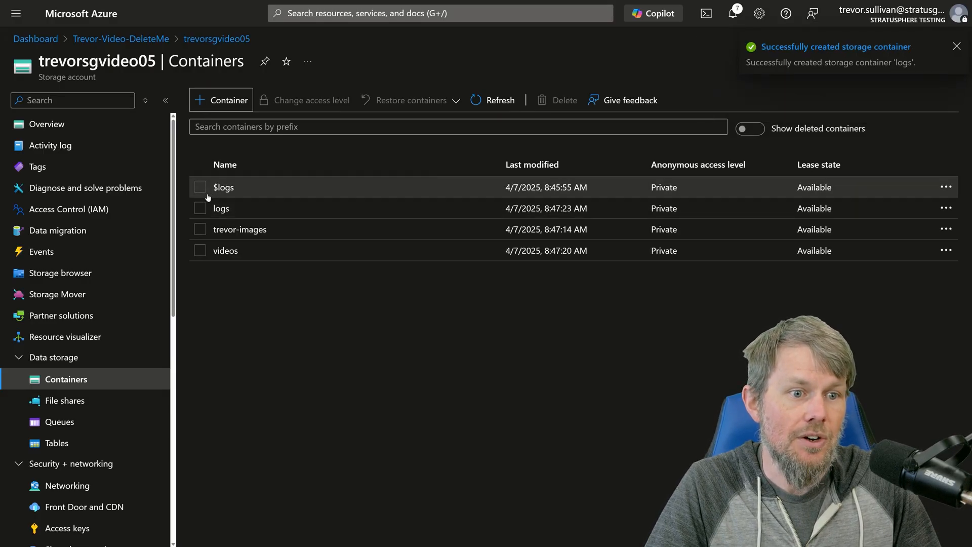
Create another container in the storage account, named website
click(223, 100)
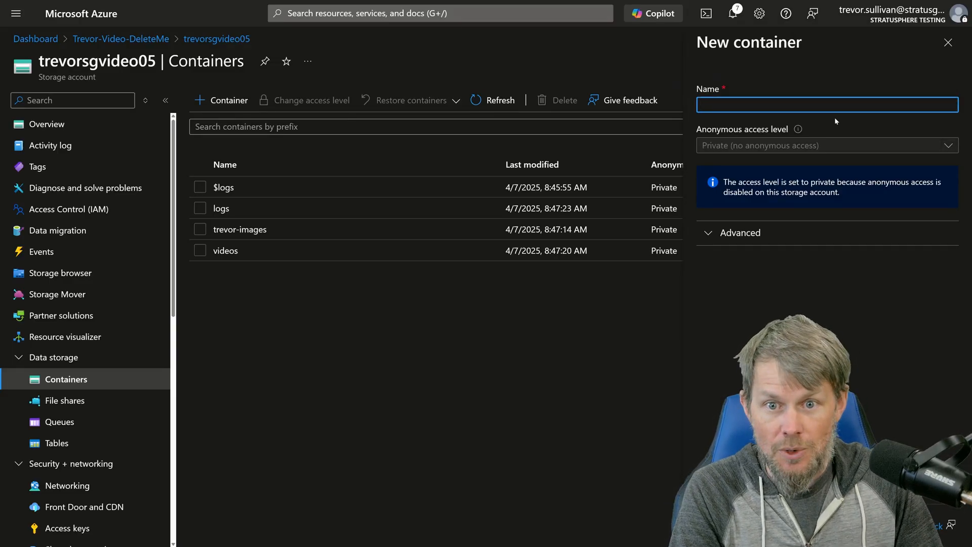
text(website)
key(Return)
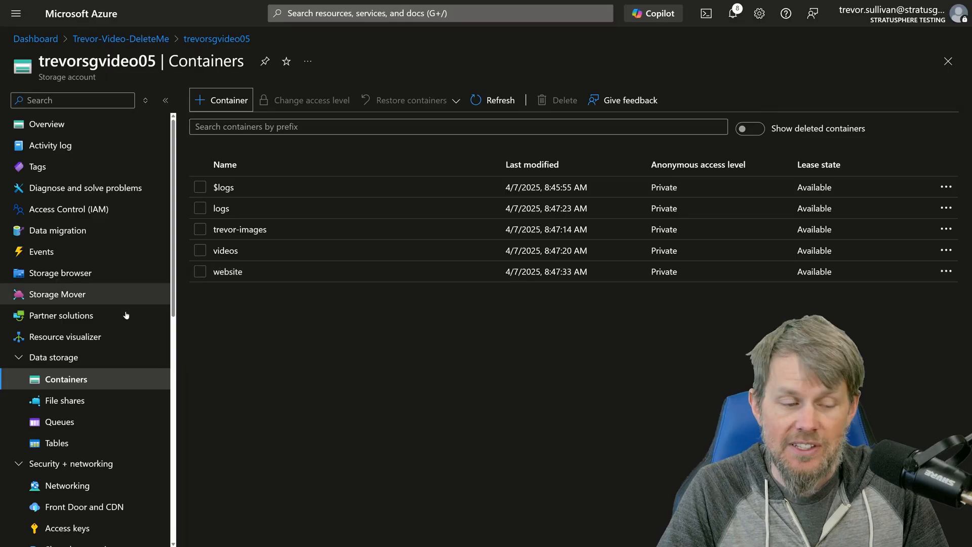
Preview the storage account's static website settings by switching hosting to Enabled, and discard the change
scroll(55, 368, down, 3)
scroll(55, 368, down, 4)
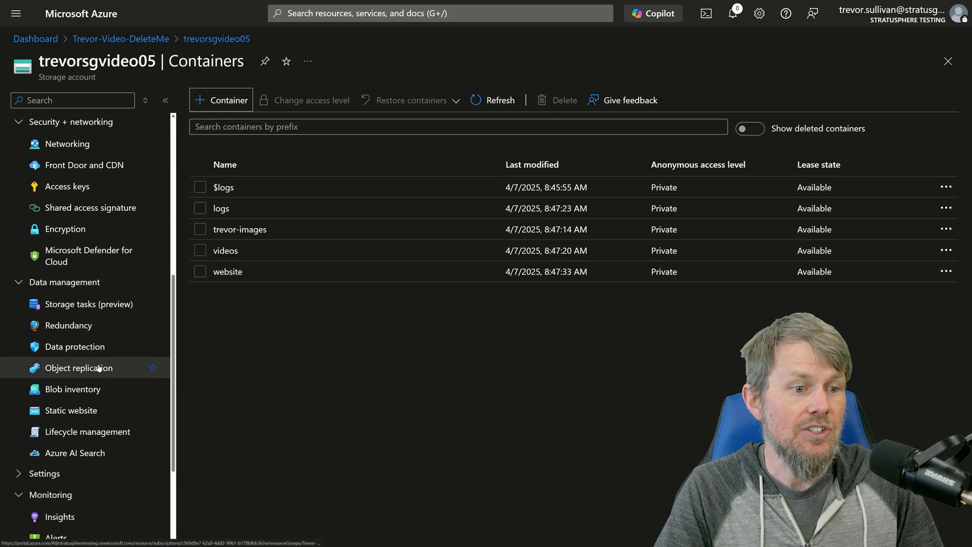
click(67, 410)
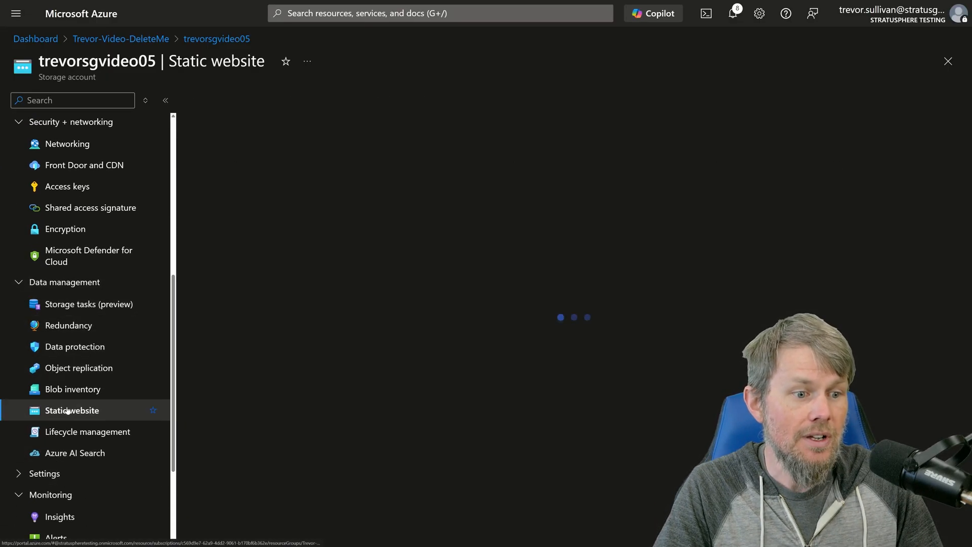
click(262, 175)
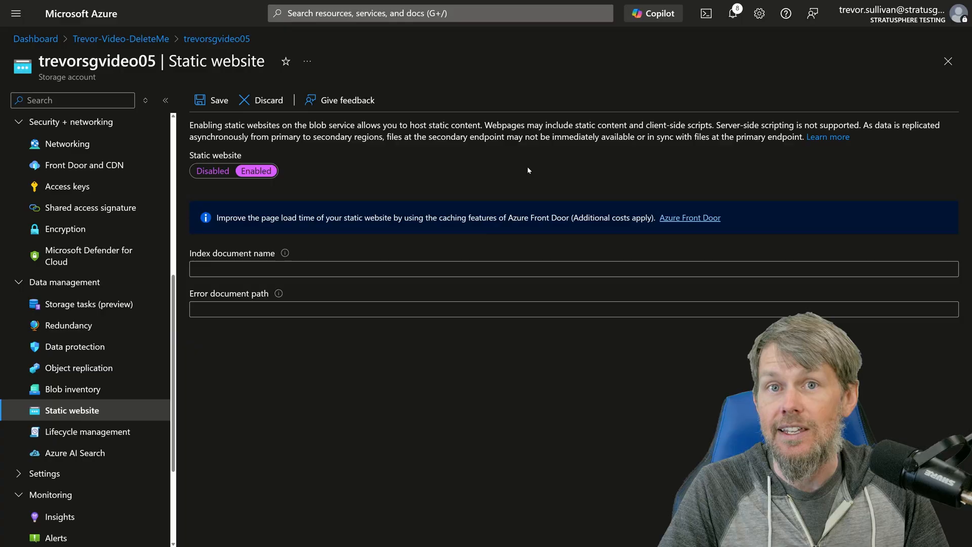
click(258, 104)
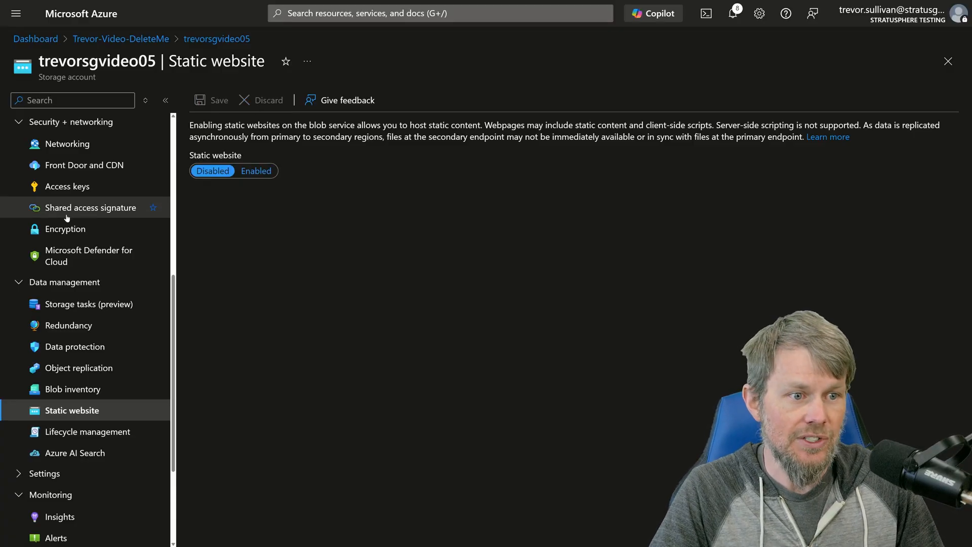
Upload the hwmonitor-thermalright-assassin-spirit-120-prime95 file as a blob to the videos container
scroll(43, 189, up, 2)
scroll(43, 188, up, 3)
click(66, 188)
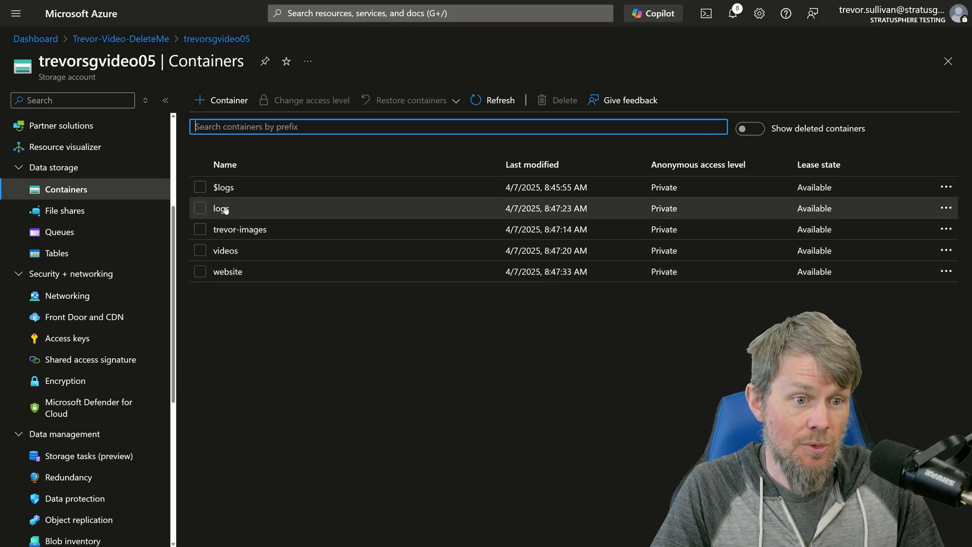
click(227, 252)
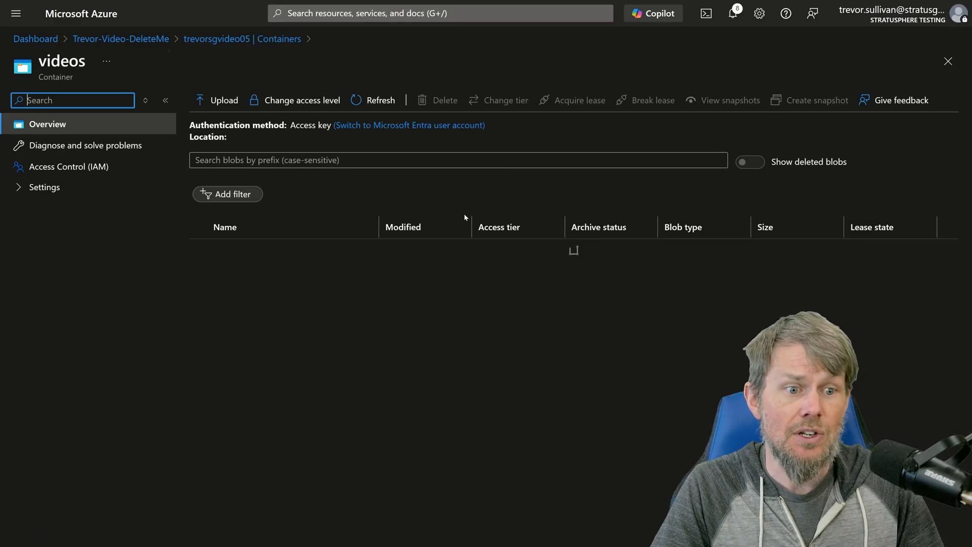
click(218, 101)
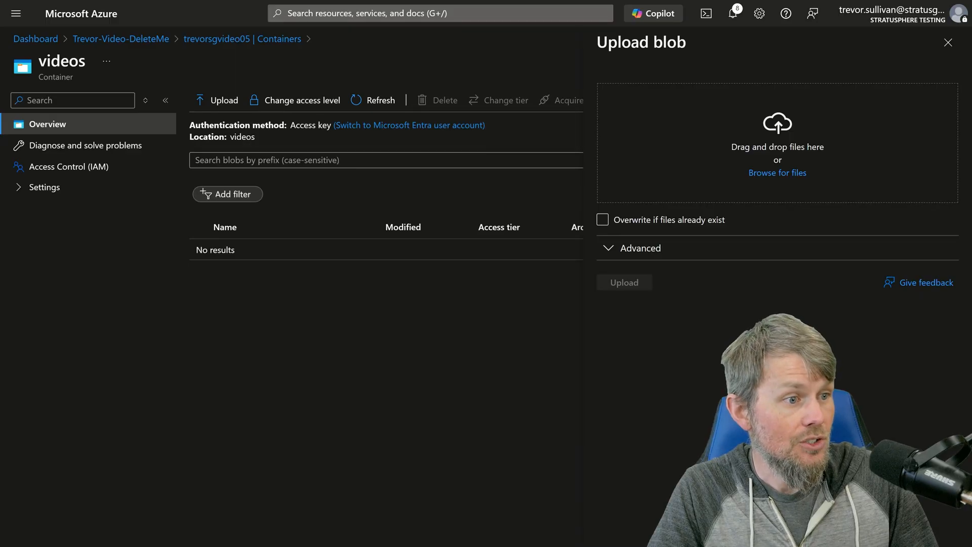
drag(567, 162, 759, 144)
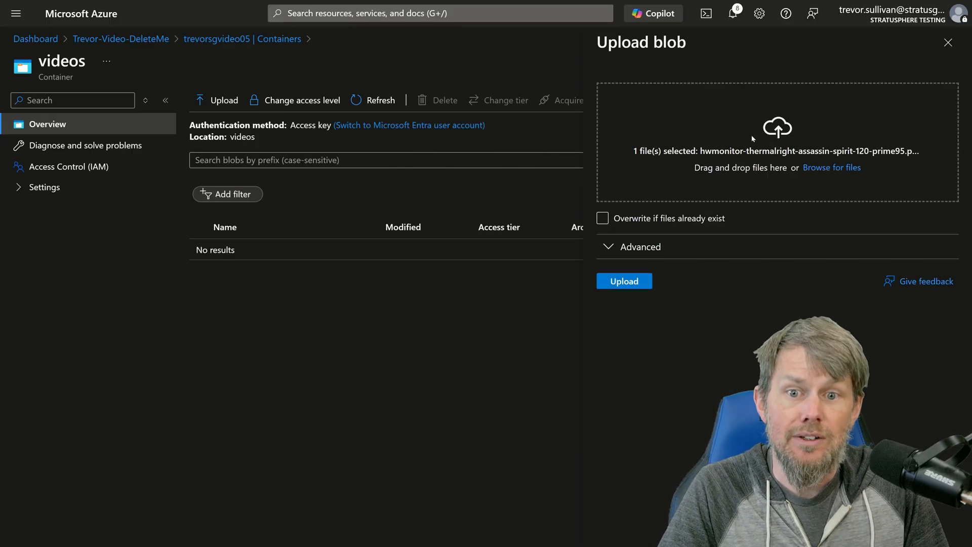
click(627, 280)
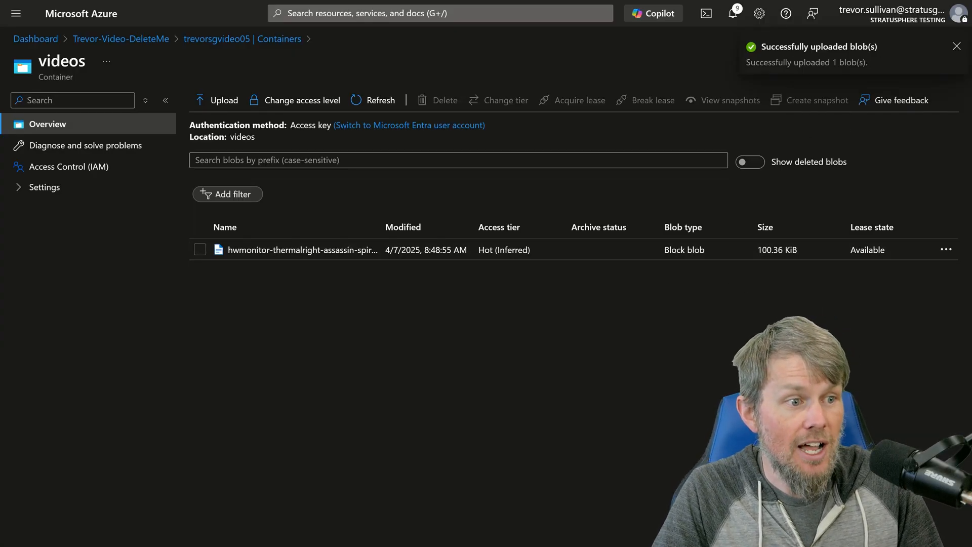
Upload Untitled.png as a blob to the website container
click(238, 39)
click(226, 271)
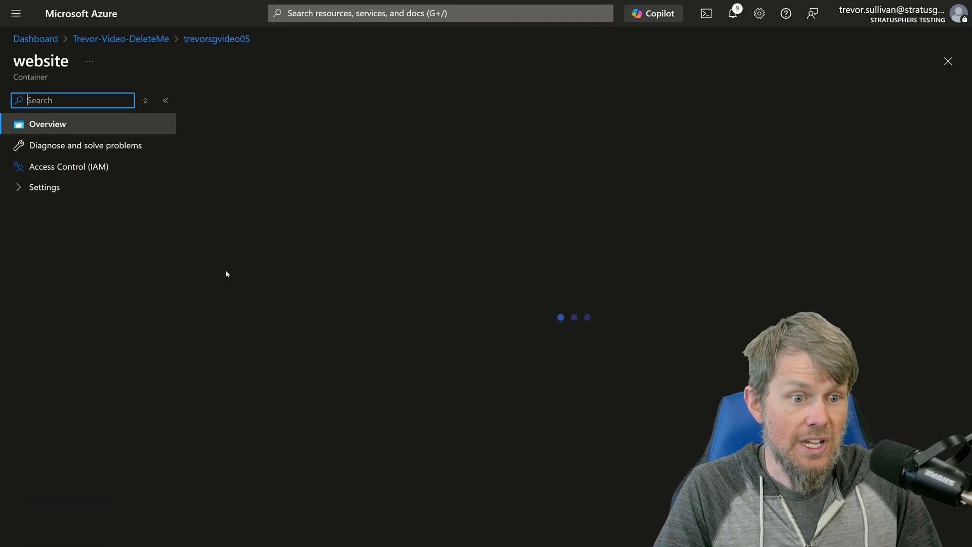
click(218, 99)
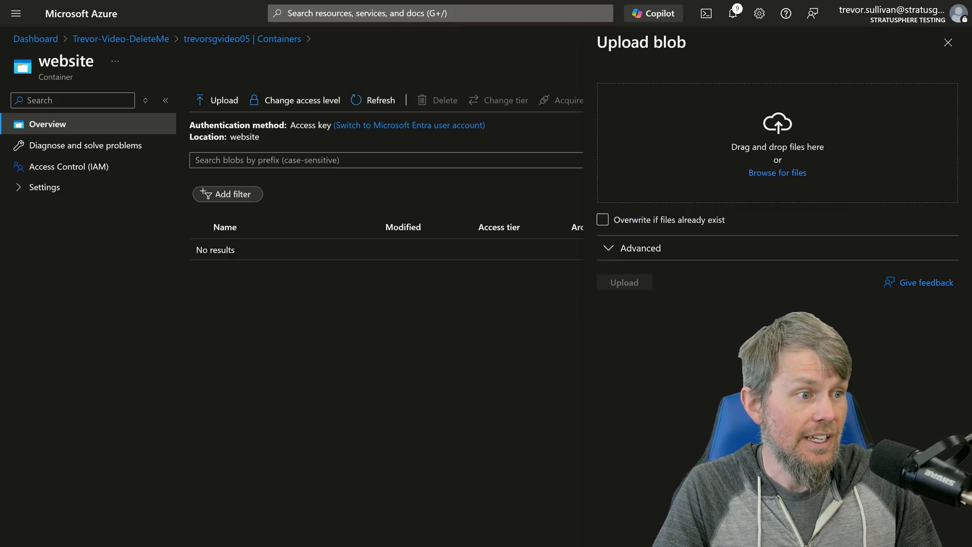
drag(653, 131, 688, 149)
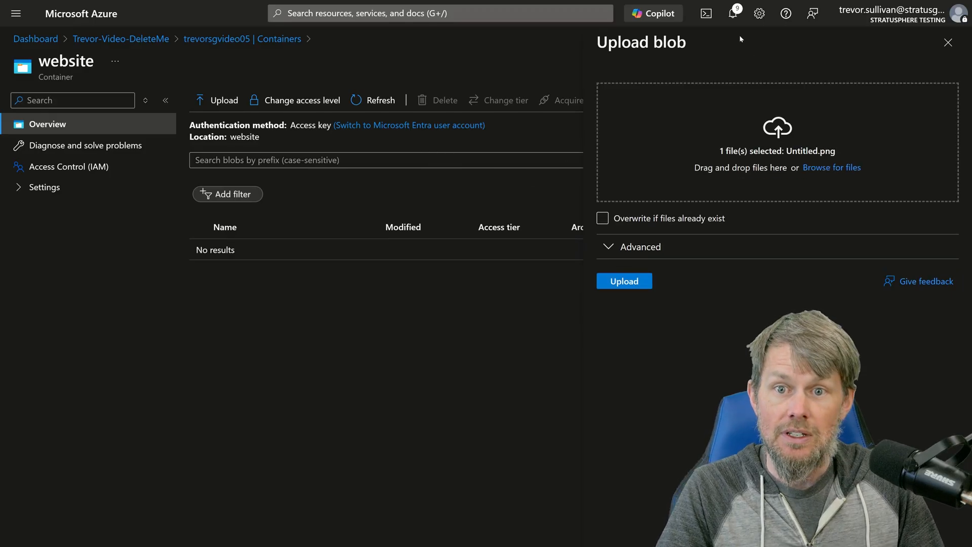
click(637, 283)
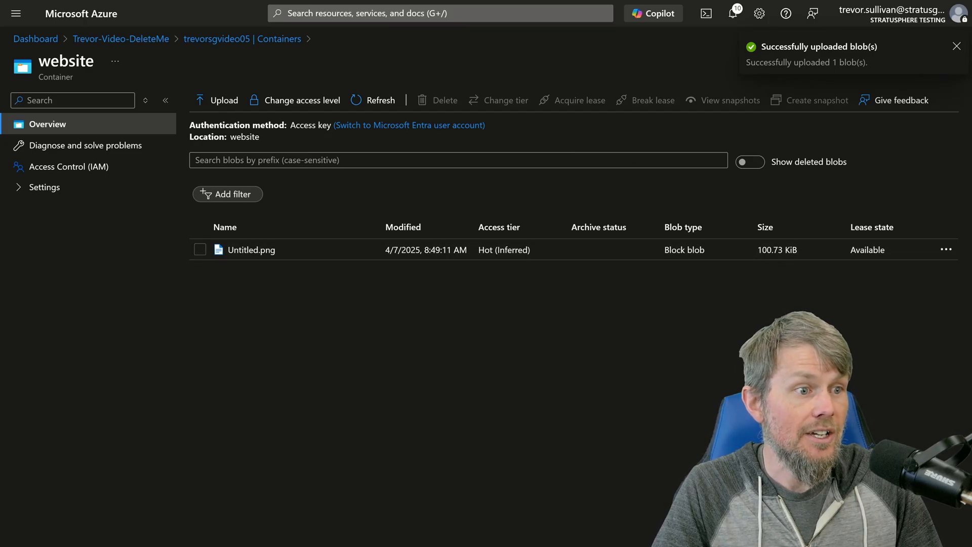
Upload 2024-03-09-trevor-quote.png as another blob to the website container
drag(0, 202, 759, 152)
click(218, 100)
click(633, 284)
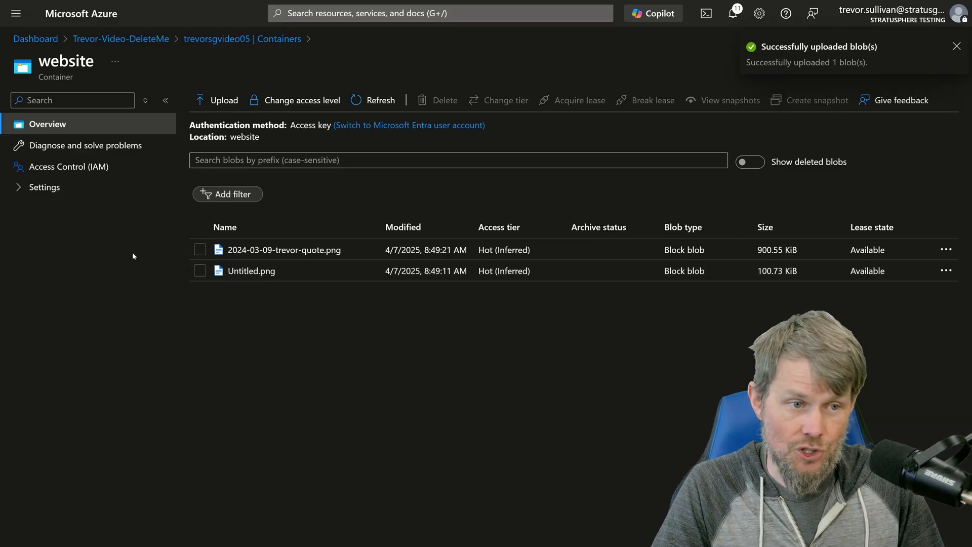
Open the website container's shared access token settings and select the Read and List permissions, leaving Key 1 as the signing key
click(55, 187)
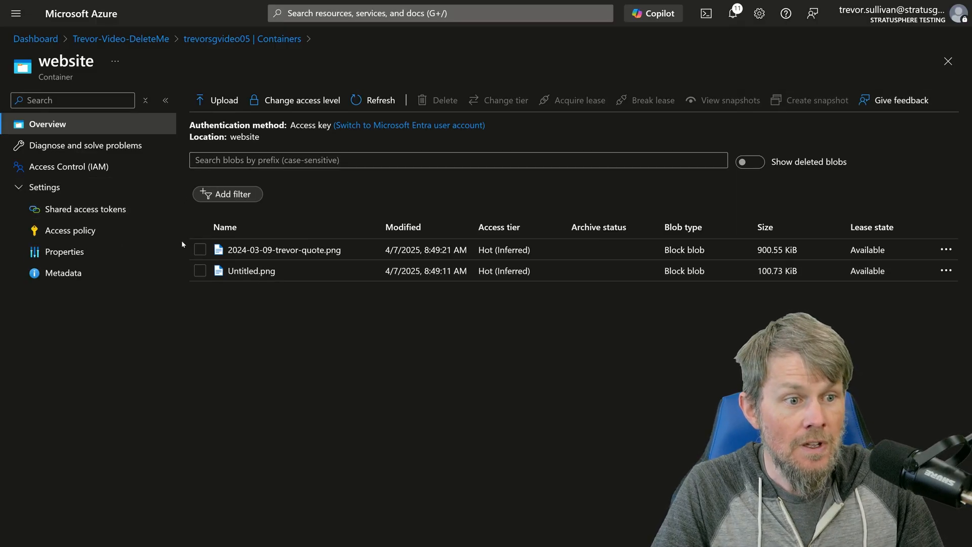
click(70, 211)
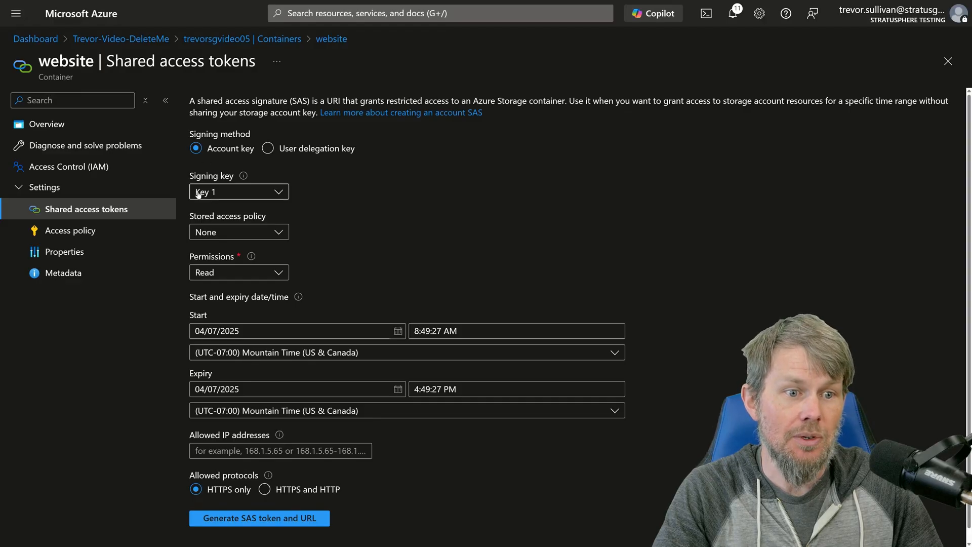
click(222, 197)
click(225, 197)
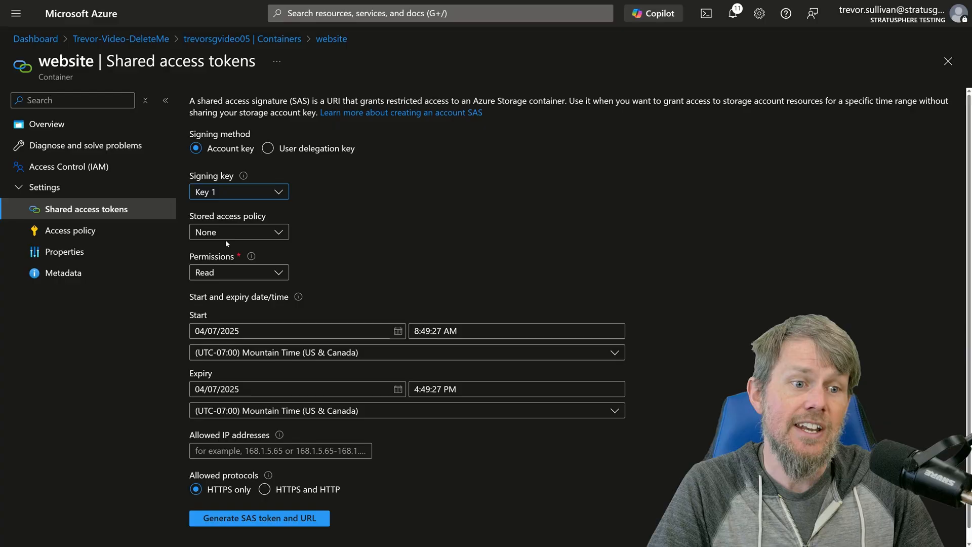
click(233, 278)
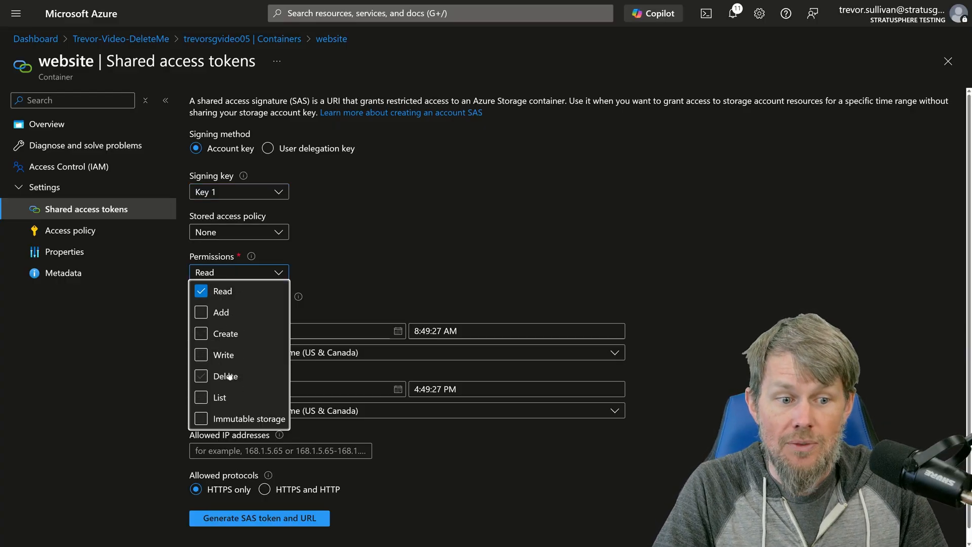
click(201, 398)
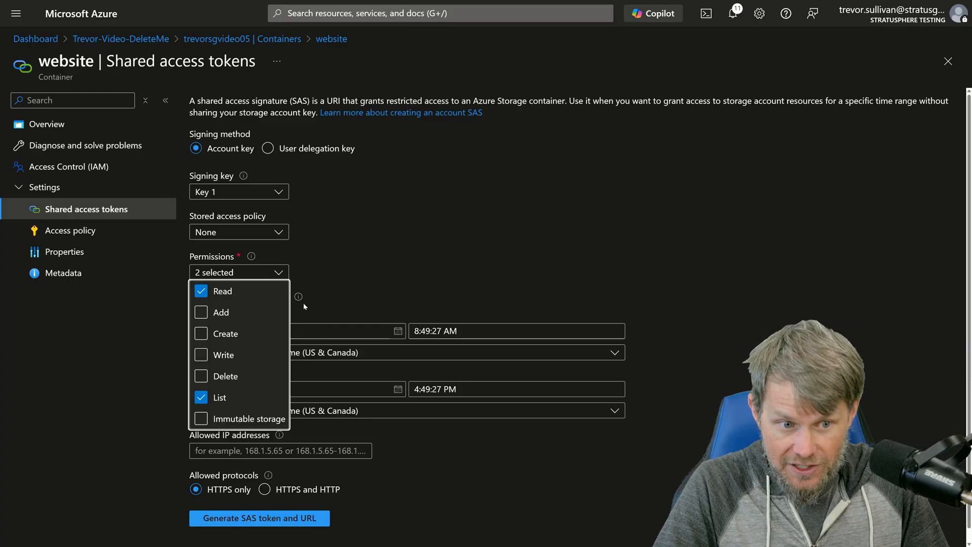
click(278, 273)
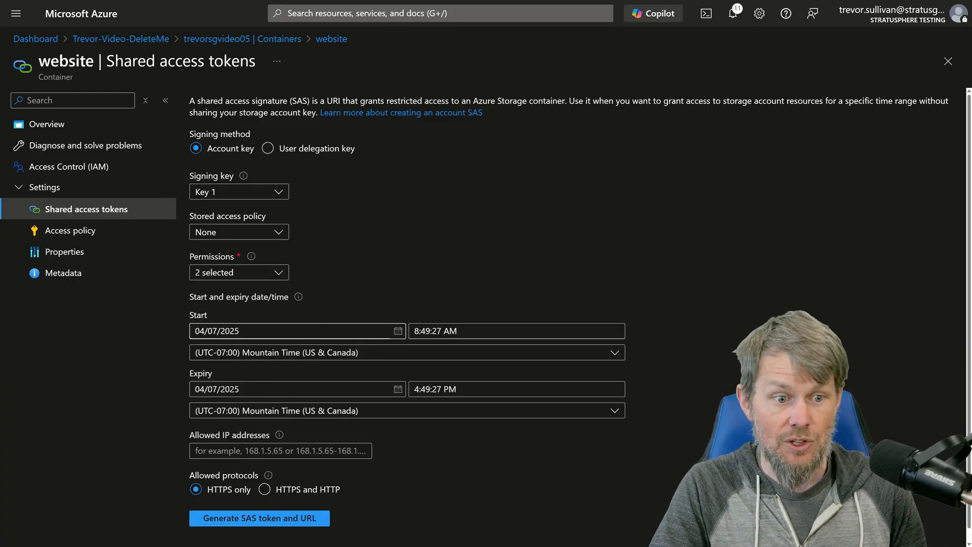
Set the website container's shared access token start time to 9:49:27 AM and look at the allowed IP addresses option
click(240, 330)
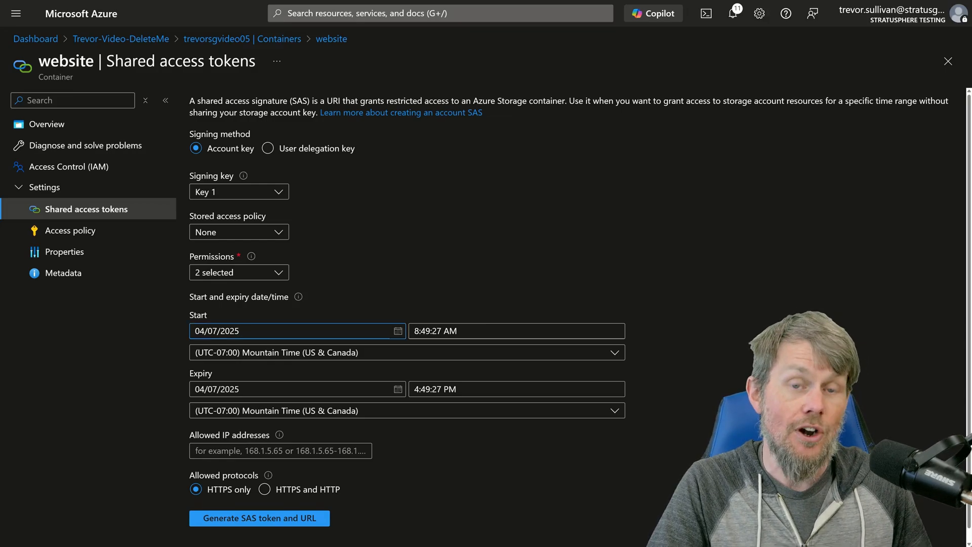
click(418, 331)
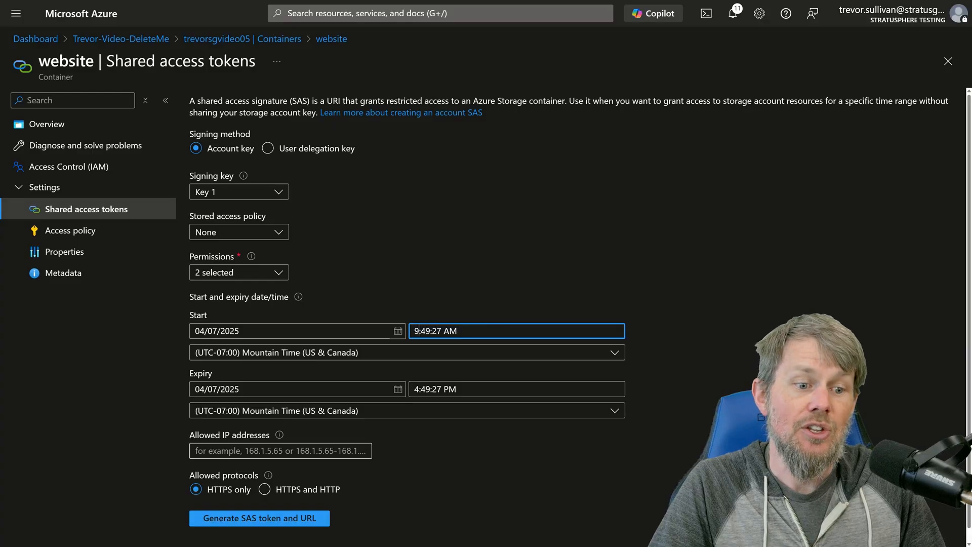
click(229, 446)
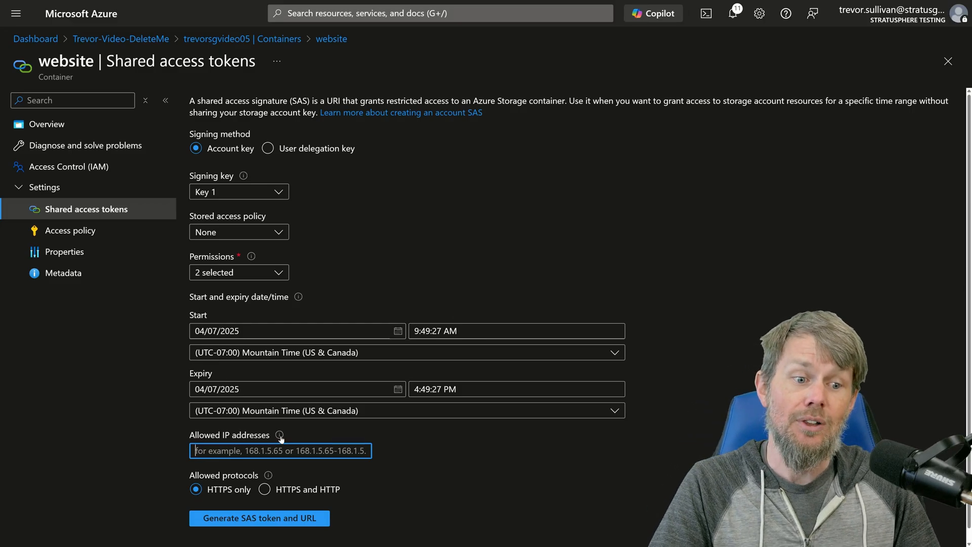
click(419, 331)
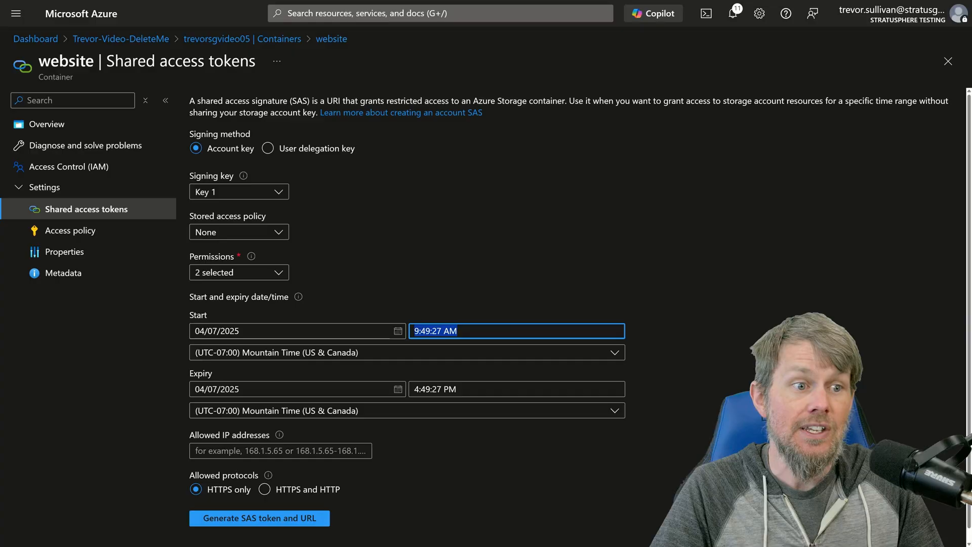
Open the hwmonitor-thermalright-assassin-spirit-120-prime95.png blob in the videos container and examine its properties and SAS generation options
click(253, 39)
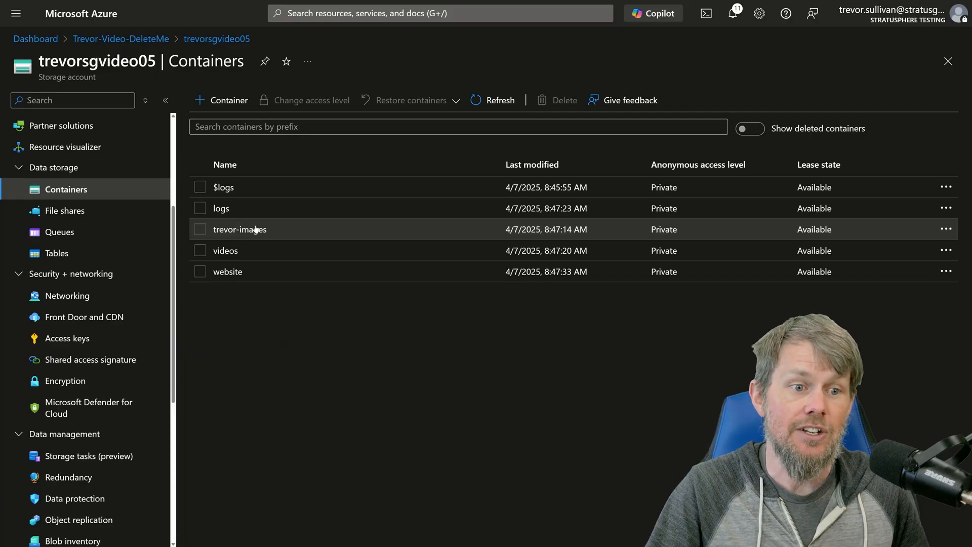
click(226, 250)
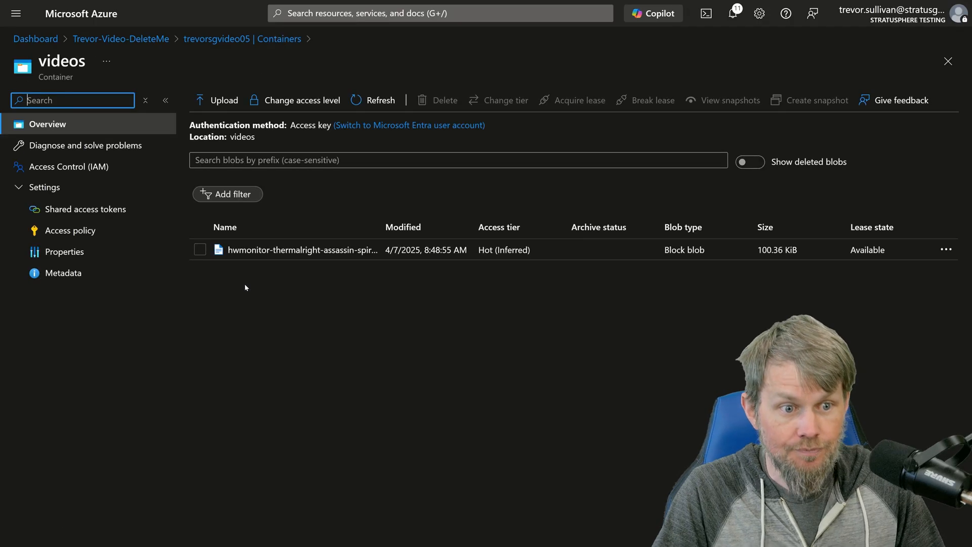
click(259, 251)
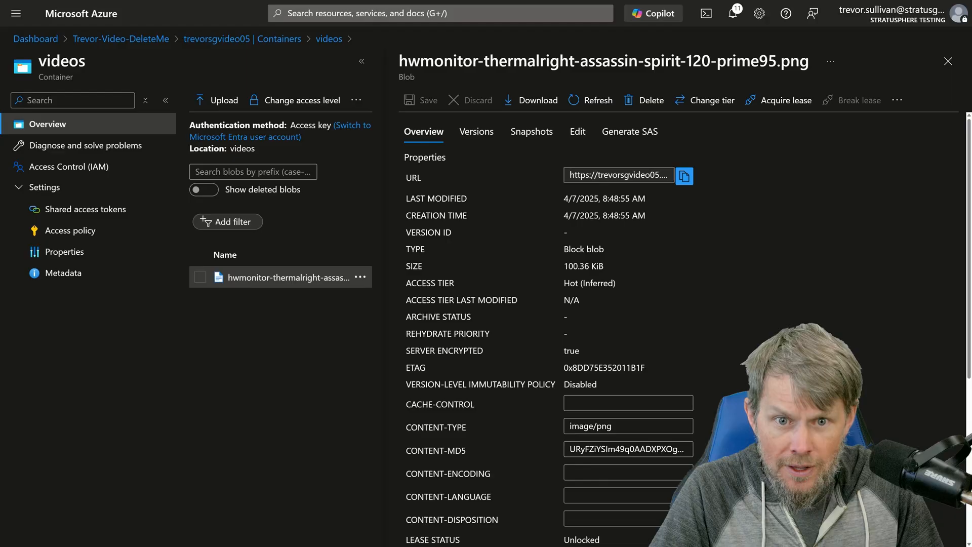
click(616, 130)
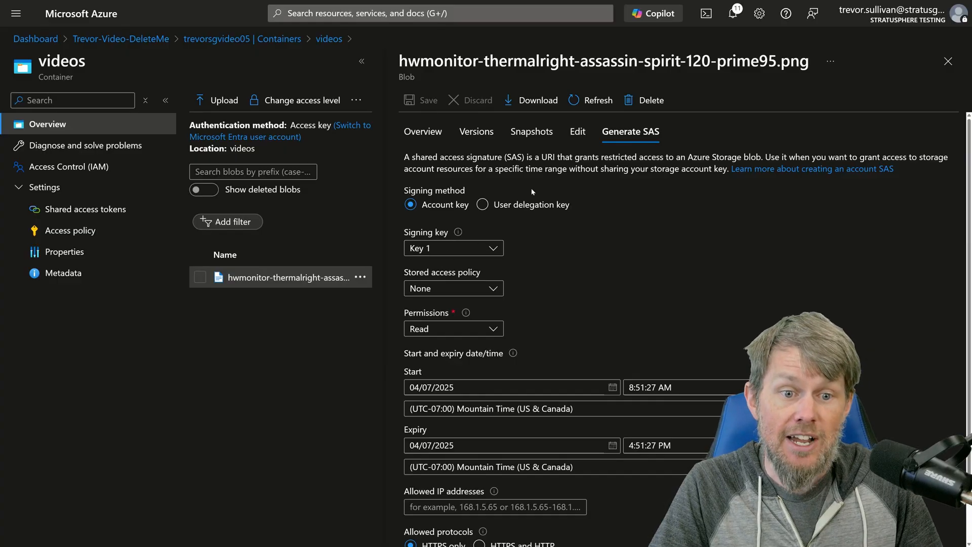
scroll(433, 233, down, 1)
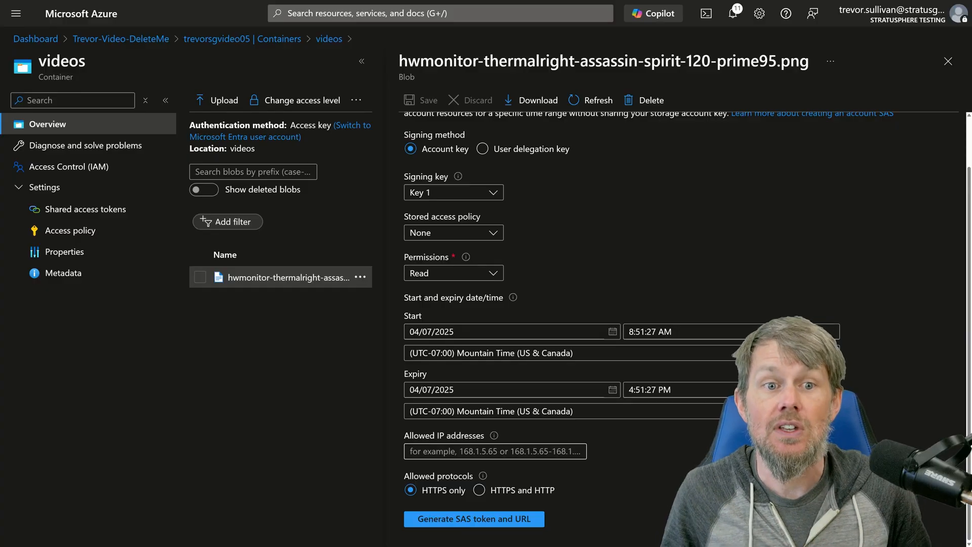
mouse_move(400, 62)
mouse_down()
mouse_move(644, 61)
mouse_move(405, 77)
mouse_up()
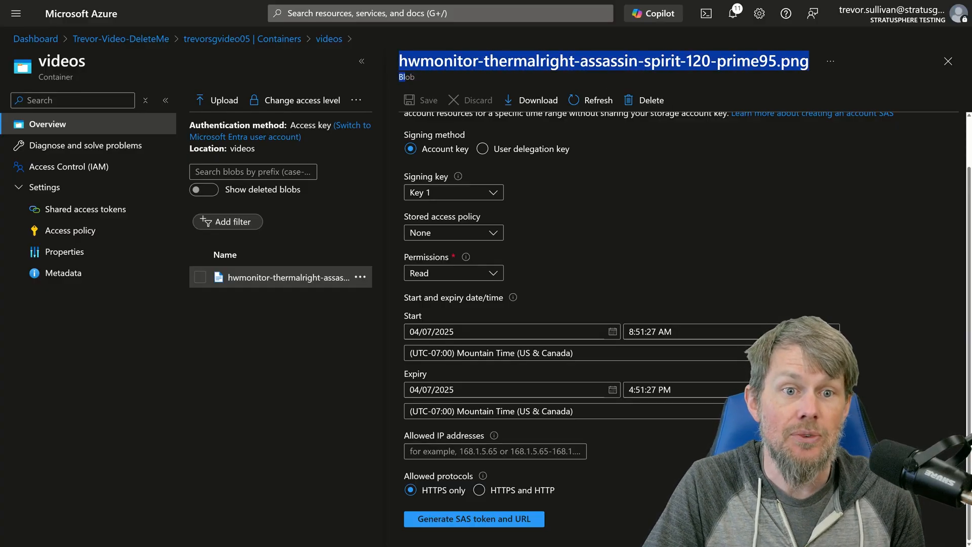
click(435, 76)
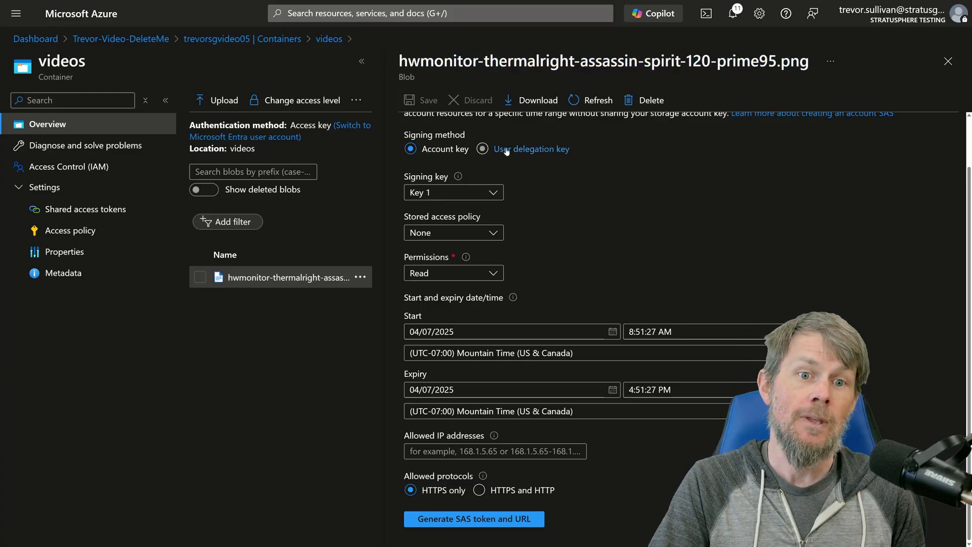
Display the hwmonitor blob's image in its Edit view and download the file
scroll(506, 151, up, 2)
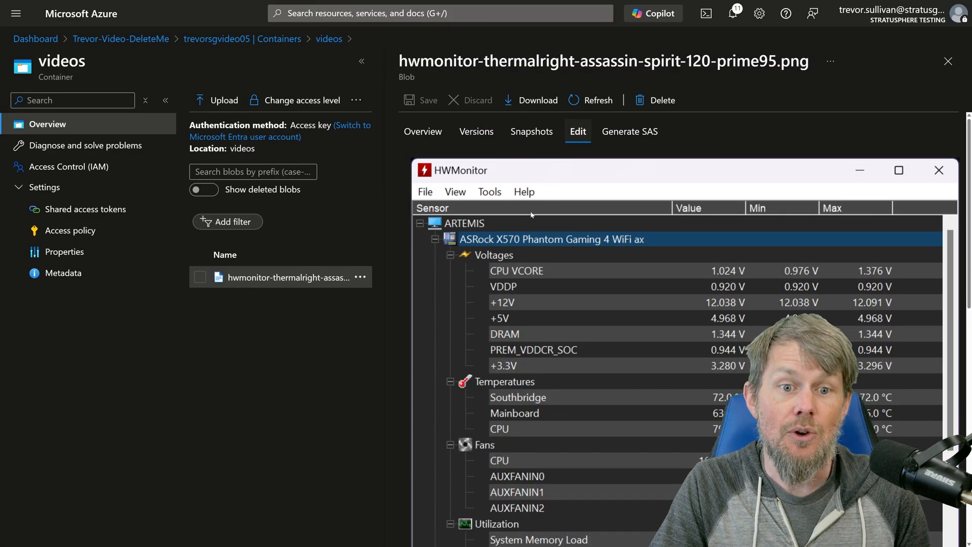
scroll(777, 214, down, 2)
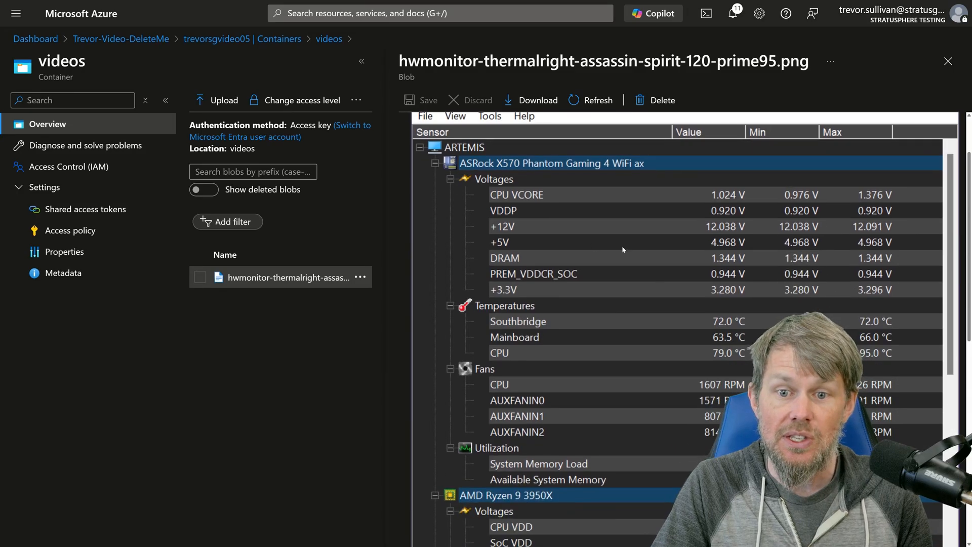
scroll(610, 249, down, 4)
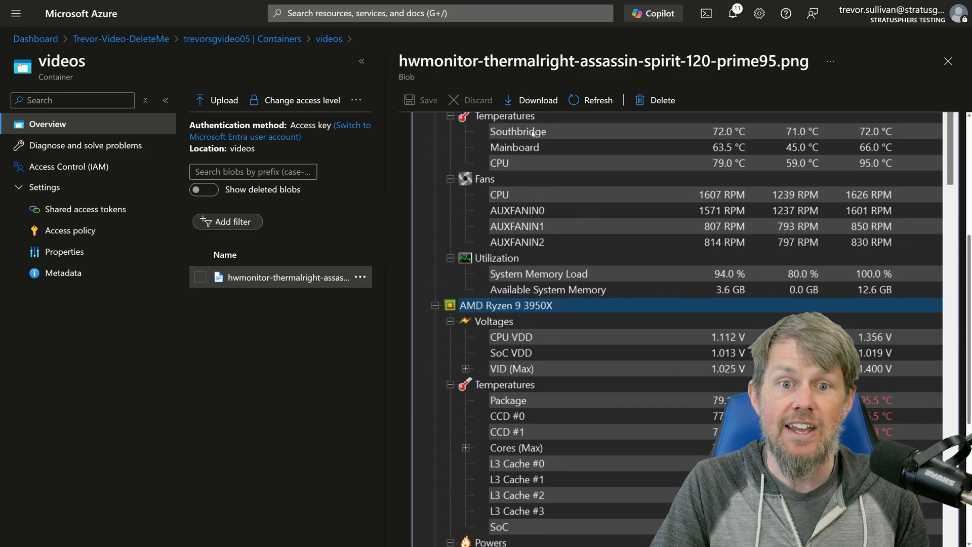
click(526, 101)
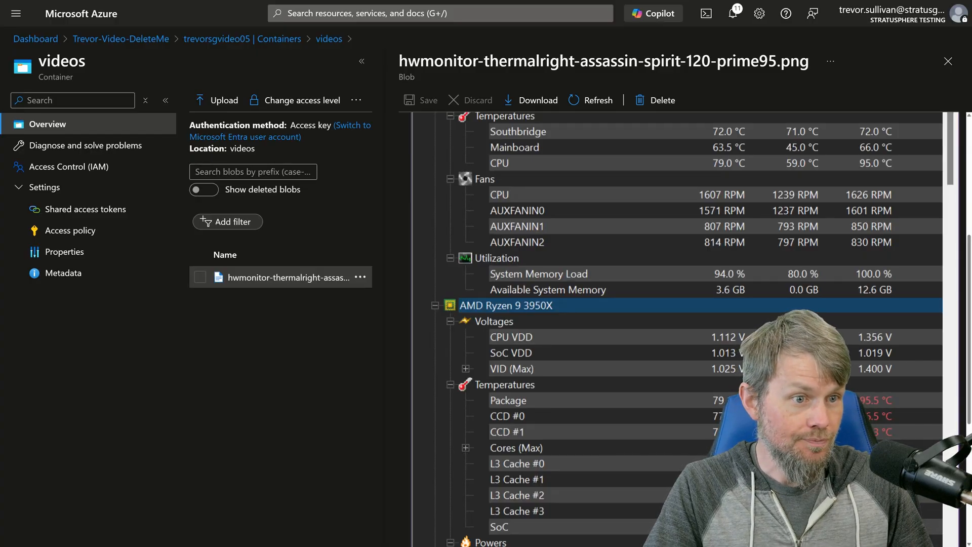
Switch to File Explorer and create a text document named sample-text.txt in the Pictures folder
drag(373, 130, 366, 99)
right_click(403, 284)
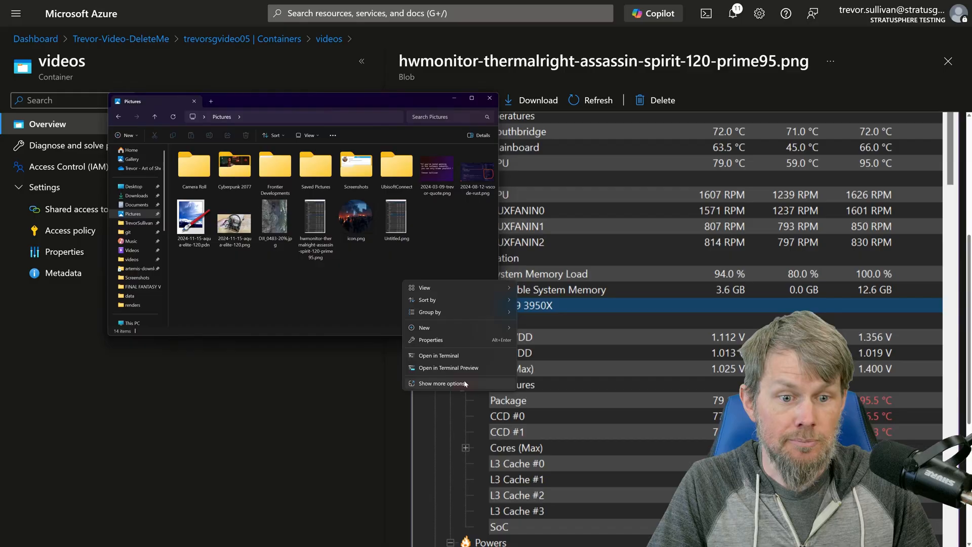
mouse_move(446, 327)
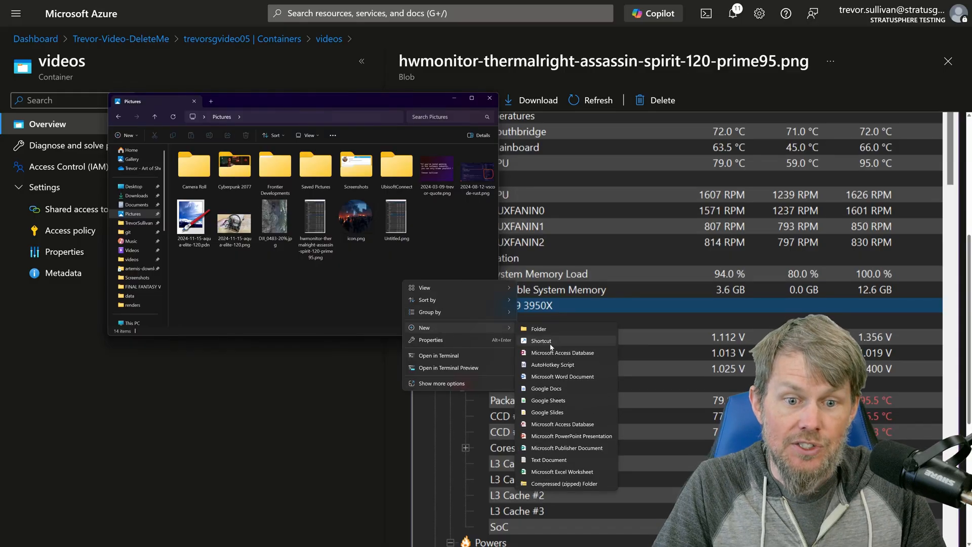
click(553, 459)
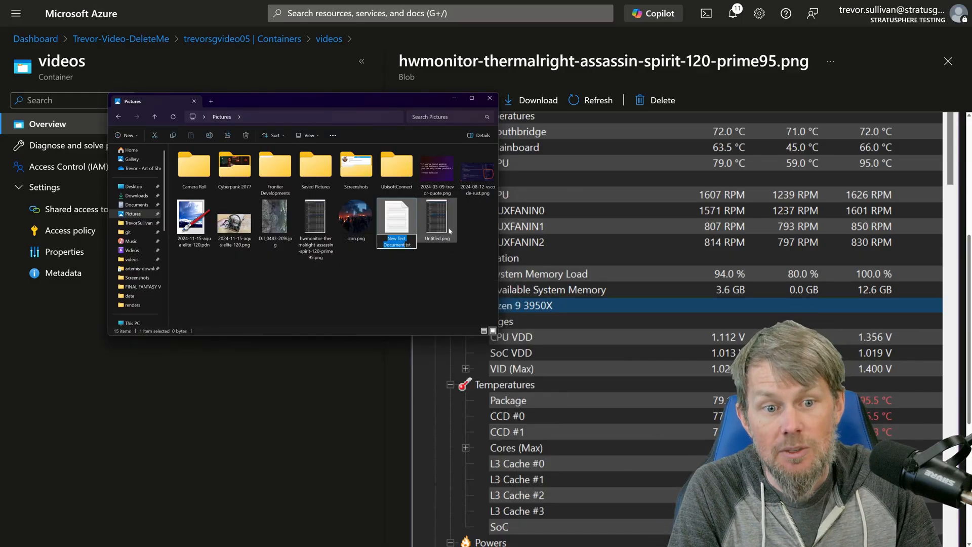
key(Return)
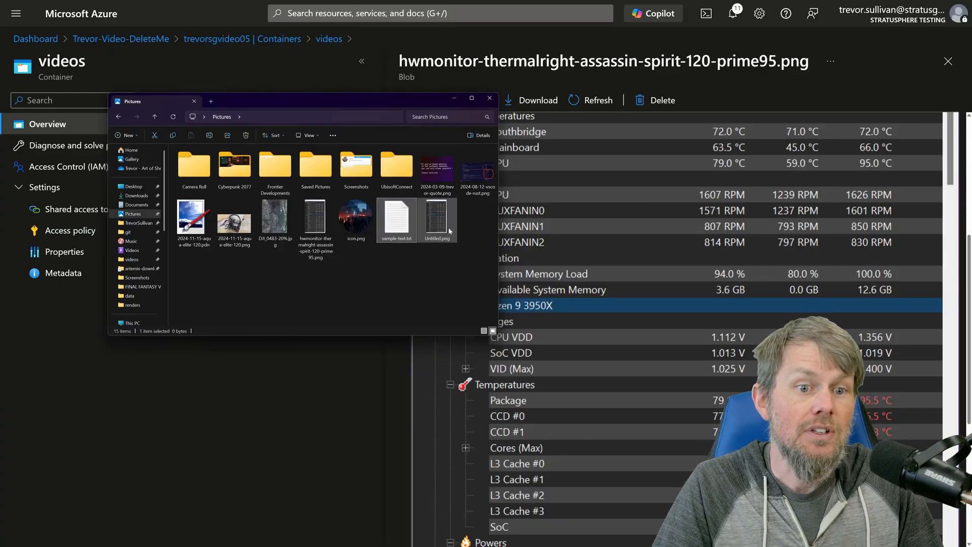
Write "Hello from StratusGrid" in sample-text.txt, save and close the file, and return to the Azure portal
double_click(400, 231)
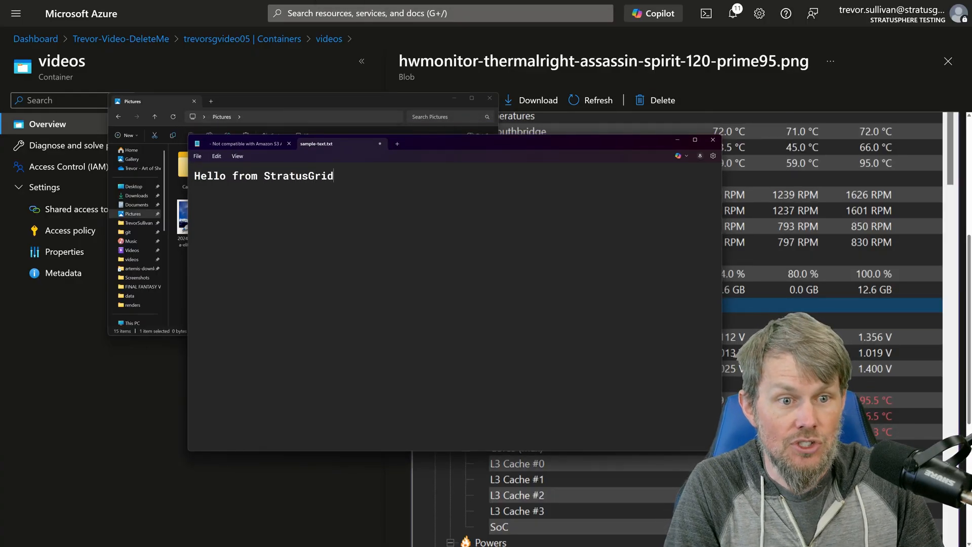
drag(433, 145, 593, 151)
key(ctrl+w)
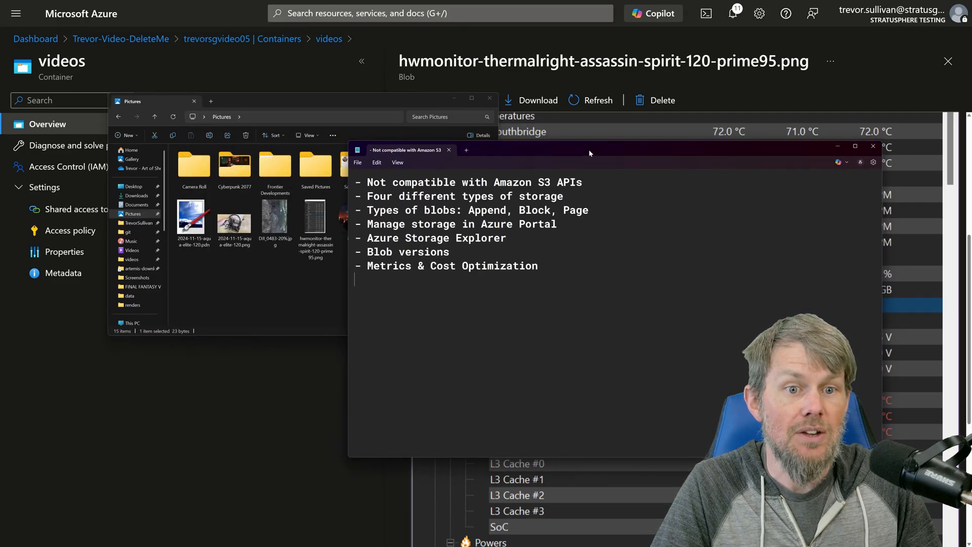
key(ctrl+w)
click(661, 321)
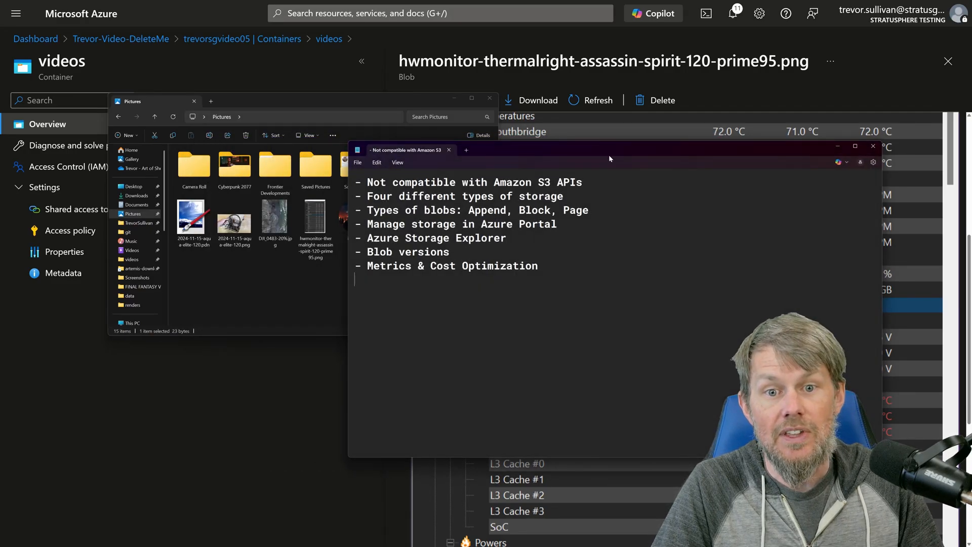
key(super+Down)
click(428, 273)
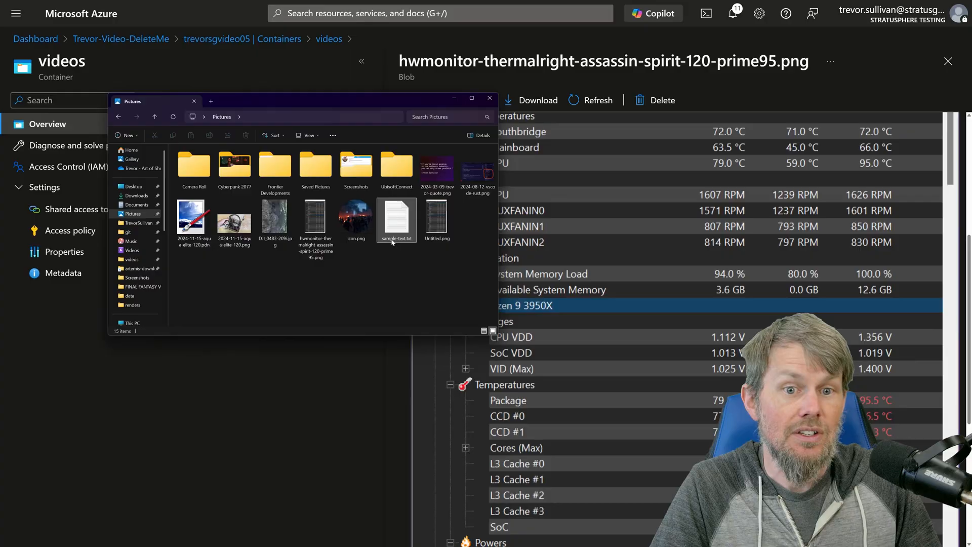
key(super+Down)
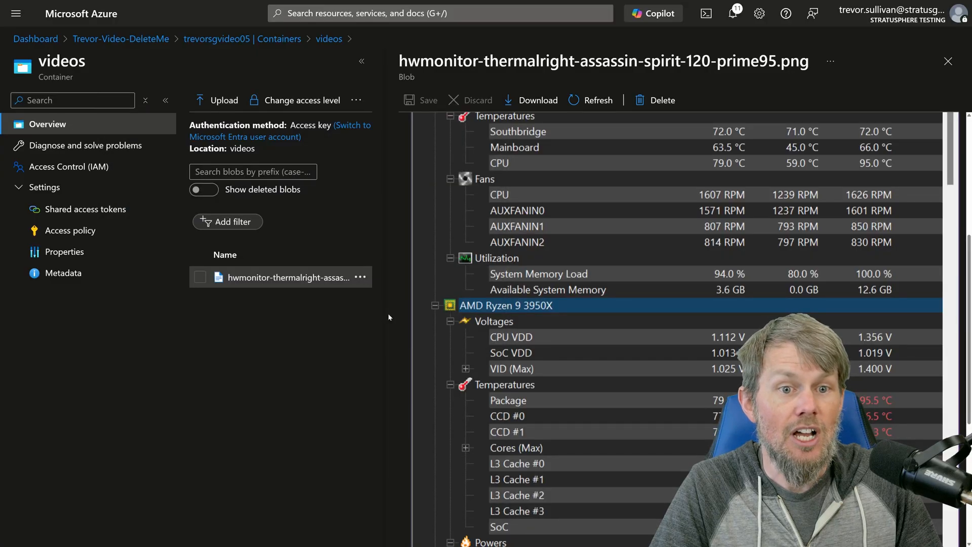
Close the hwmonitor blob, return to the trevorsgvideo05 container list and create a container named text-files
click(947, 62)
click(210, 40)
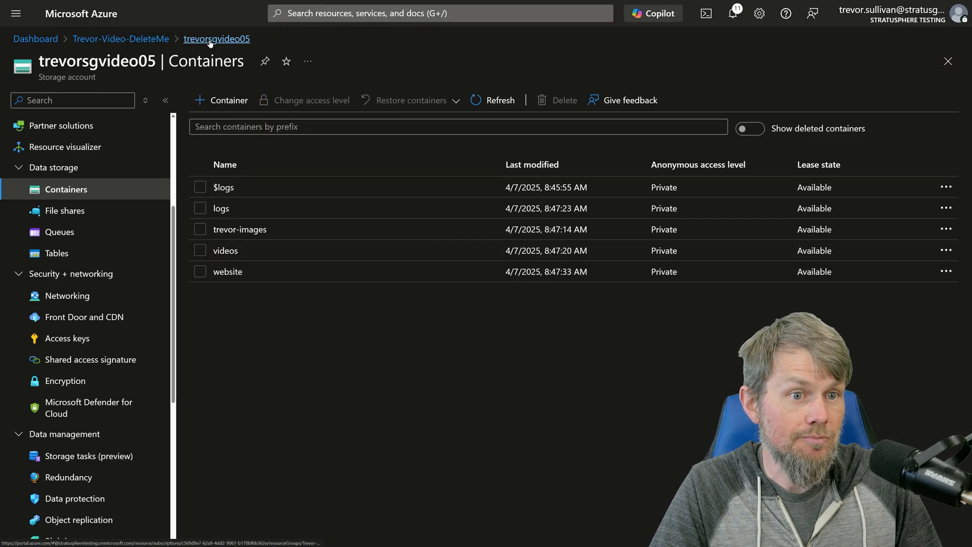
click(223, 99)
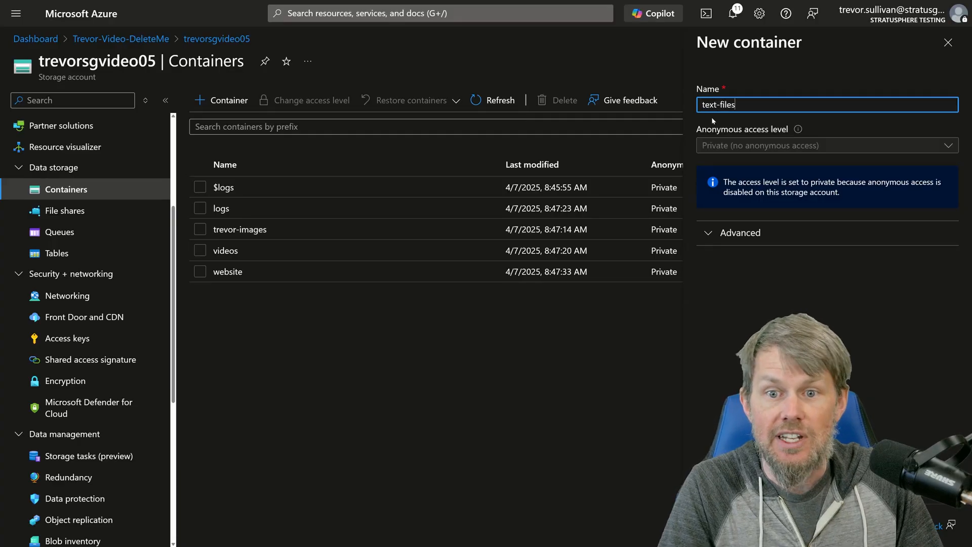
click(715, 525)
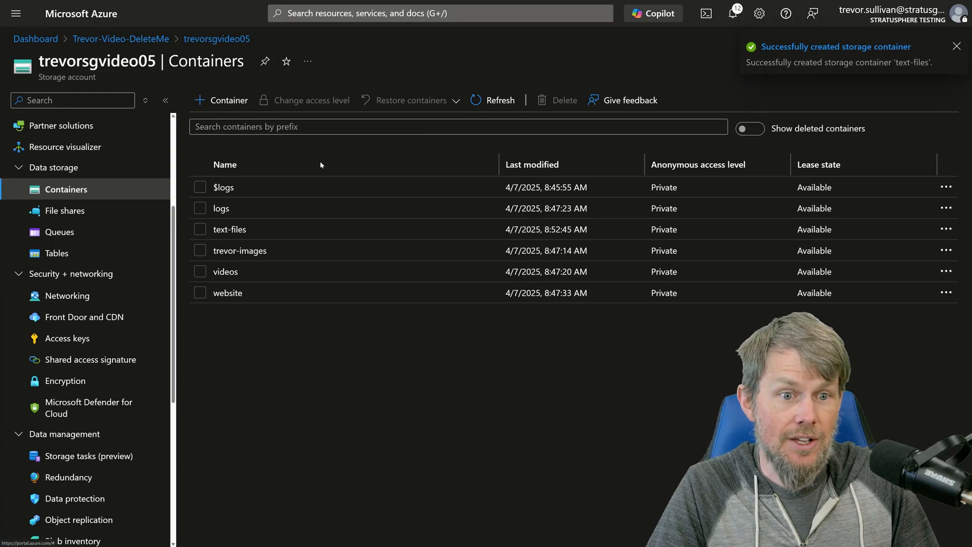
Upload sample-text.txt from the Pictures folder in File Explorer to the text-files container
click(227, 236)
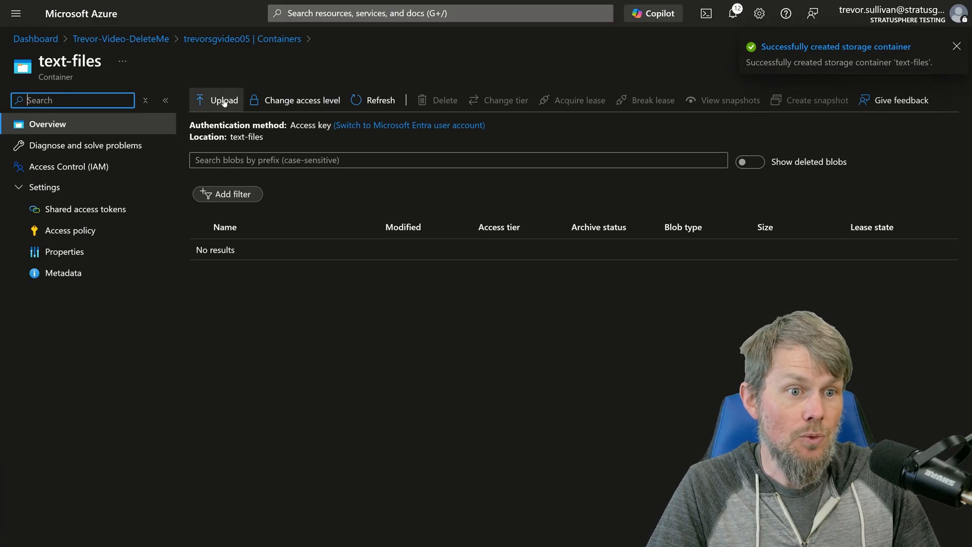
click(234, 104)
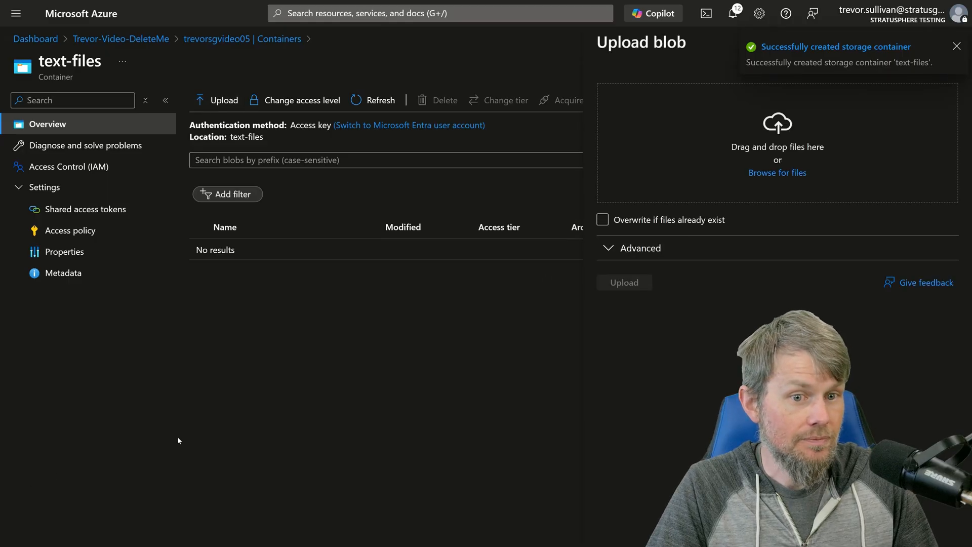
key(super+Tab)
click(539, 254)
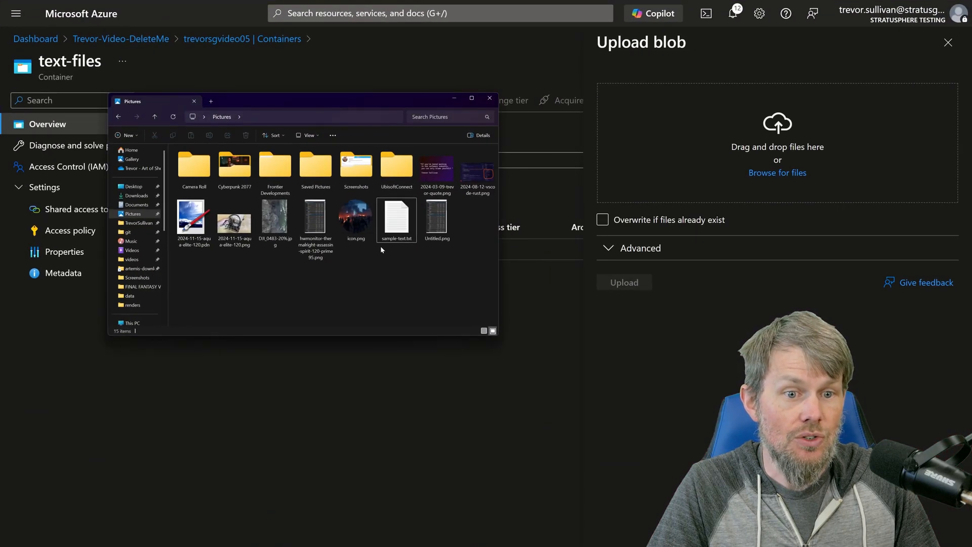
drag(395, 222, 775, 146)
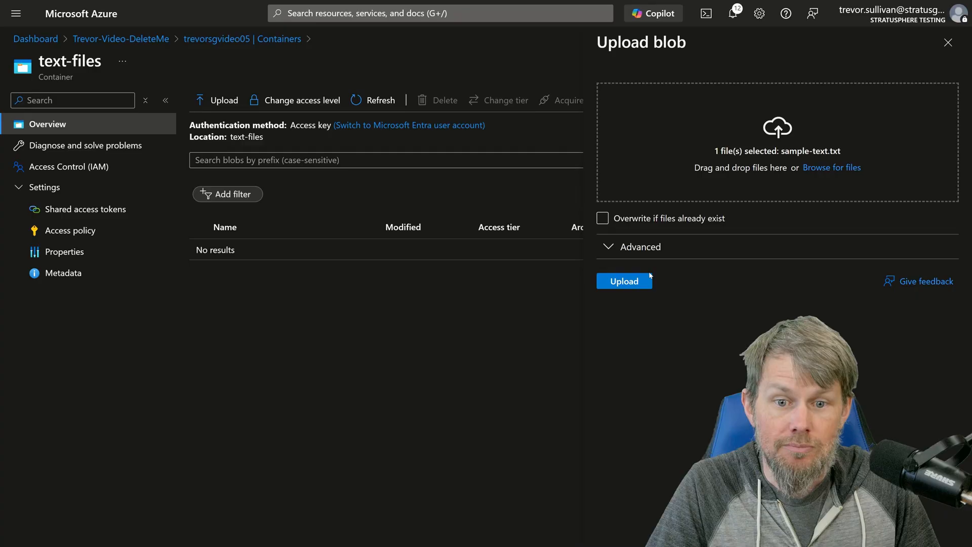
click(637, 281)
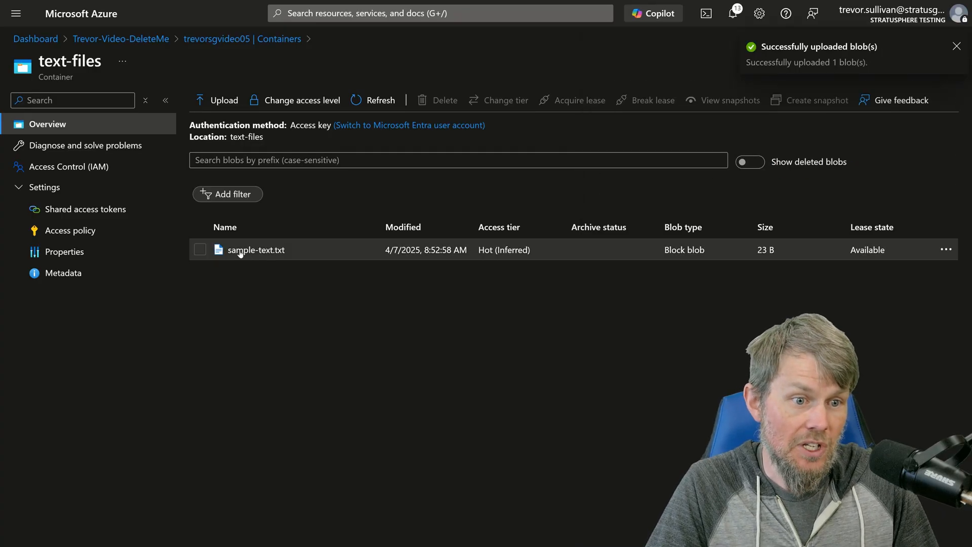
Open the sample-text.txt blob in its Edit view and inspect its text content
click(240, 251)
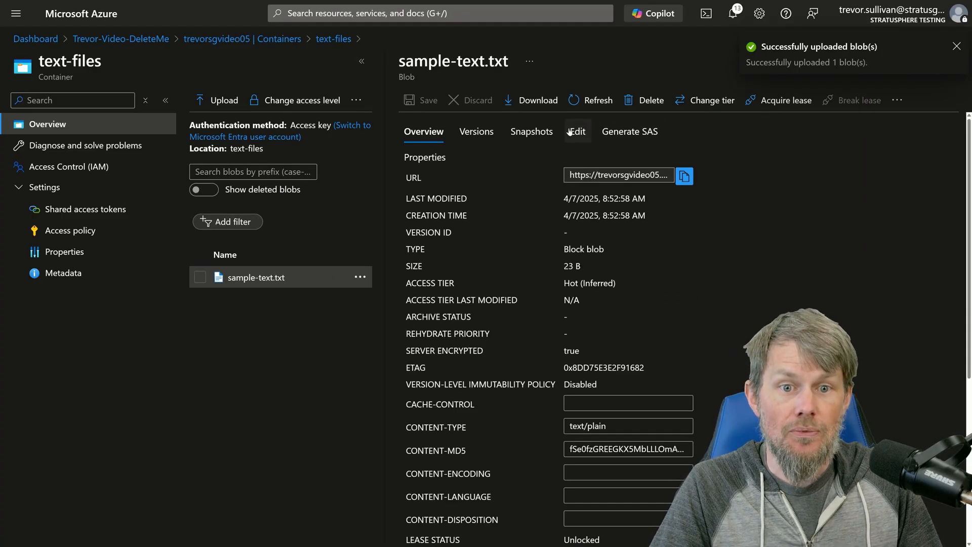
click(571, 132)
drag(566, 158, 310, 155)
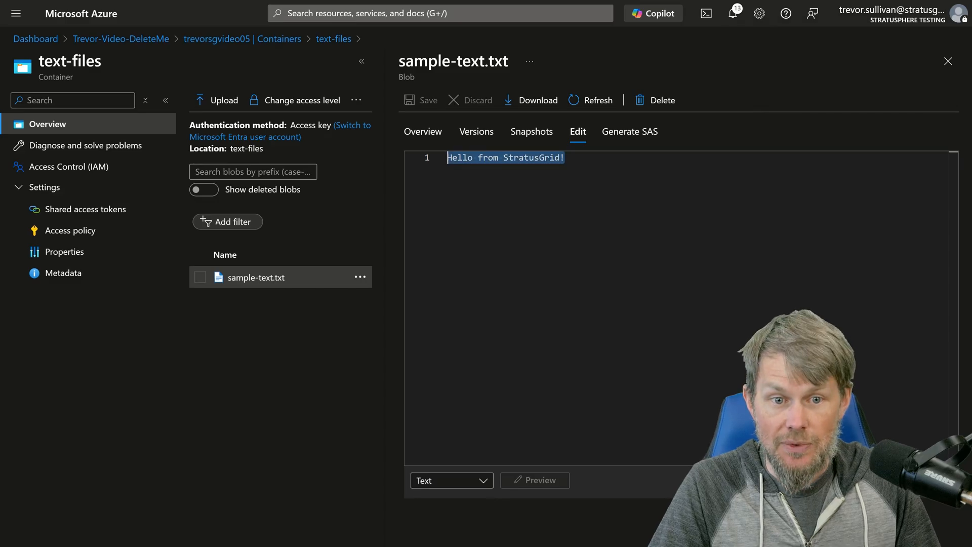
click(512, 228)
Examine the language formats offered by the sample-text.txt blob editor, keeping Text as the format
click(448, 480)
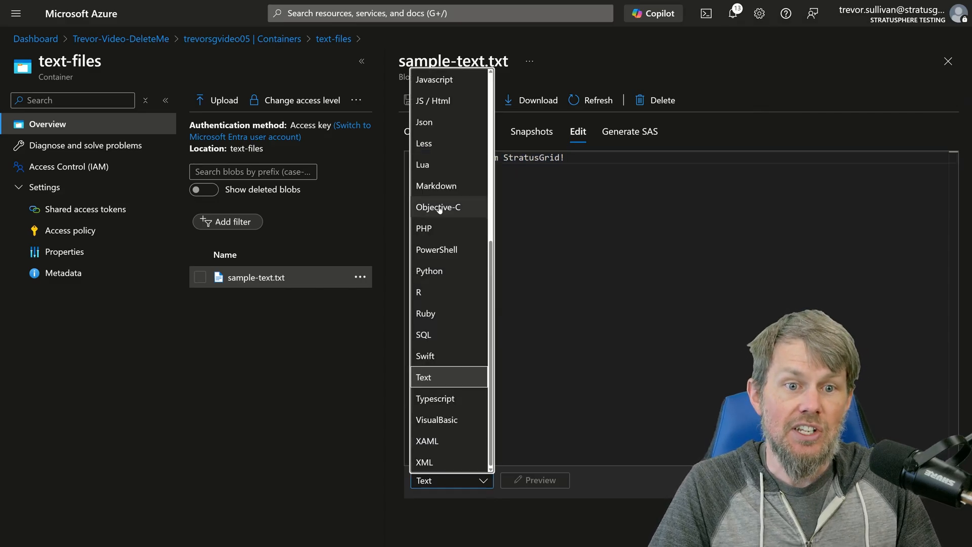
scroll(443, 354, up, 5)
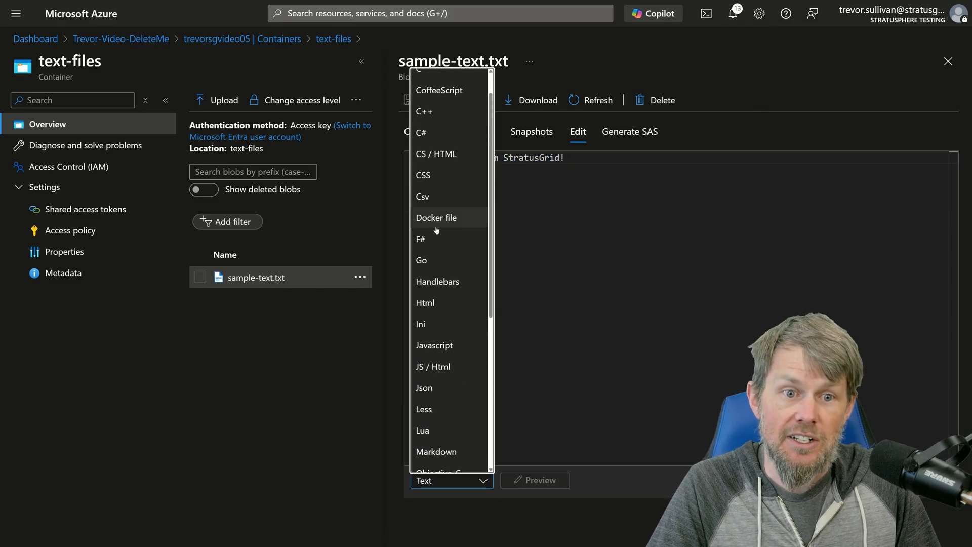
scroll(435, 273, up, 2)
scroll(434, 260, down, 5)
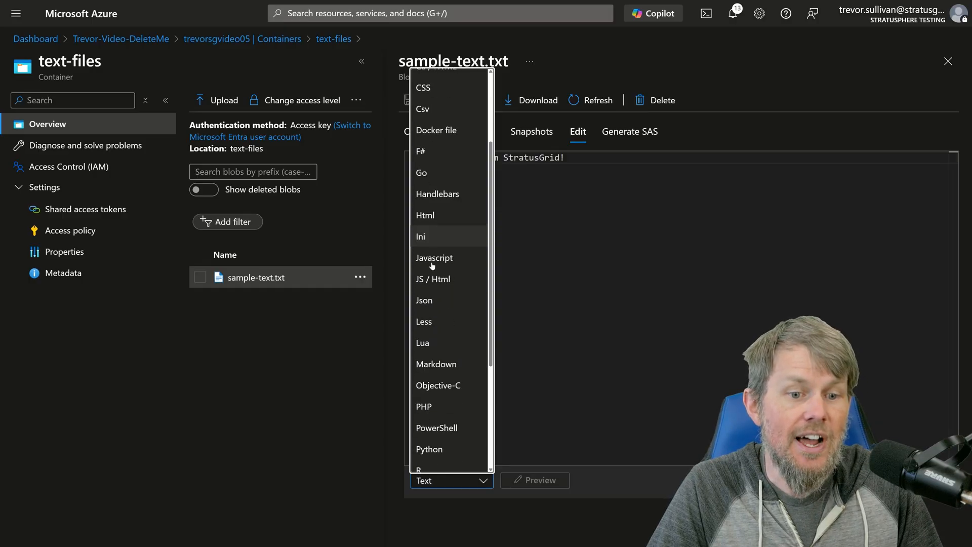
scroll(448, 273, up, 5)
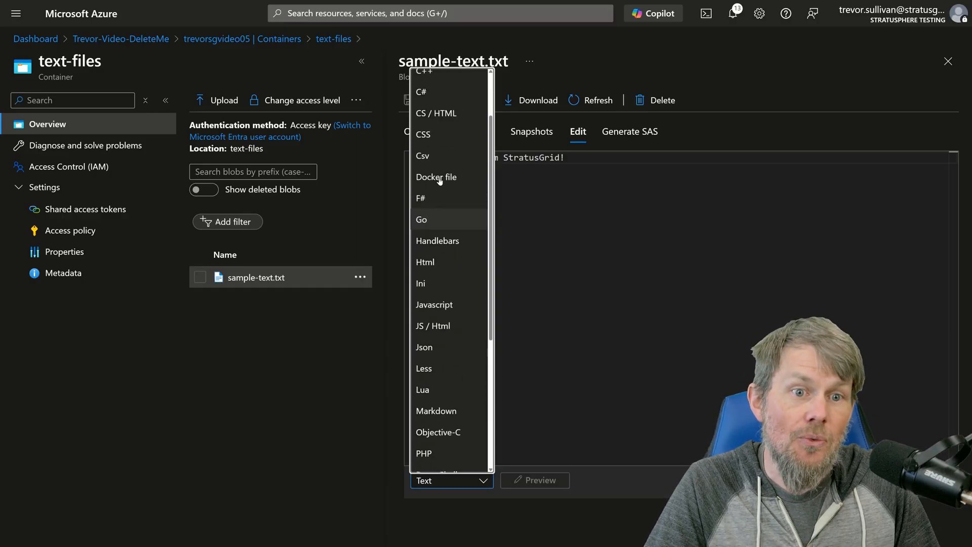
click(566, 157)
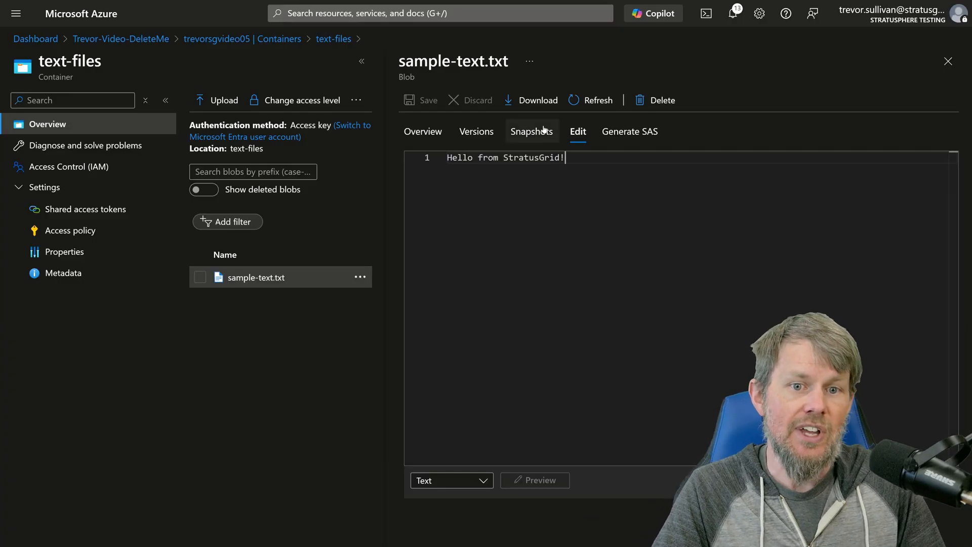
Review the Snapshots and Versions views of the sample-text.txt blob, and close the blob
click(523, 145)
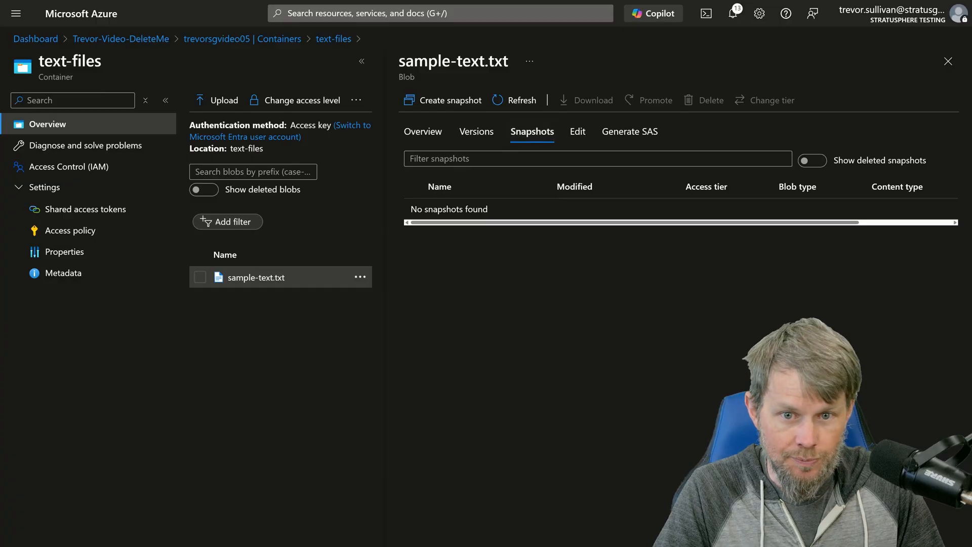
click(473, 132)
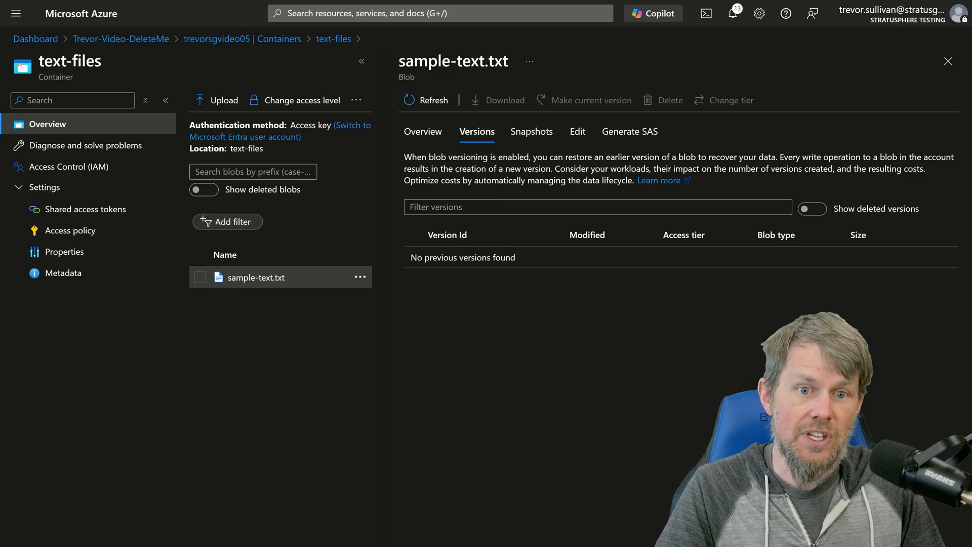
click(947, 61)
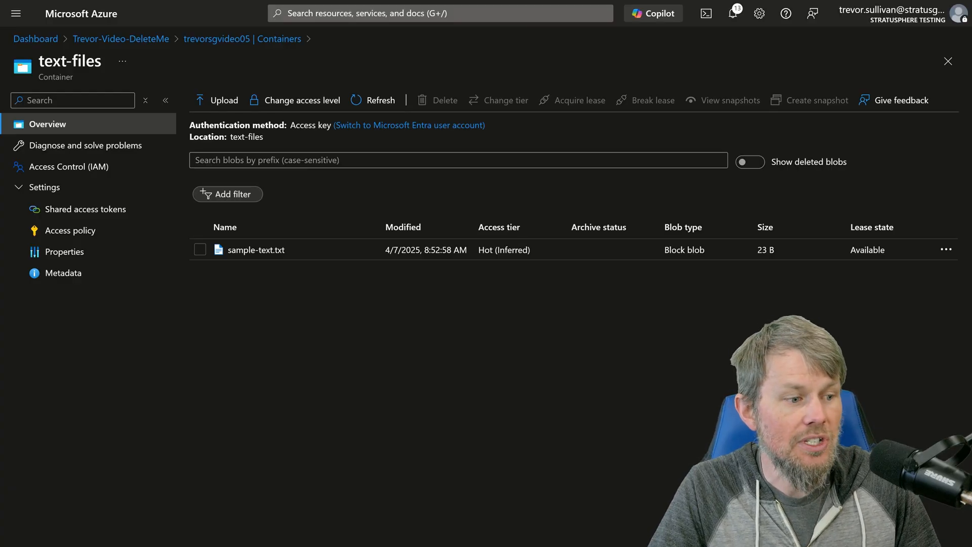
Switch to Microsoft Azure Storage Explorer, enlarge its interface and widen the resource tree so the full subscription names fit
key(alt+Tab)
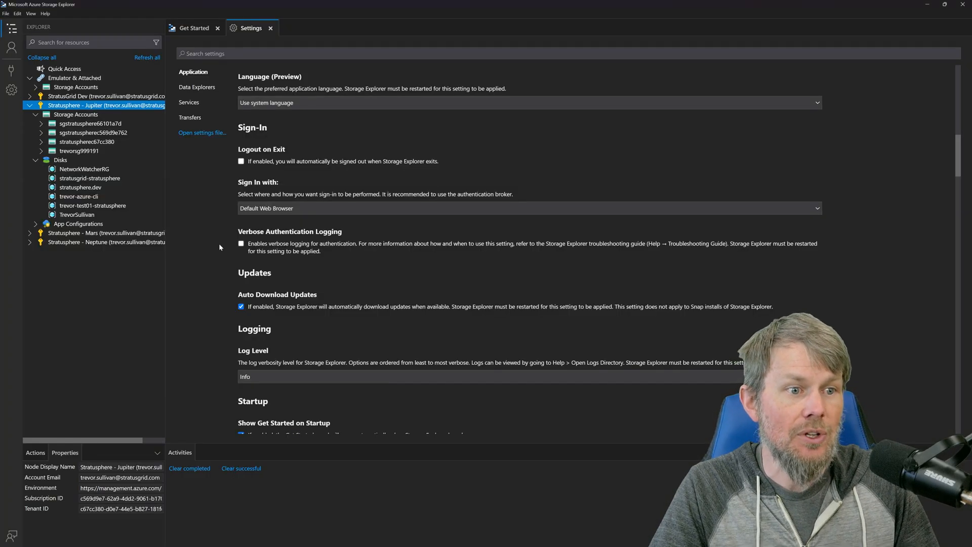
click(250, 58)
key(ctrl+plus)
key(ctrl+plus)
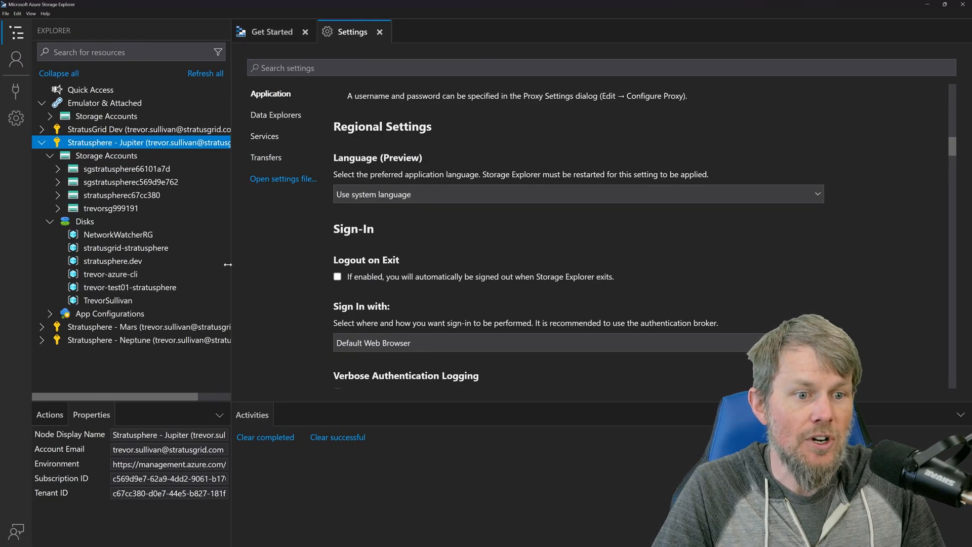
drag(232, 261, 291, 273)
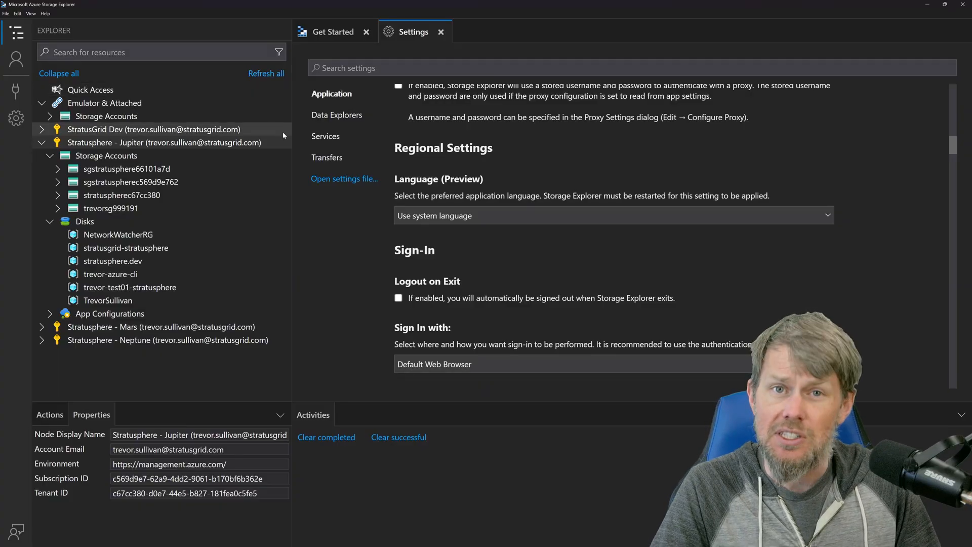
Close the File Explorer window, switch to Chrome and show the microsoft/AzureStorageExplorer GitHub repository in full screen
key(super+Tab)
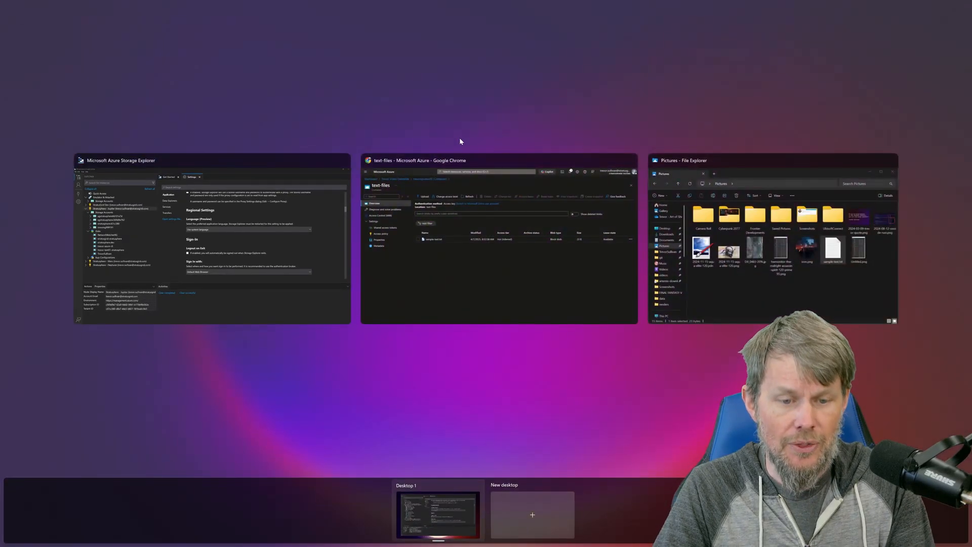
middle_click(699, 245)
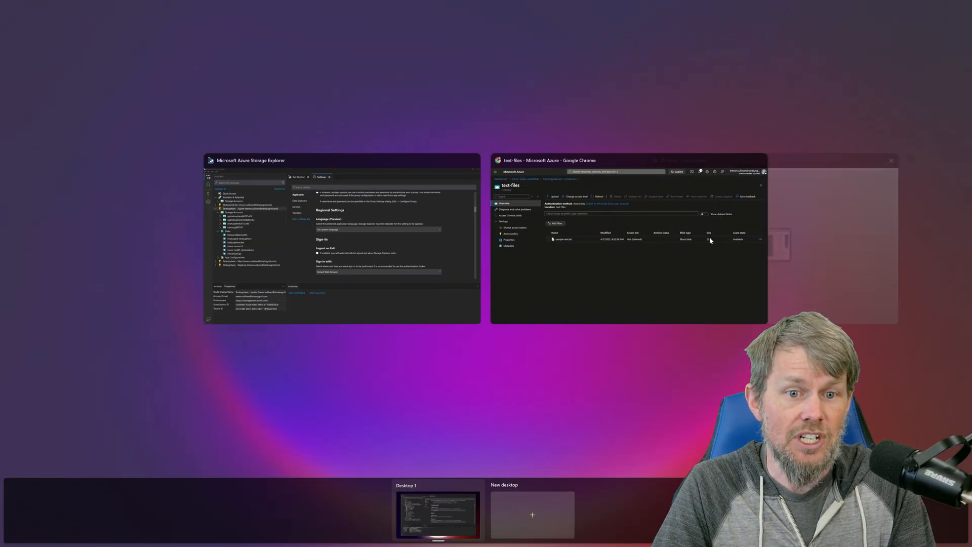
click(667, 250)
key(F11)
click(777, 8)
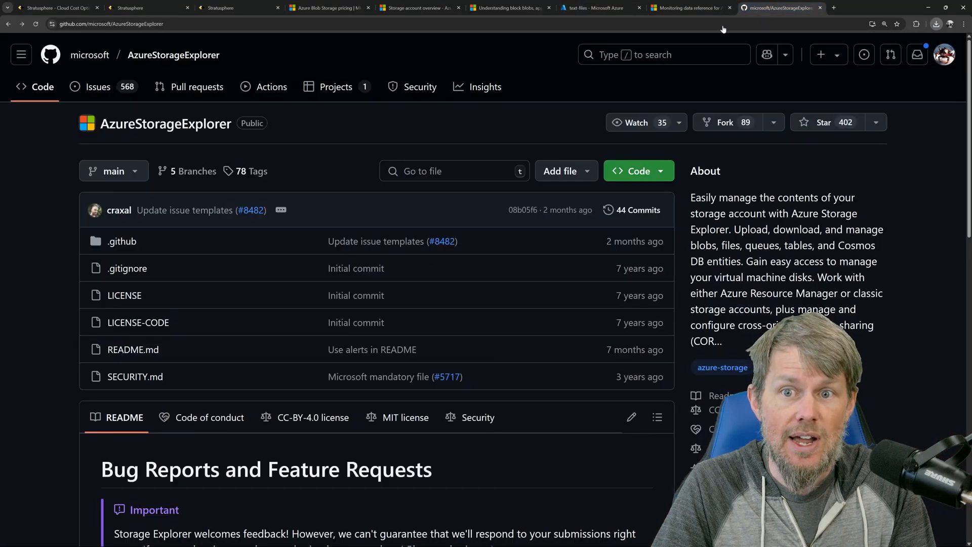
key(F11)
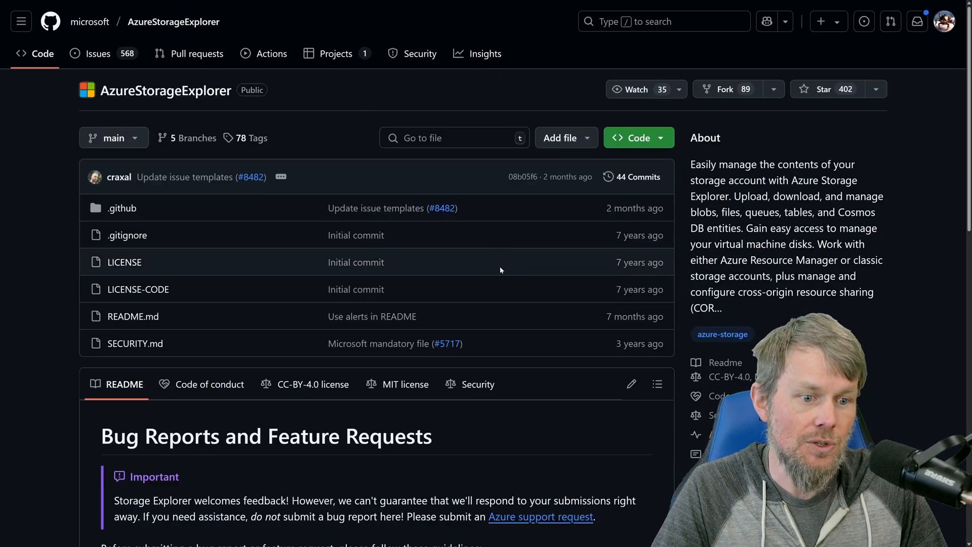
Open the AzureStorageExplorer releases page and examine the downloadable assets of version v1.37.0
scroll(727, 305, down, 5)
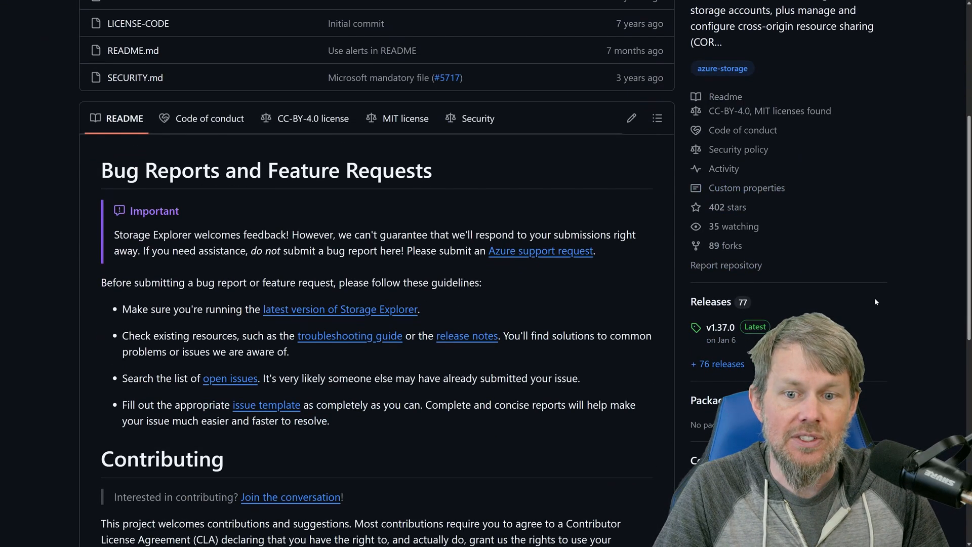
click(727, 302)
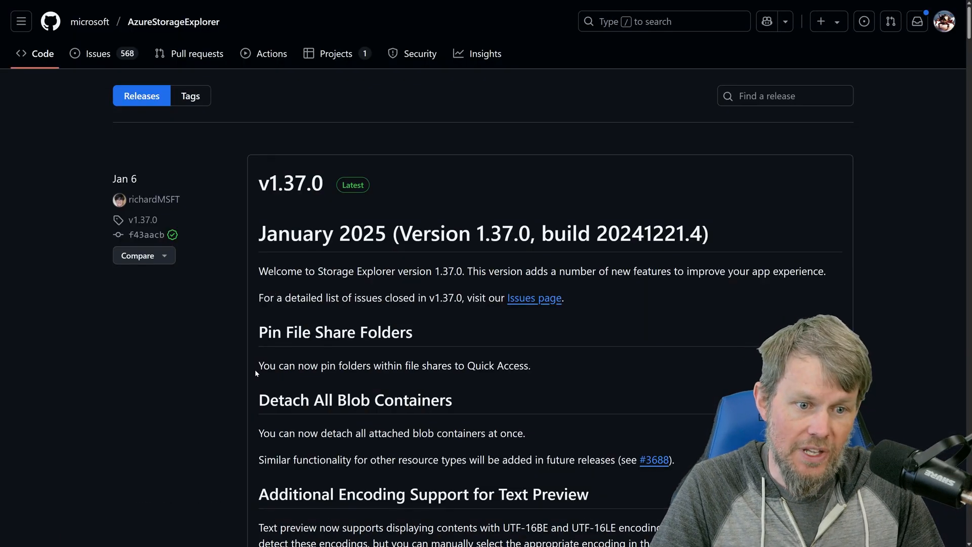
scroll(240, 372, down, 8)
scroll(239, 373, down, 15)
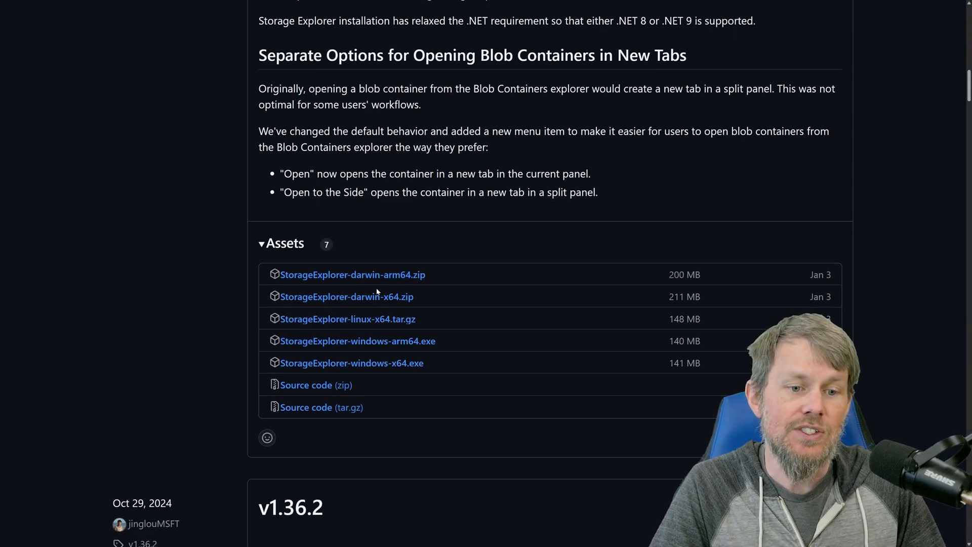
scroll(374, 323, down, 2)
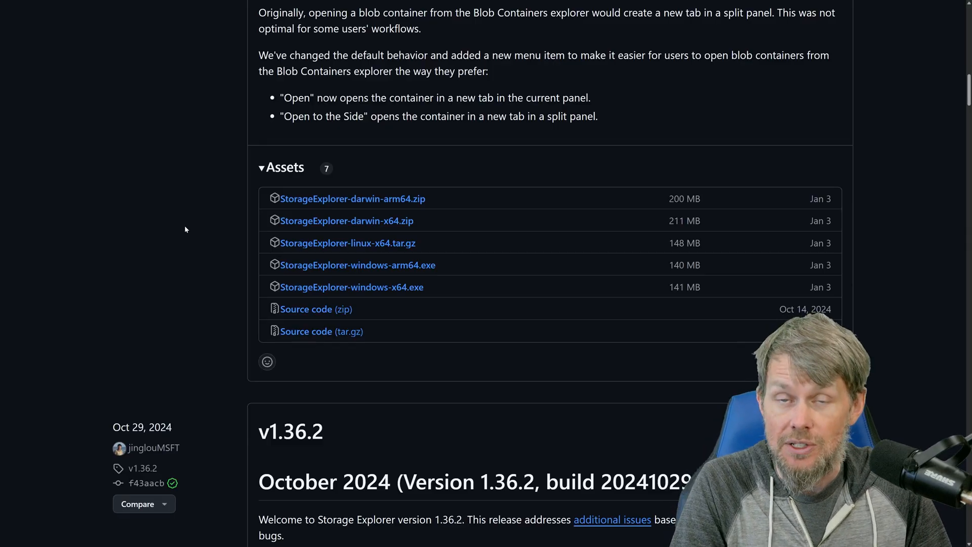
Leave full screen, search the web for "scoop windows" and open the Scoop site at 150% zoom or larger
key(F11)
key(ctrl+l)
text(scoop windows)
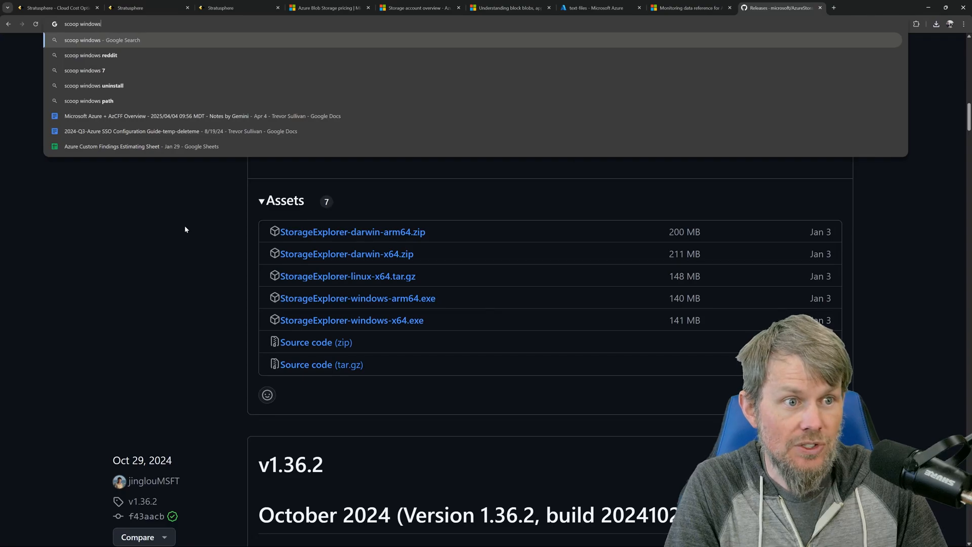
key(Return)
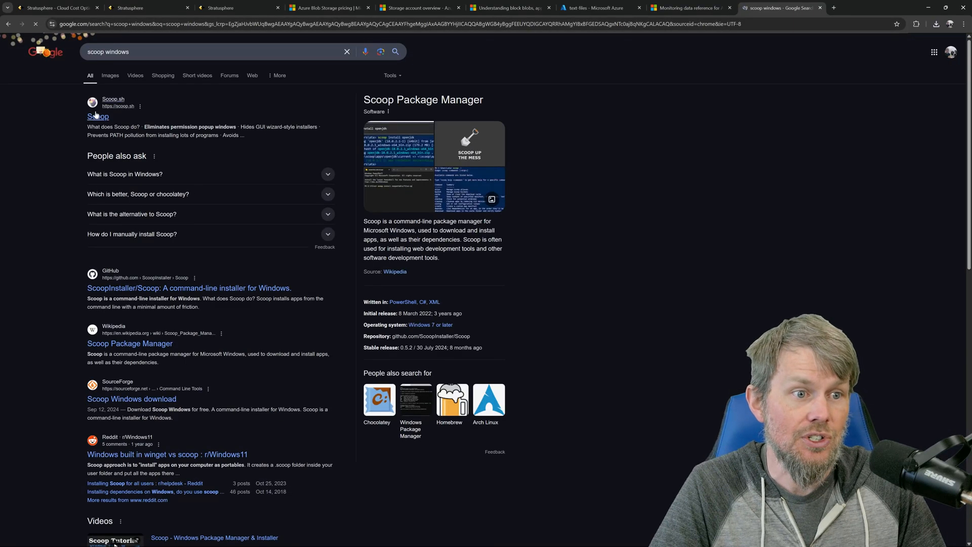
click(98, 114)
key(ctrl+plus)
key(ctrl+plus)
key(ctrl+plus)
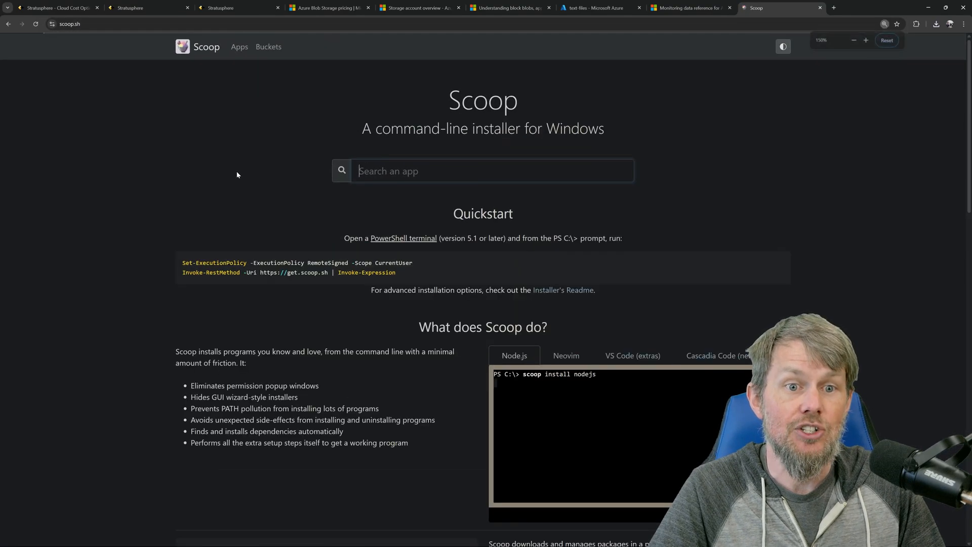
Search the Scoop apps for "azure storage" and examine the extras/azurestorageexplorer install command
text(azure storage)
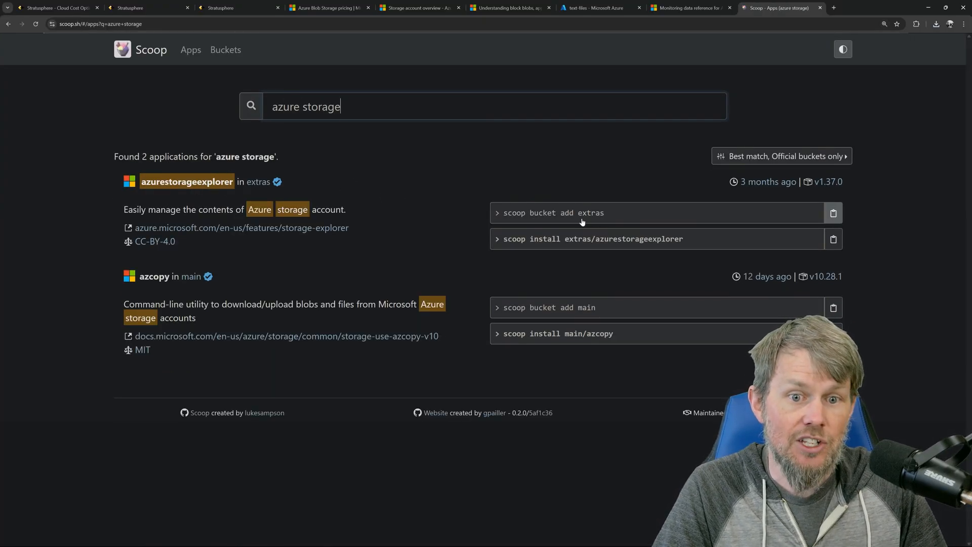
drag(699, 243, 558, 250)
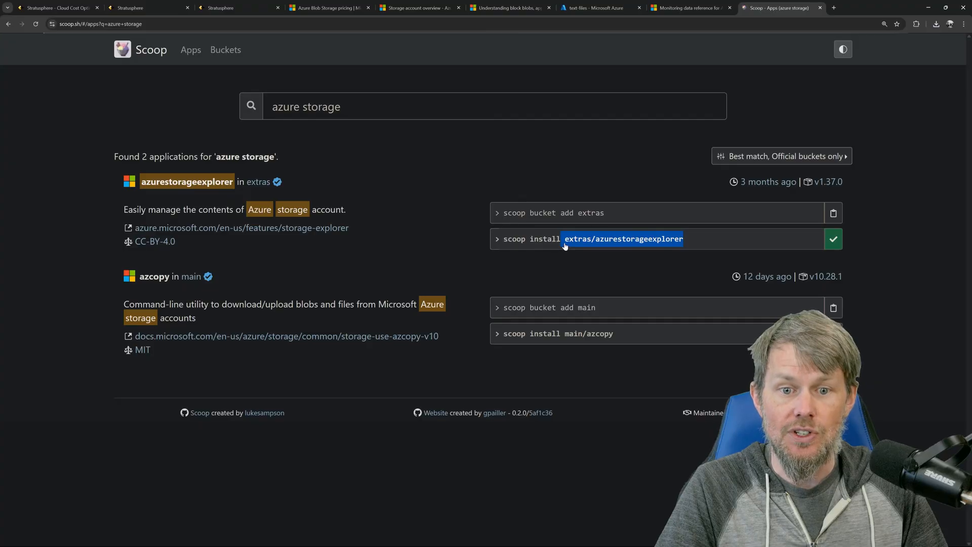
click(544, 249)
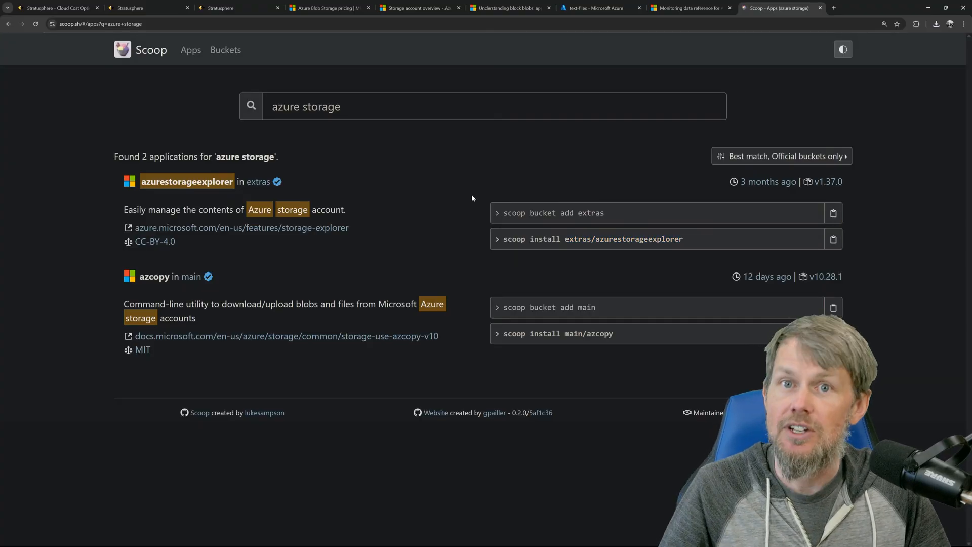
Close the Scoop page, return to the text-files container page and switch to Azure Storage Explorer
key(ctrl+w)
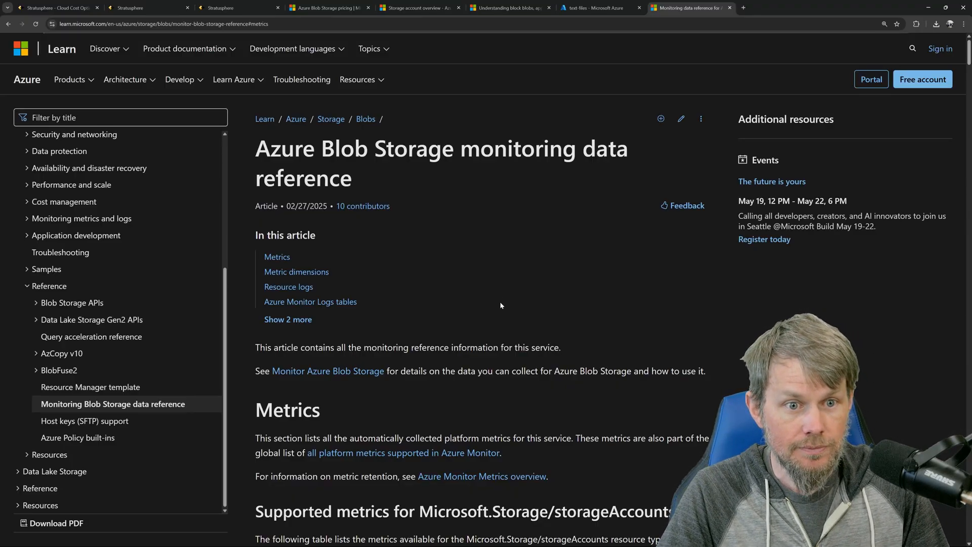
click(577, 9)
key(super+Tab)
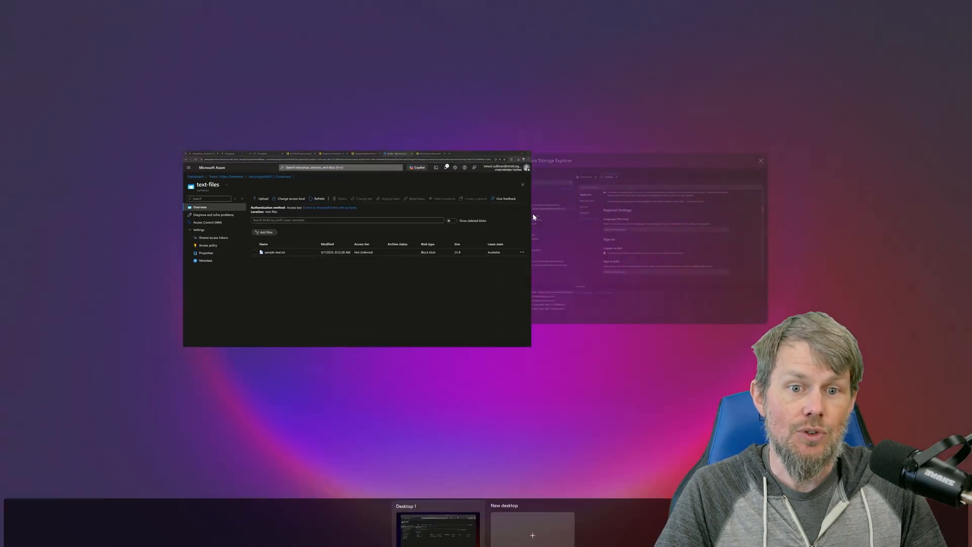
click(529, 238)
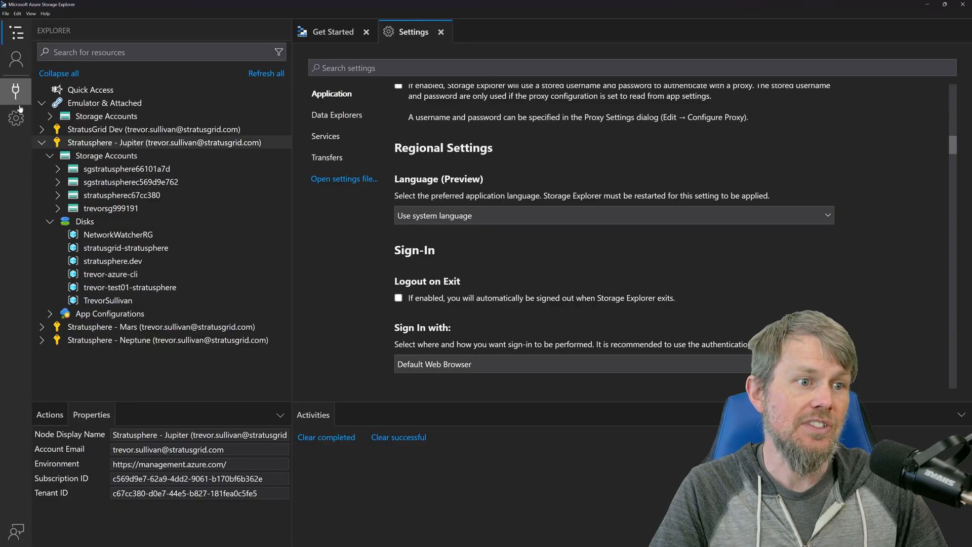
right_click(103, 145)
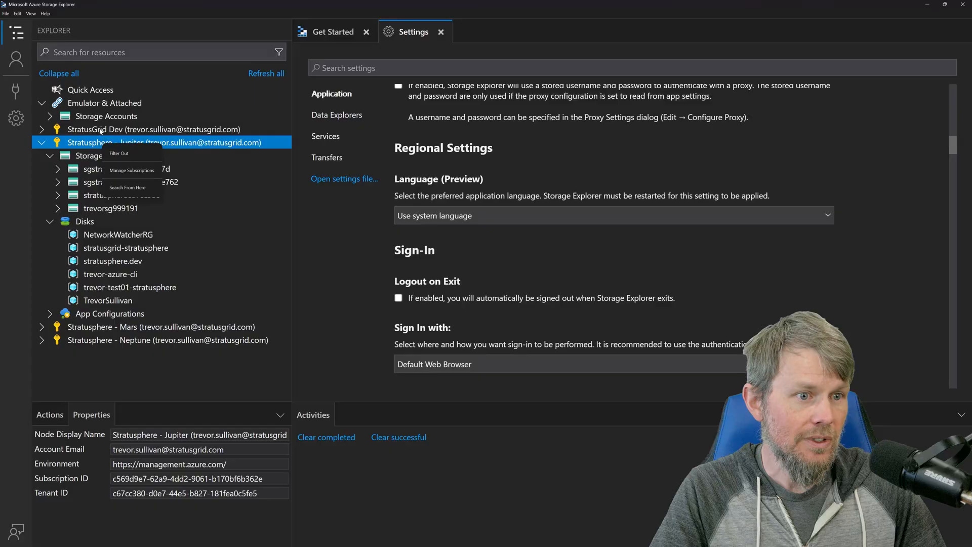
click(98, 14)
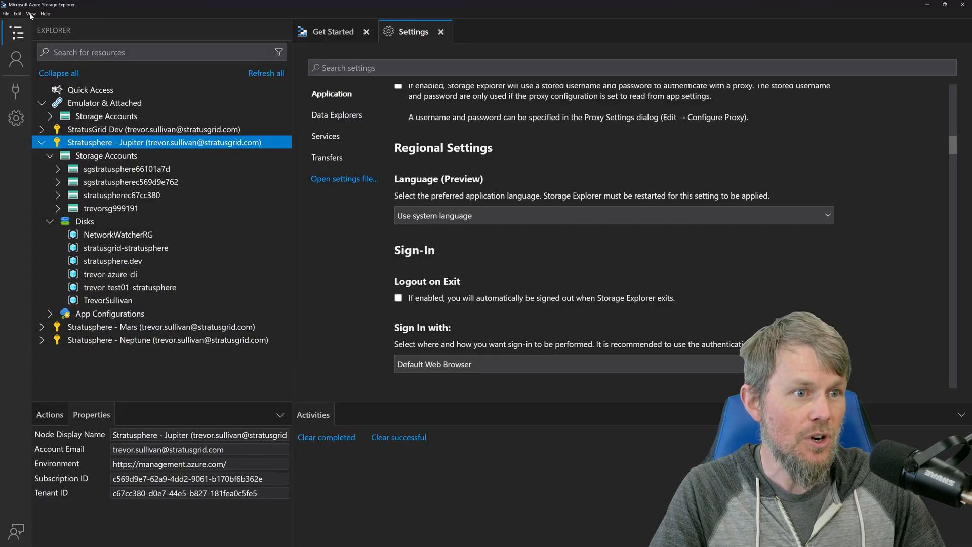
click(31, 13)
click(31, 15)
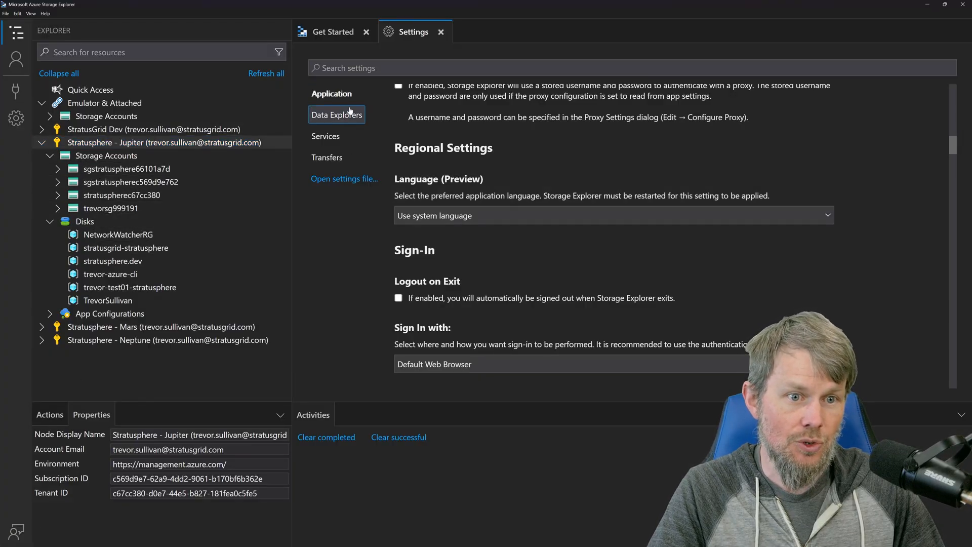
Search the Storage Explorer settings for "subscr" and clear the search
click(322, 68)
text(subscr)
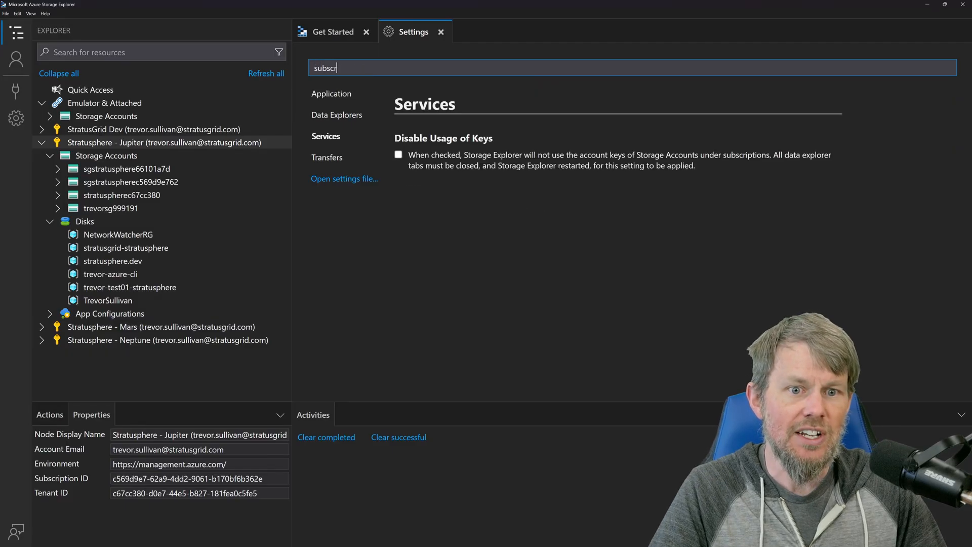
key(BackSpace)
key(BackSpace)
key(BackSpace)
key(BackSpace)
key(BackSpace)
key(BackSpace)
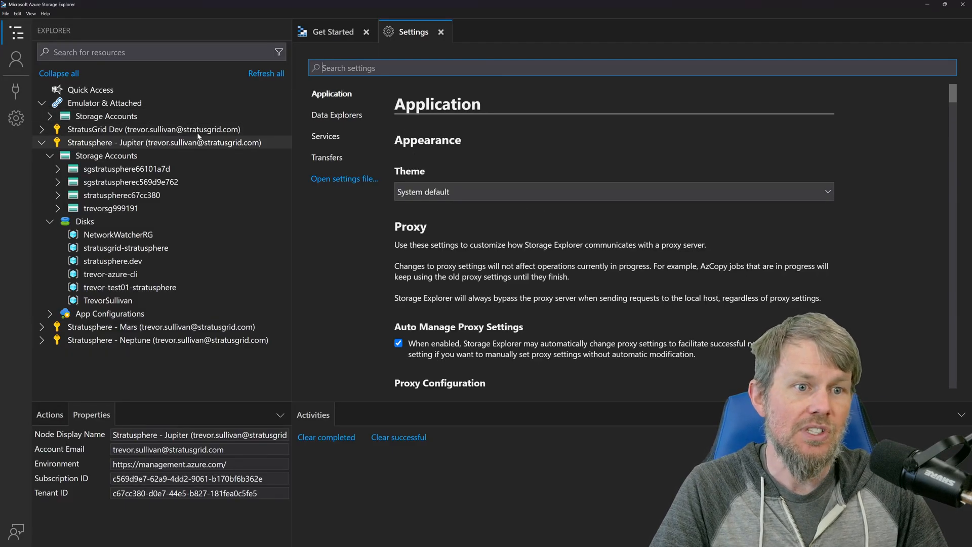
Exclude the Stratusphere - Mars and Stratusphere - Neptune subscriptions from the displayed resources and return to the resource explorer
right_click(108, 131)
click(136, 157)
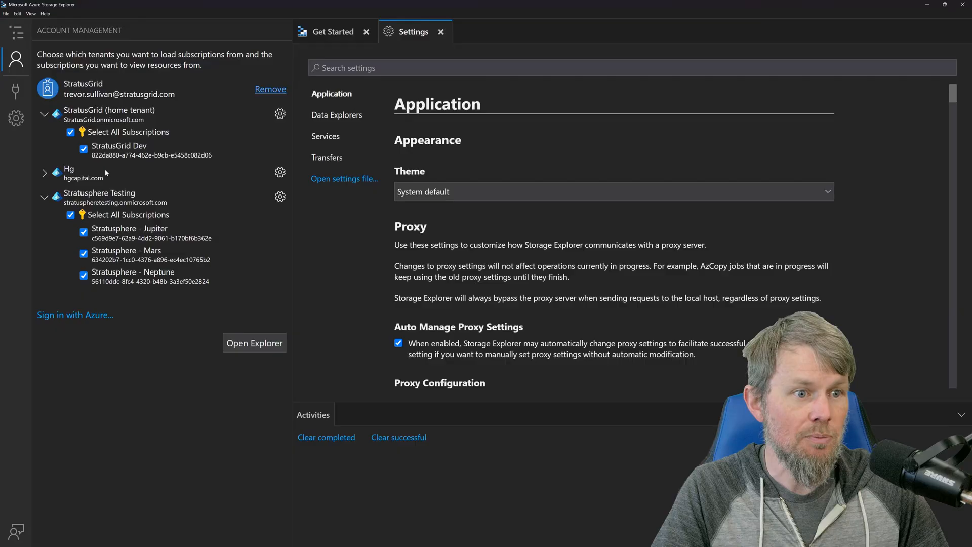
click(83, 254)
click(86, 273)
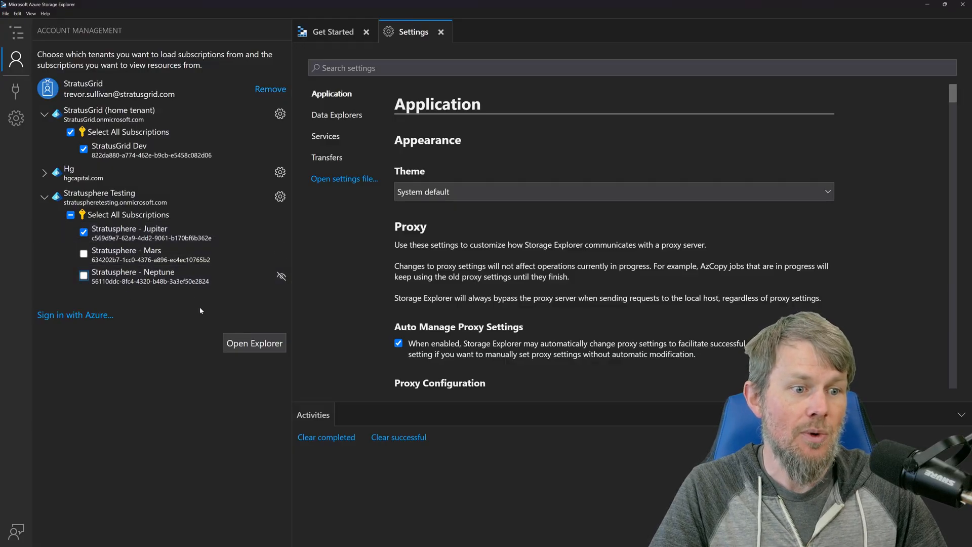
click(253, 345)
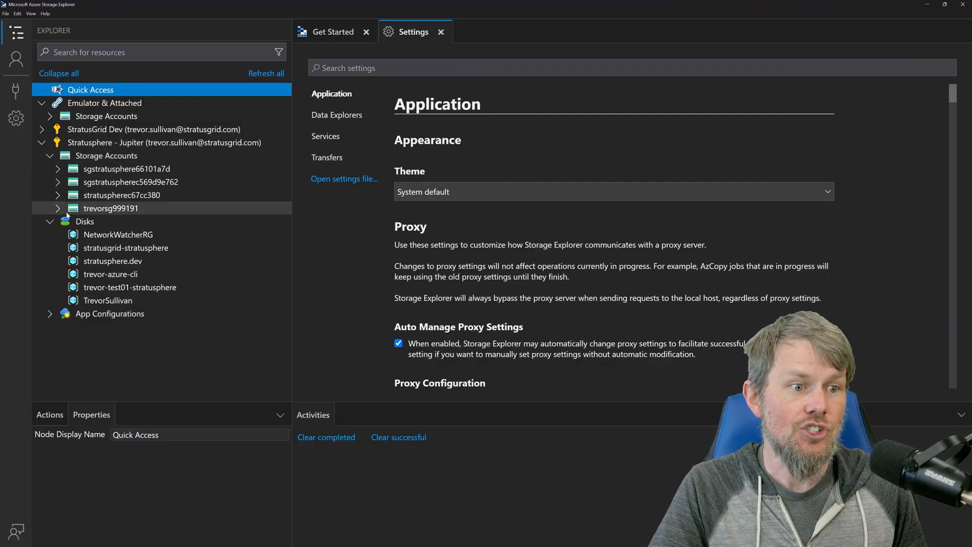
Collapse the Disks node and refresh the storage accounts of the Stratusphere - Jupiter subscription
click(51, 222)
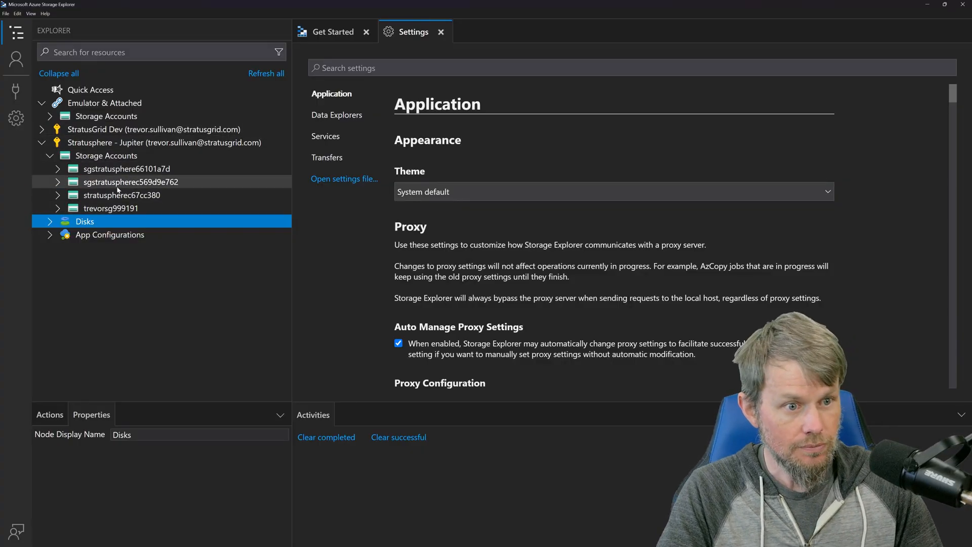
click(132, 157)
key(F5)
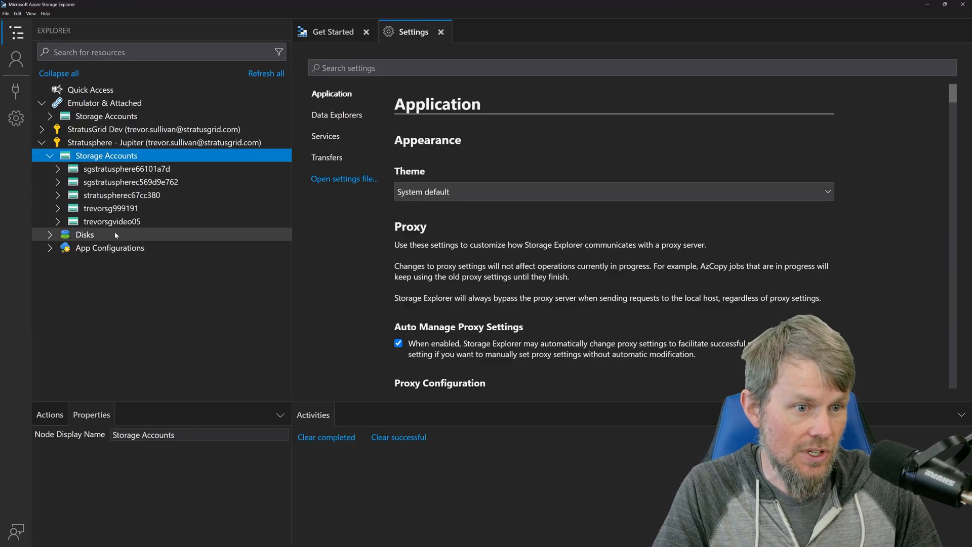
Expand the trevorsgvideo05 storage account and list its blob containers
click(94, 221)
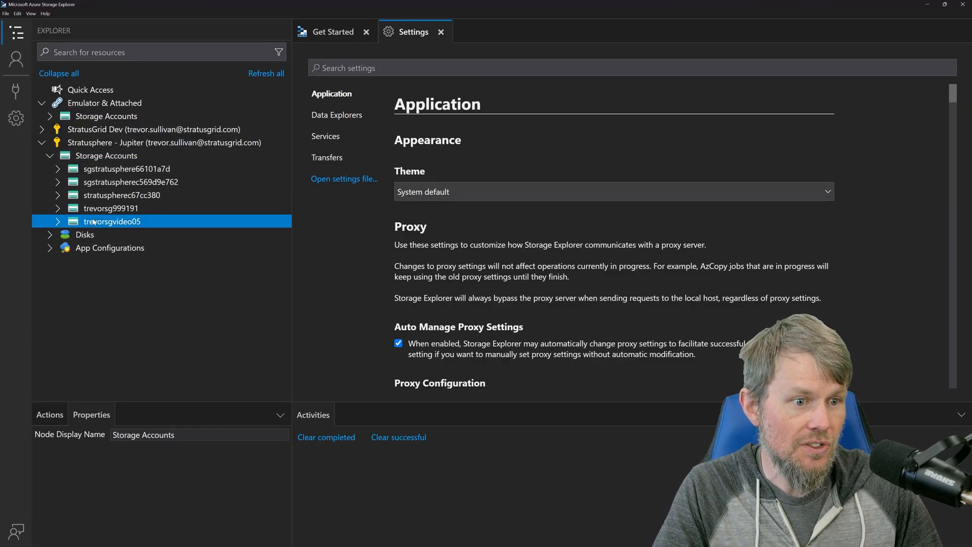
click(62, 223)
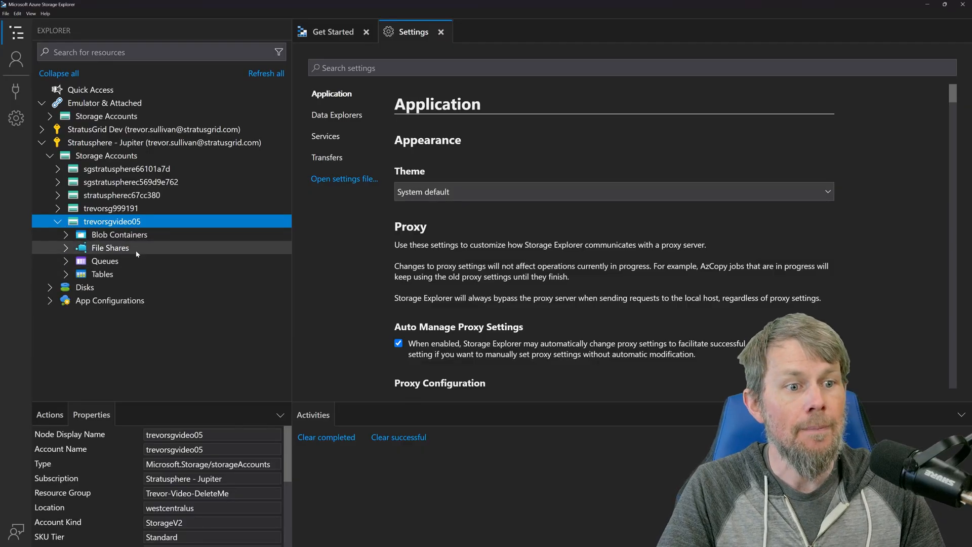
click(66, 235)
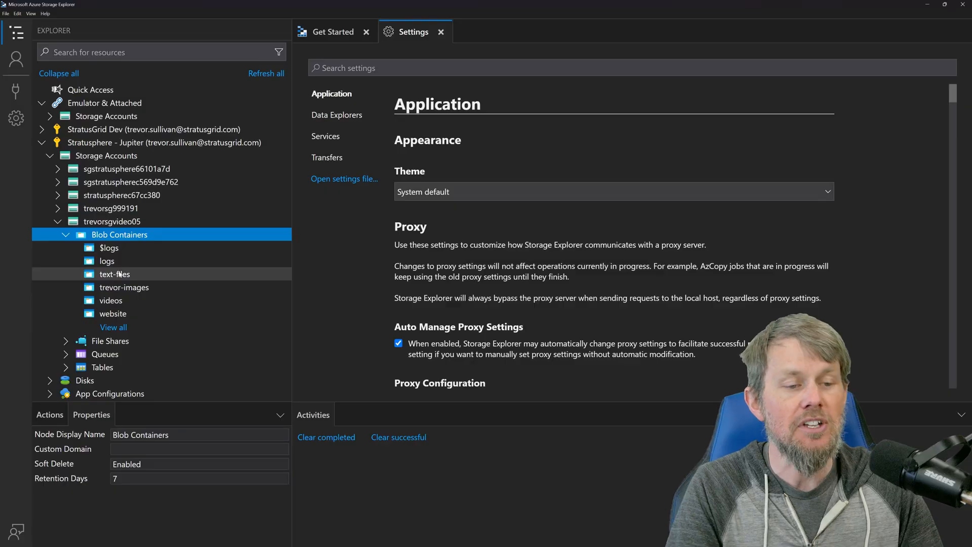
key(ctrl+equal)
scroll(119, 273, down, 3)
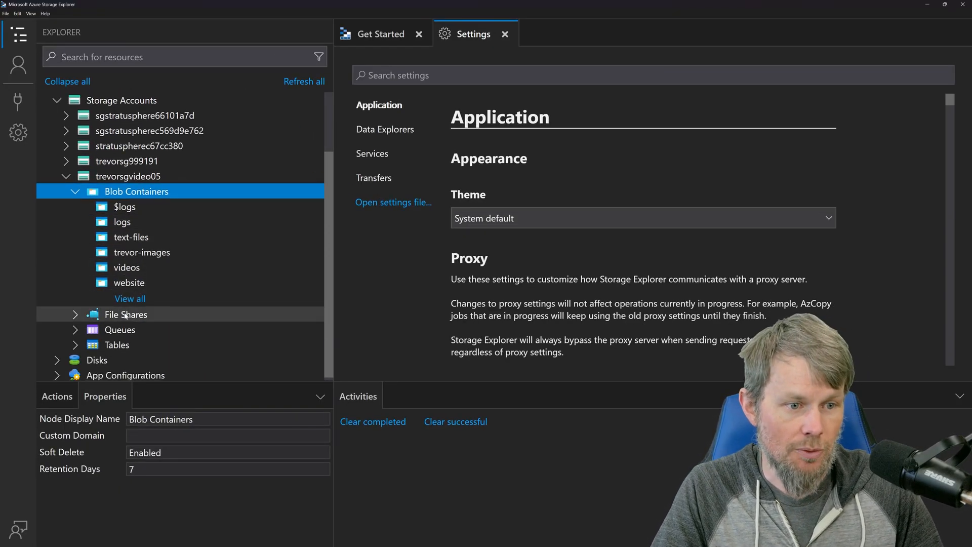
View the videos and text-files containers, preview the sample-text.txt blob and close the preview
click(129, 268)
click(131, 238)
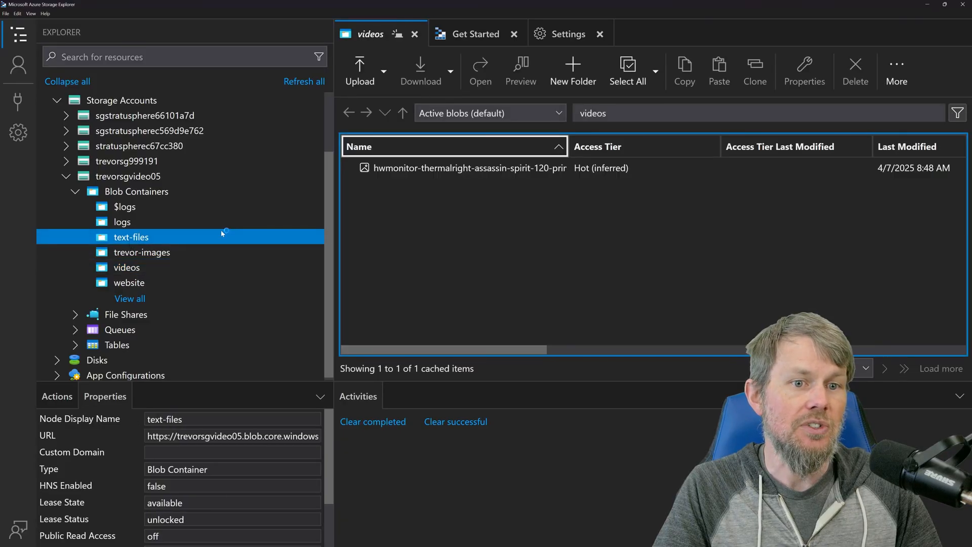
click(435, 167)
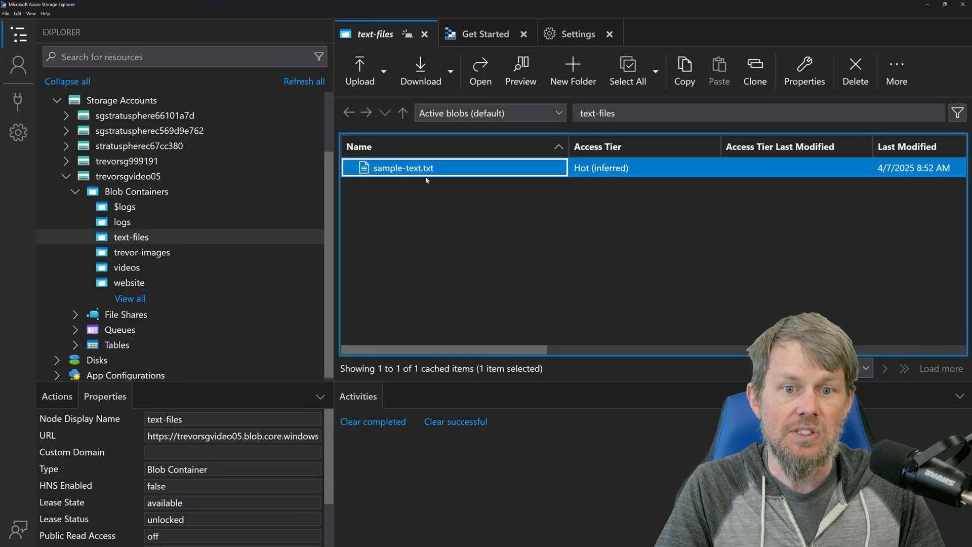
right_click(436, 172)
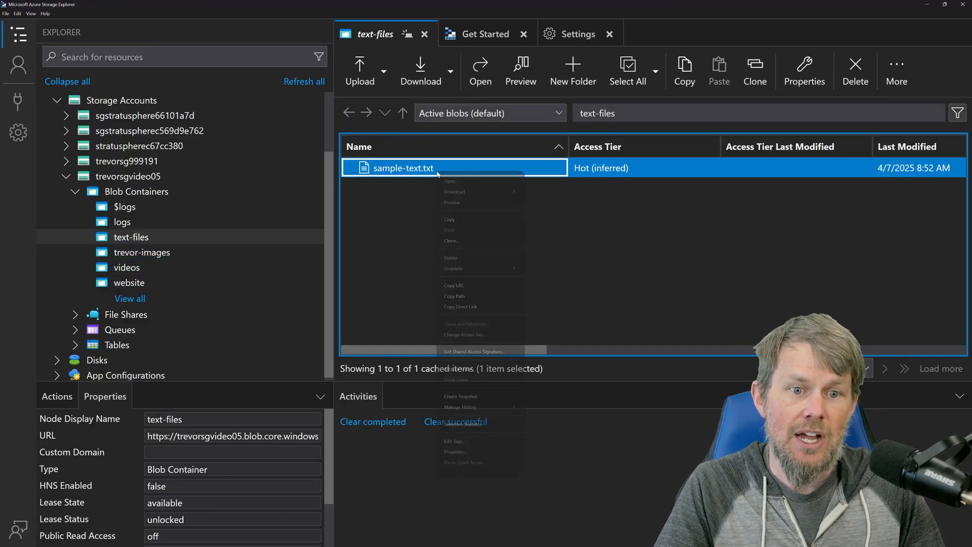
click(519, 200)
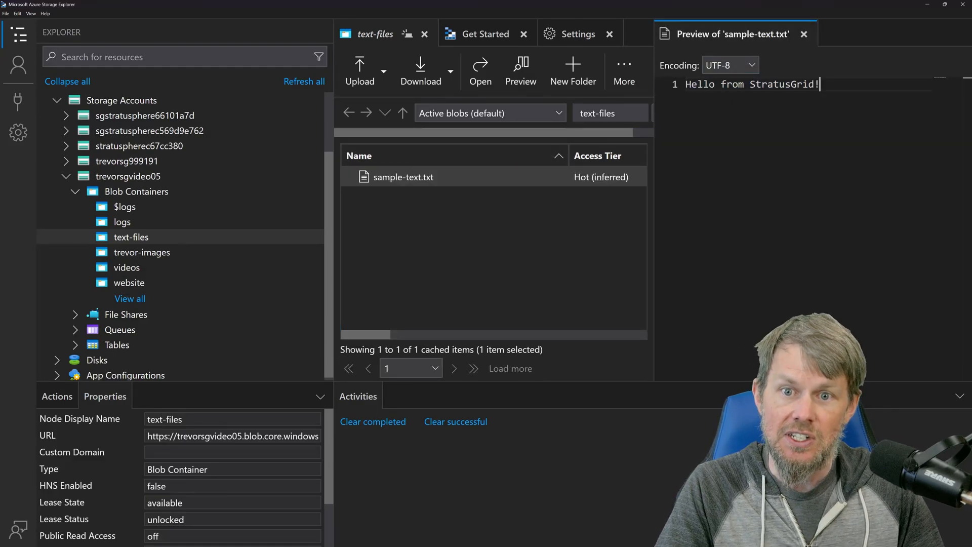
middle_click(738, 38)
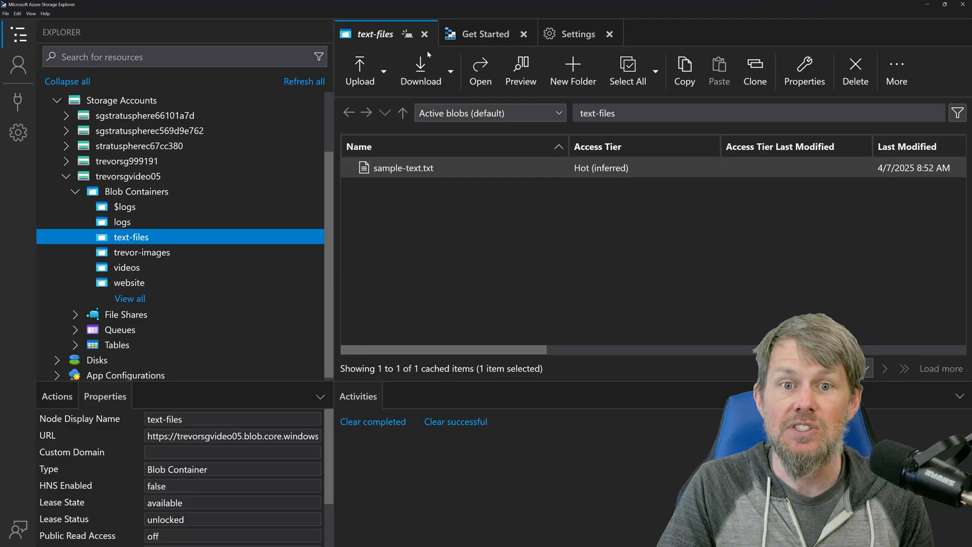
Open the logs container in its own tab and place that tab directly after text-files
right_click(120, 224)
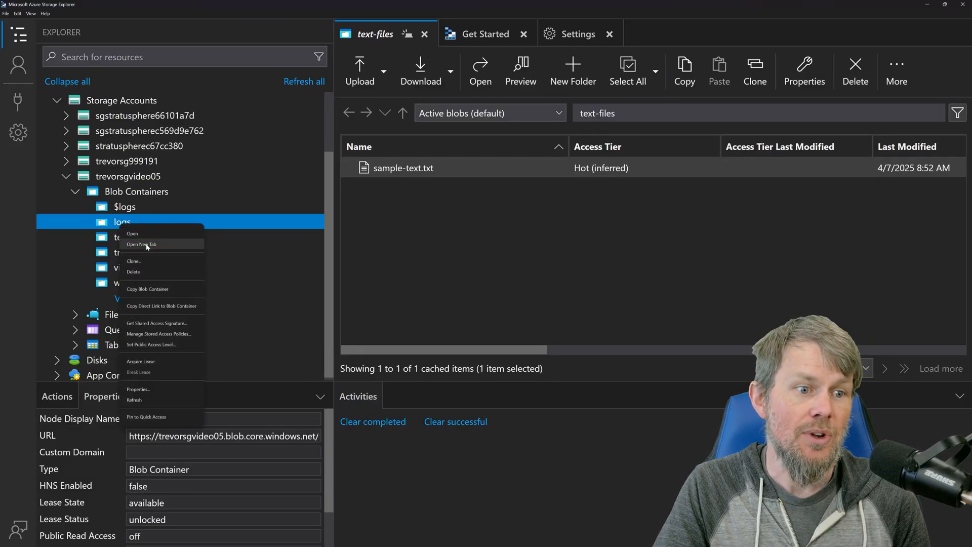
click(139, 244)
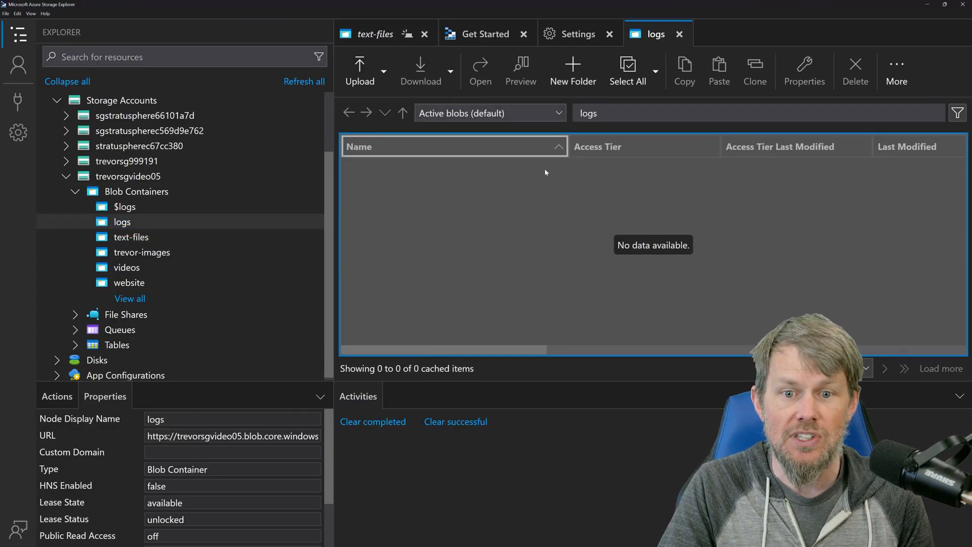
drag(653, 34, 379, 37)
click(458, 41)
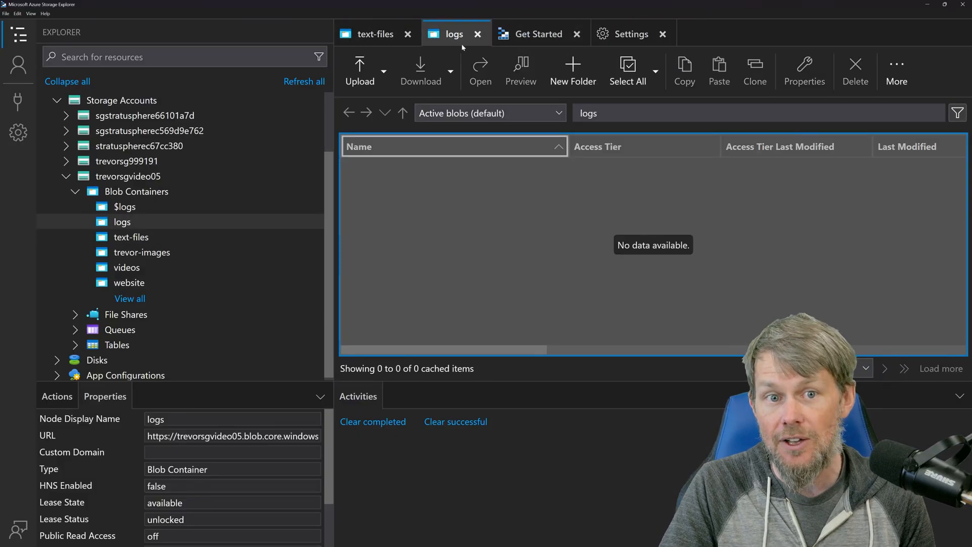
Examine the access tier choices for sample-text.txt, including Cold and Archive, without applying a change
click(362, 34)
right_click(395, 170)
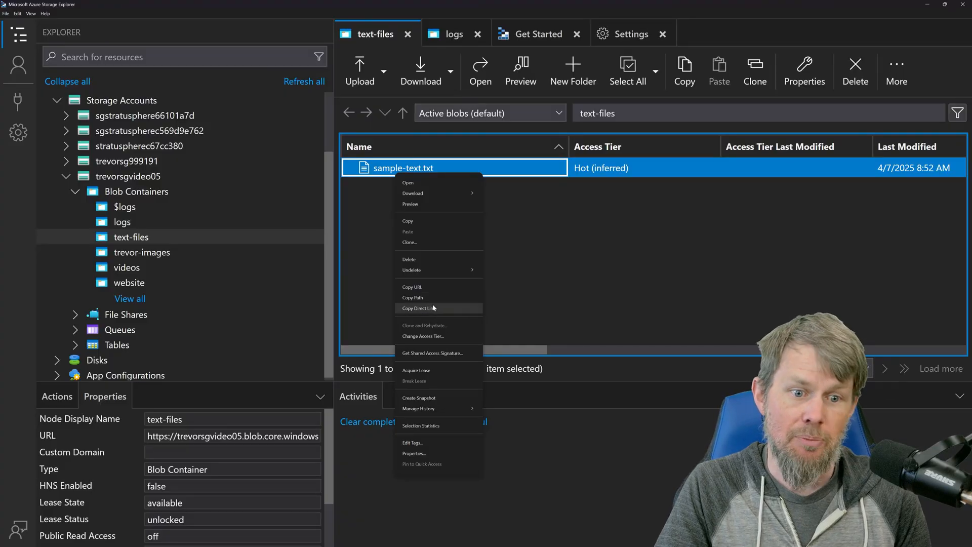
click(427, 336)
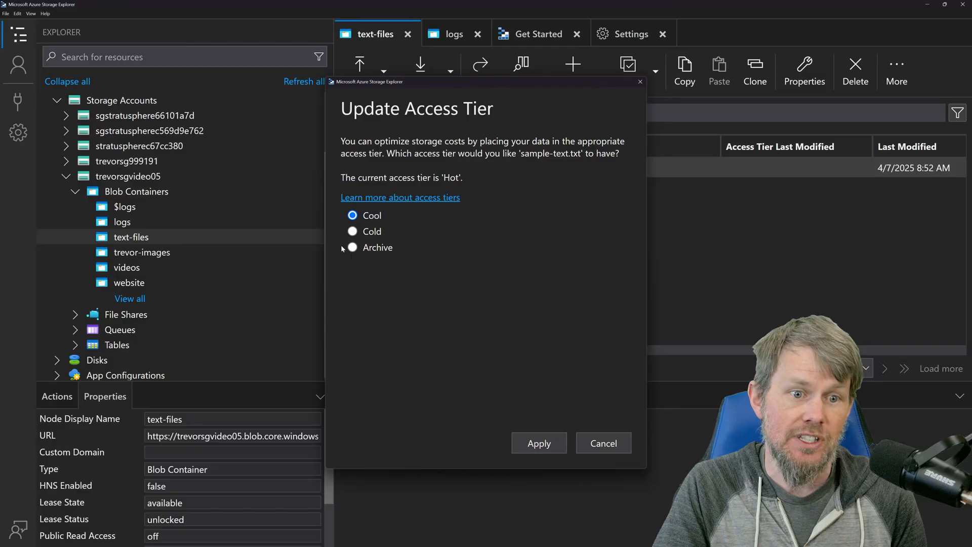
click(353, 232)
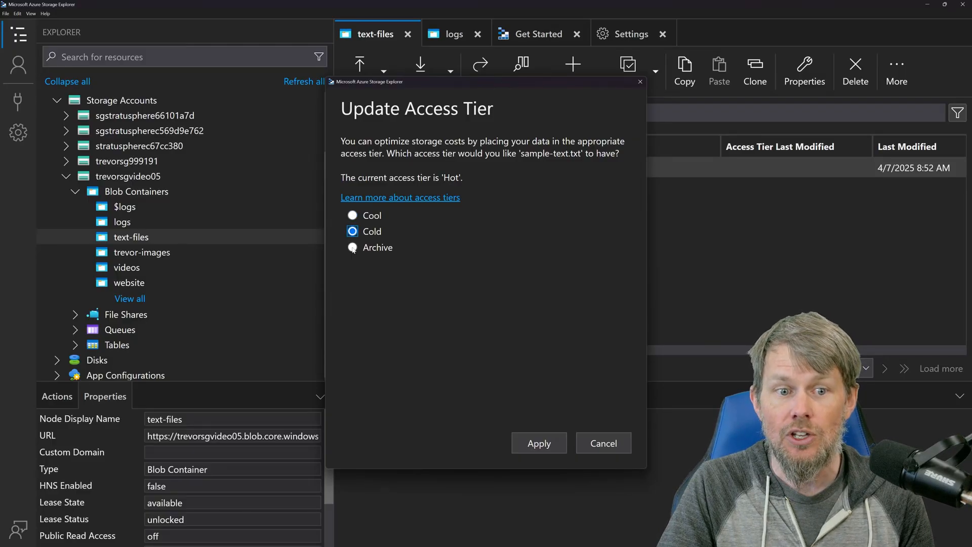
click(353, 247)
click(562, 441)
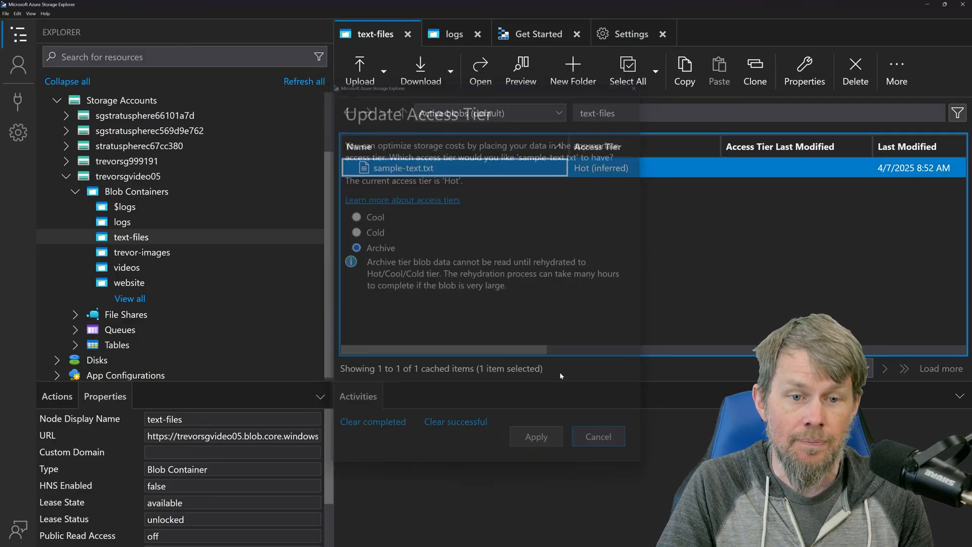
Add a blob tag with the key Owner and the owner's full name to sample-text.txt, and save it
right_click(397, 168)
click(434, 436)
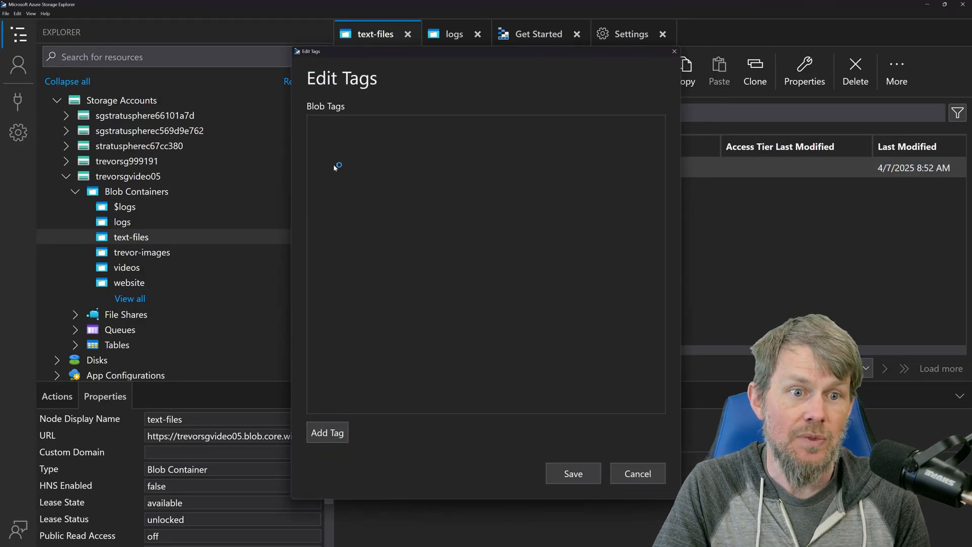
click(344, 440)
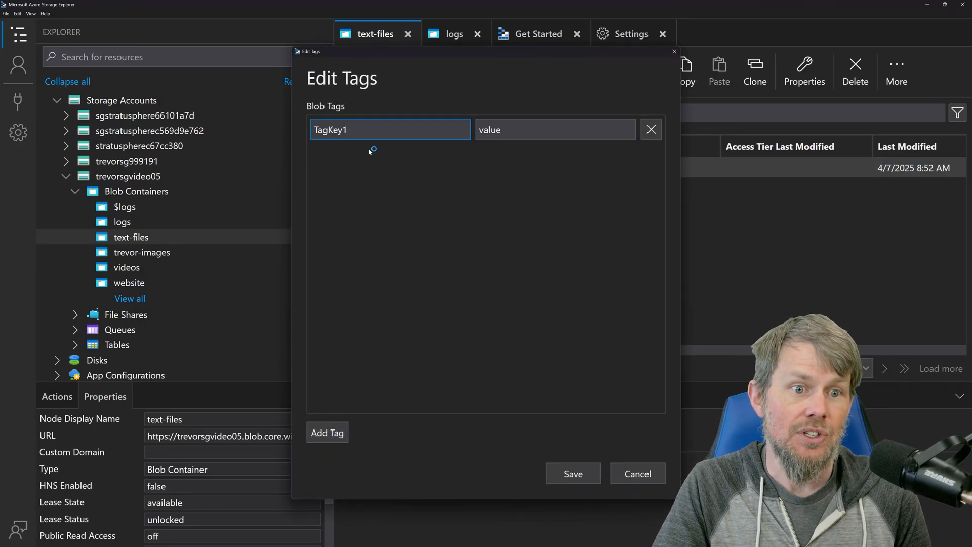
text(Owner)
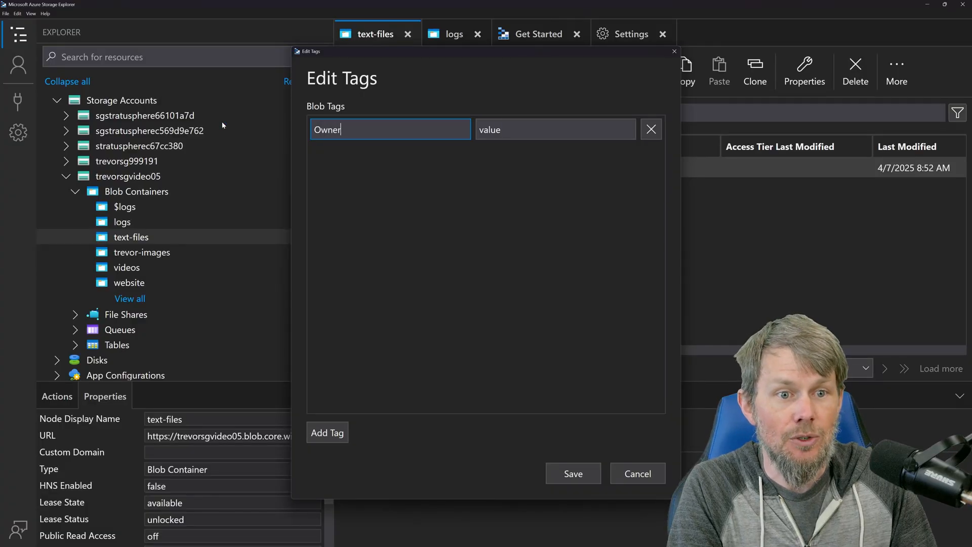
key(Tab)
text(T)
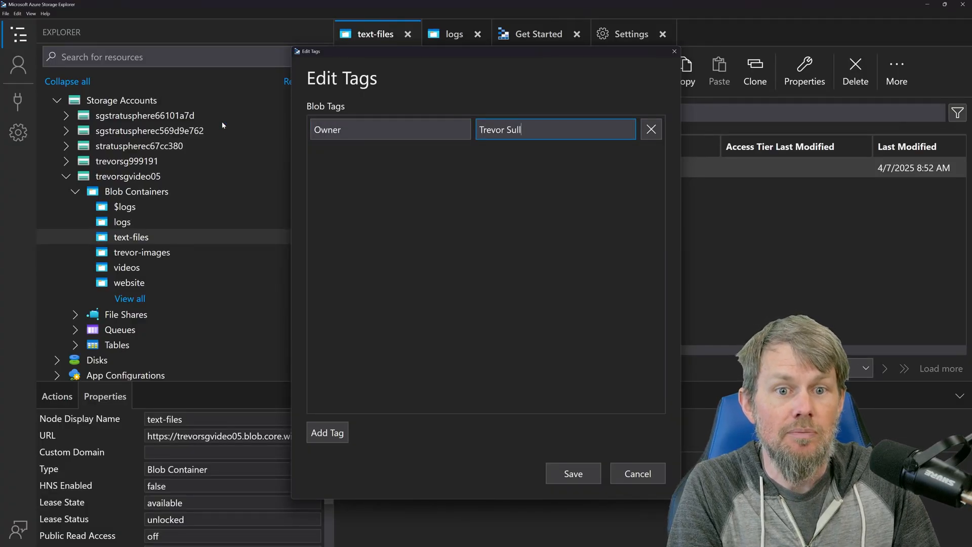
click(574, 473)
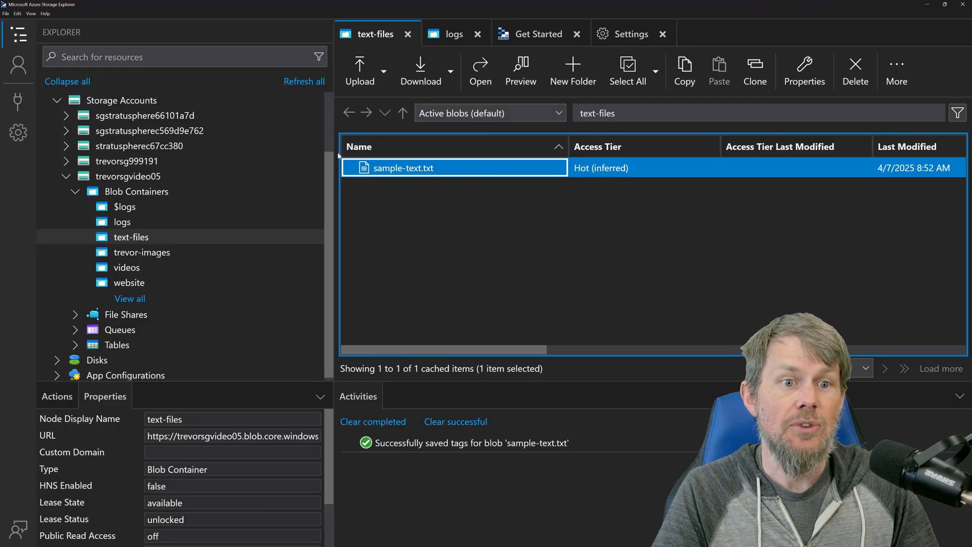
Narrow the Explorer pane, create a snapshot of sample-text.txt in text-files and open the blob's snapshot list
drag(334, 150, 255, 152)
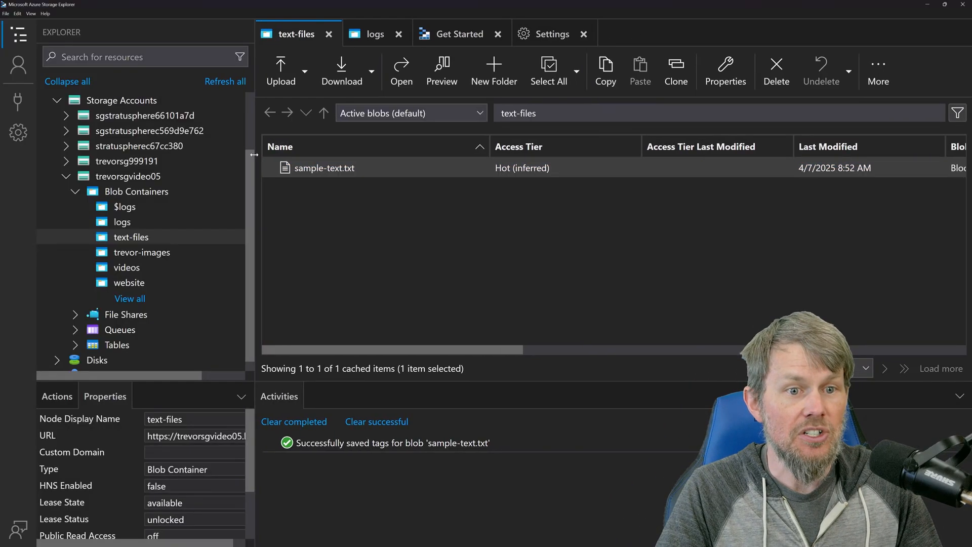
right_click(325, 172)
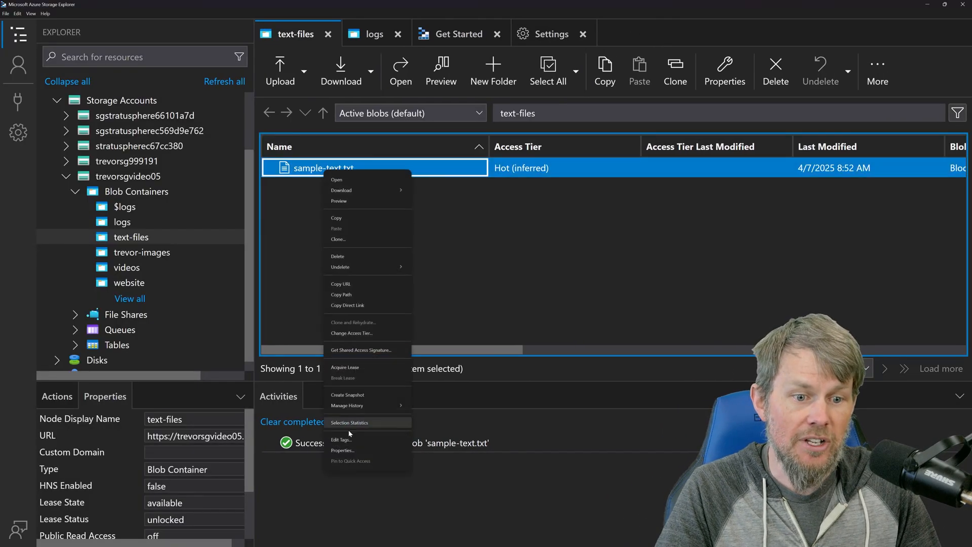
click(352, 396)
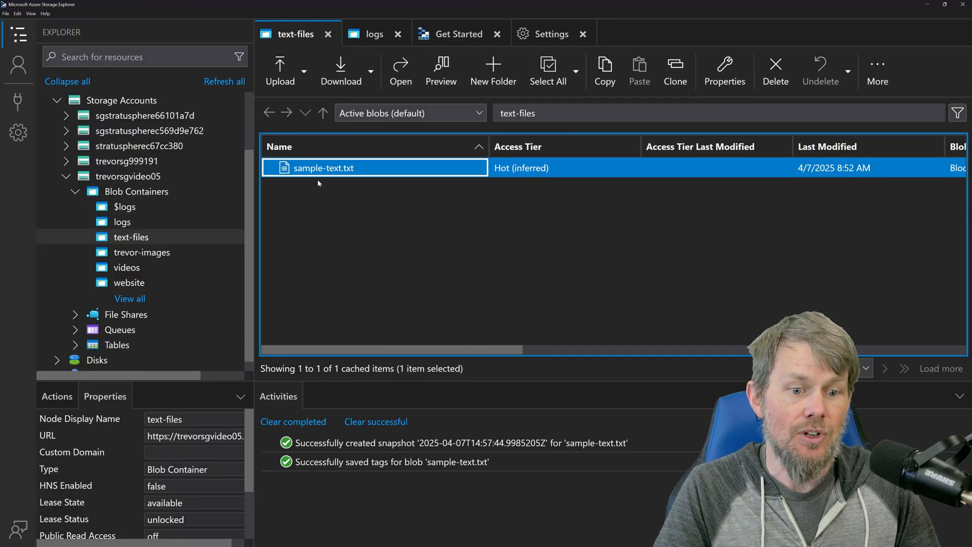
right_click(358, 167)
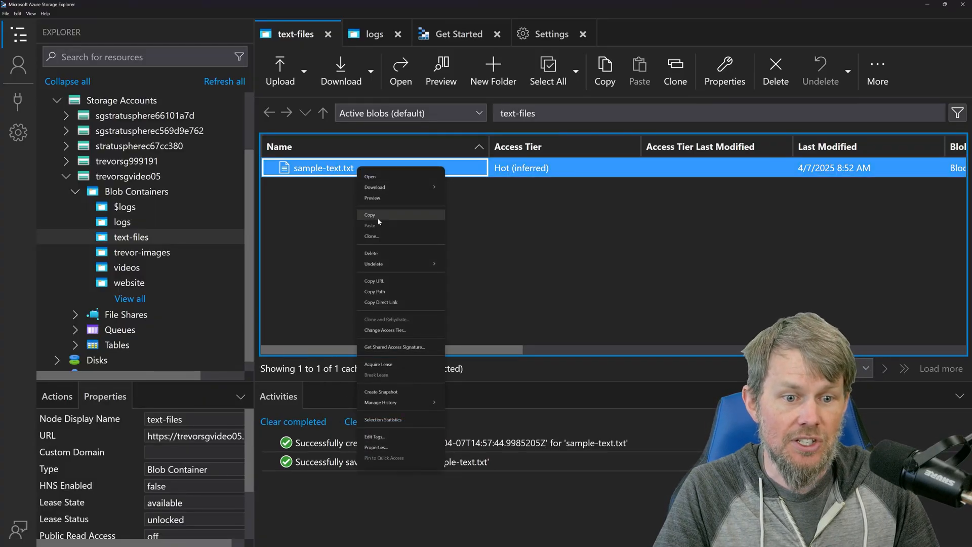
mouse_move(388, 404)
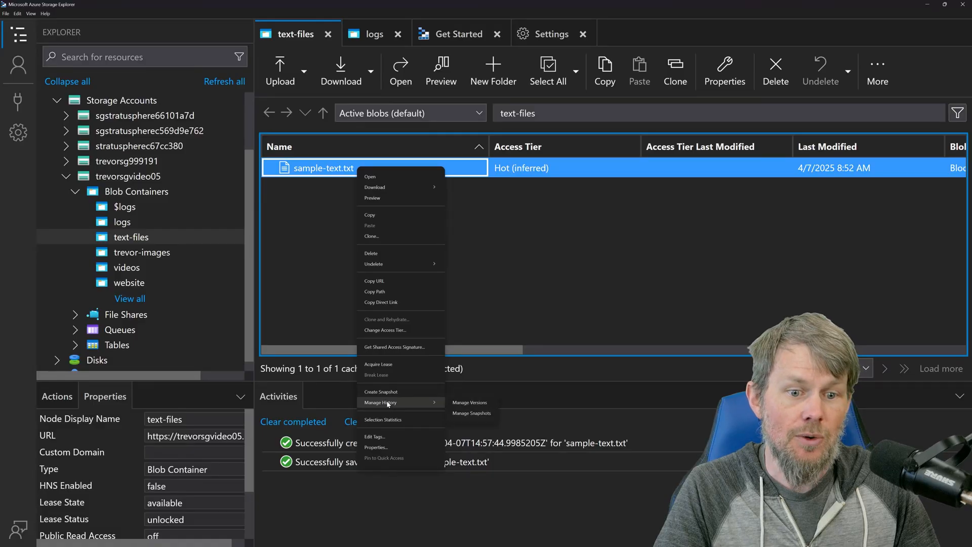
click(467, 415)
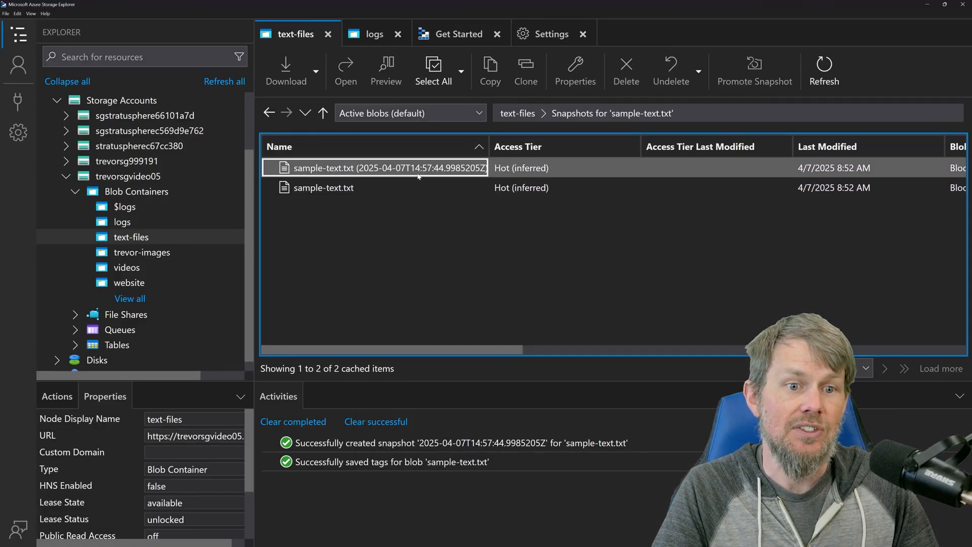
Copy the current sample-text.txt blob from text-files into the logs container and select the copy there
right_click(317, 188)
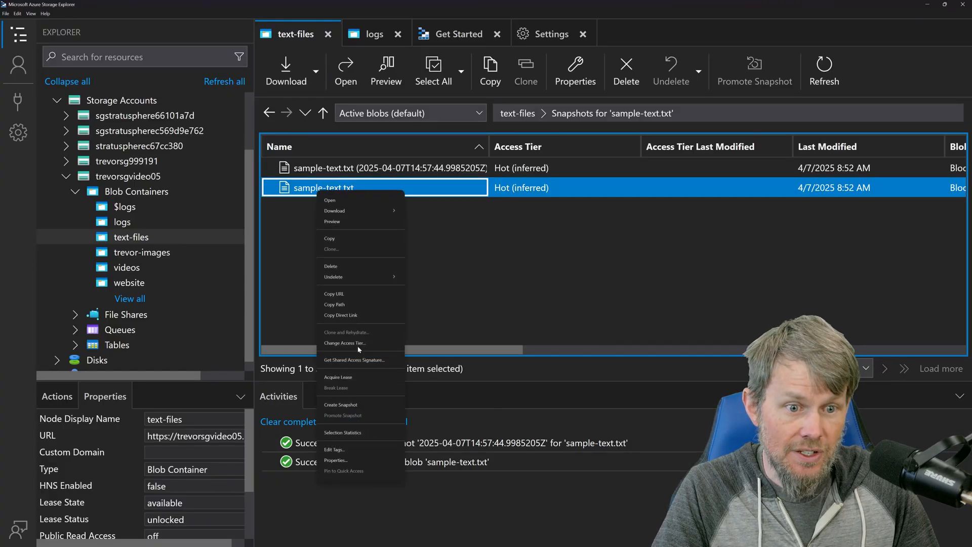
click(484, 240)
right_click(332, 190)
click(356, 238)
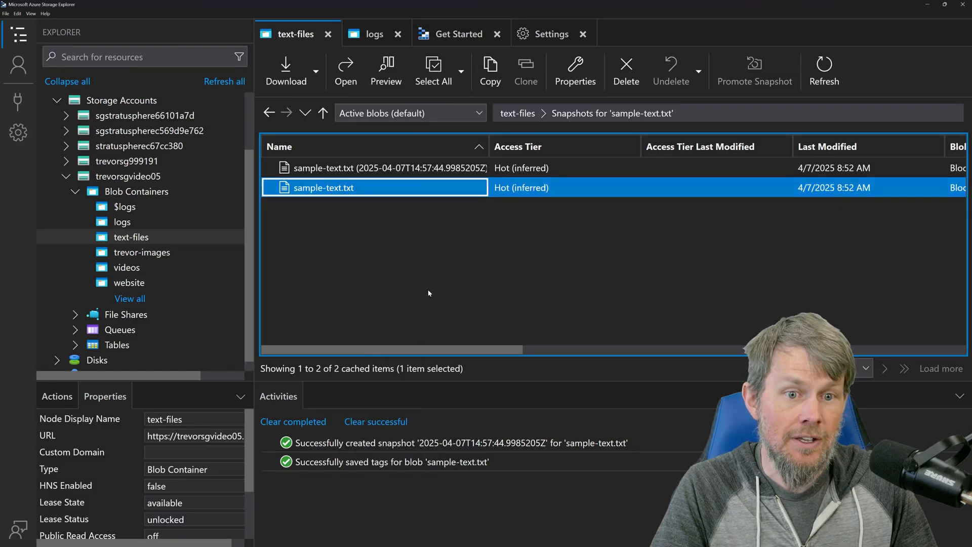
click(373, 34)
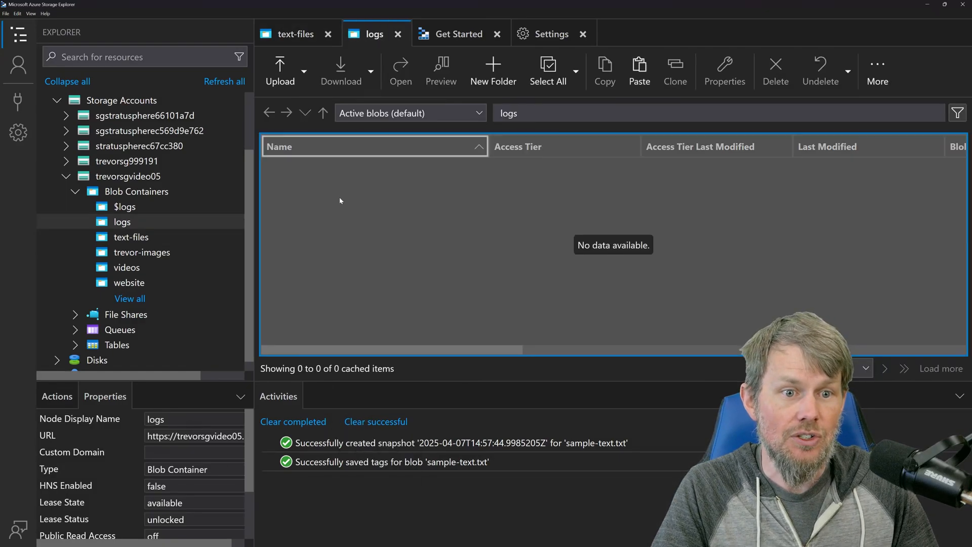
click(639, 71)
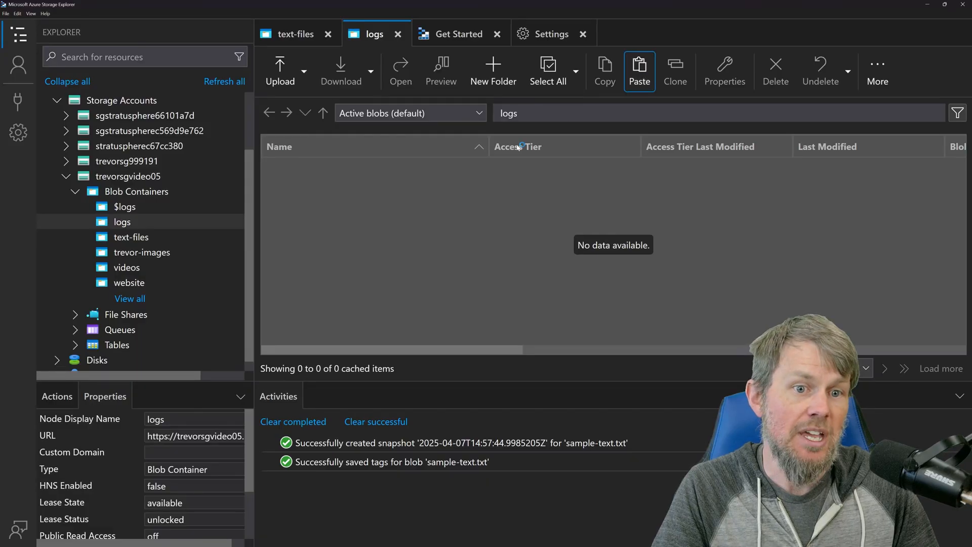
click(285, 35)
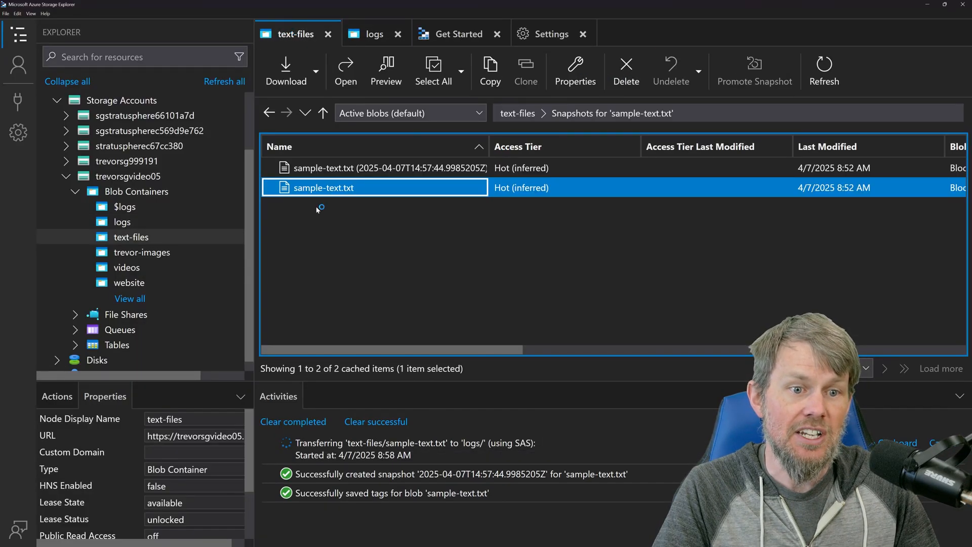
click(373, 33)
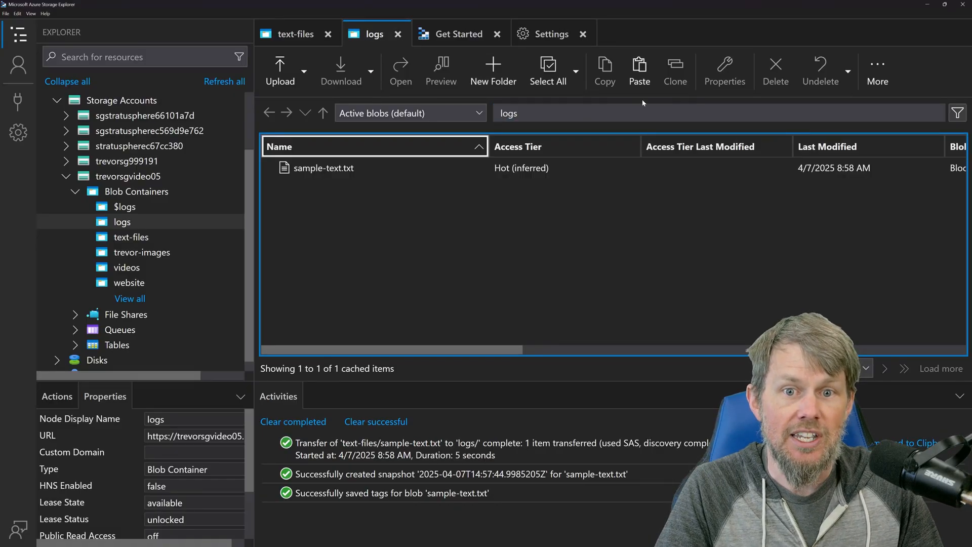
click(328, 169)
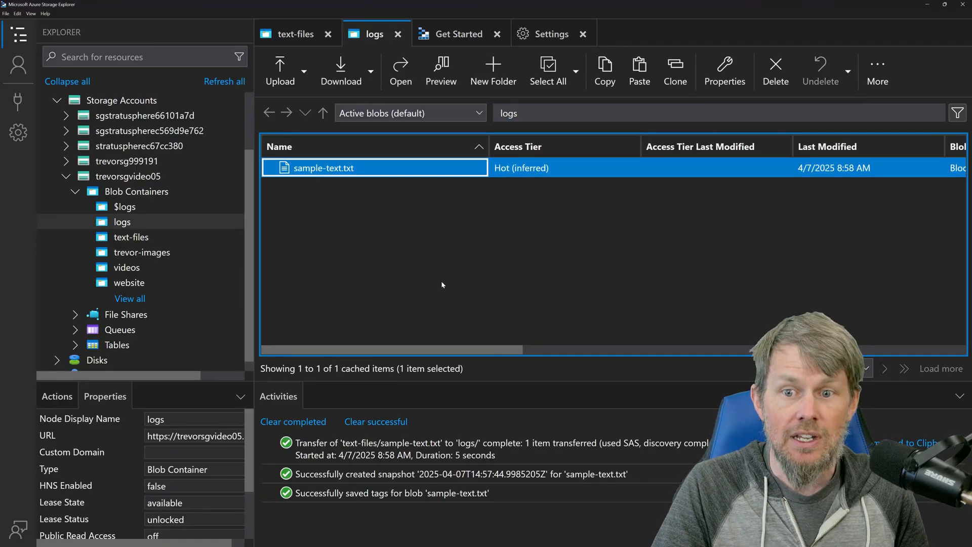
drag(481, 350, 448, 353)
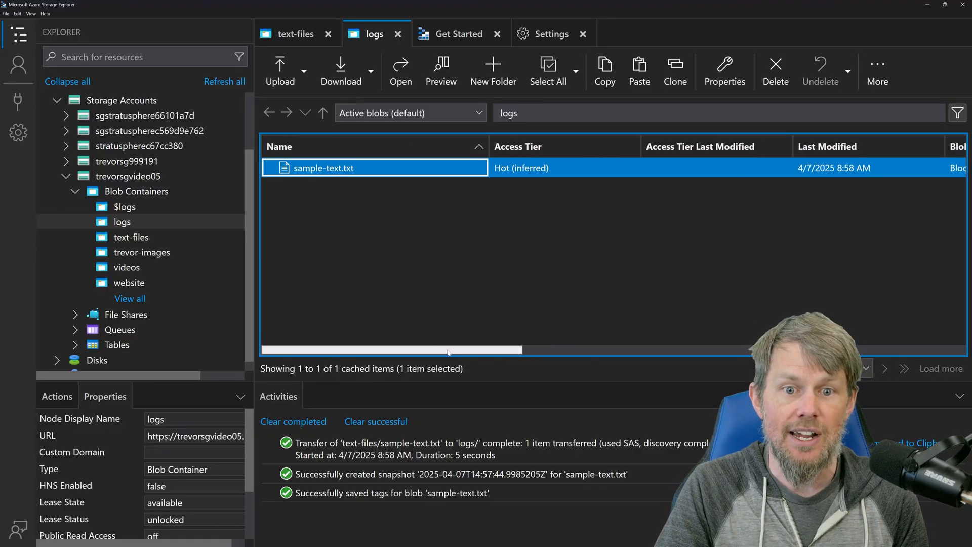
Return to text-files and review the default access tier choices for the trevorsgvideo05 account without applying a change
click(296, 35)
click(295, 37)
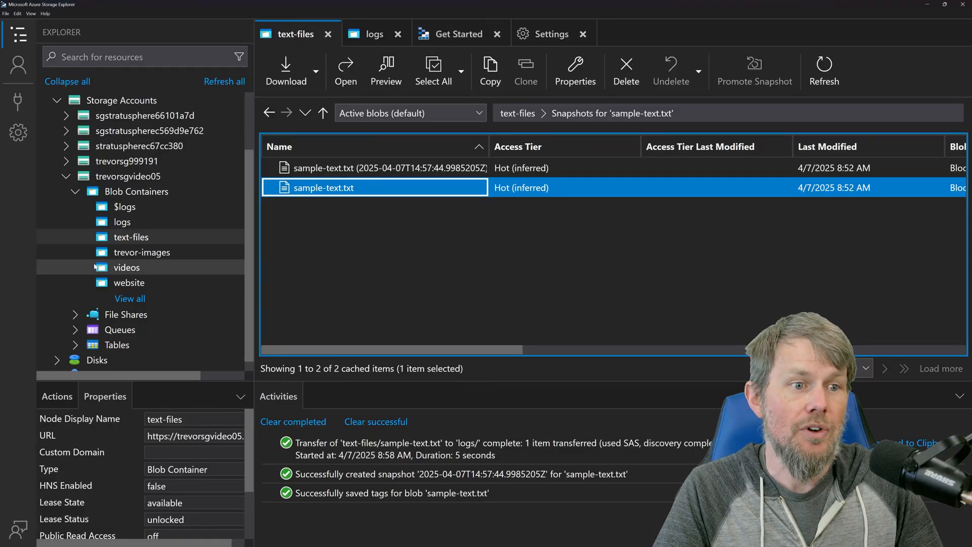
right_click(124, 176)
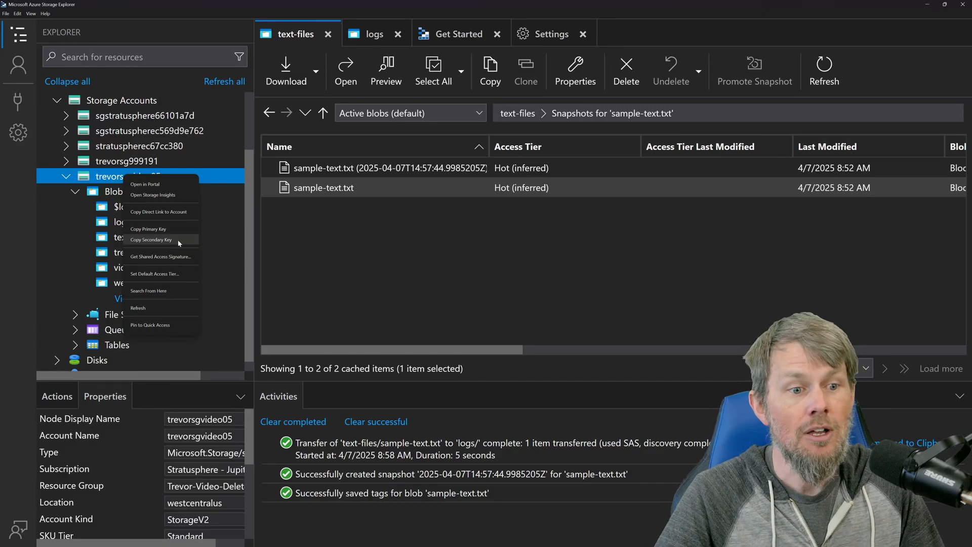
click(166, 276)
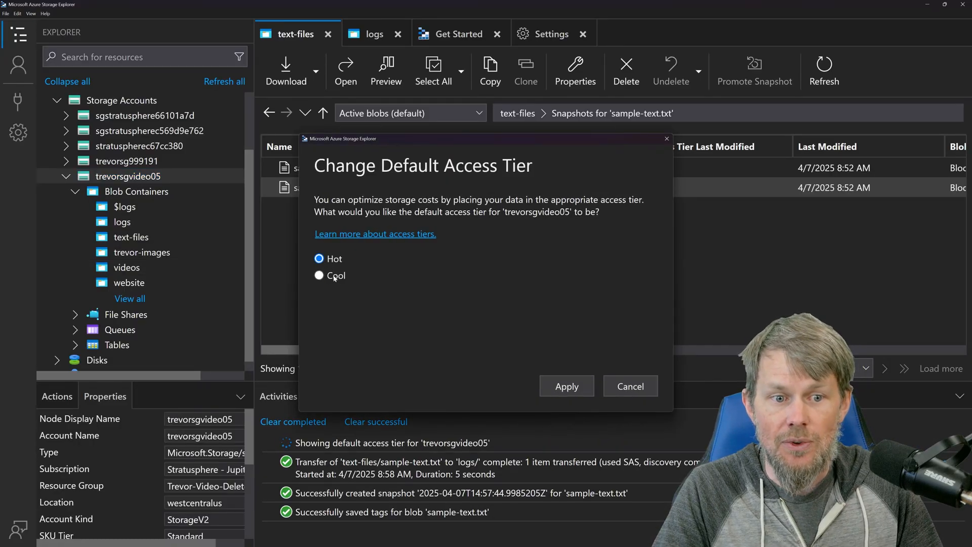
click(609, 388)
Open trevorsgvideo05 in the Azure portal from Storage Explorer, close that new browser page and return to Storage Explorer
right_click(115, 180)
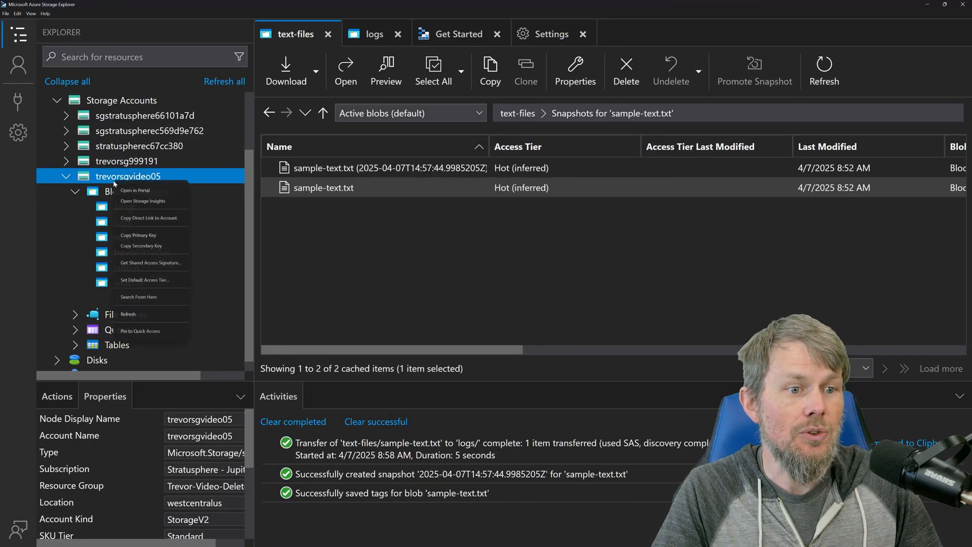
click(137, 192)
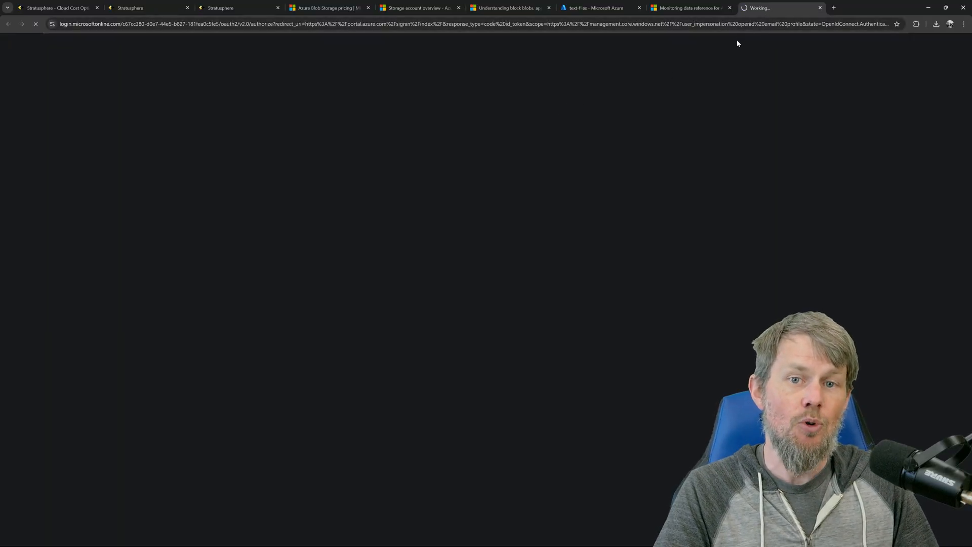
middle_click(767, 8)
click(594, 9)
key(alt+Tab)
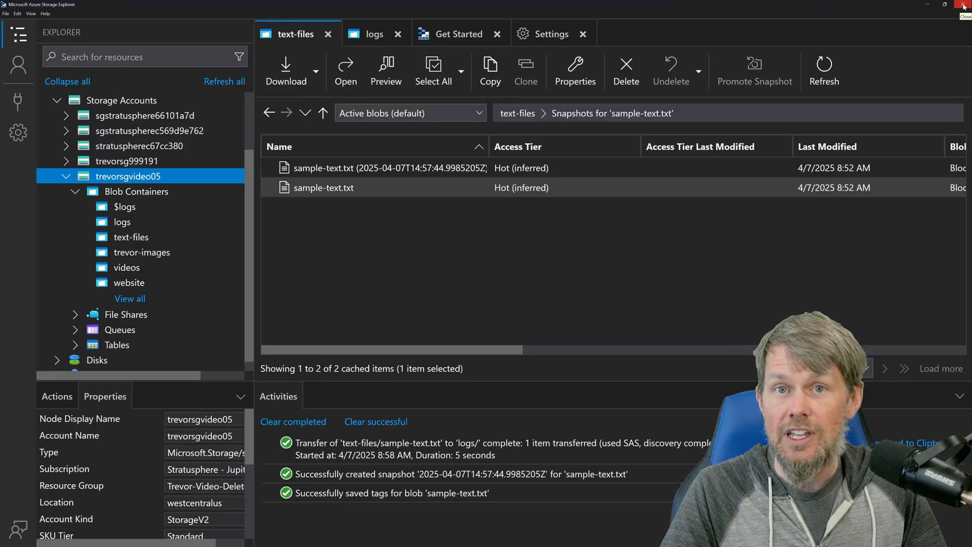
Switch to the Azure portal and open the trevorsgvideo05 storage account through the Trevor-Video-DeleteMe resource group
key(super+Tab)
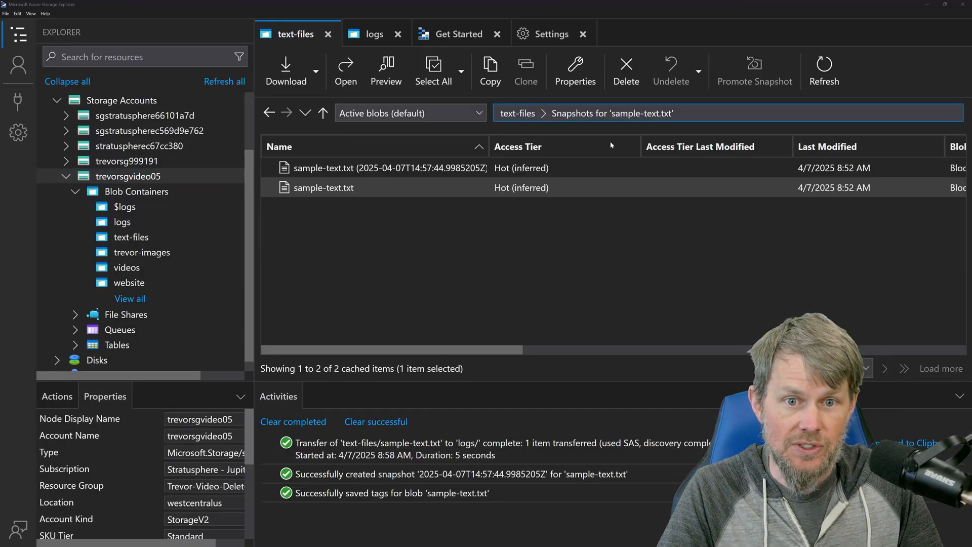
click(619, 230)
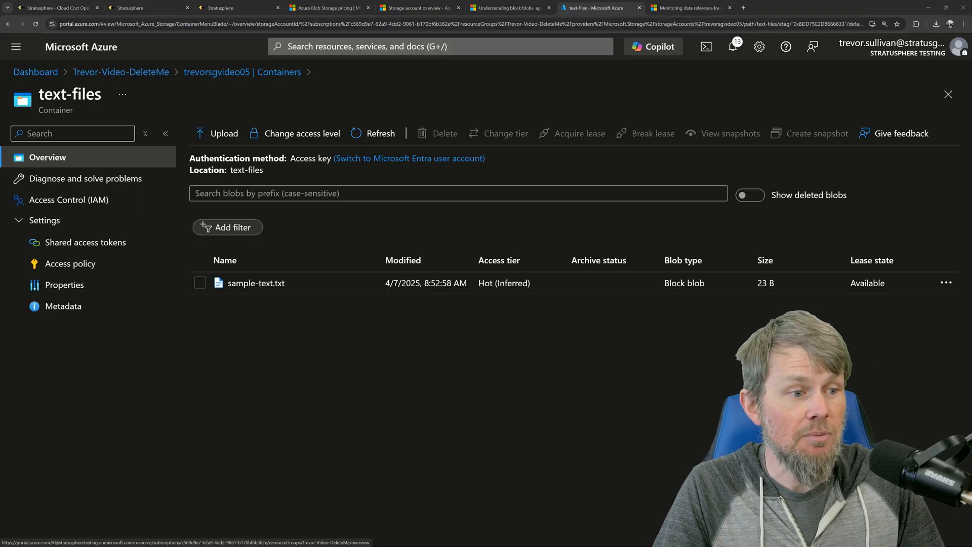
click(130, 73)
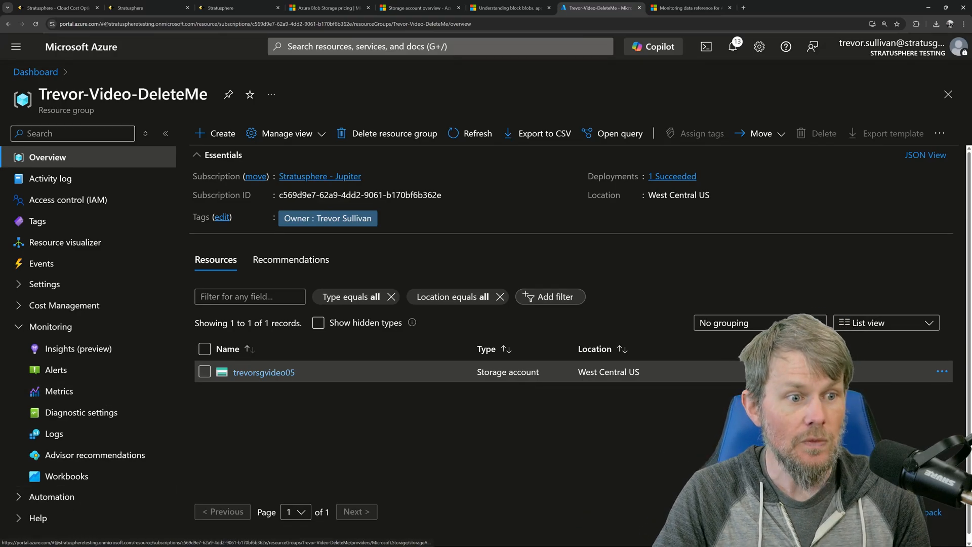
click(234, 376)
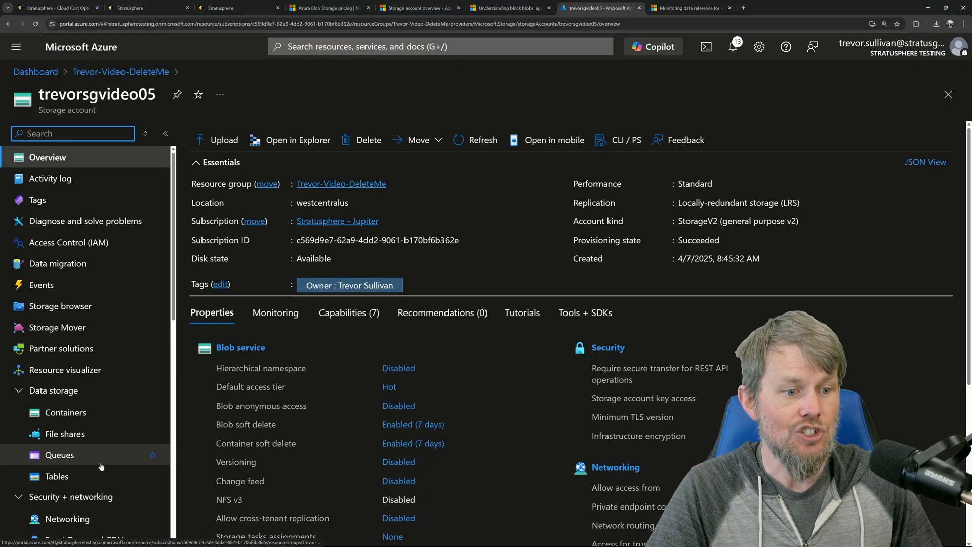
Open the Metrics page under Monitoring for the trevorsgvideo05 storage account
scroll(96, 458, down, 6)
scroll(98, 462, down, 4)
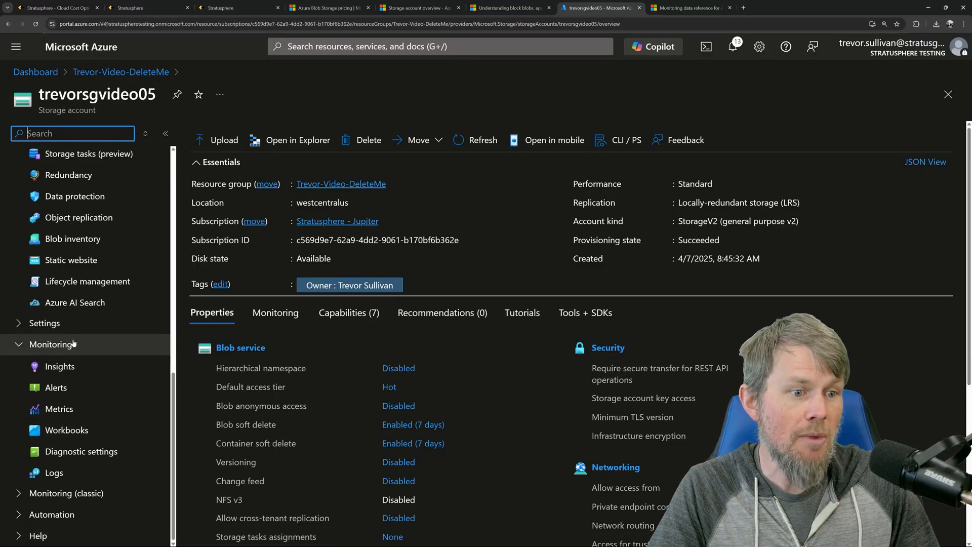
click(60, 409)
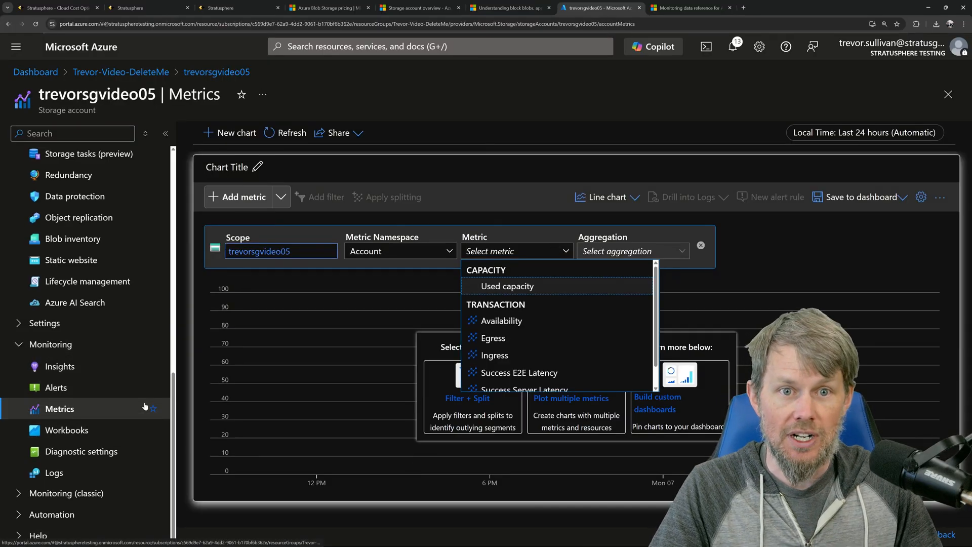
Show the Azure Blob Storage monitoring data reference article in full screen and examine its Used capacity metric
click(699, 11)
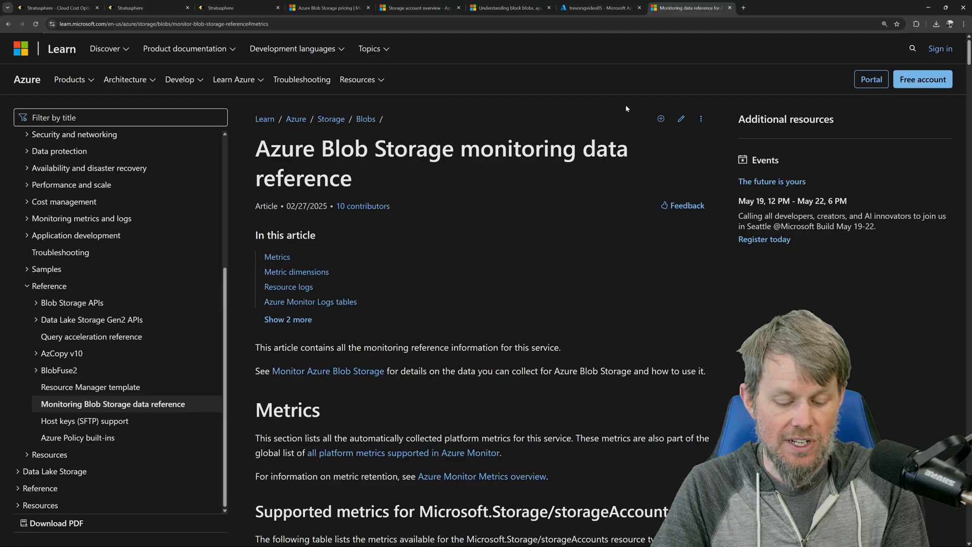
key(F11)
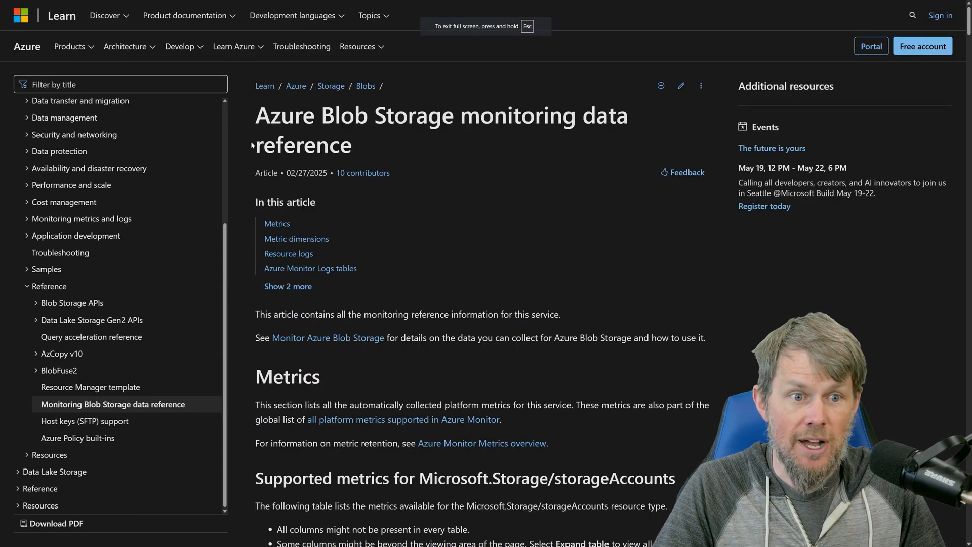
scroll(313, 225, down, 10)
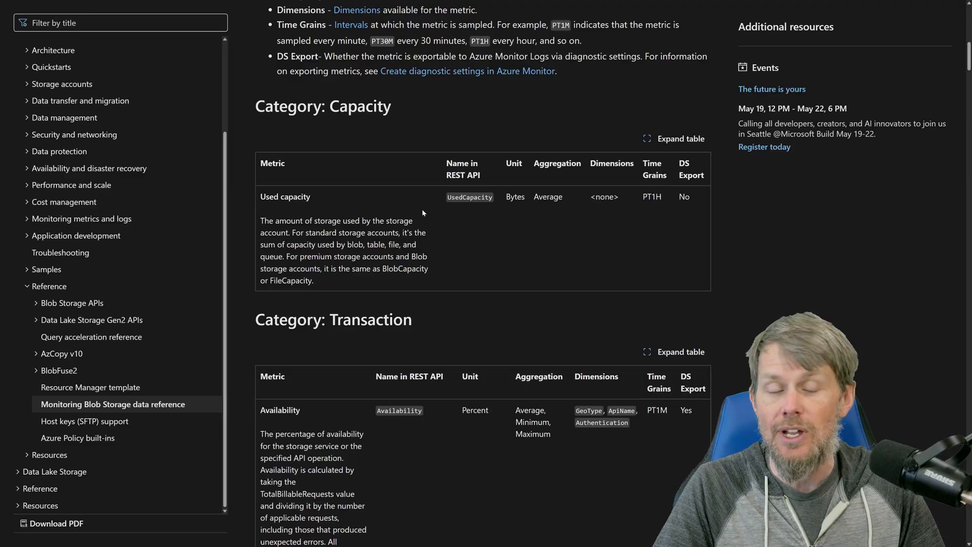
drag(249, 204, 510, 198)
click(509, 203)
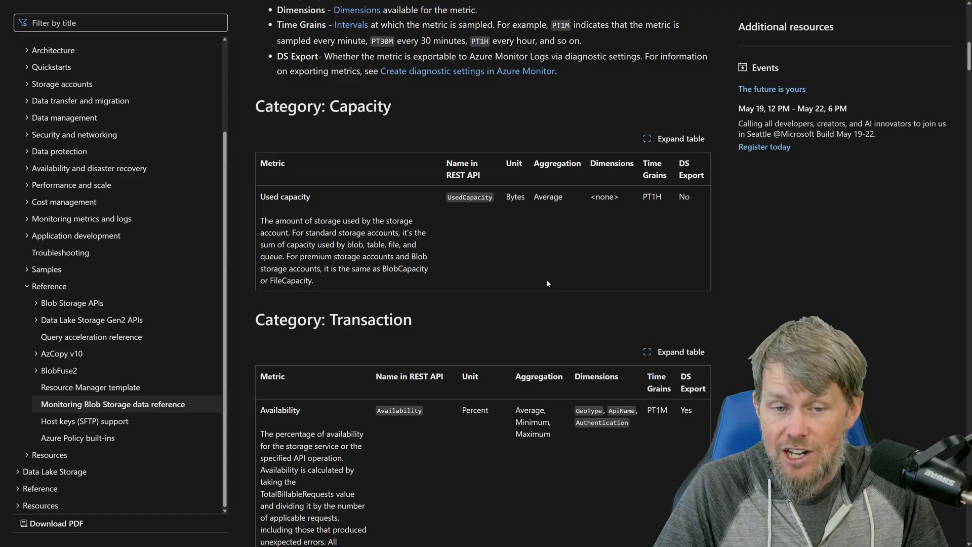
Read the Transaction and Object replication metrics, and highlight blobServices and storageAccounts in the Microsoft.Storage/storageAccounts/blobServices heading
scroll(547, 283, down, 7)
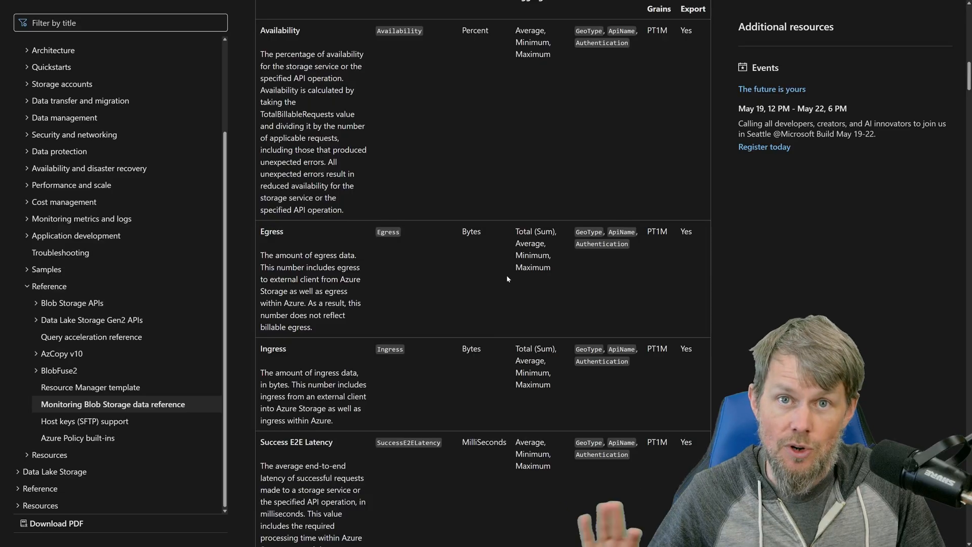
scroll(507, 279, down, 10)
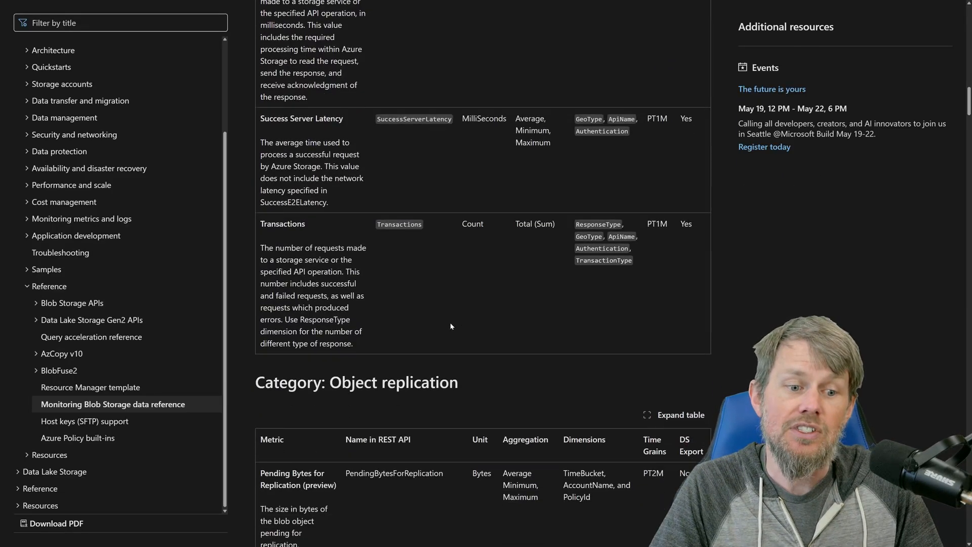
scroll(451, 326, down, 7)
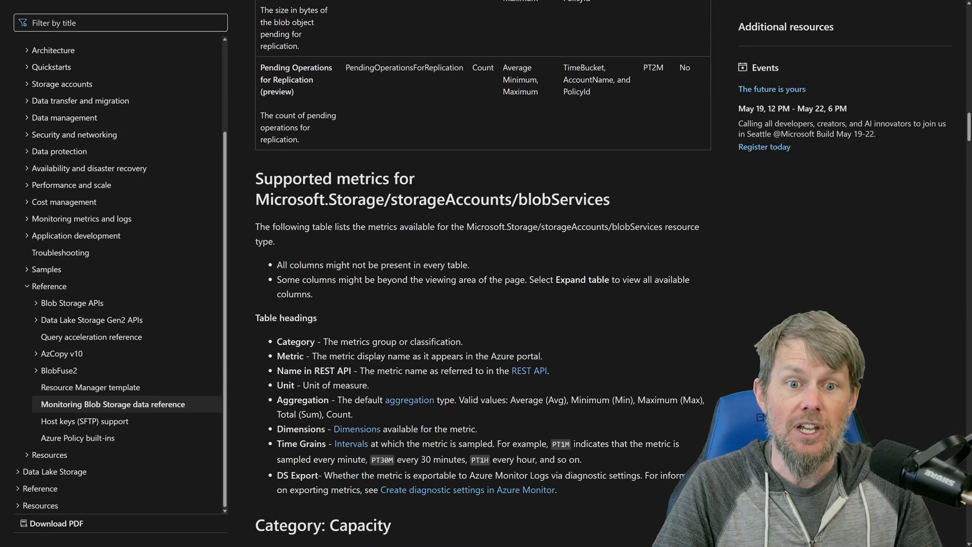
drag(512, 199, 663, 196)
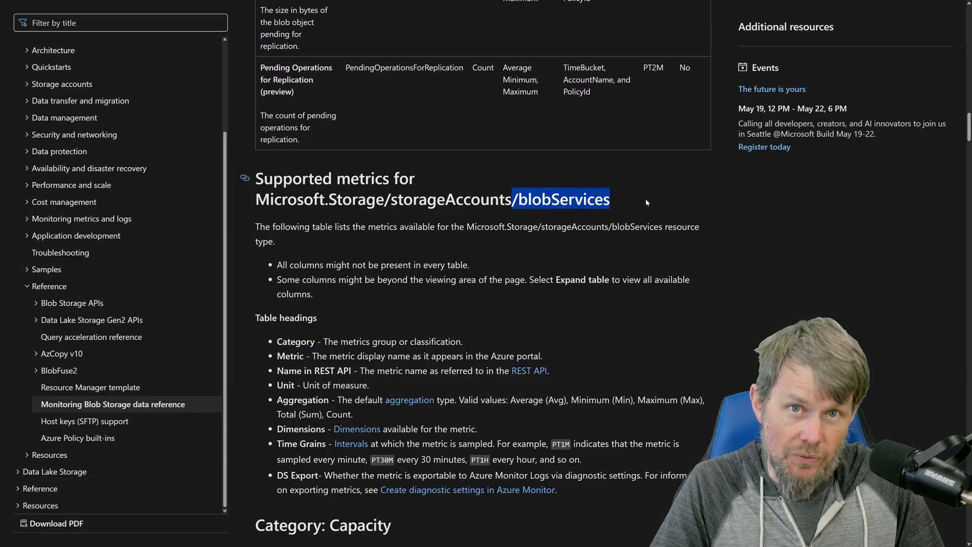
drag(391, 199, 505, 198)
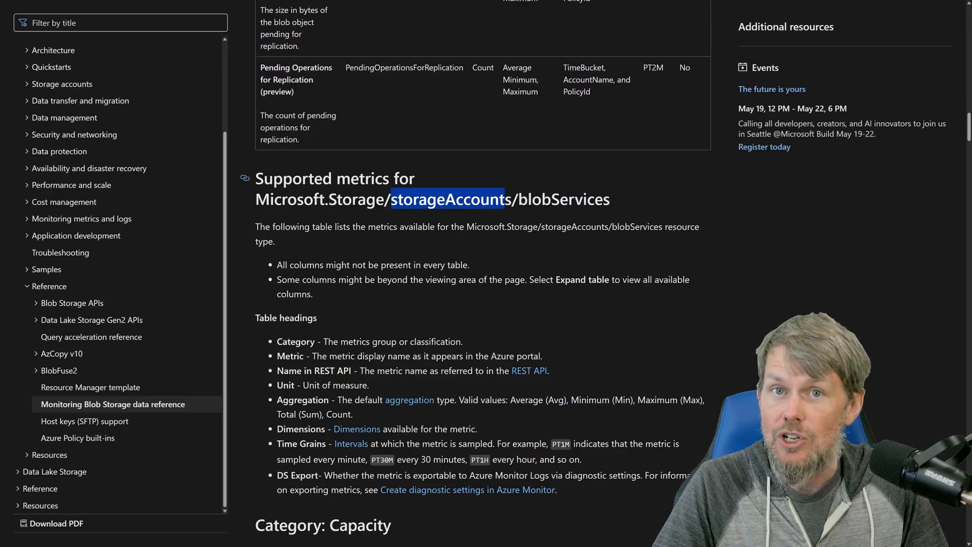
Examine the Blob Capacity metric in the Category: Capacity table, highlighting its REST API name, description and Bytes unit
click(501, 199)
scroll(501, 223, down, 7)
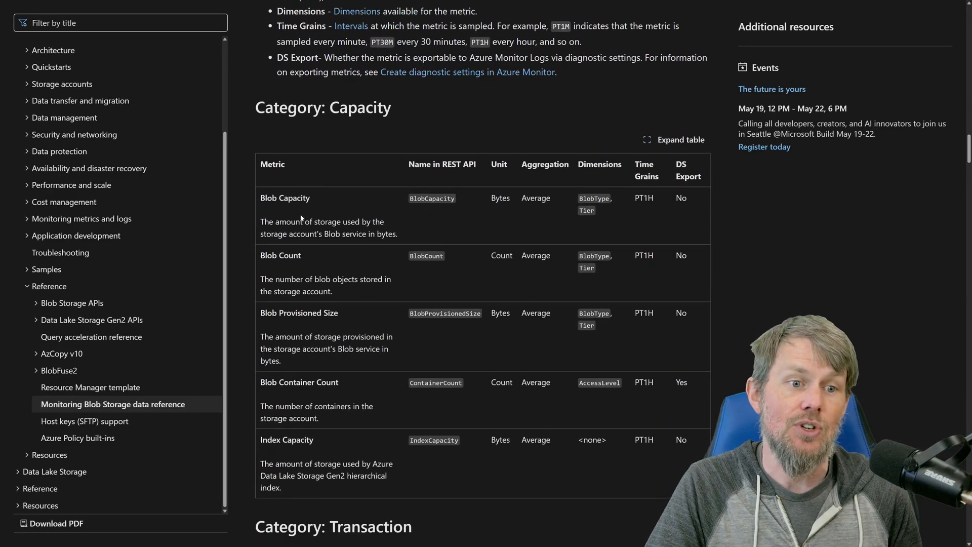
drag(265, 203, 486, 205)
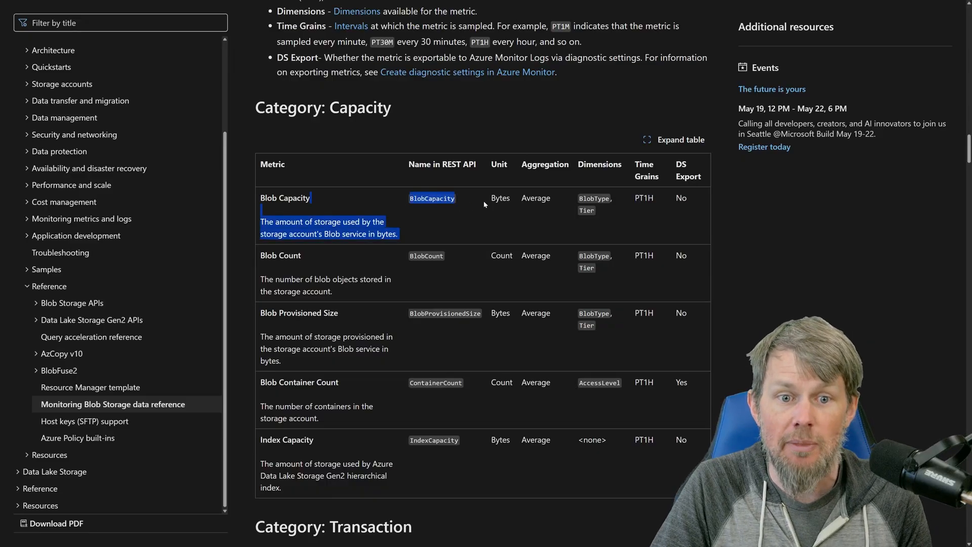
click(474, 203)
drag(262, 219, 403, 232)
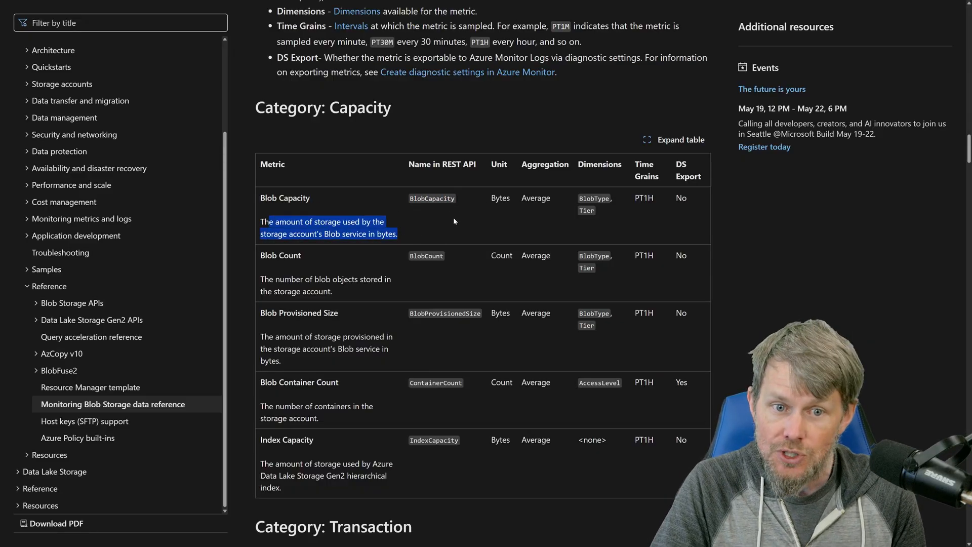
drag(490, 199, 513, 203)
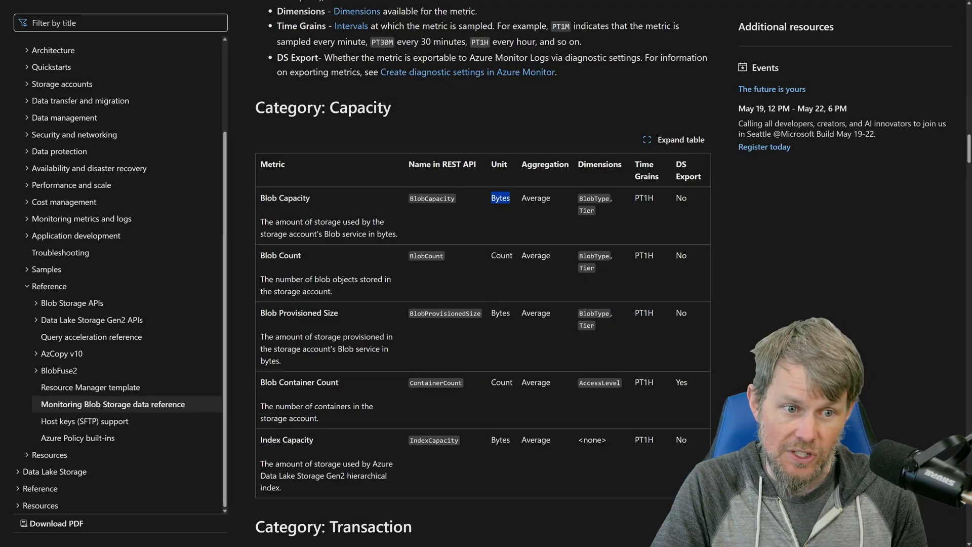
Highlight the Blob Count and Blob Container Count metrics, and the words "hierarchical index" in the Index Capacity description
drag(259, 255, 352, 272)
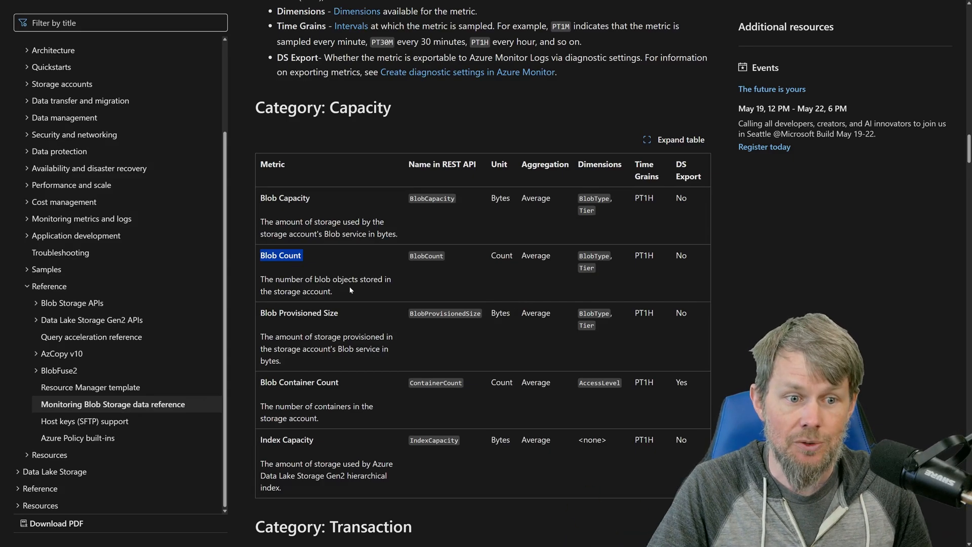
drag(260, 382, 353, 379)
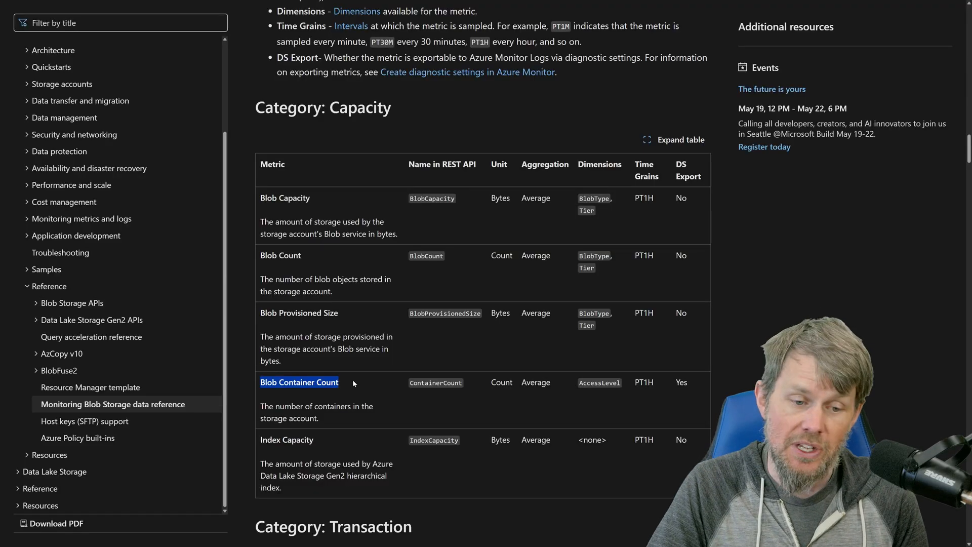
scroll(354, 390, down, 2)
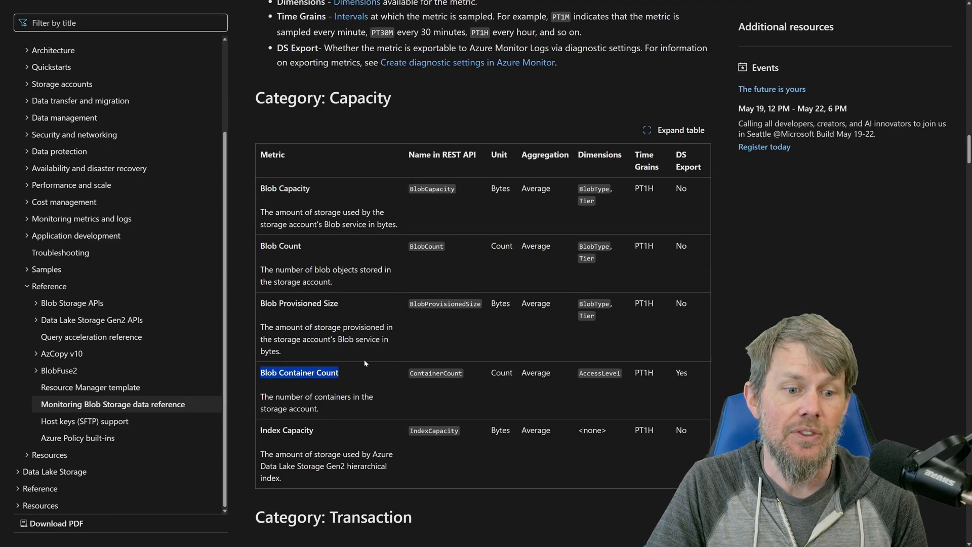
drag(260, 325, 290, 375)
click(305, 375)
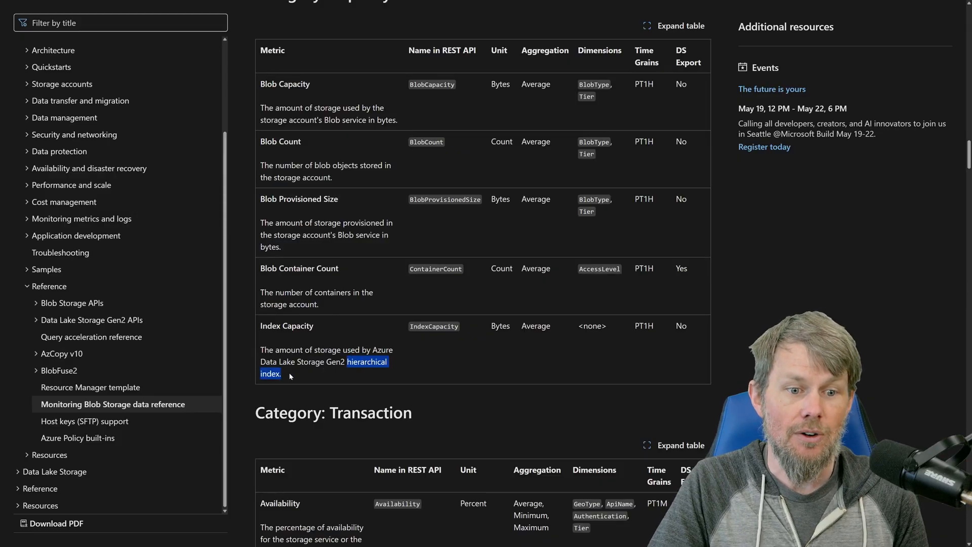
click(438, 347)
Review the Dimensions column for Blob Capacity and Blob Count, highlighting the Tier dimension of each metric
scroll(466, 346, up, 3)
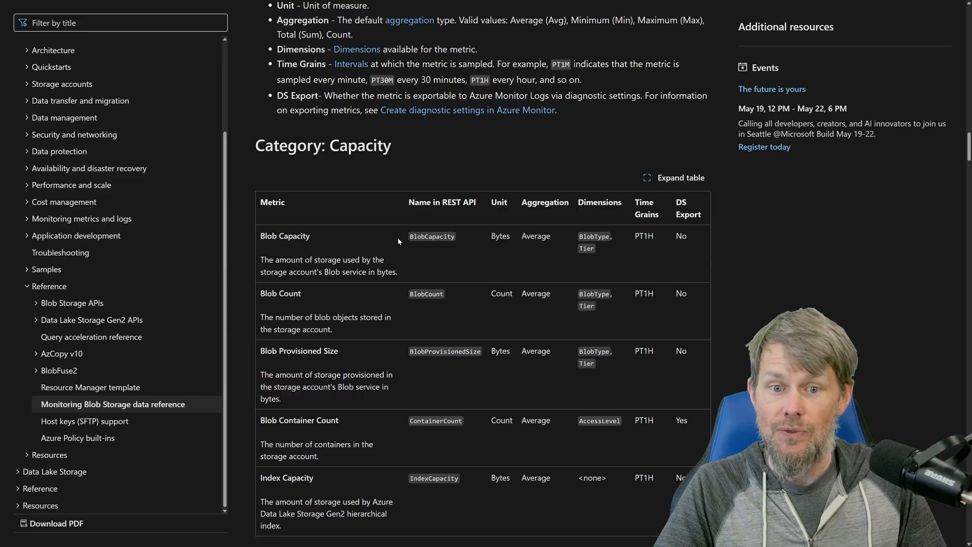
drag(259, 238, 310, 236)
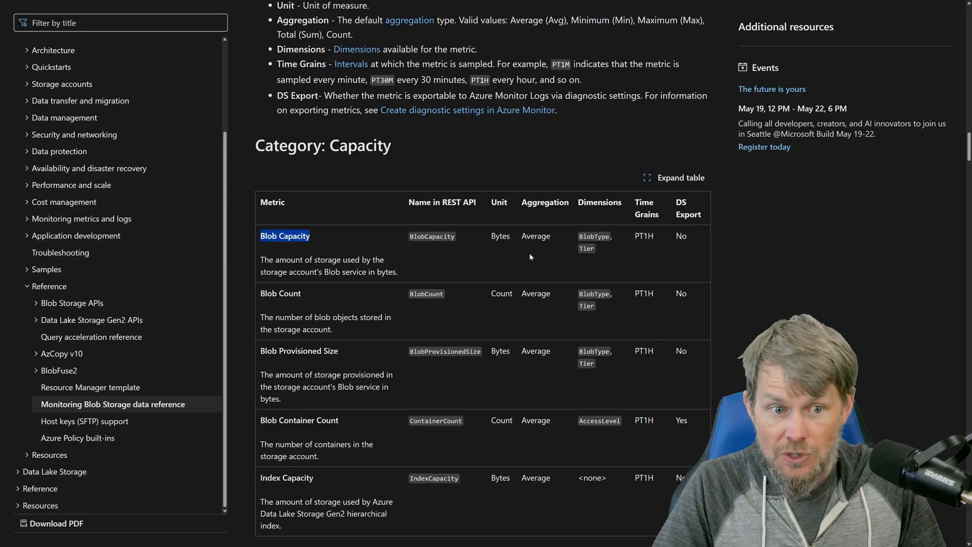
drag(584, 203, 618, 203)
click(595, 249)
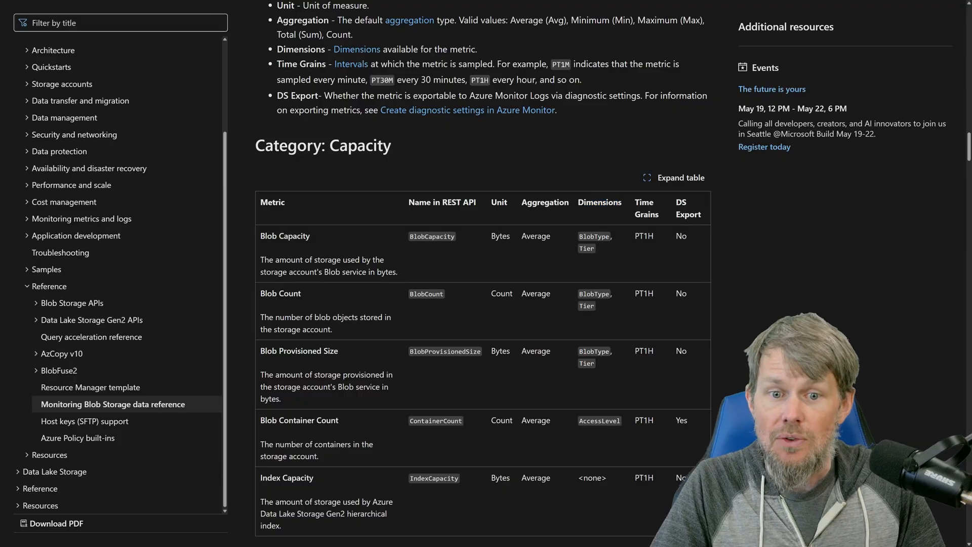
drag(595, 249, 587, 249)
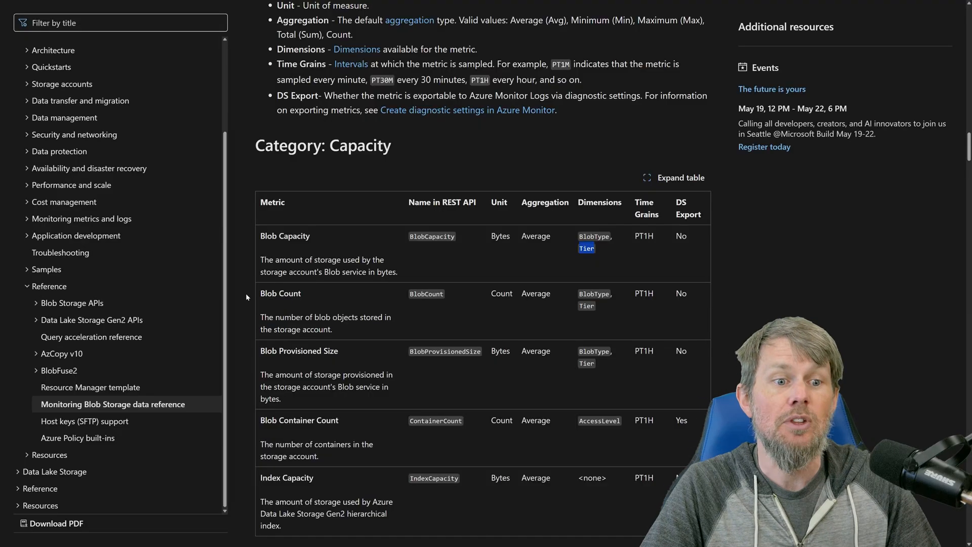
drag(247, 296, 302, 298)
click(614, 295)
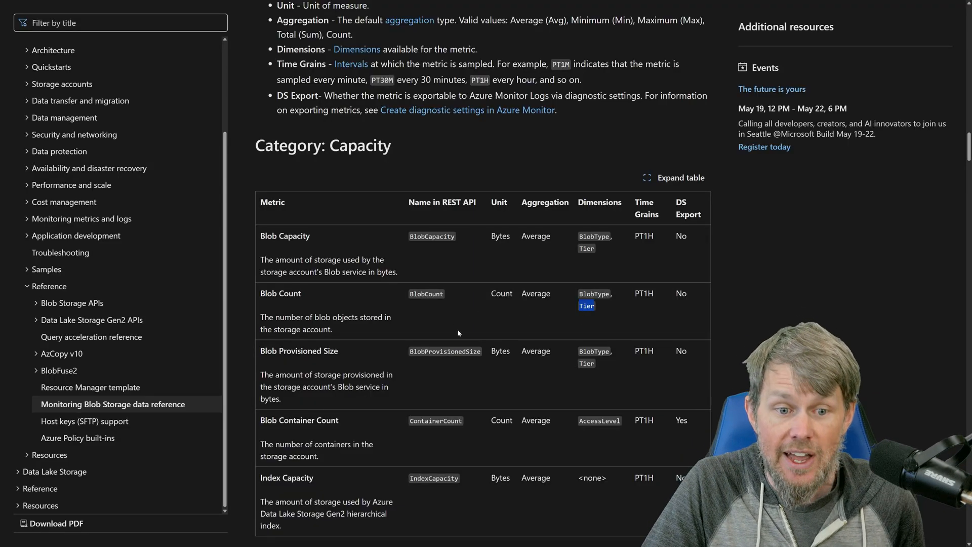
Highlight ContainerCount in the Capacity table, plus the Time Grains heading and the PT1H value for Blob Capacity
scroll(465, 390, down, 2)
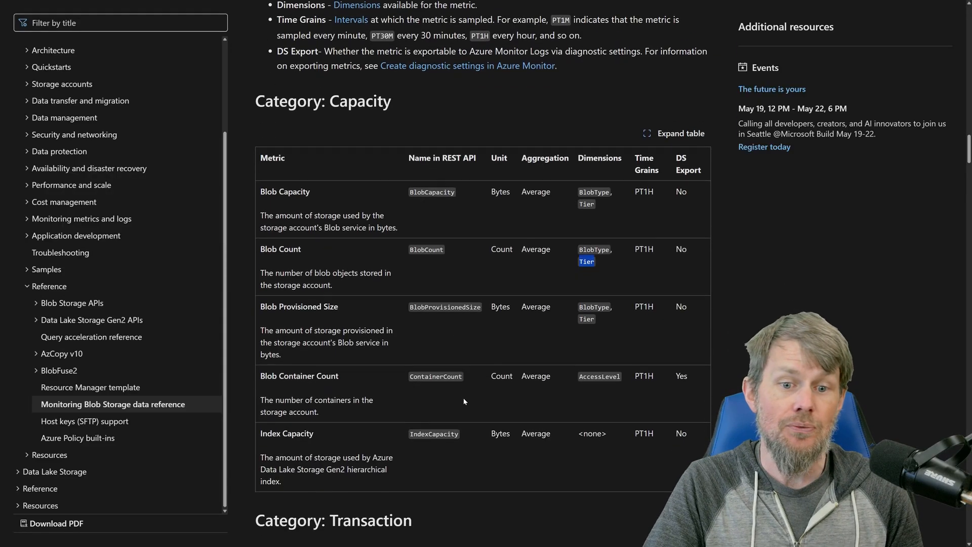
triple_click(375, 348)
double_click(411, 346)
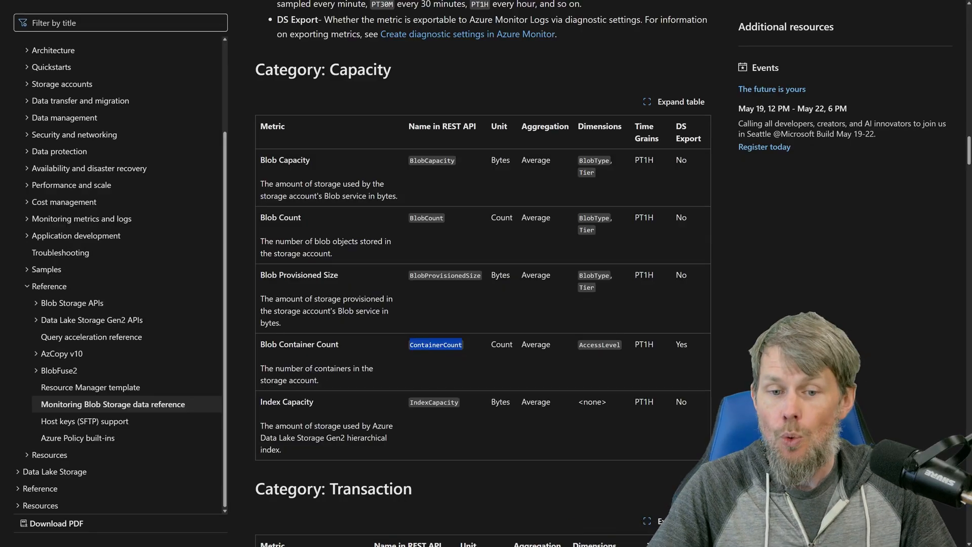
drag(634, 126, 663, 145)
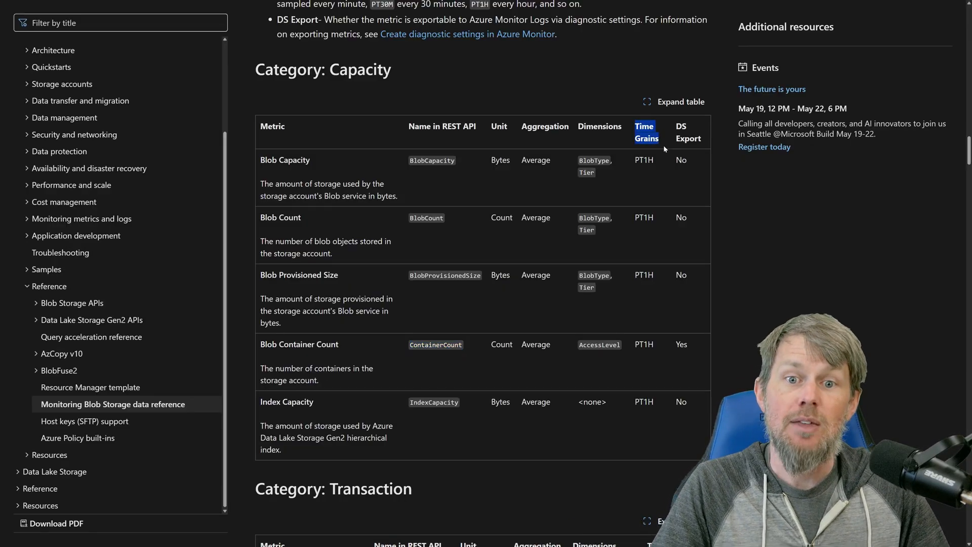
click(632, 164)
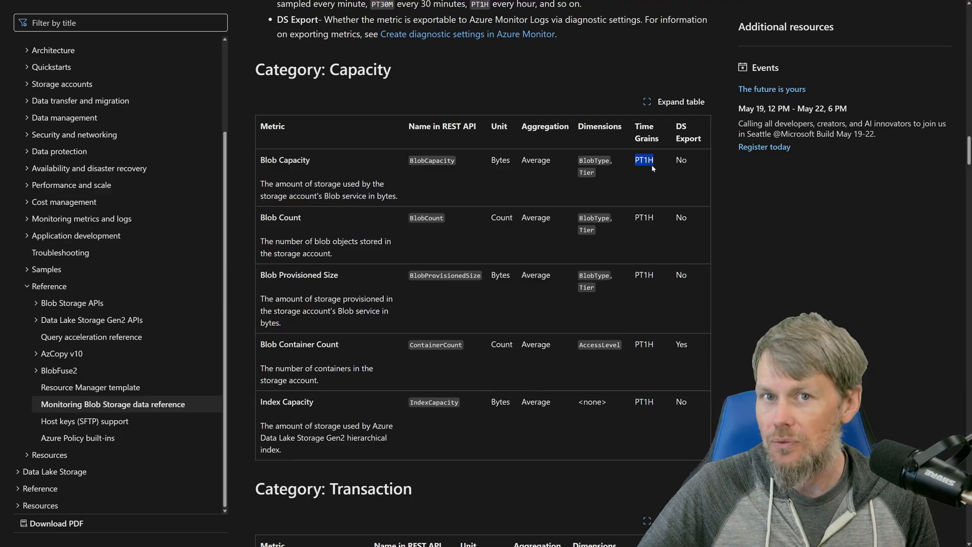
click(756, 419)
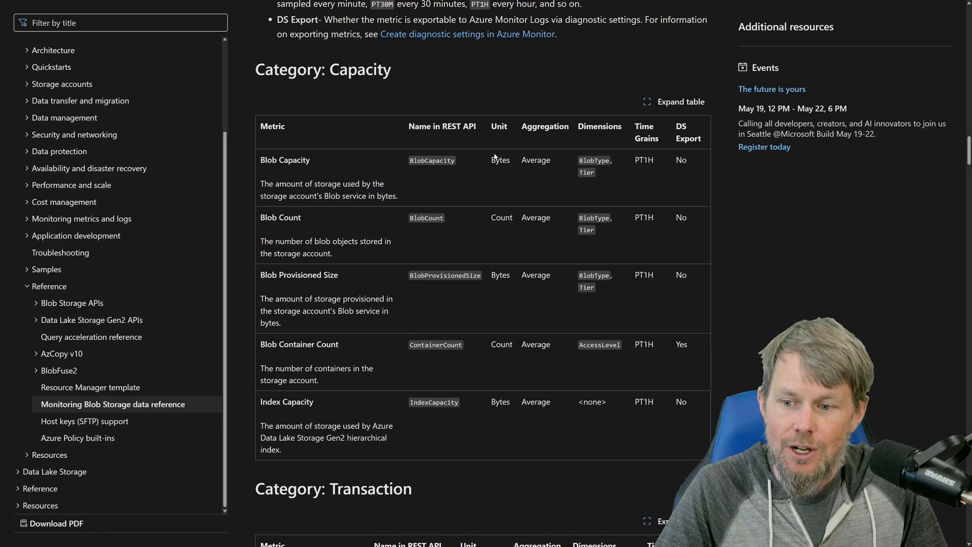
Switch back to the Azure portal's Metrics page and chart the Used capacity metric for trevorsgvideo05
key(ctrl+shift+Tab)
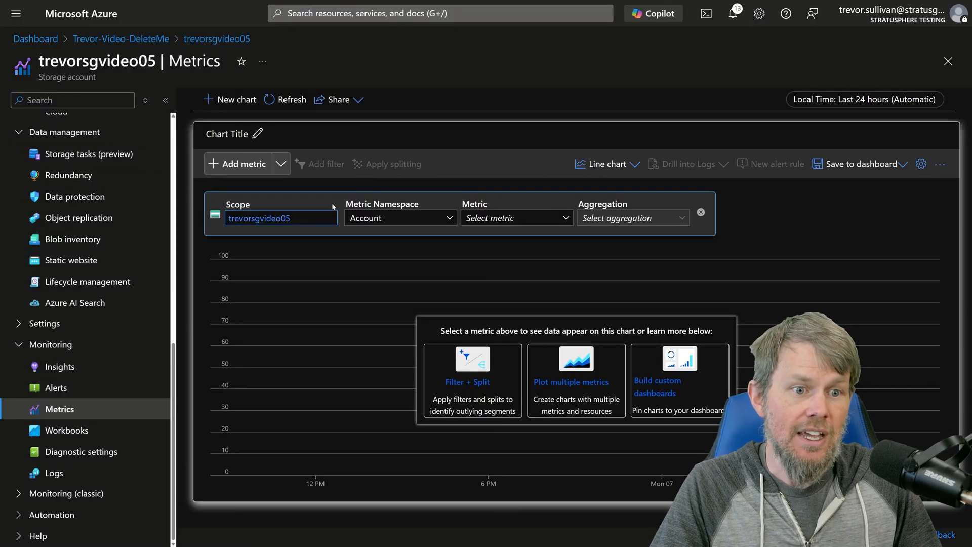
click(501, 218)
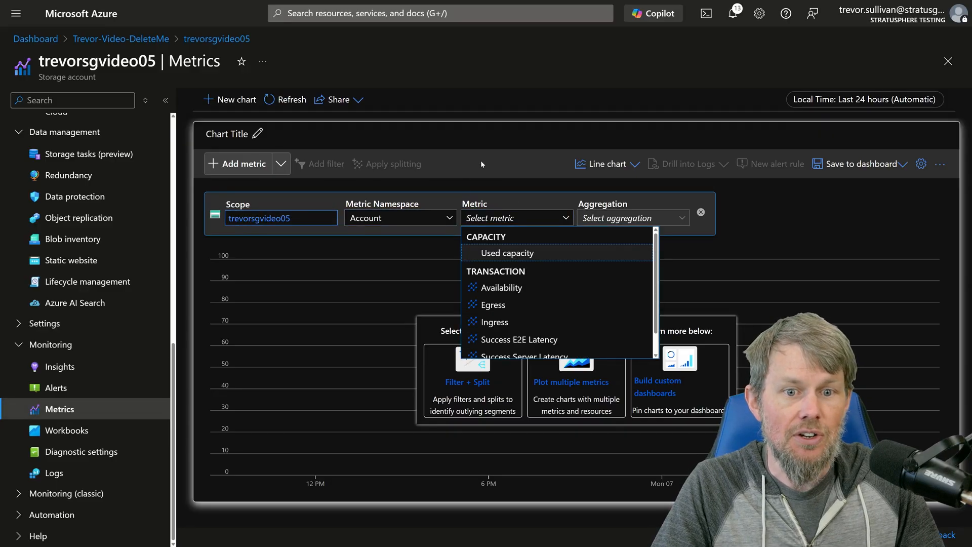
click(488, 253)
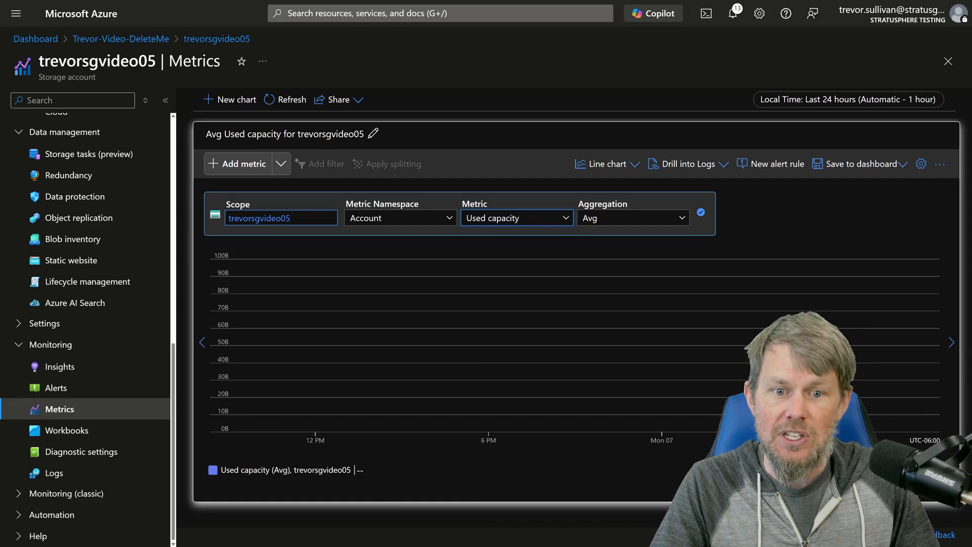
Set the Used capacity chart's time range to Last hour
click(852, 101)
click(746, 163)
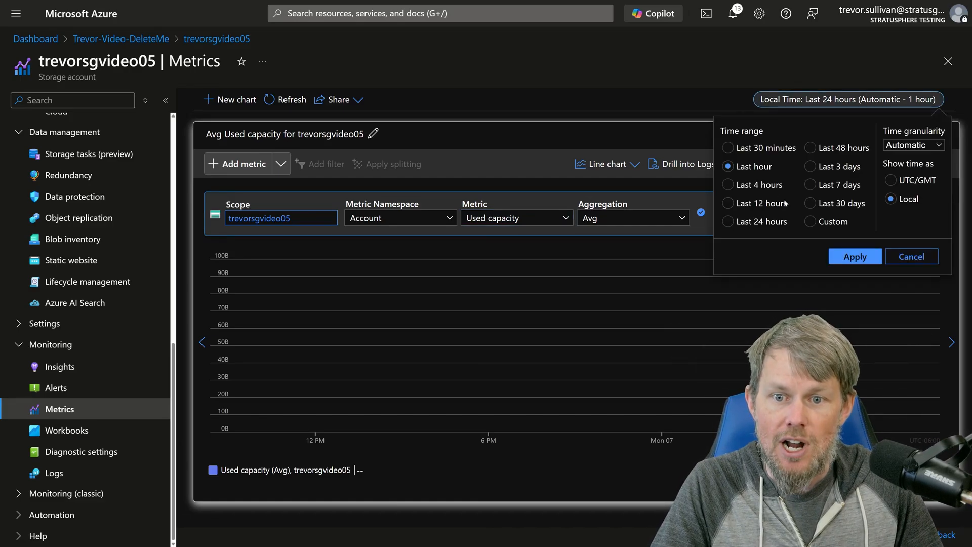
click(853, 255)
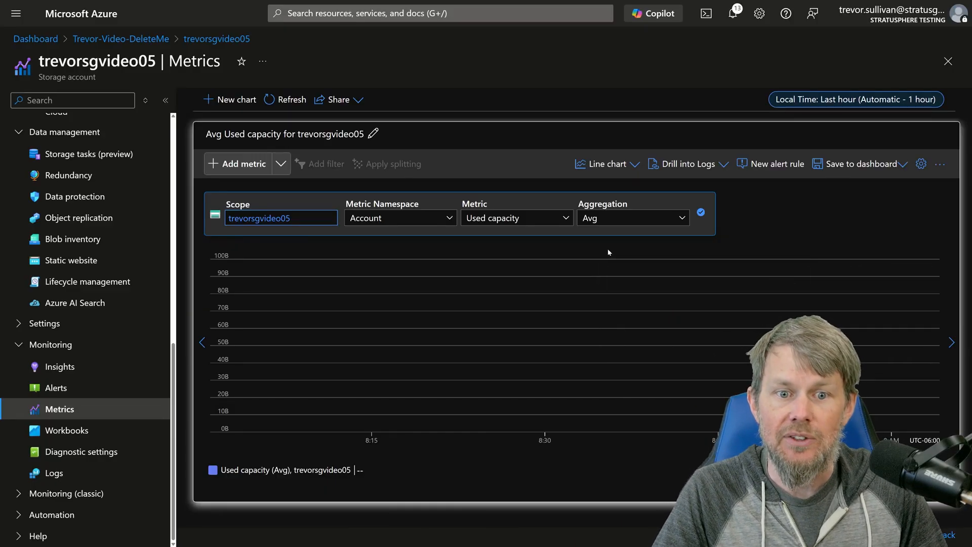
Change the chart's scope from trevorsgvideo05 to the trevorsg999191 storage account
click(281, 218)
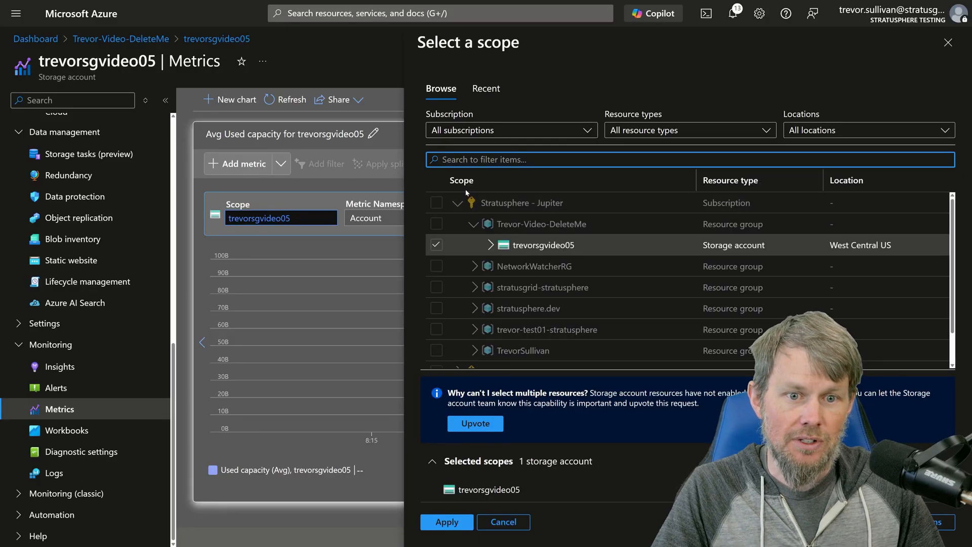
scroll(478, 253, down, 2)
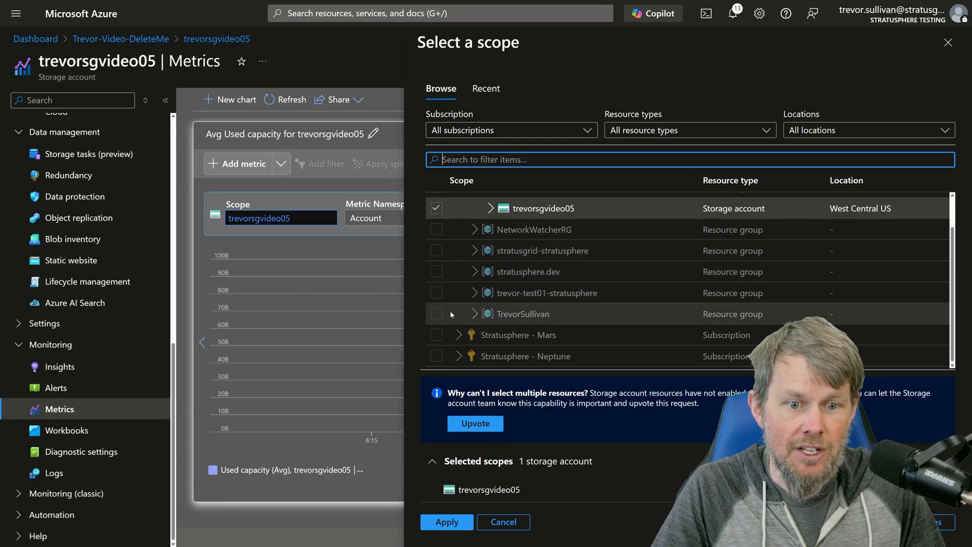
click(436, 212)
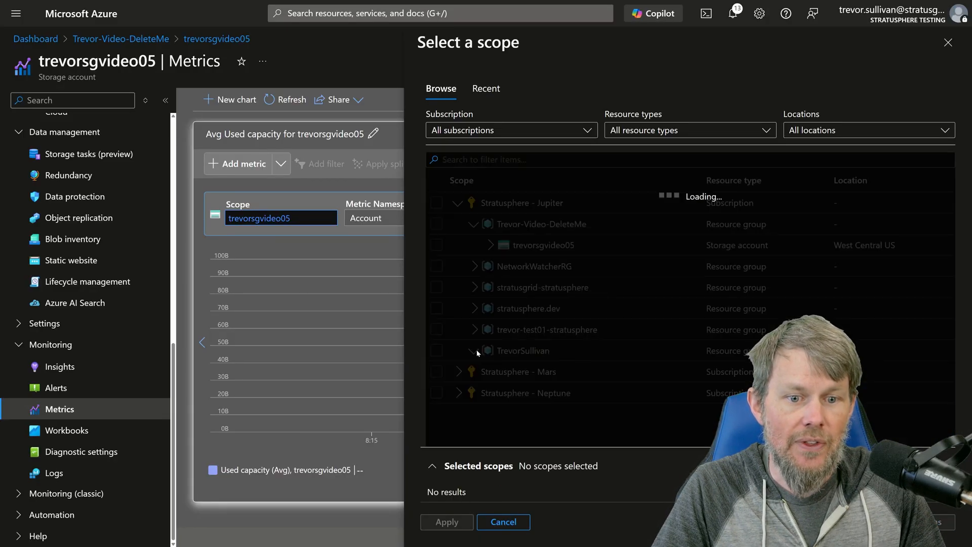
click(436, 391)
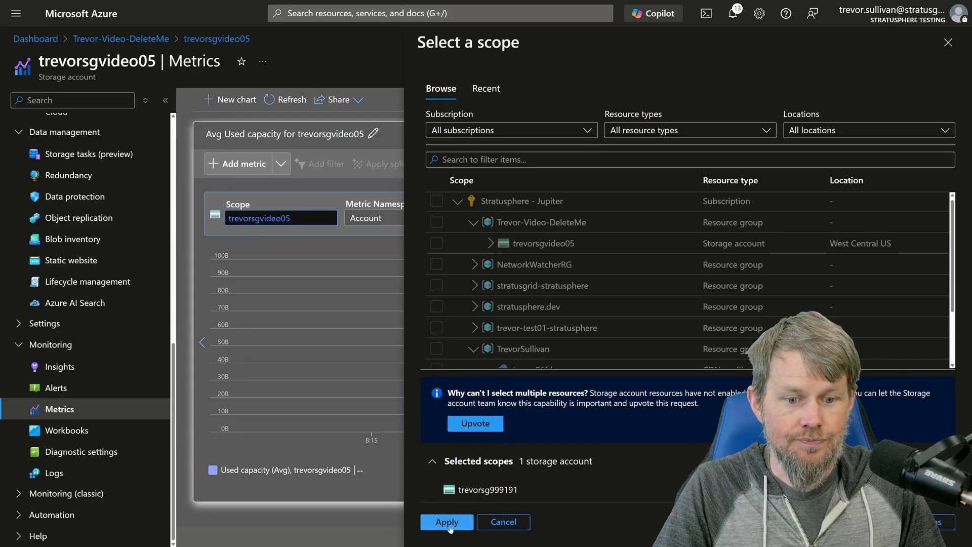
click(464, 522)
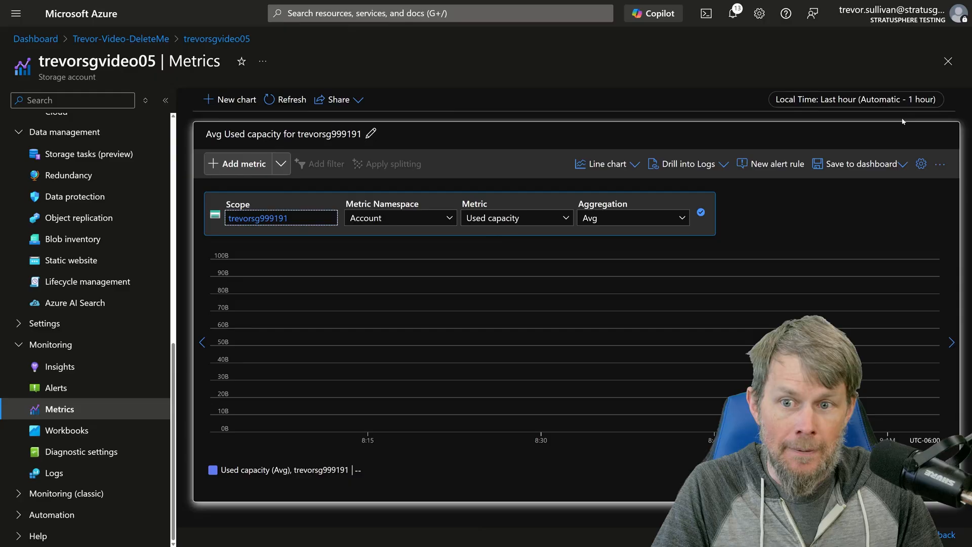
Set the time range of the trevorsg999191 chart to Last 4 hours
click(821, 102)
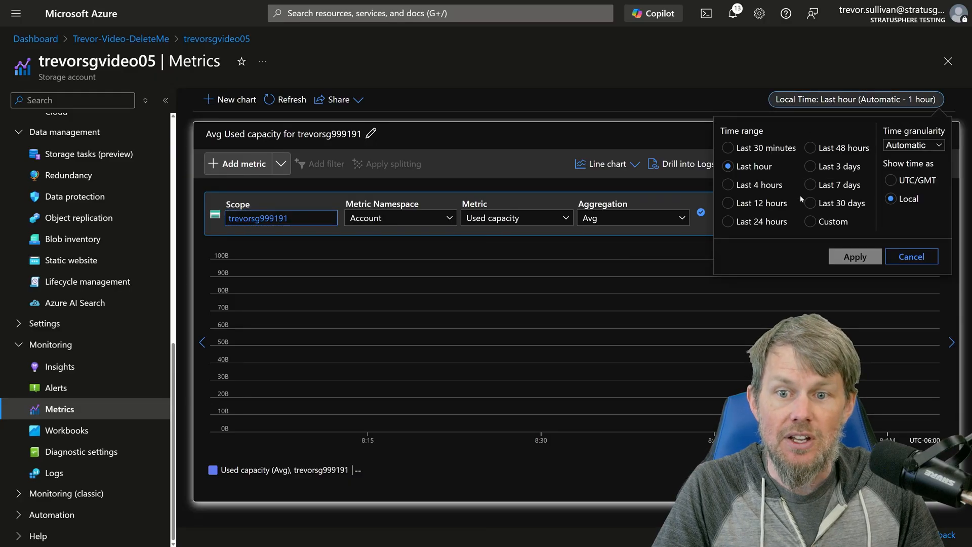
click(742, 185)
click(855, 256)
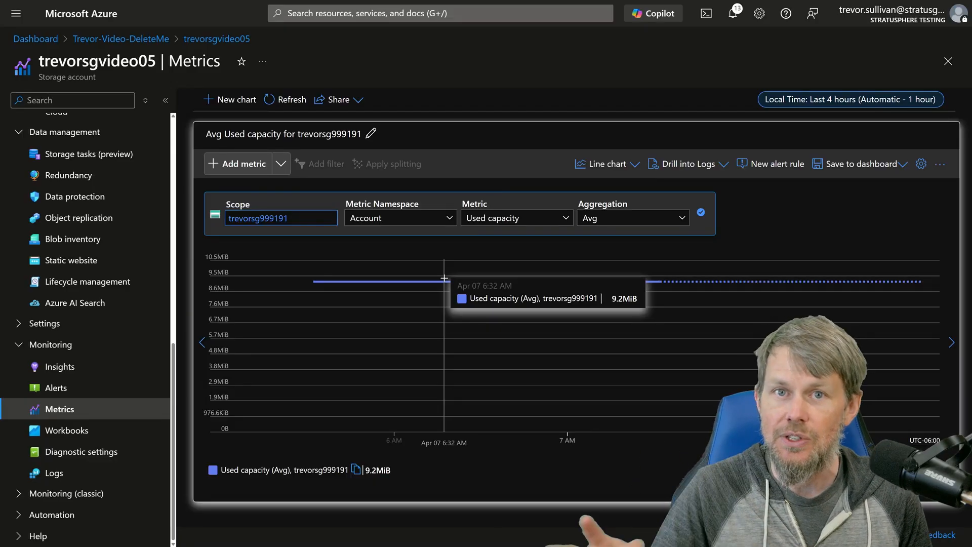
Review the account-level metrics, switch the metric namespace to Blob and chart the Blob Capacity metric
click(487, 220)
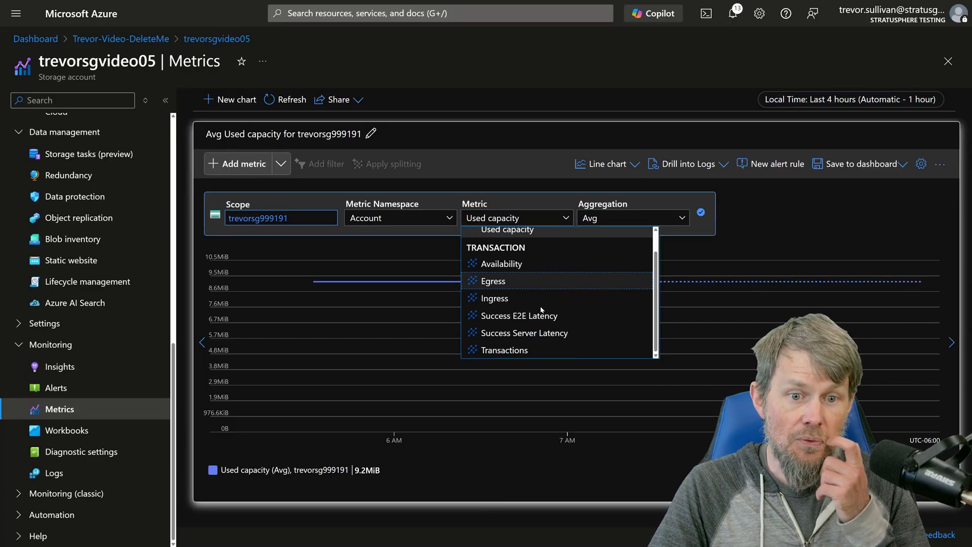
scroll(541, 310, up, 1)
click(351, 217)
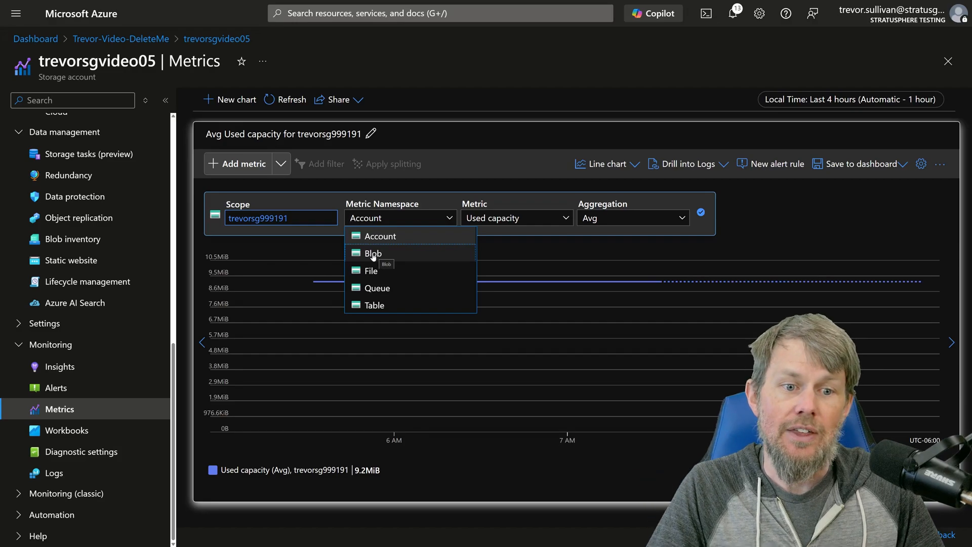
click(372, 253)
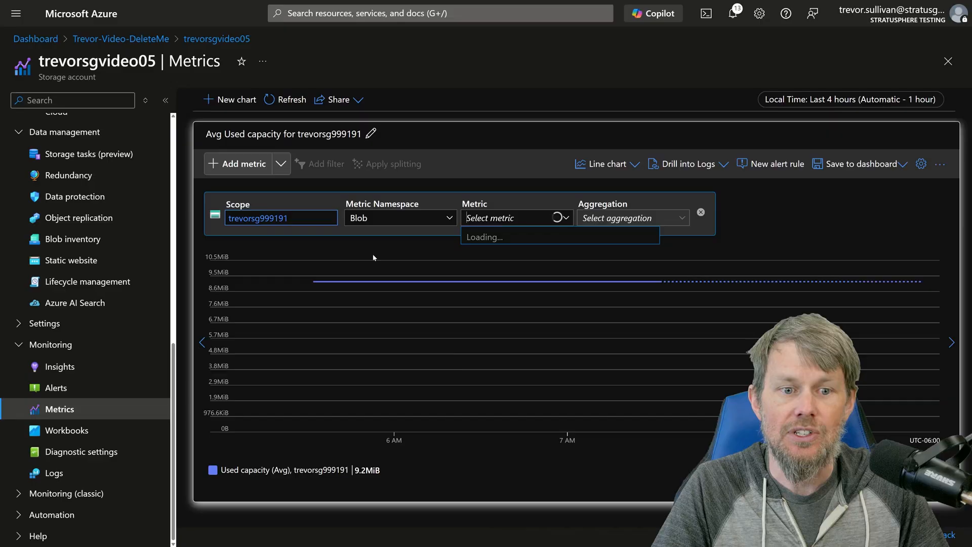
scroll(510, 241, up, 1)
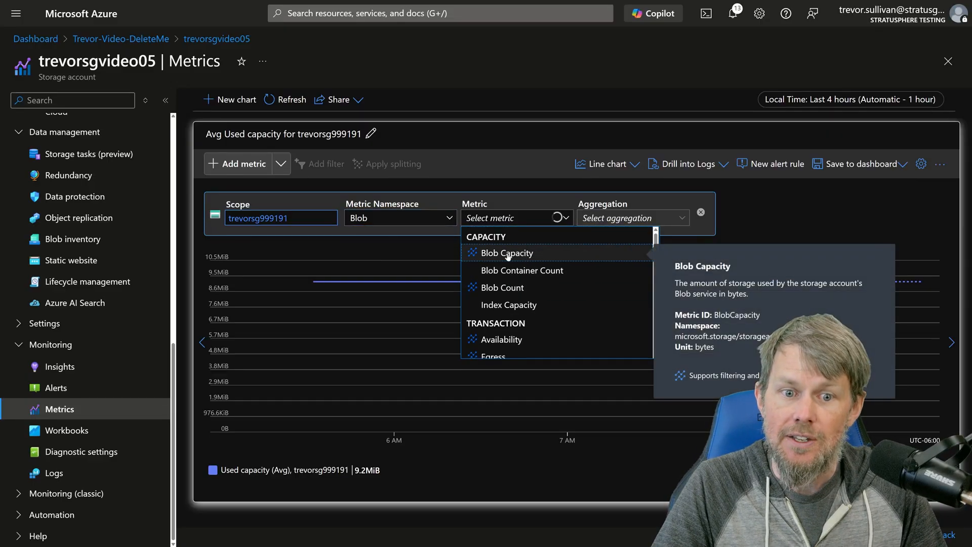
click(508, 253)
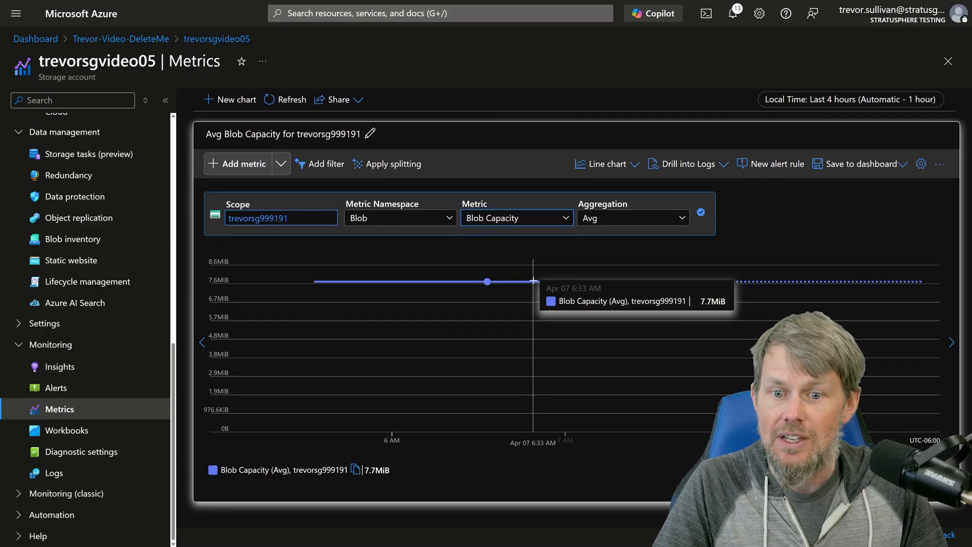
Switch the metric namespace to Account and chart the Used capacity metric for trevorsg999191
click(351, 218)
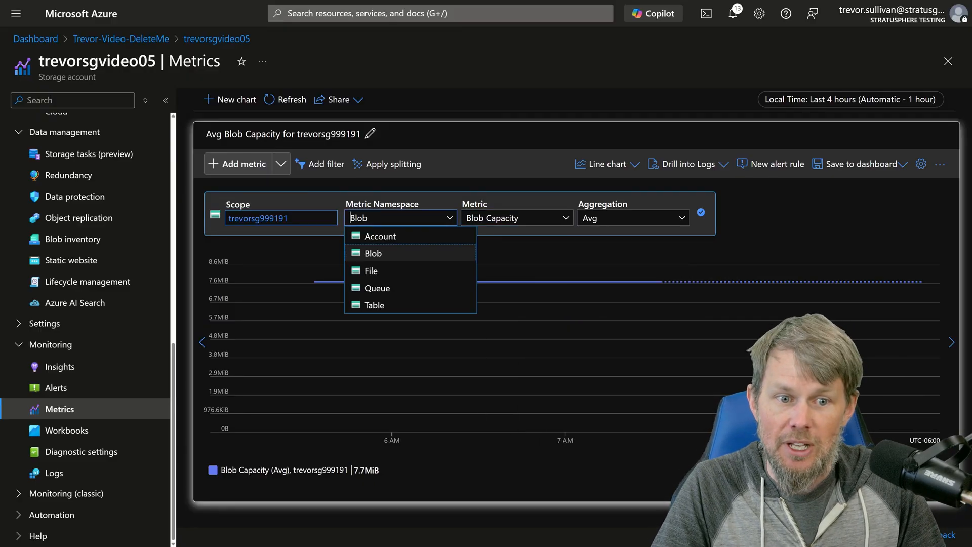
click(410, 237)
click(509, 254)
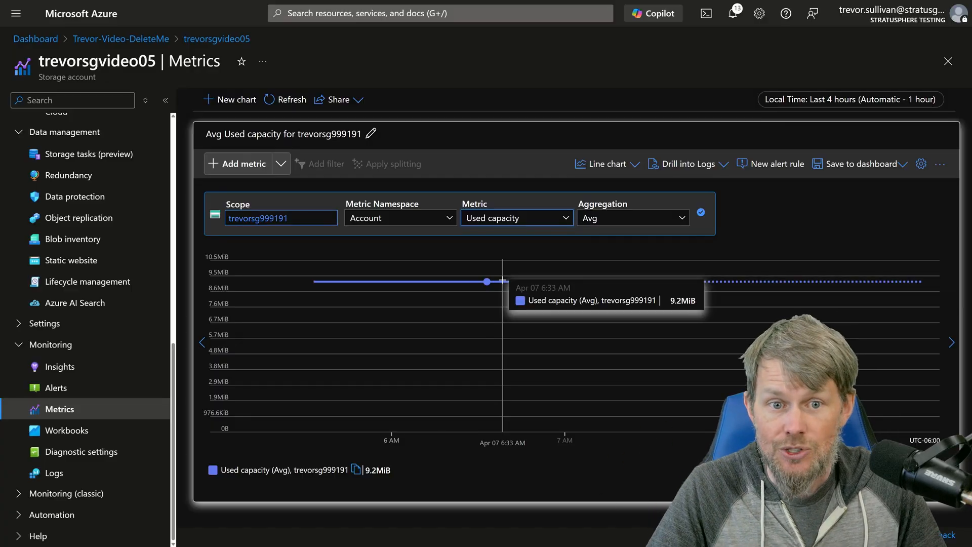
Switch the metric namespace back to Blob, chart the Blob Count metric and inspect the data points along its line
click(400, 218)
click(395, 253)
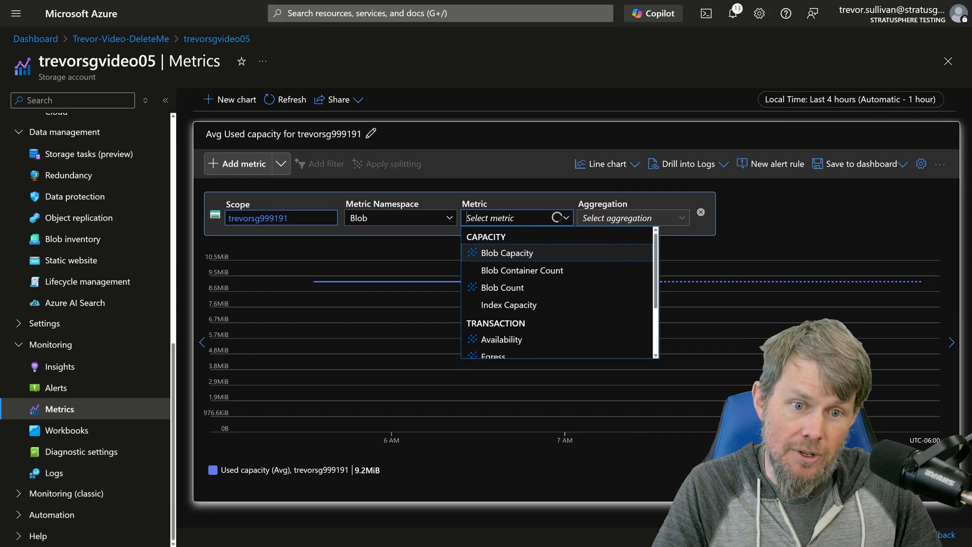
click(547, 287)
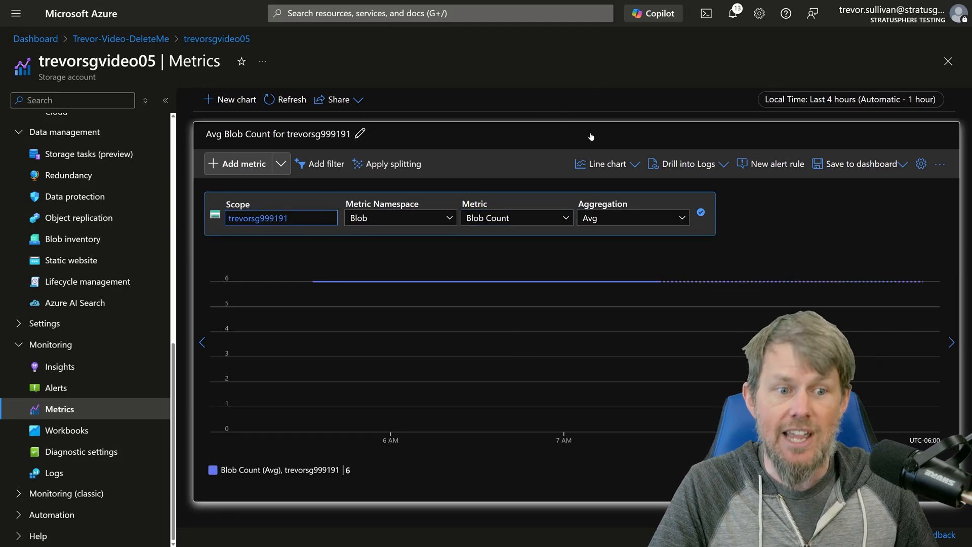
mouse_move(338, 281)
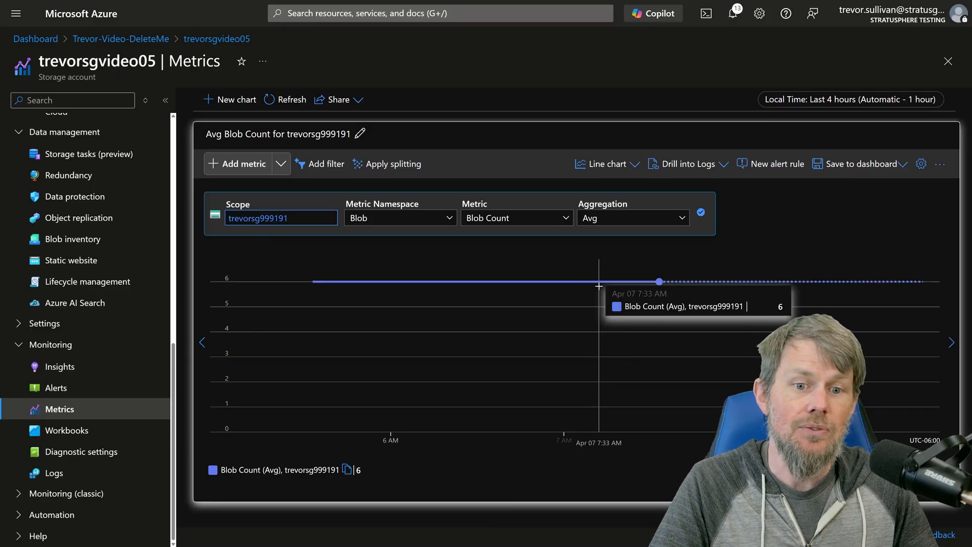
Review the blob transaction metrics such as Egress, chart the Transactions metric and check the available time ranges without changing them
click(516, 219)
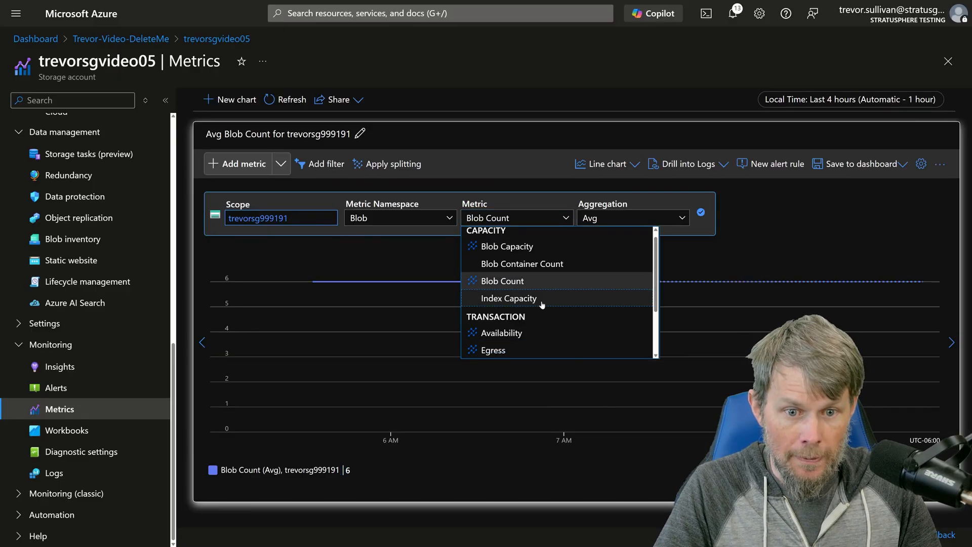
scroll(559, 320, down, 1)
scroll(559, 319, down, 1)
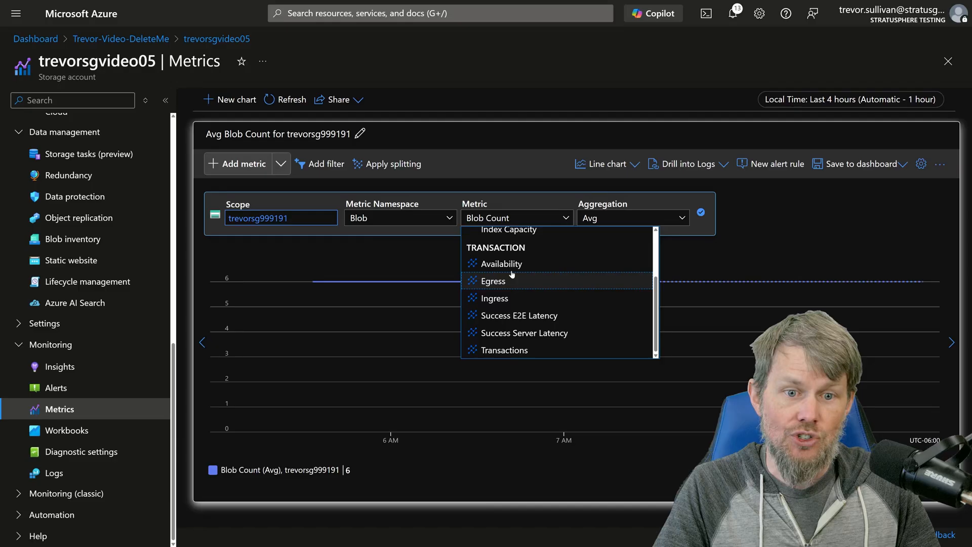
mouse_move(504, 271)
mouse_move(513, 300)
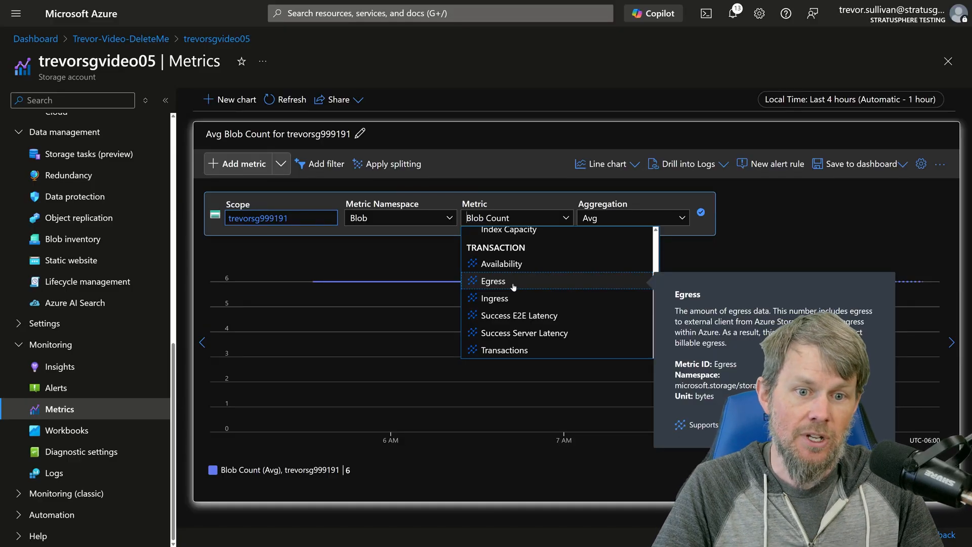
click(523, 349)
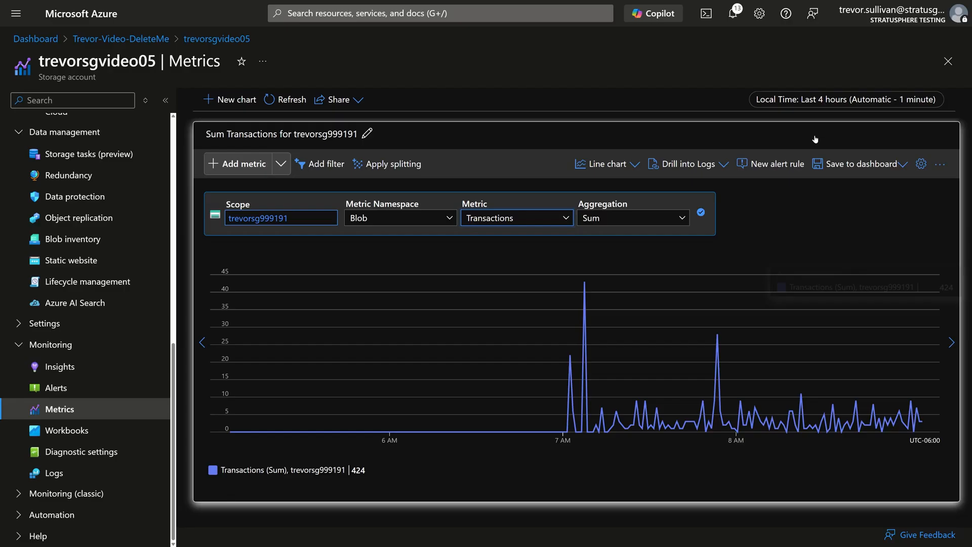
click(809, 100)
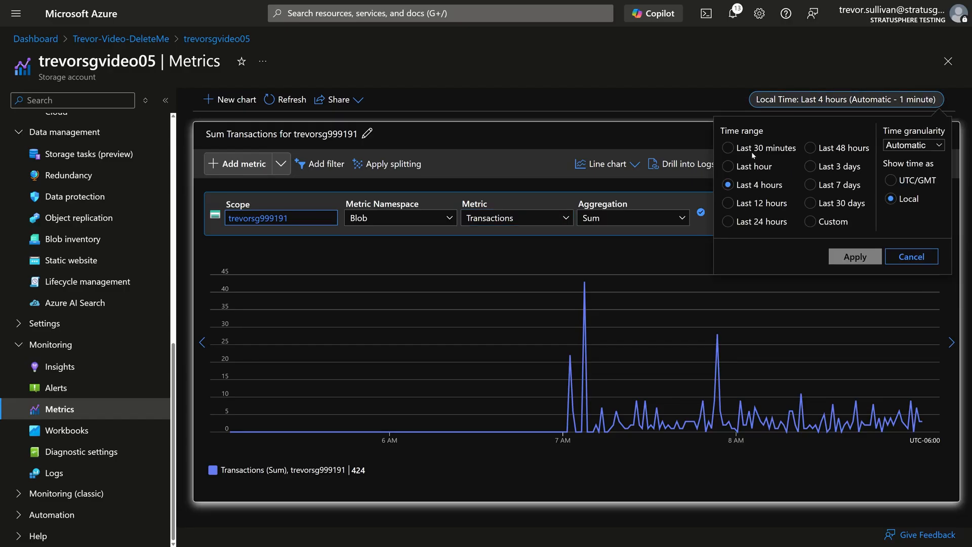
click(911, 256)
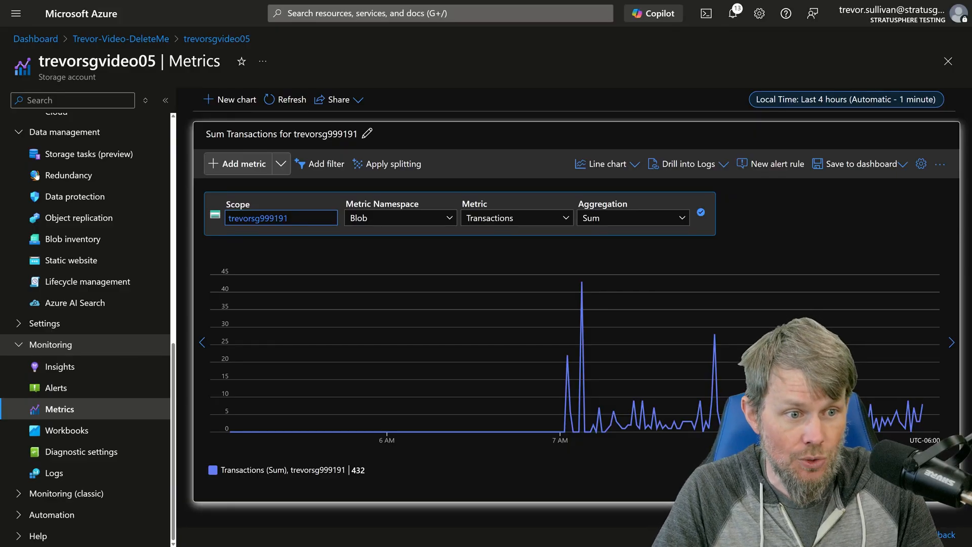
Start a new lifecycle management rule for the trevorsgvideo05 storage account and name it 10dayscool
click(95, 290)
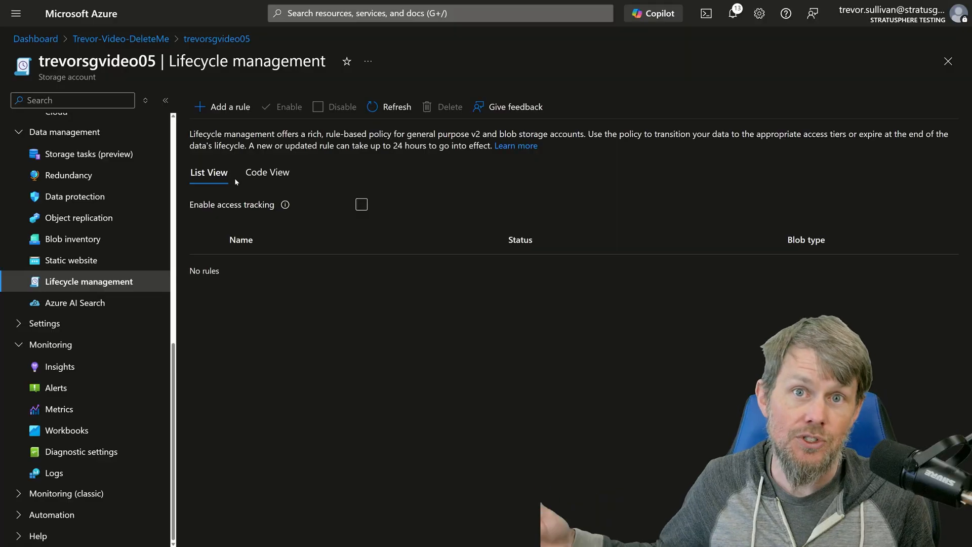
click(223, 107)
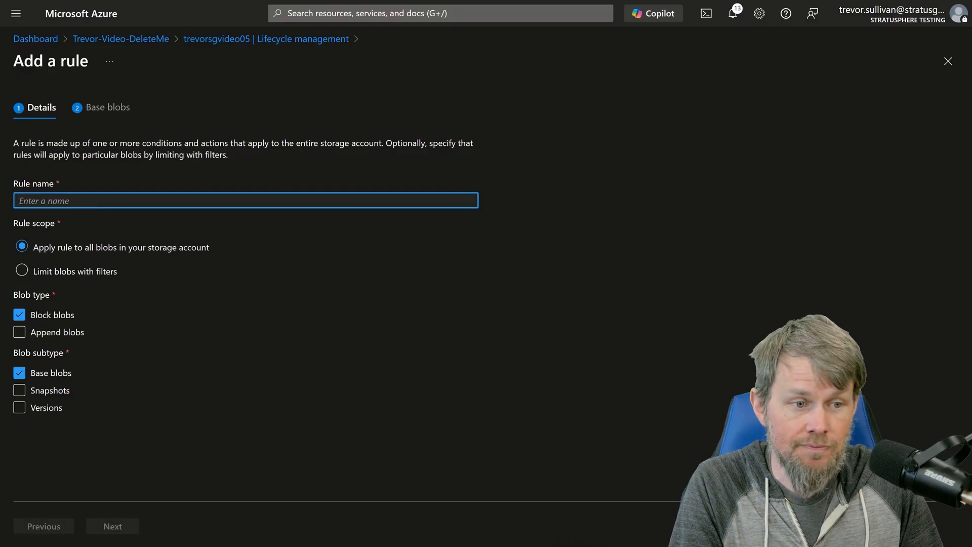
text(10day)
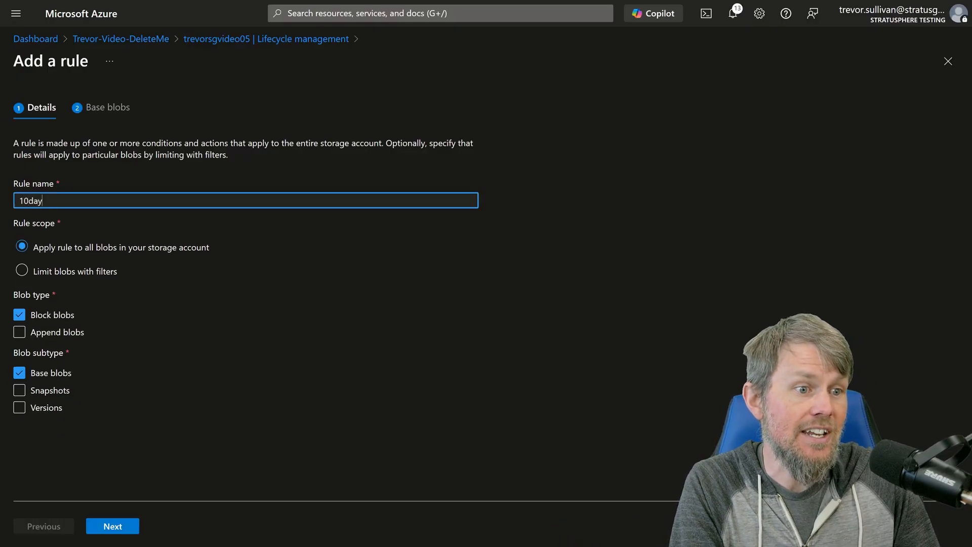
text(scool)
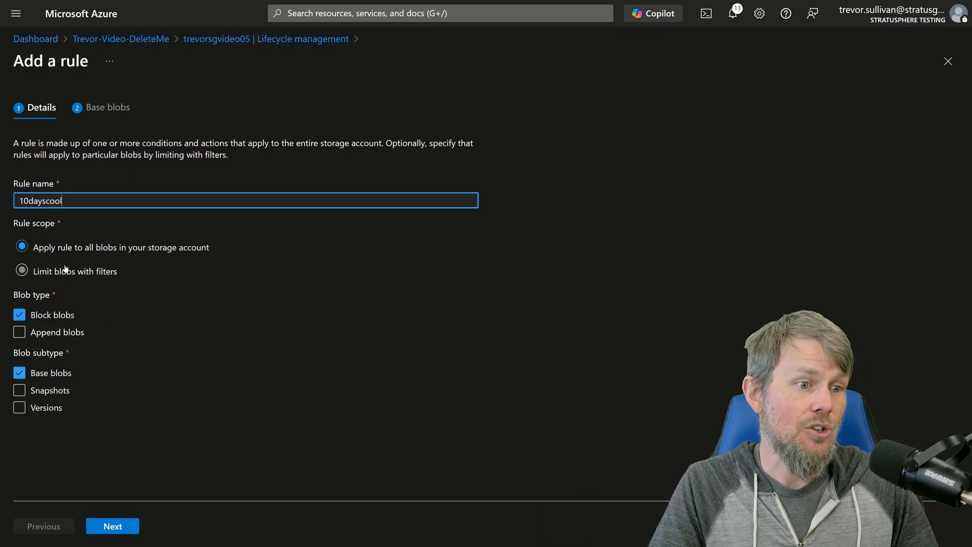
Preview the filter-limited rule scope, set the scope back to all blobs in the storage account and proceed to the base blob conditions
click(56, 289)
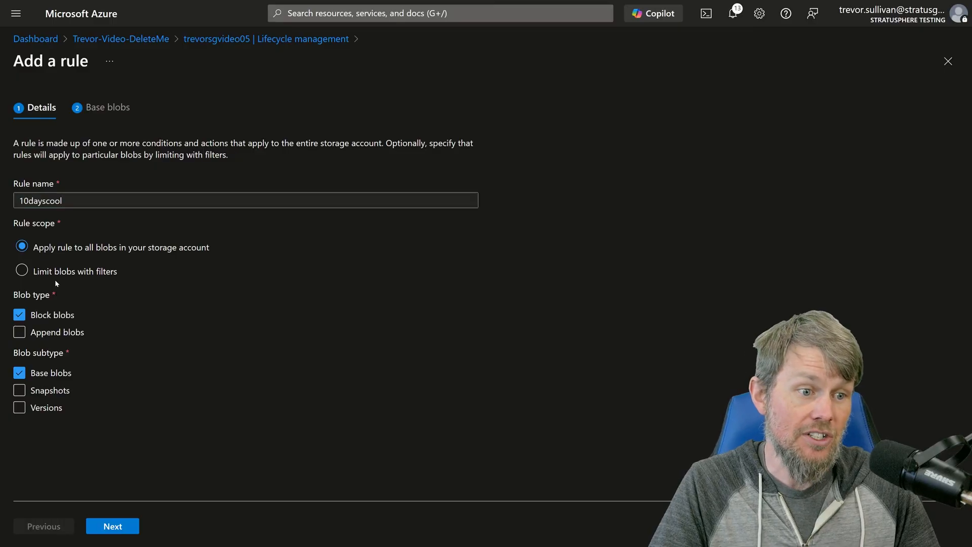
click(56, 273)
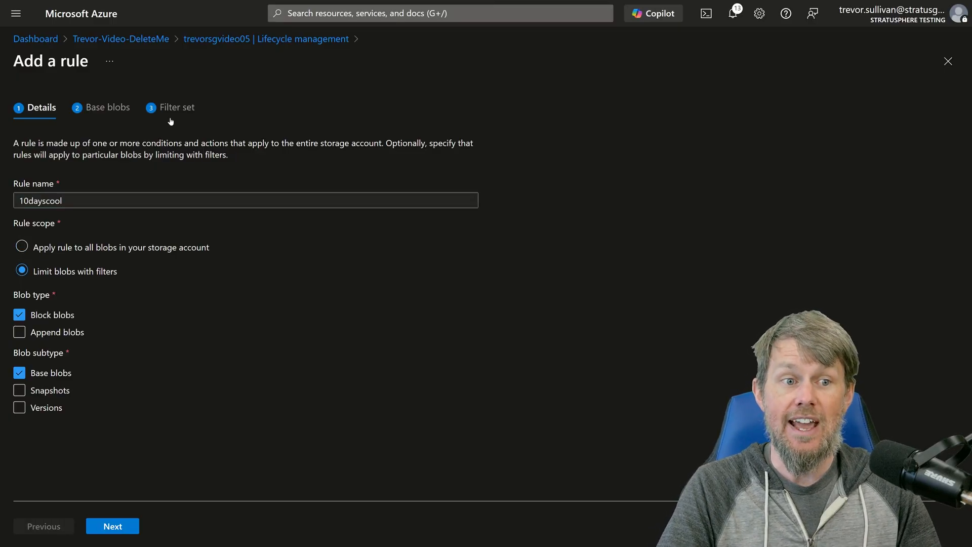
click(68, 255)
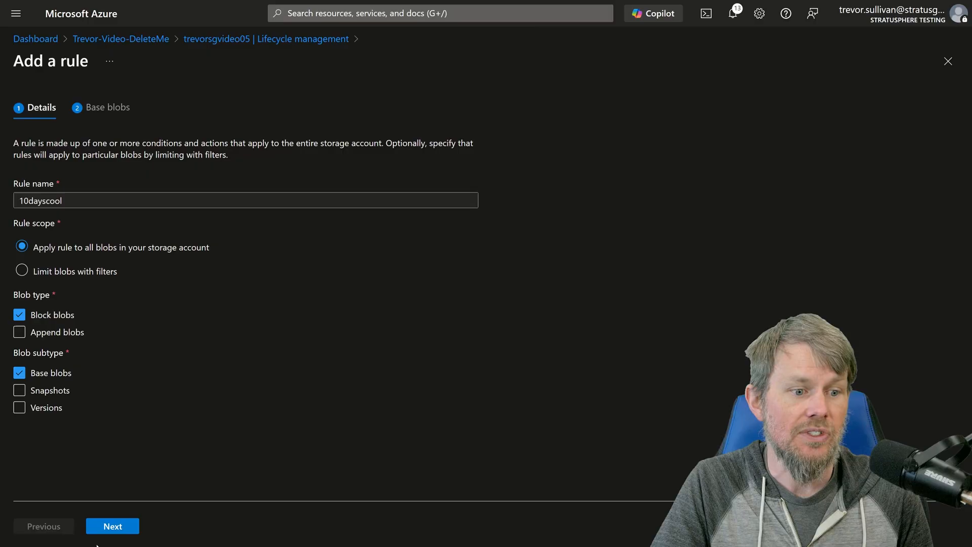
click(103, 529)
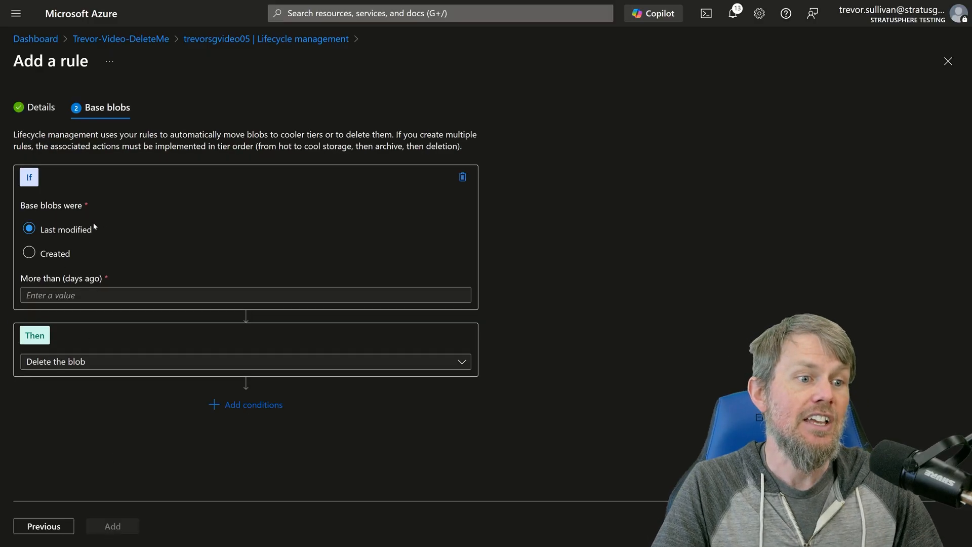
Set the first condition to move base blobs last modified more than 10 days ago to cool storage
drag(24, 205, 100, 199)
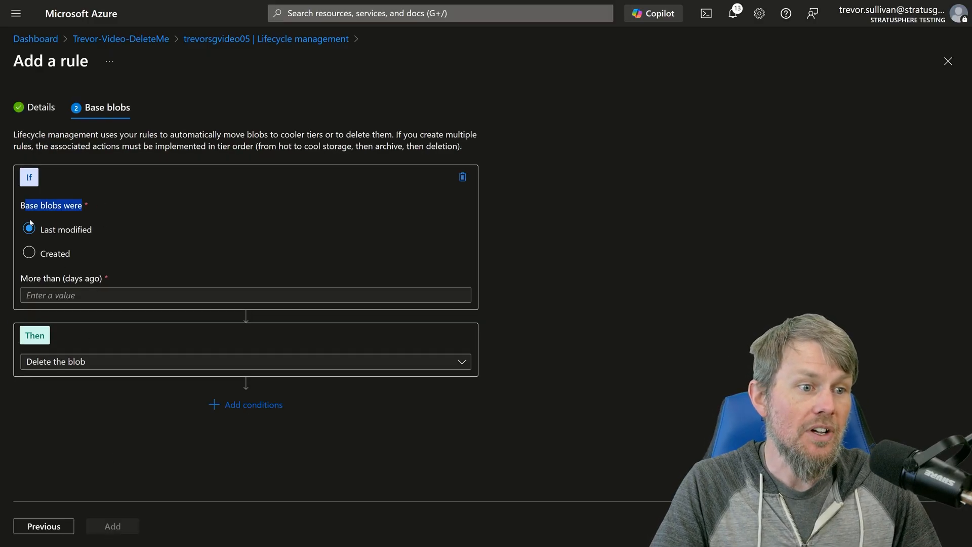
click(85, 295)
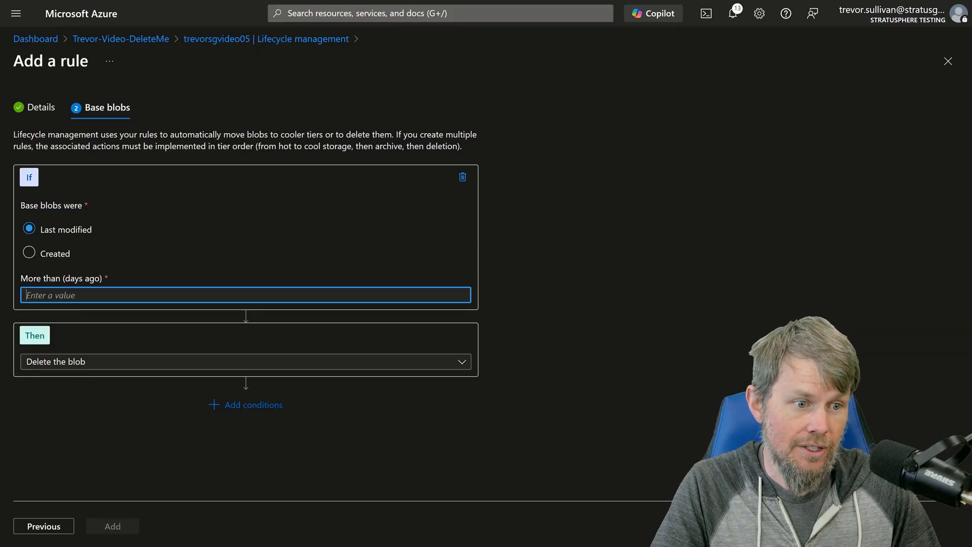
text(10)
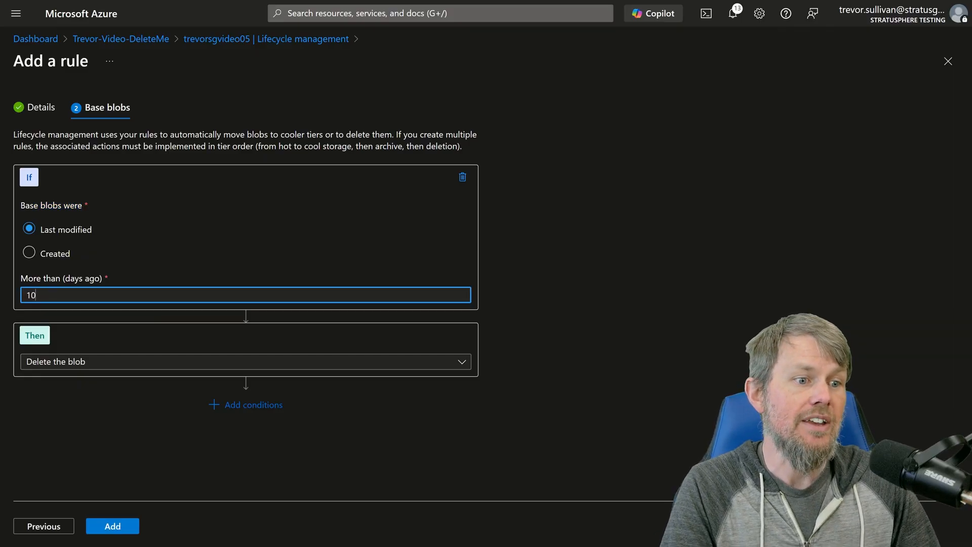
click(76, 361)
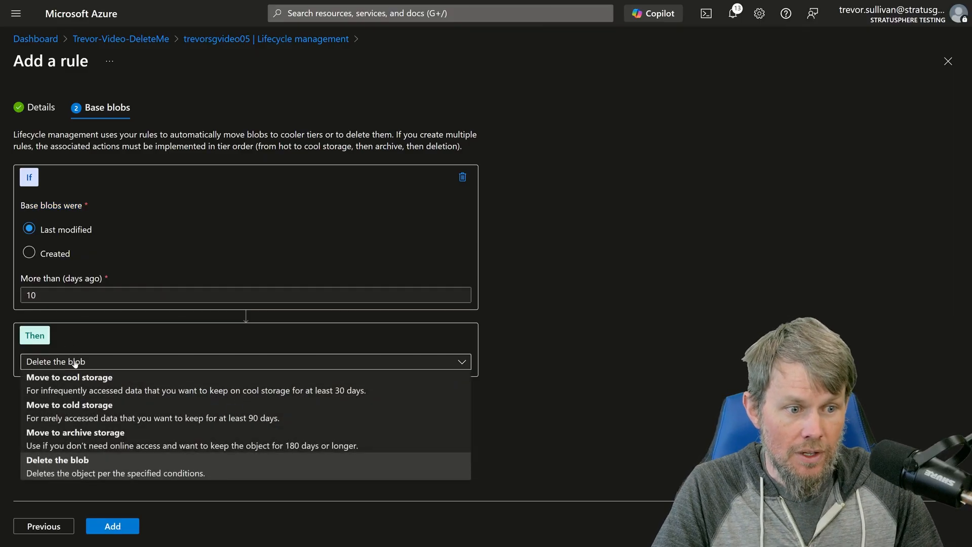
click(83, 385)
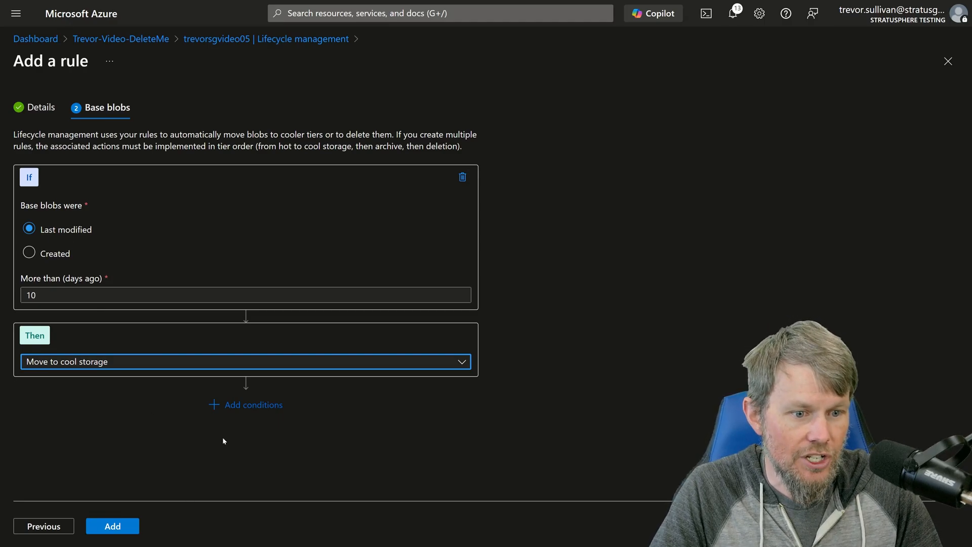
Add a second condition that deletes base blobs last modified more than 180 days ago, and save the rule
click(236, 404)
scroll(25, 348, down, 3)
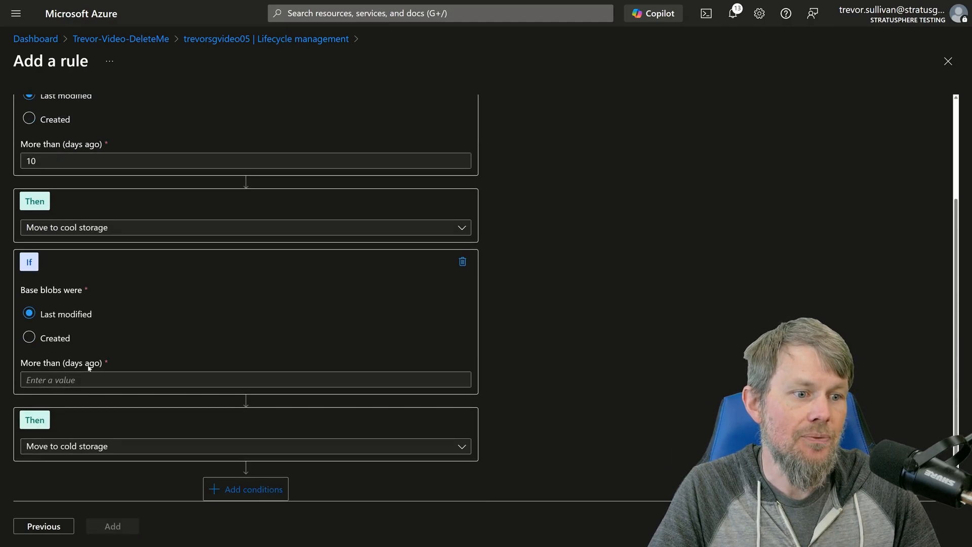
click(63, 380)
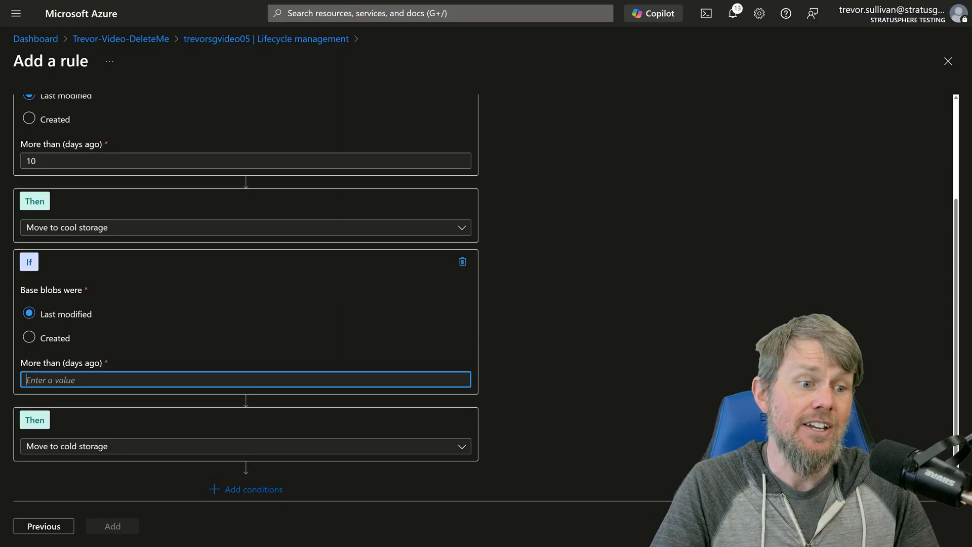
text(180)
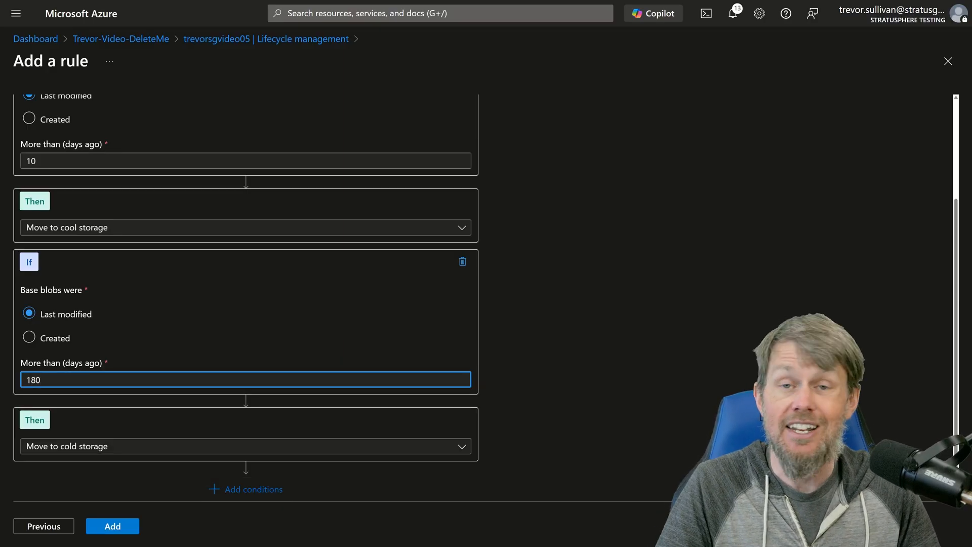
click(78, 446)
click(72, 520)
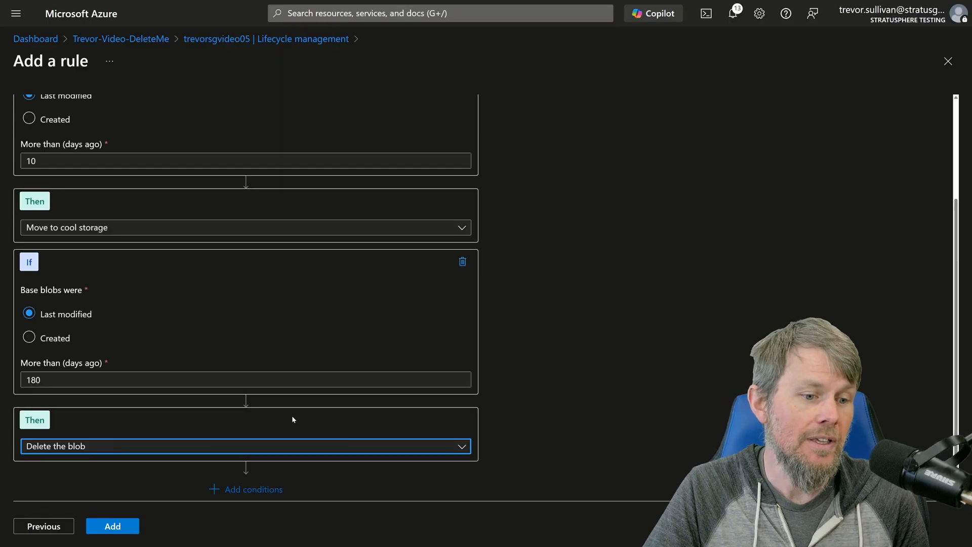
click(125, 526)
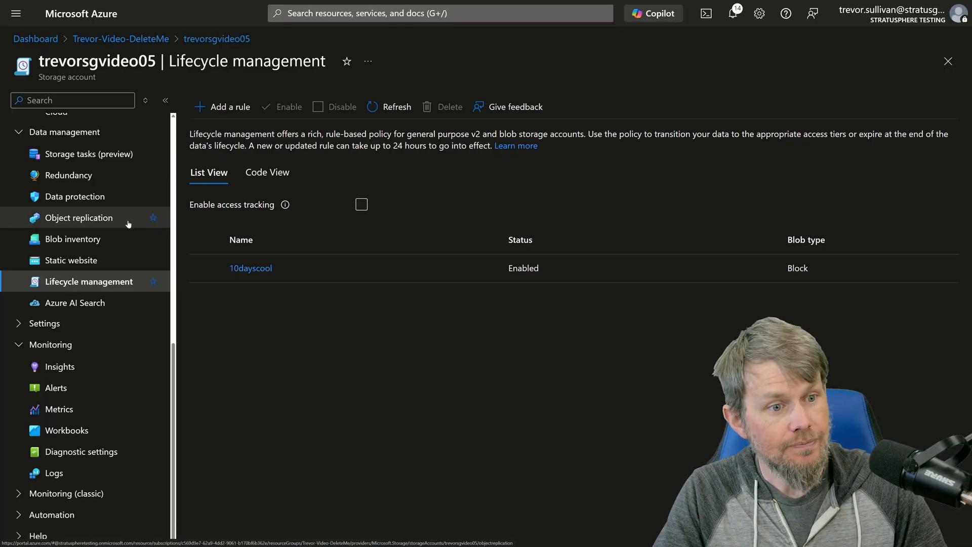
Look through the storage account's Blob inventory, Static website, Object replication and Redundancy pages
click(84, 247)
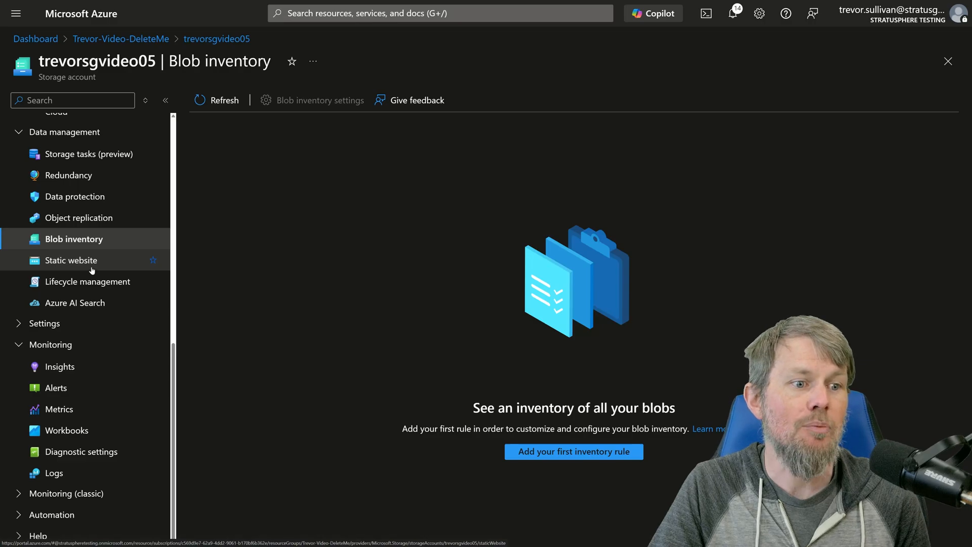
click(99, 263)
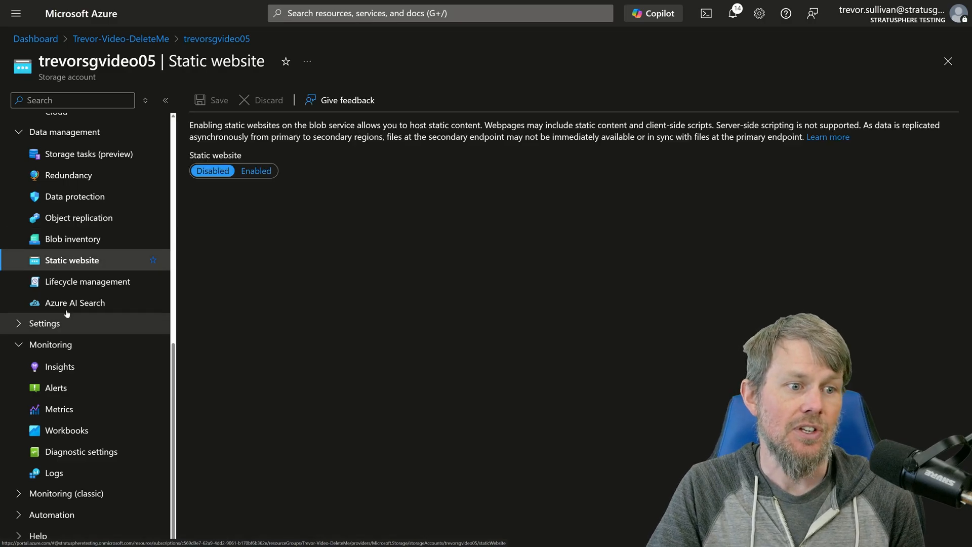
click(109, 222)
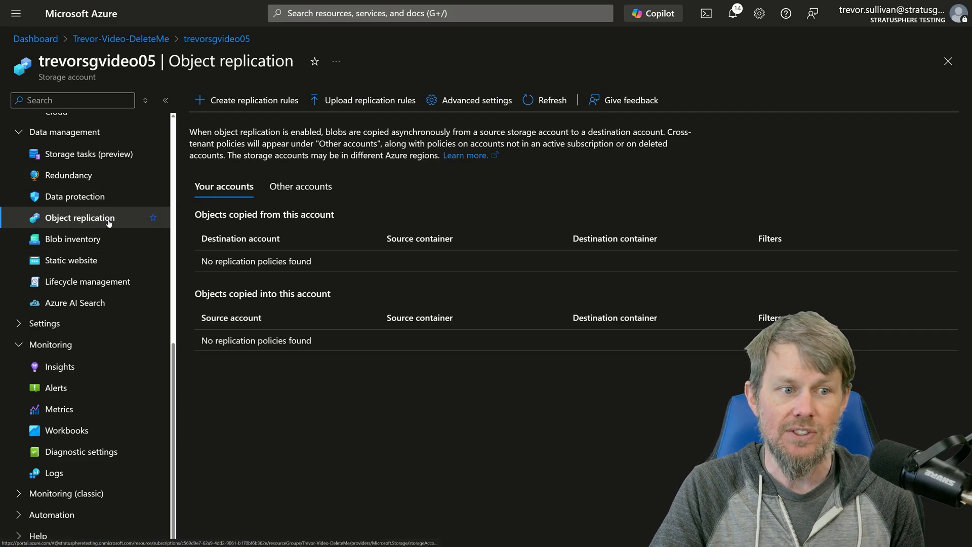
click(95, 181)
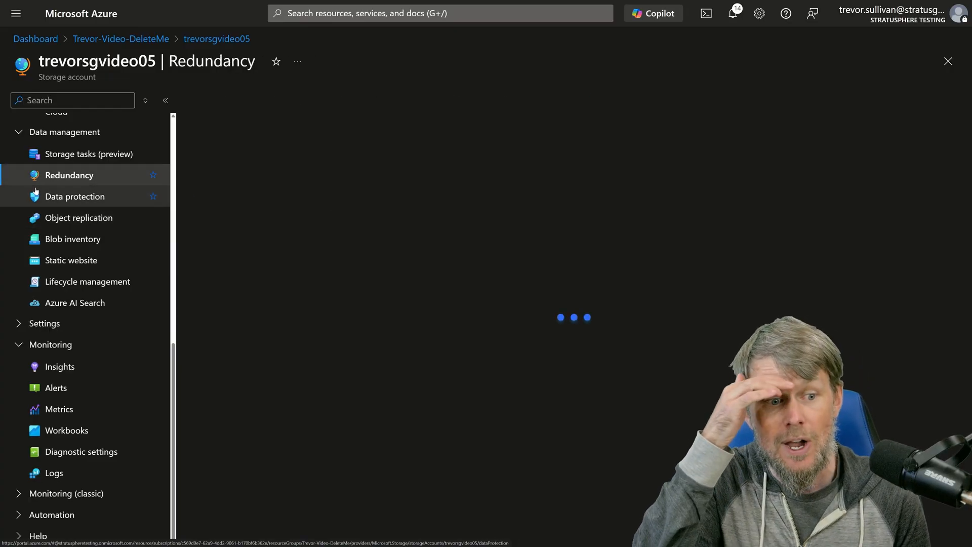
Examine the storage account's Front Door and CDN options and survey its remaining service menu entries
scroll(84, 203, up, 2)
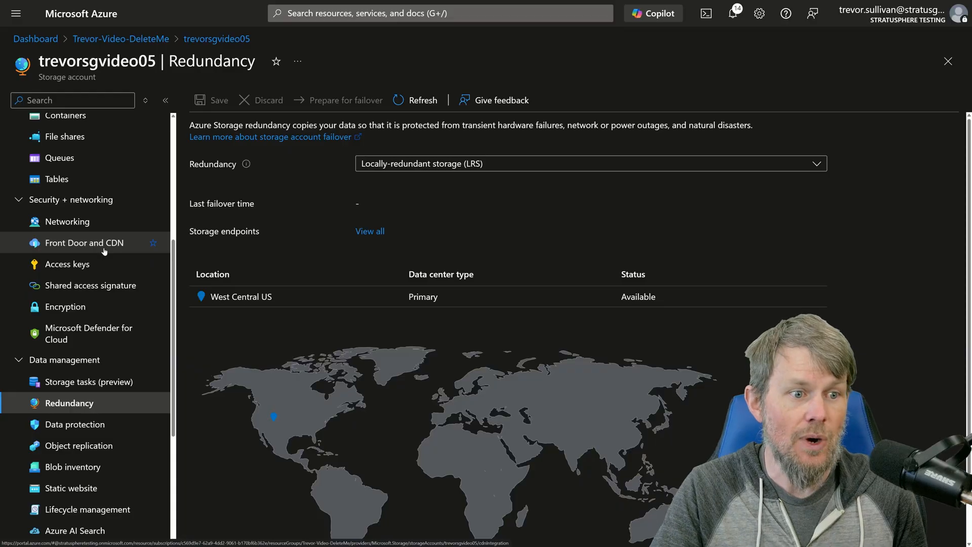
click(104, 248)
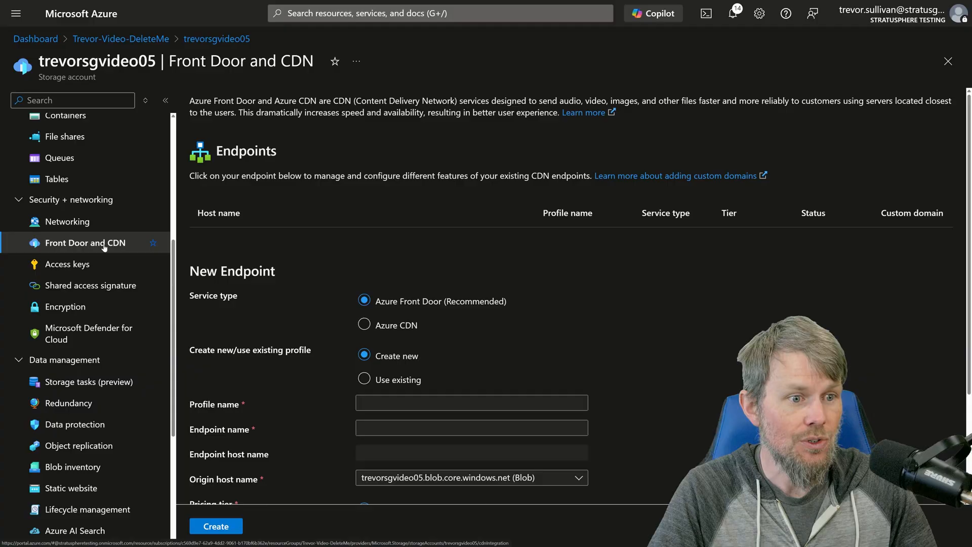
scroll(87, 233, up, 3)
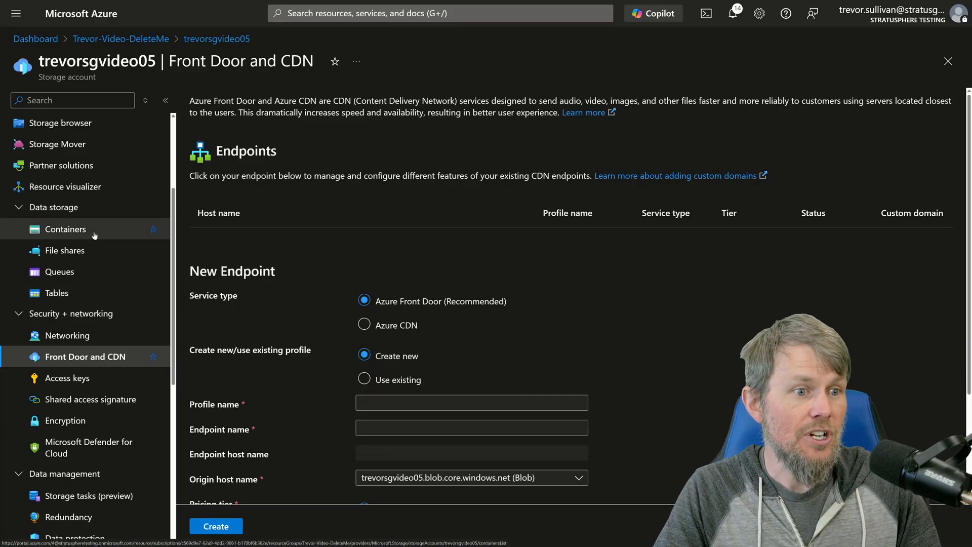
scroll(107, 286, up, 2)
scroll(107, 286, up, 1)
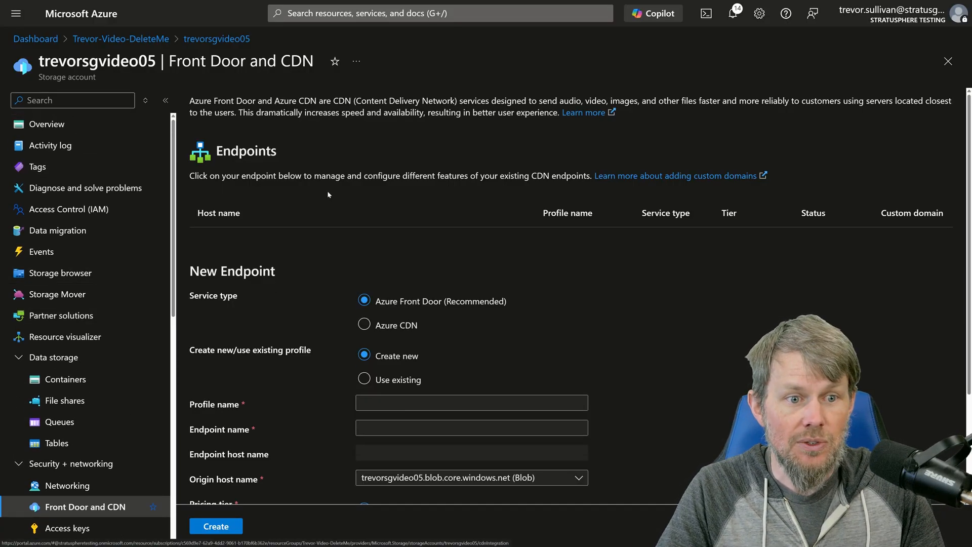
scroll(71, 370, down, 8)
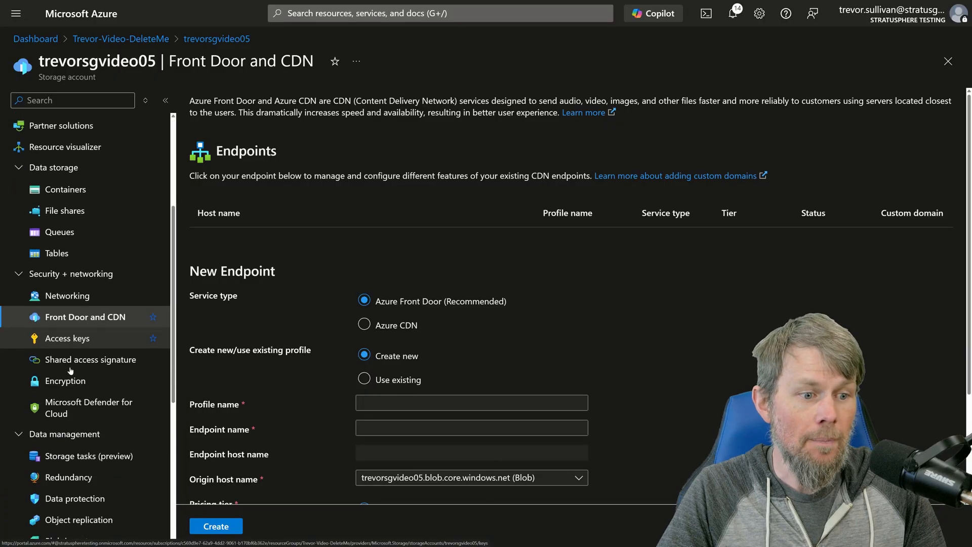
scroll(71, 371, down, 1)
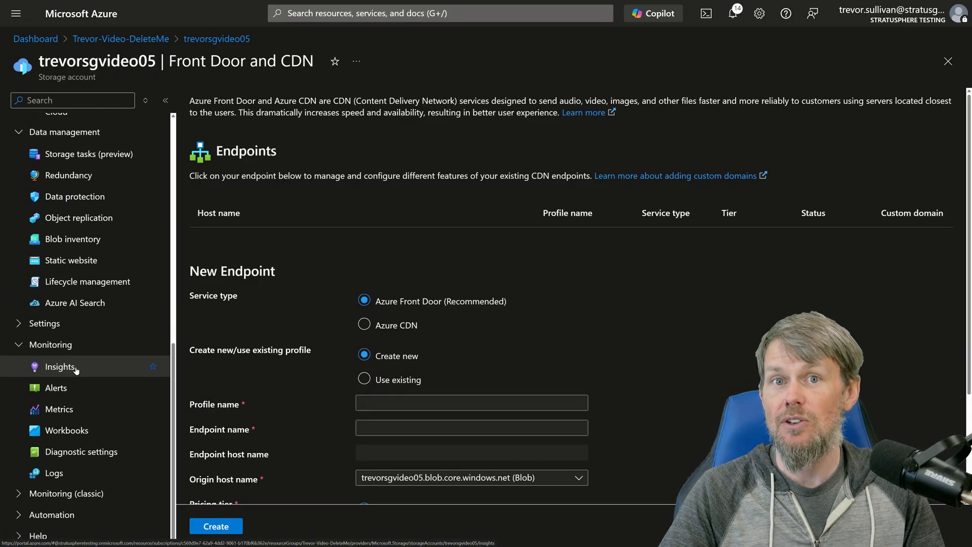